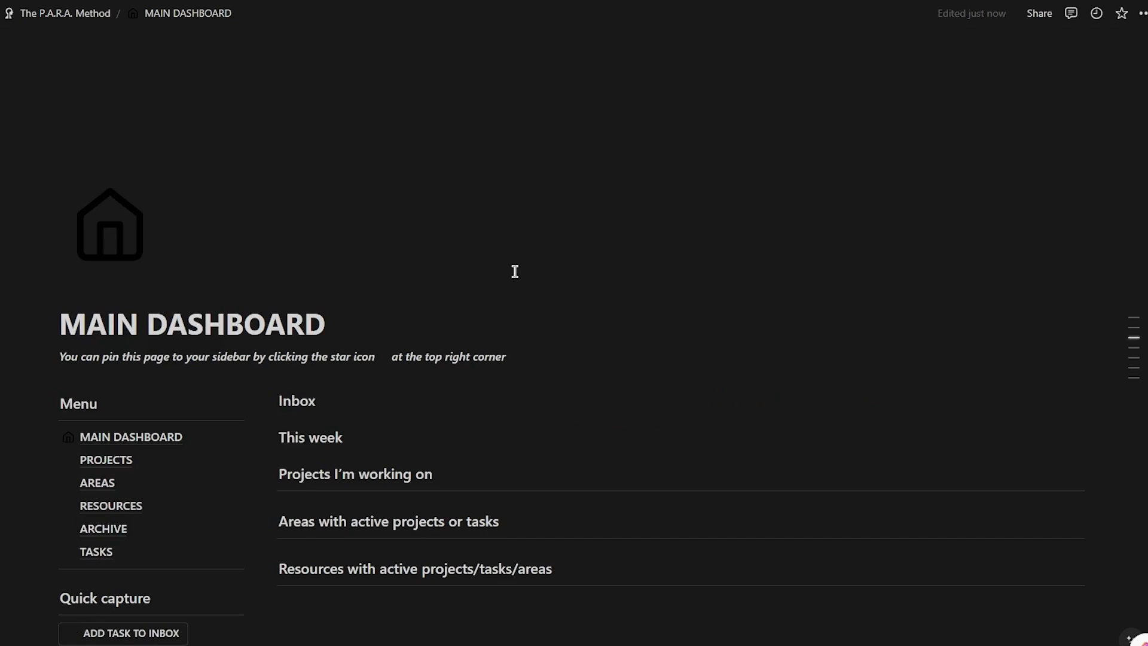
Examine the Main Dashboard's menu, inbox, this week, active projects, areas and resources sections
scroll(529, 401, down, 5)
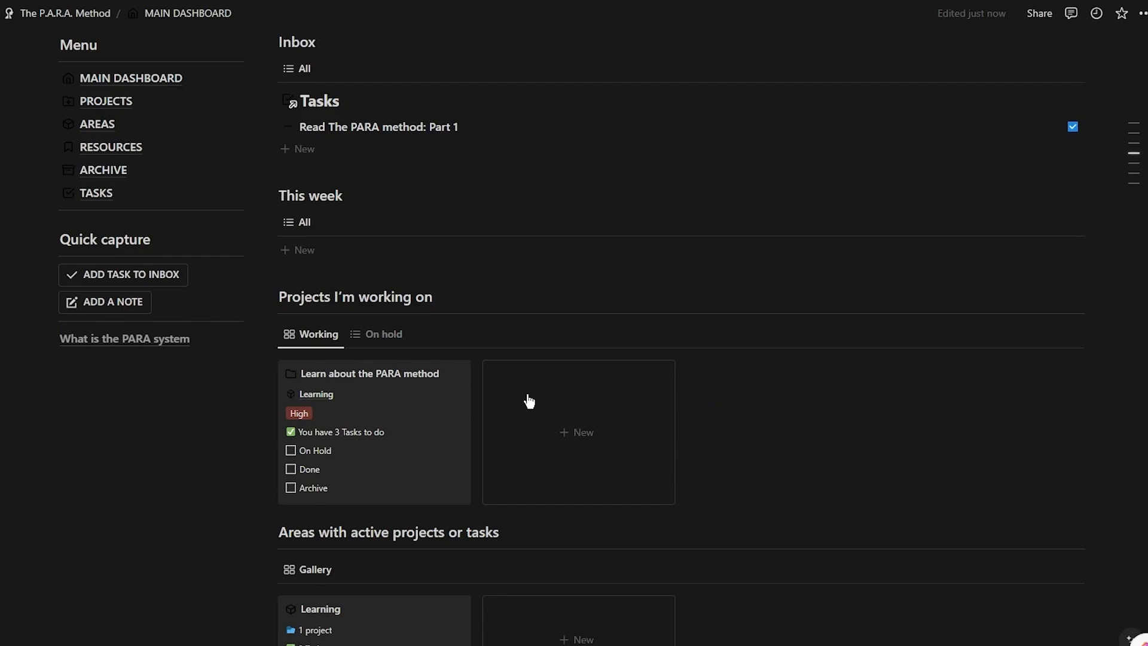
scroll(526, 397, up, 5)
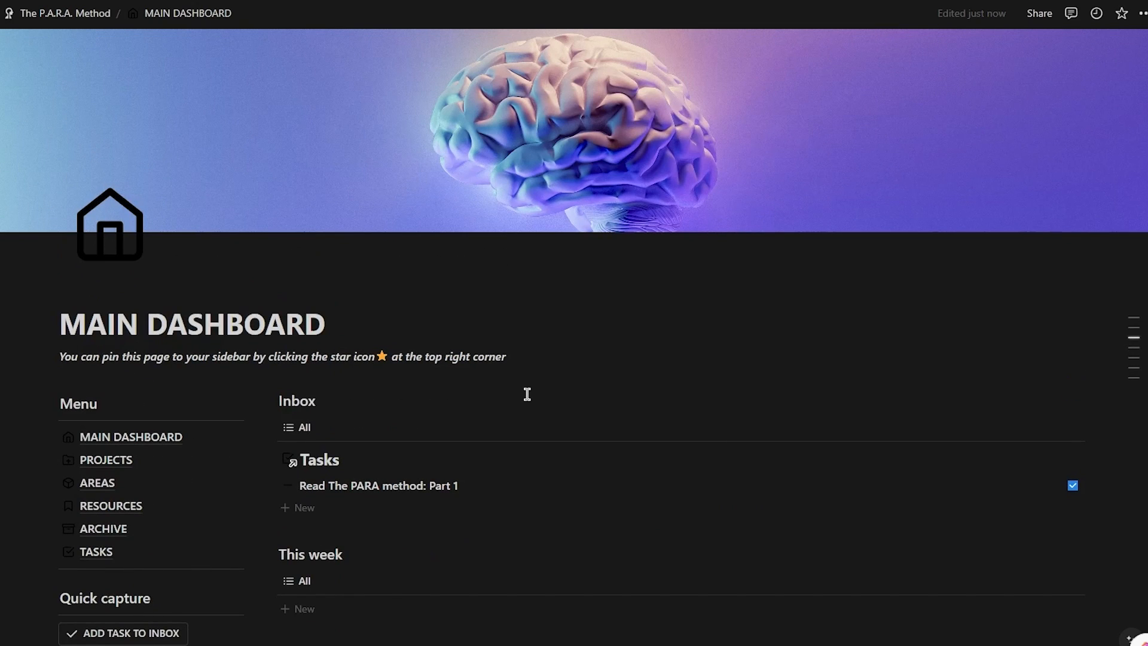
scroll(390, 377, down, 1)
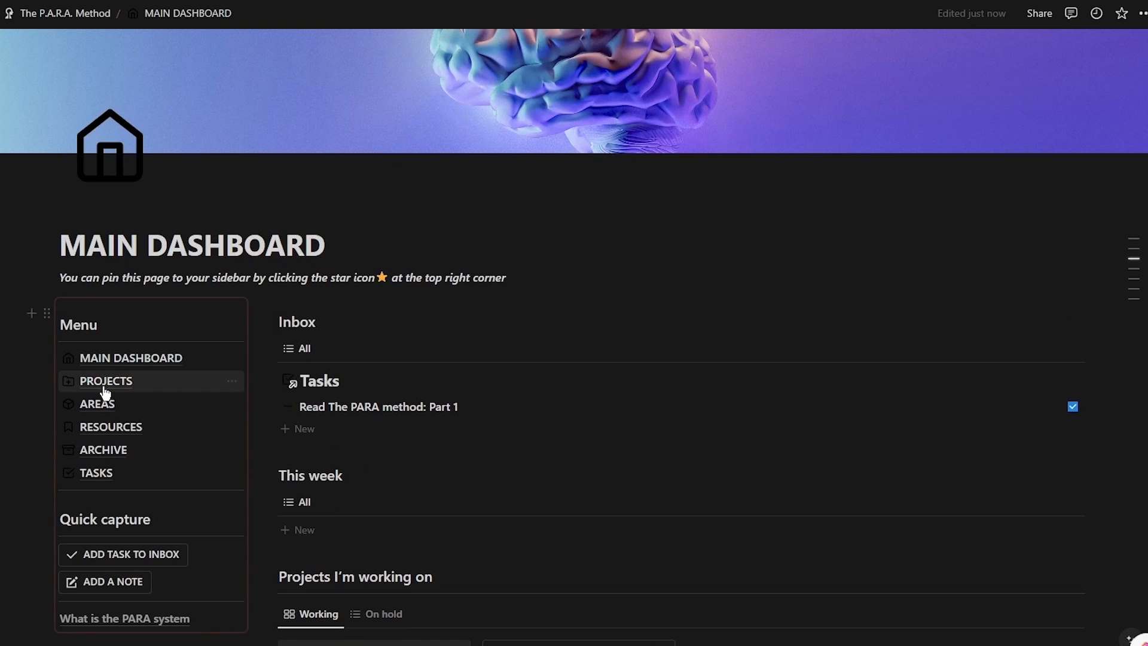
mouse_move(116, 454)
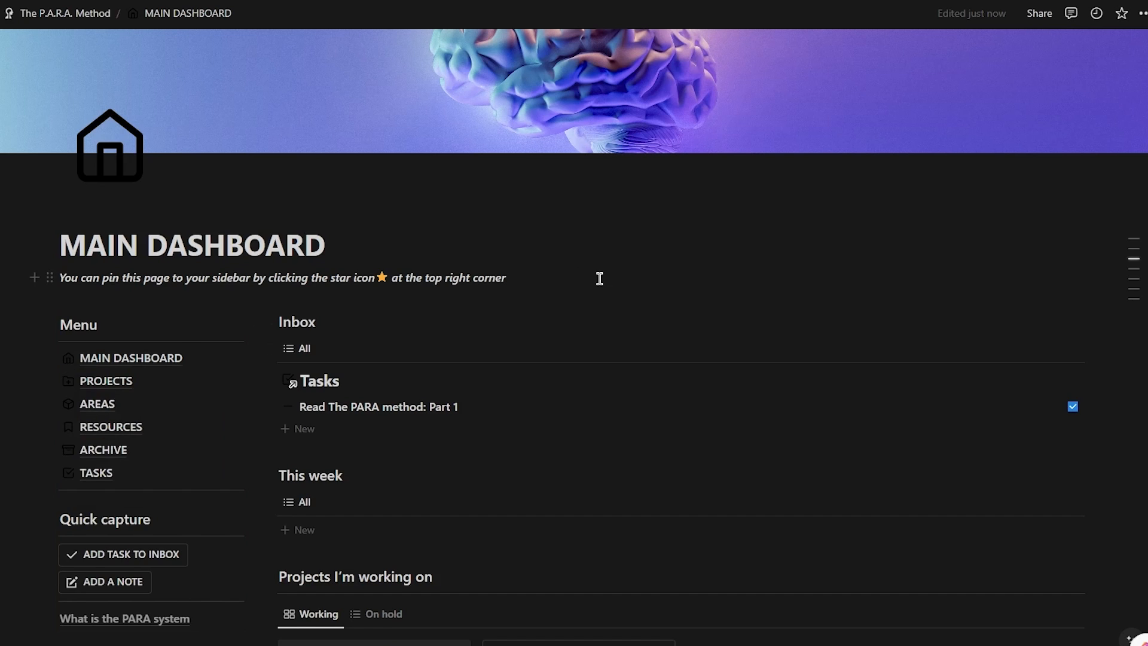
scroll(600, 279, down, 3)
scroll(600, 281, down, 5)
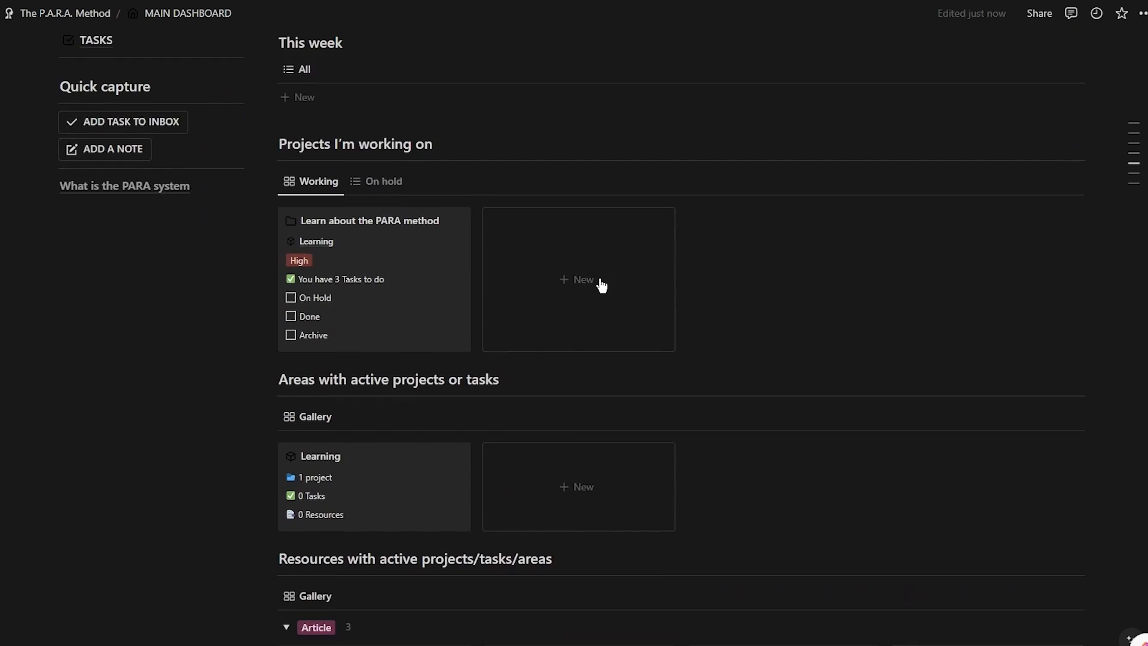
scroll(600, 285, down, 6)
scroll(600, 285, up, 15)
scroll(379, 343, down, 4)
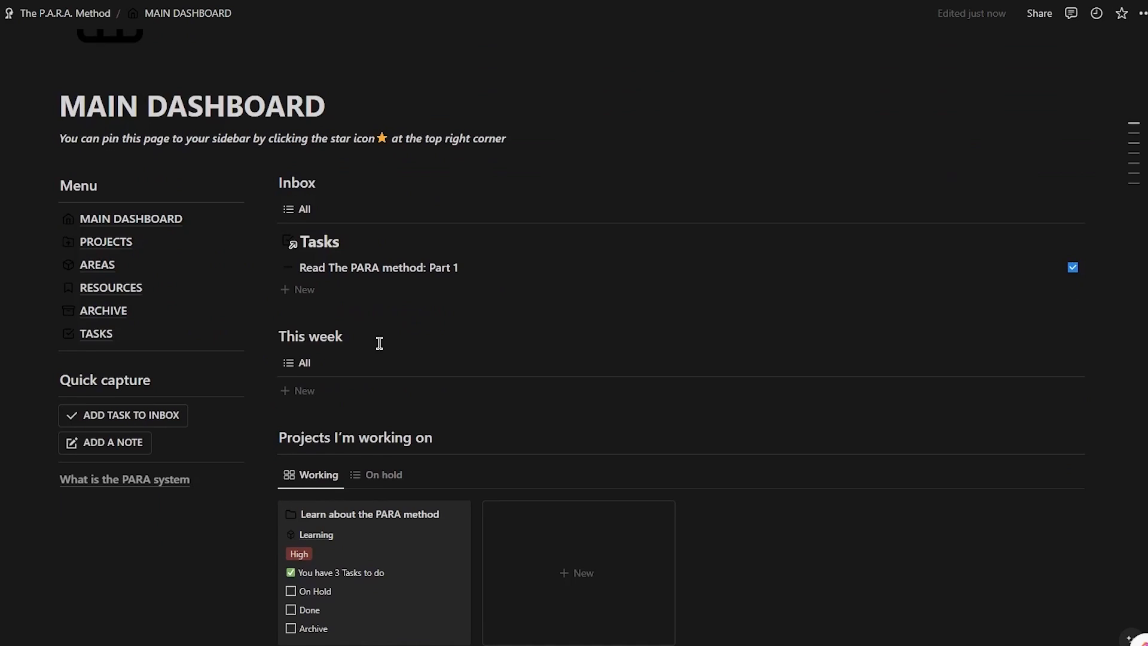
scroll(330, 317, down, 1)
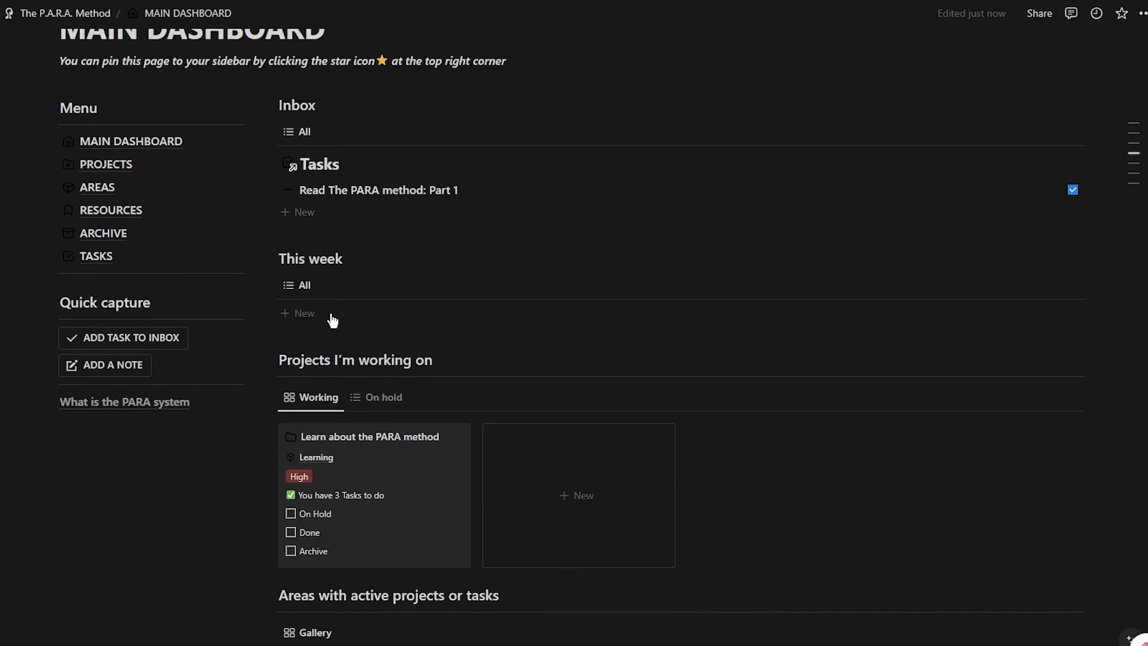
scroll(332, 321, down, 1)
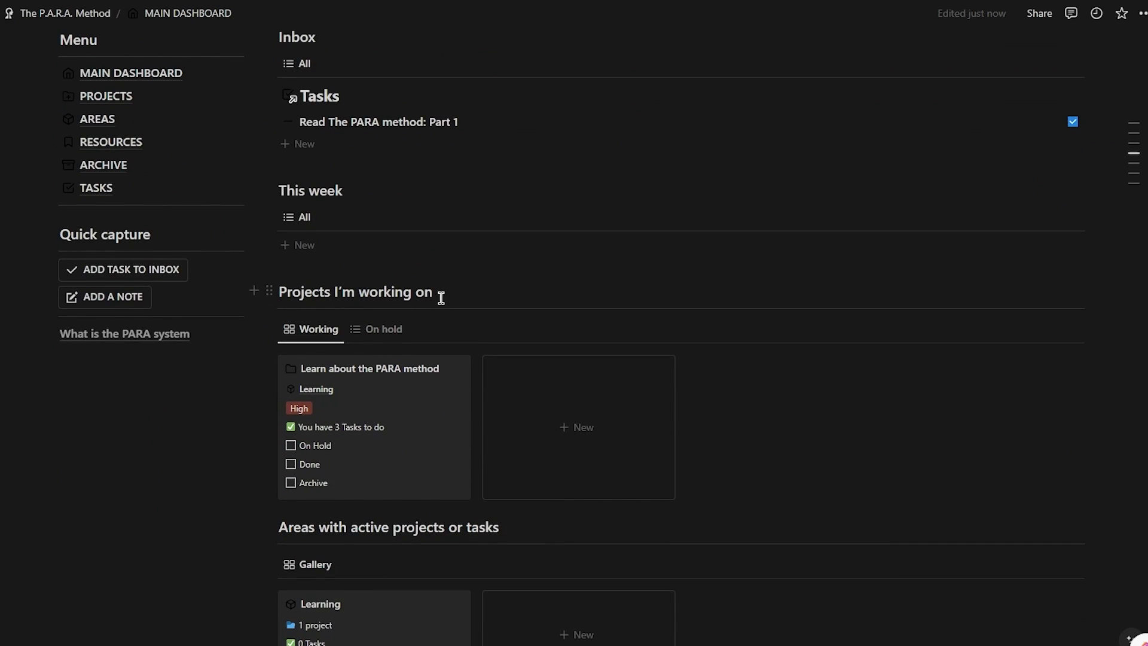
scroll(440, 298, down, 2)
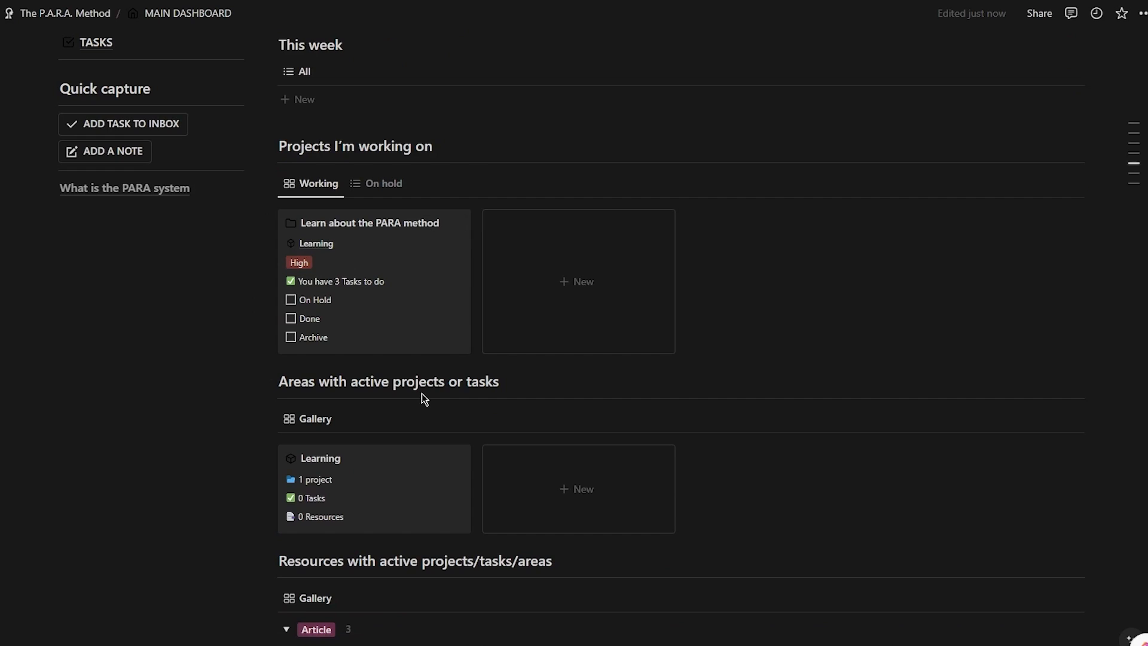
scroll(421, 393, down, 3)
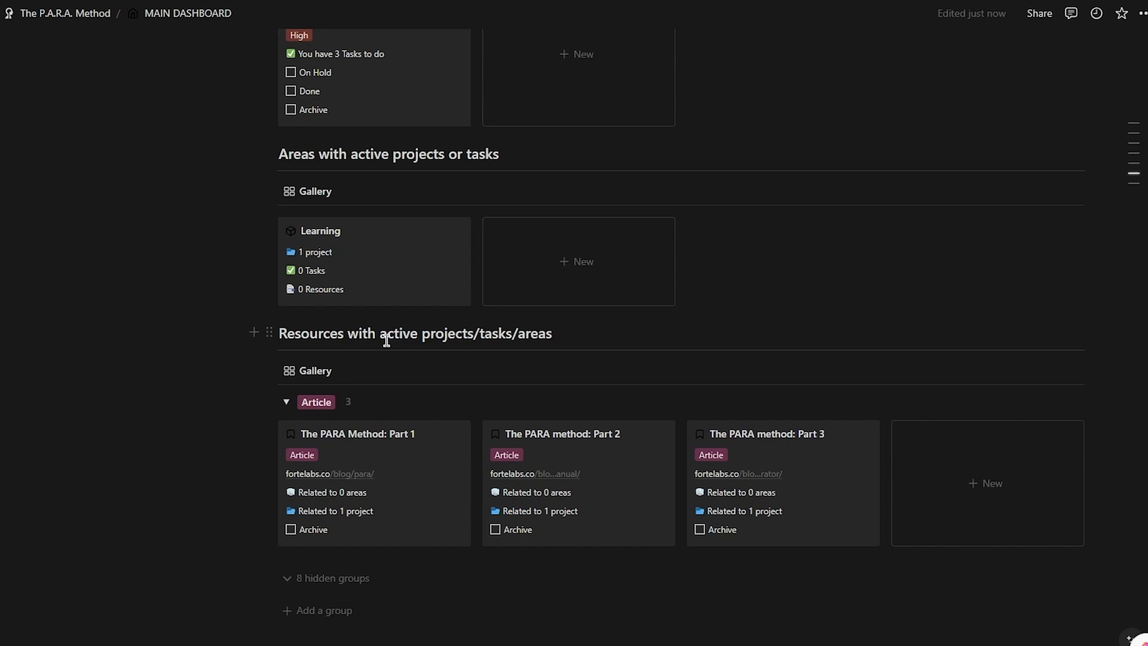
scroll(386, 340, up, 10)
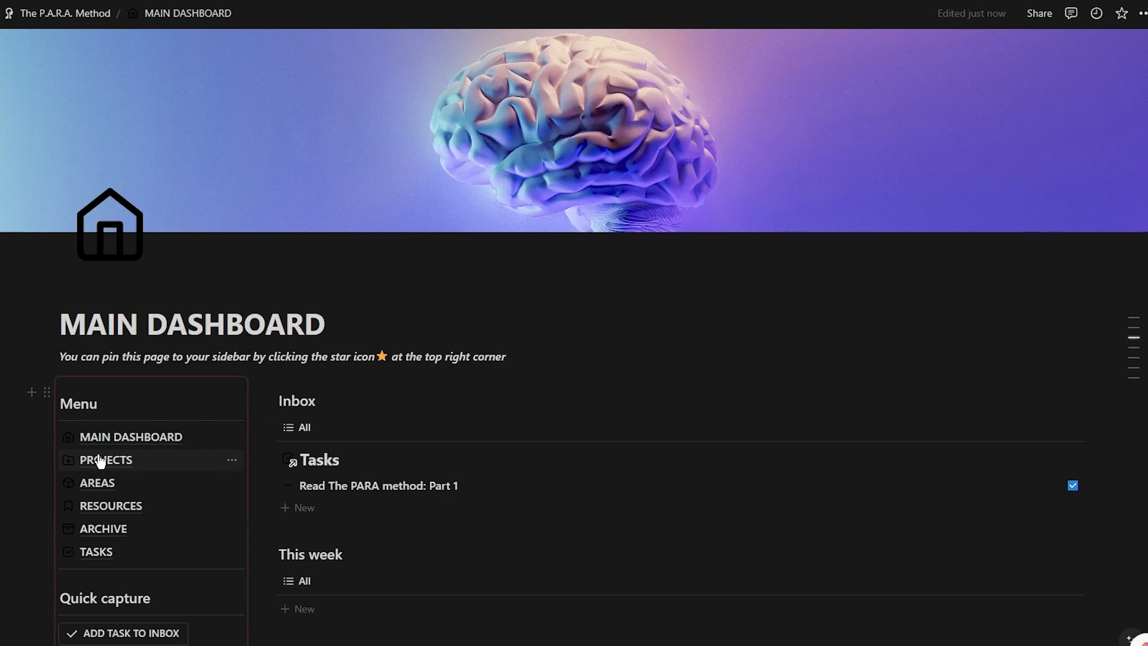
Open the Projects page and inspect the properties and Project info section of the "Learn about the PARA method" project
click(99, 460)
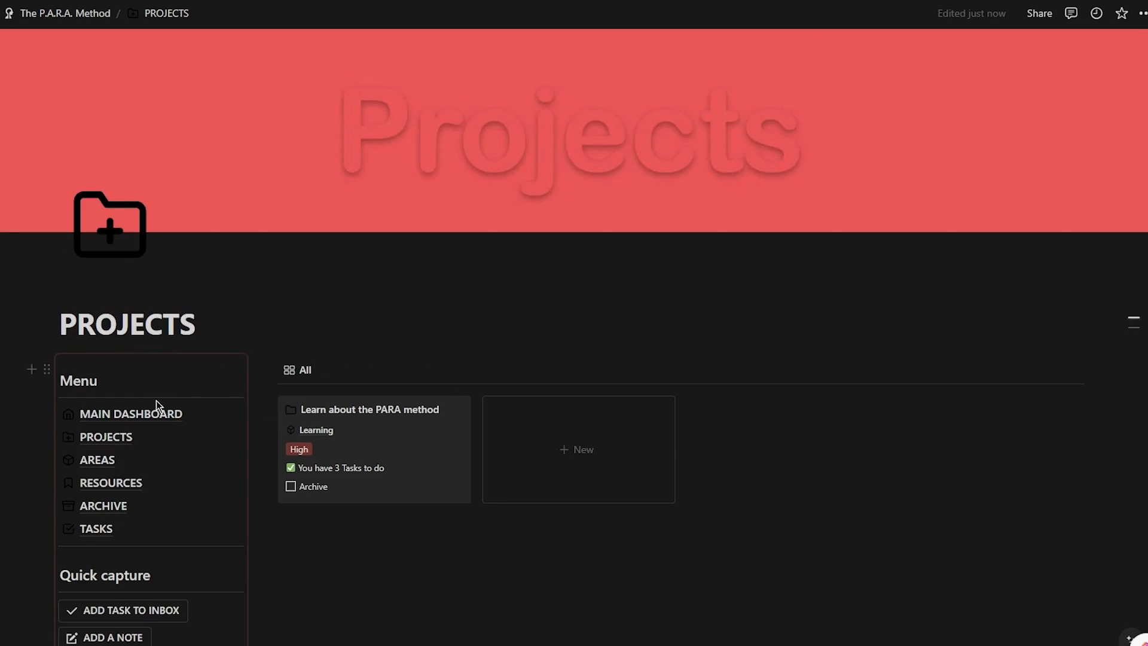
scroll(156, 402, down, 3)
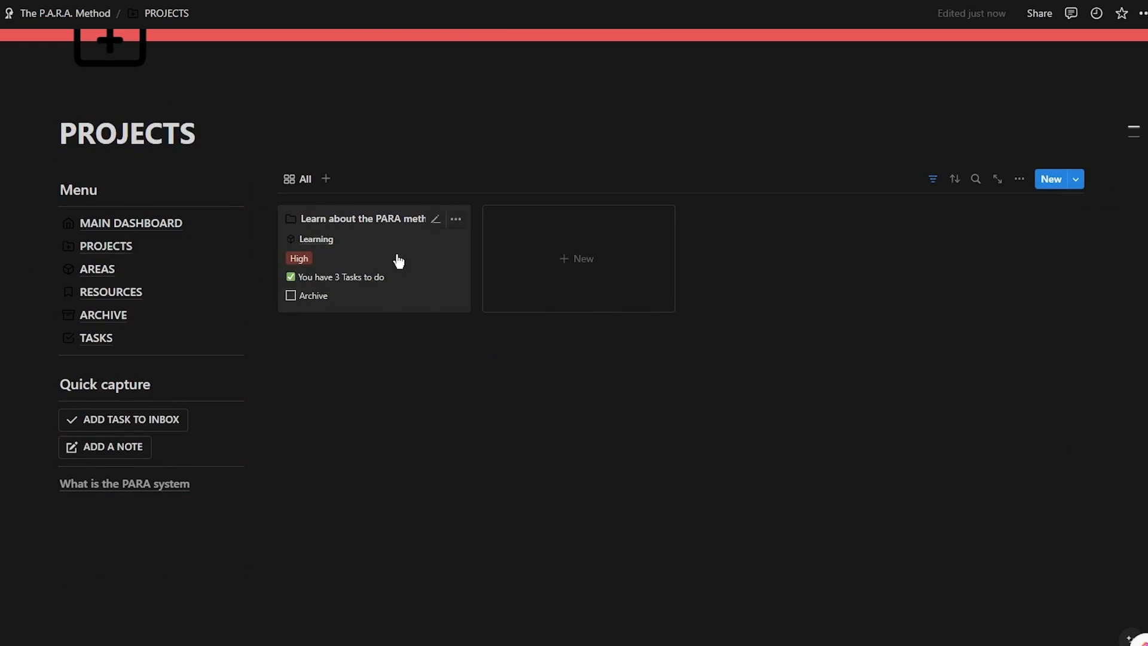
click(396, 257)
scroll(472, 293, down, 3)
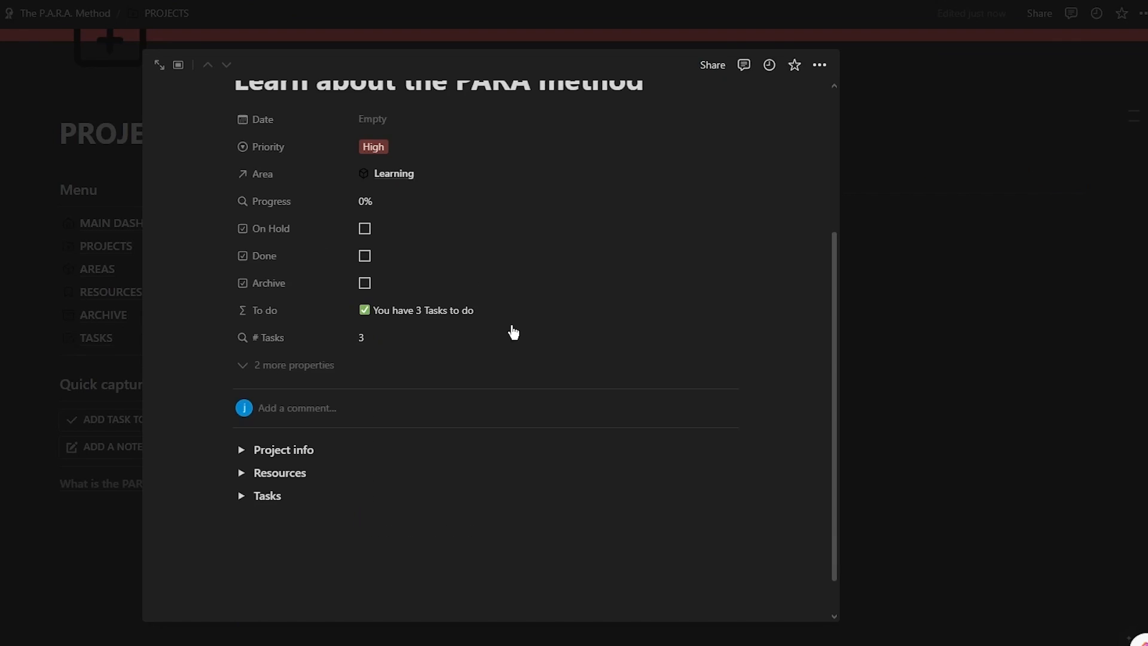
click(242, 452)
click(242, 453)
click(908, 118)
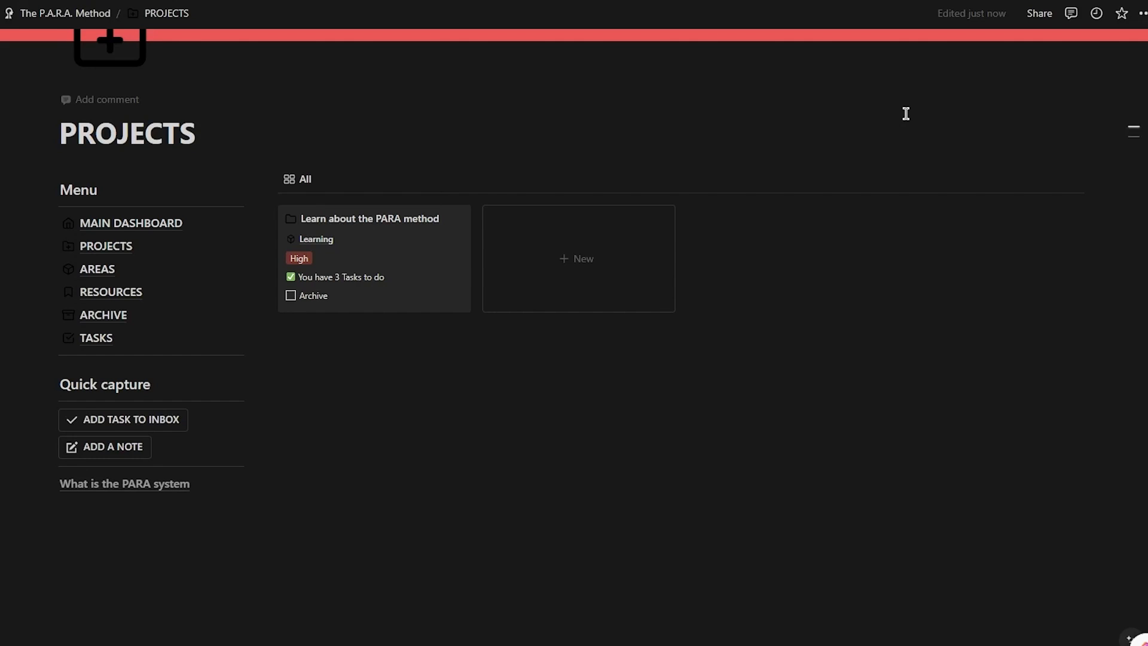
View the Areas page's gallery groups and inspect the Notion icons entry on the Resources page
click(89, 267)
scroll(485, 431, down, 3)
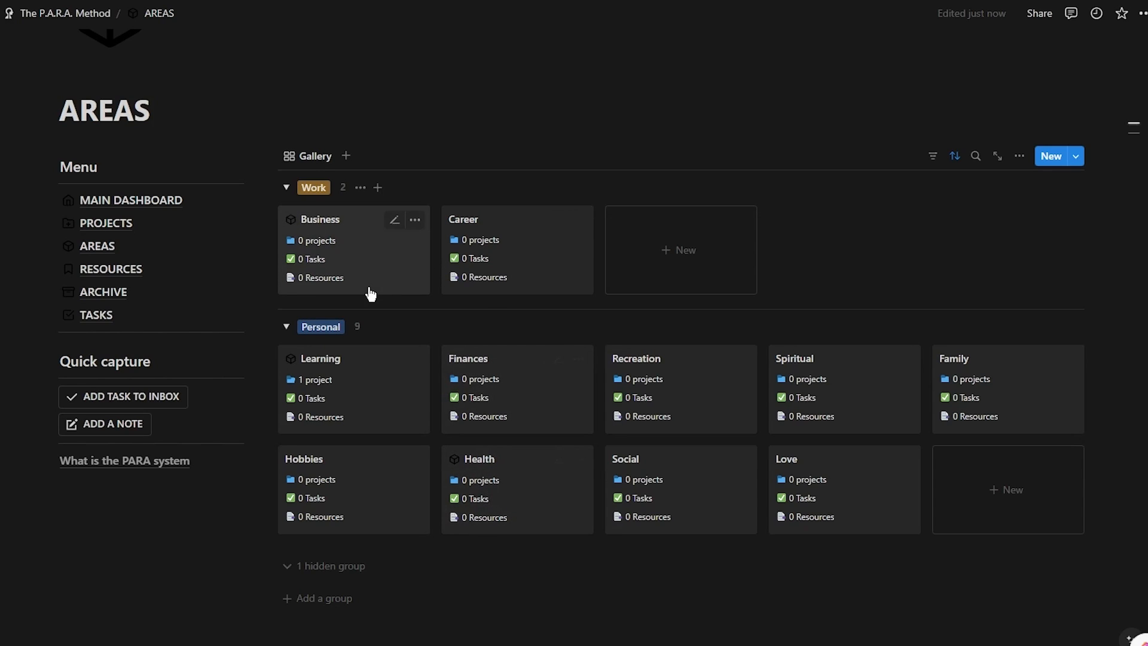
click(119, 273)
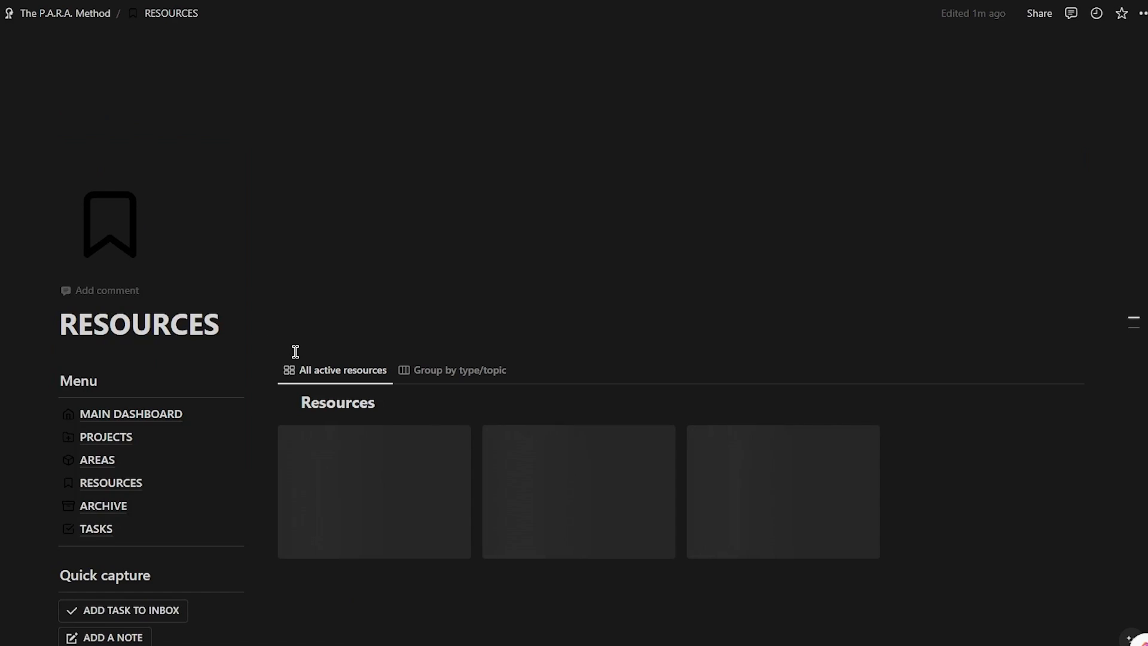
scroll(295, 352, down, 3)
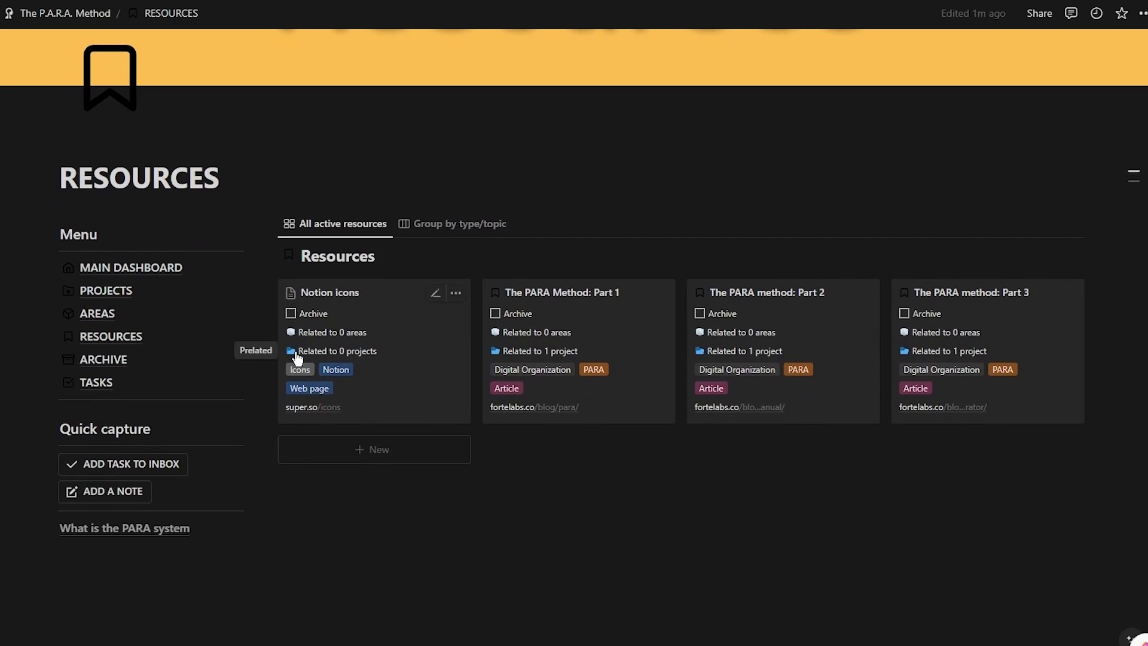
click(393, 324)
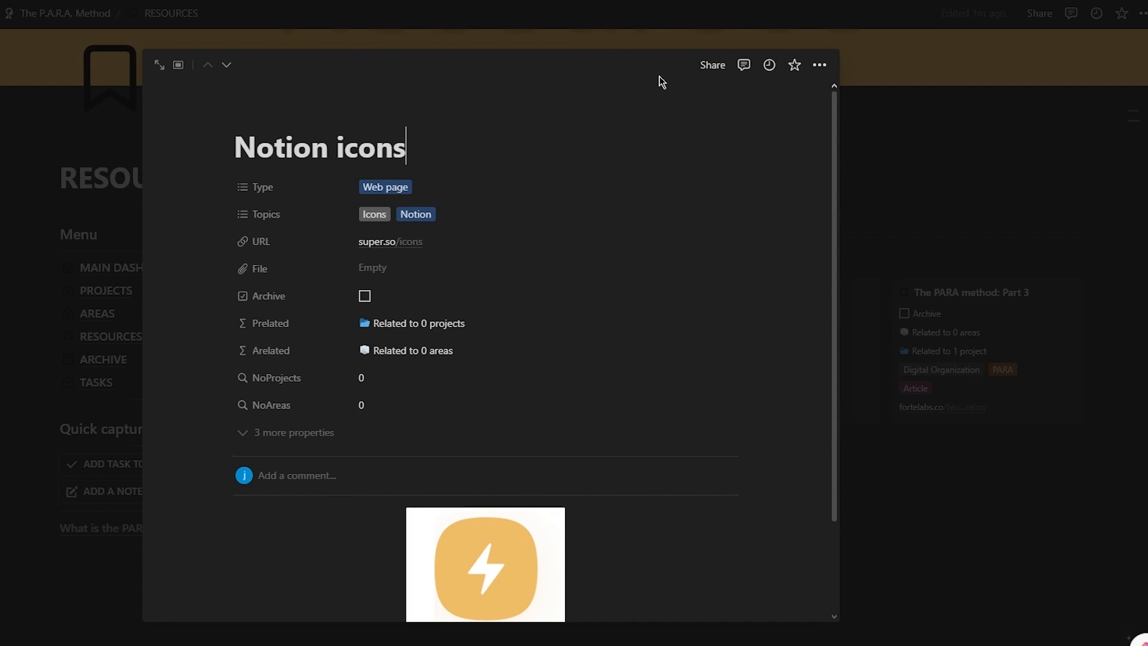
click(1036, 395)
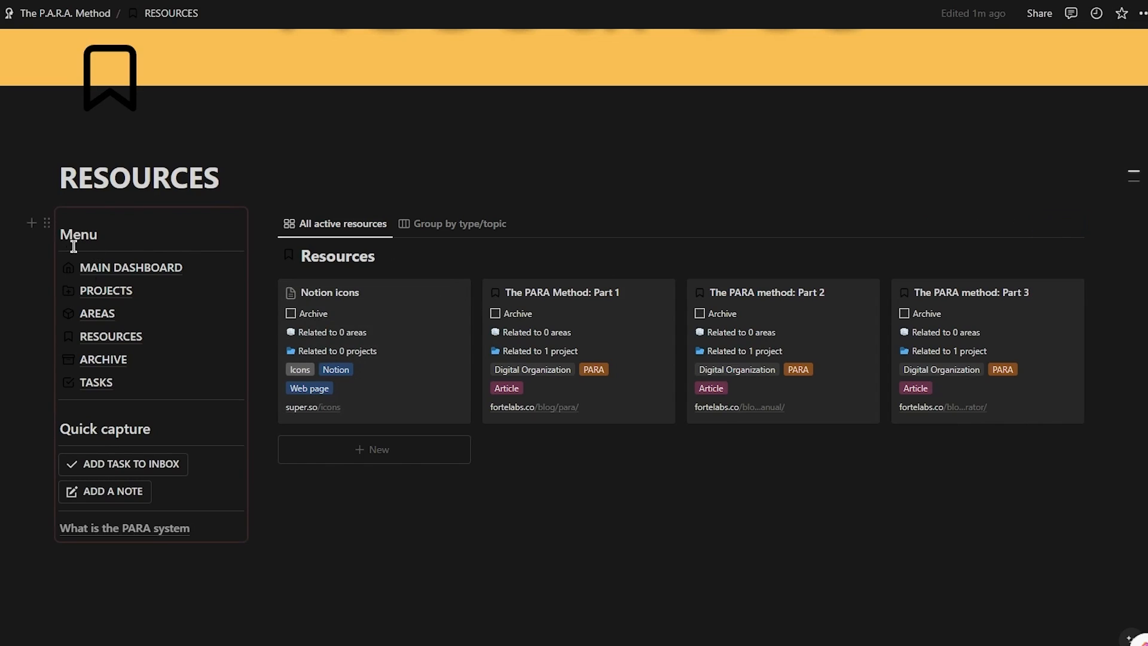
Open the Archive page and look over its Projects, Areas and Resources sections
click(95, 361)
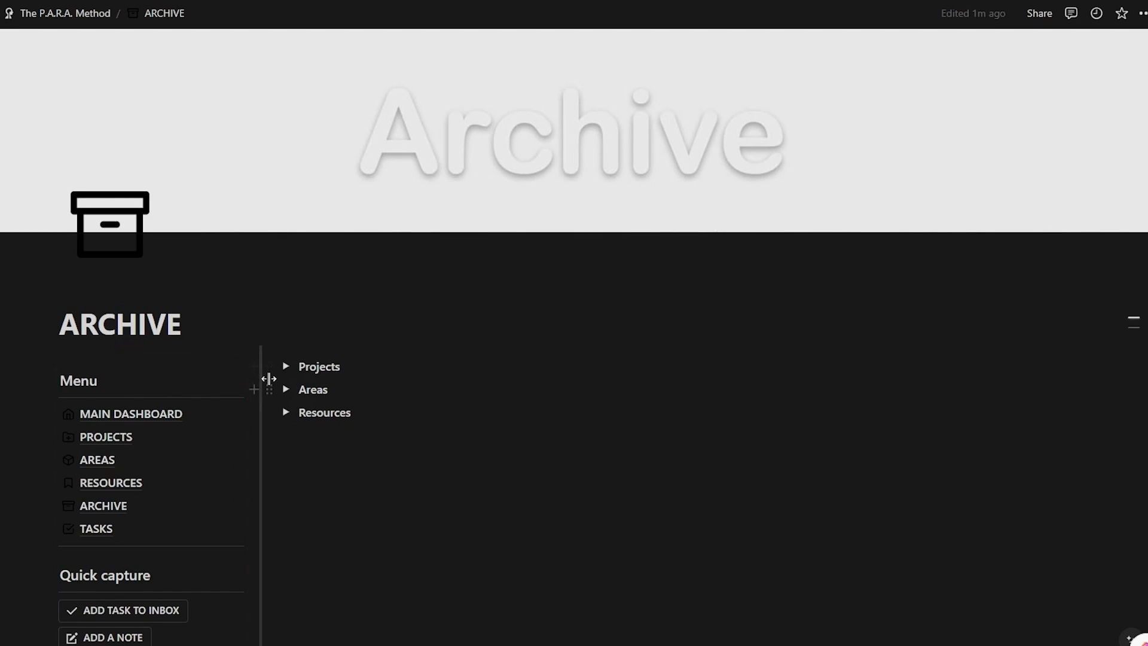
scroll(439, 415, down, 4)
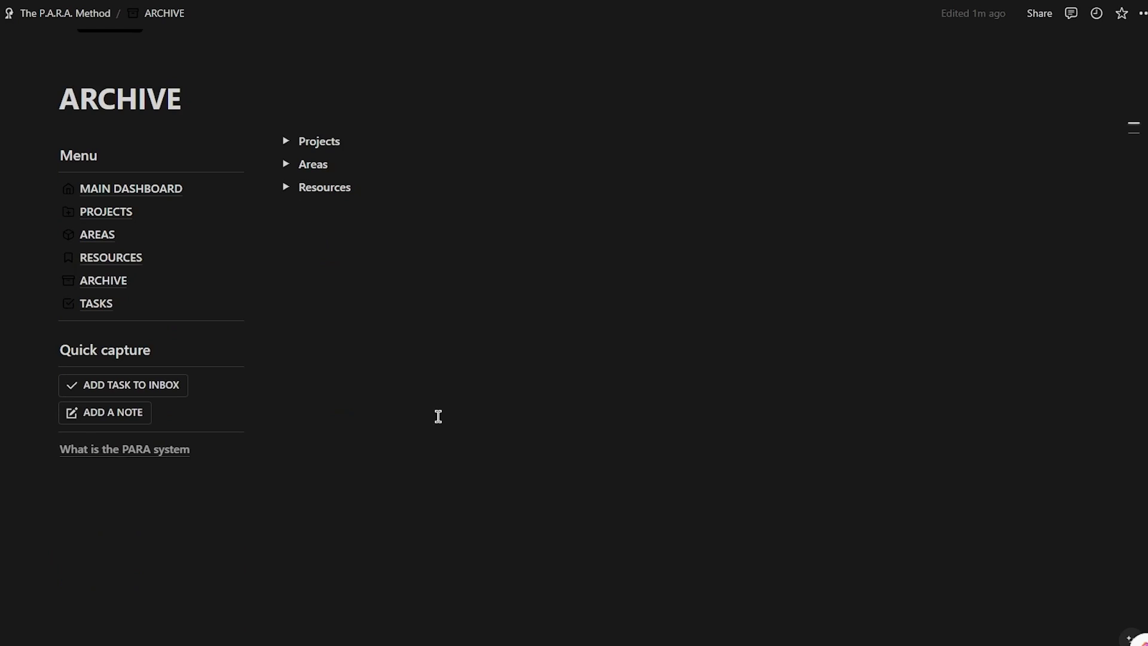
scroll(438, 416, up, 4)
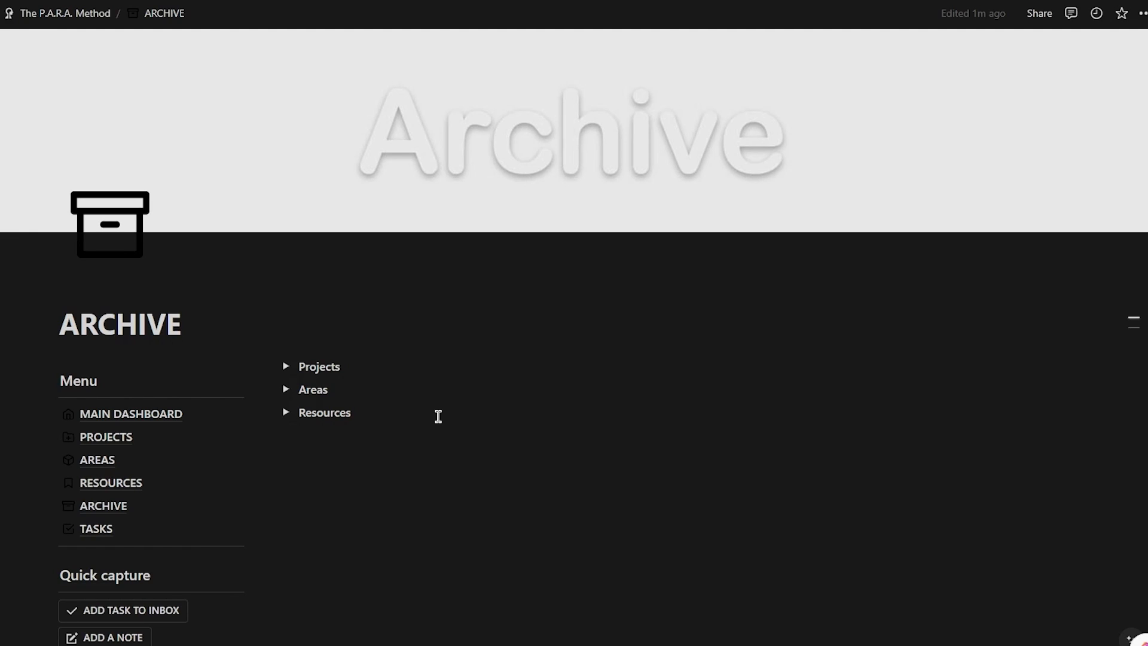
scroll(146, 350, down, 4)
scroll(146, 349, up, 4)
scroll(146, 350, down, 4)
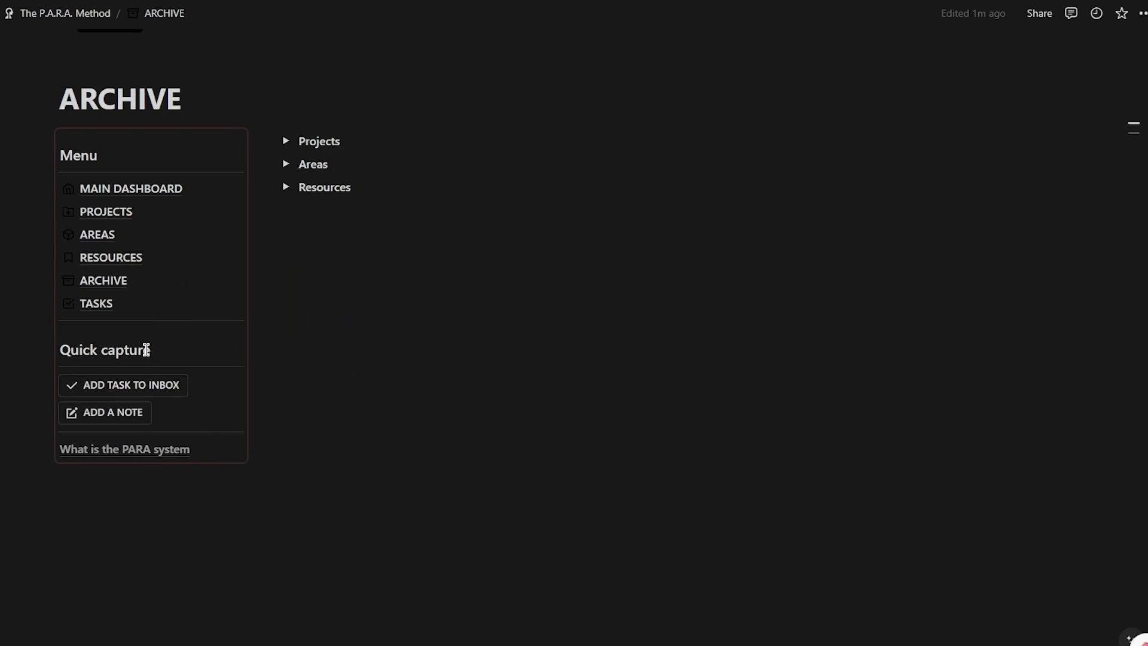
Follow the "What is the PARA system" link and look through The P.A.R.A. Method page
click(146, 450)
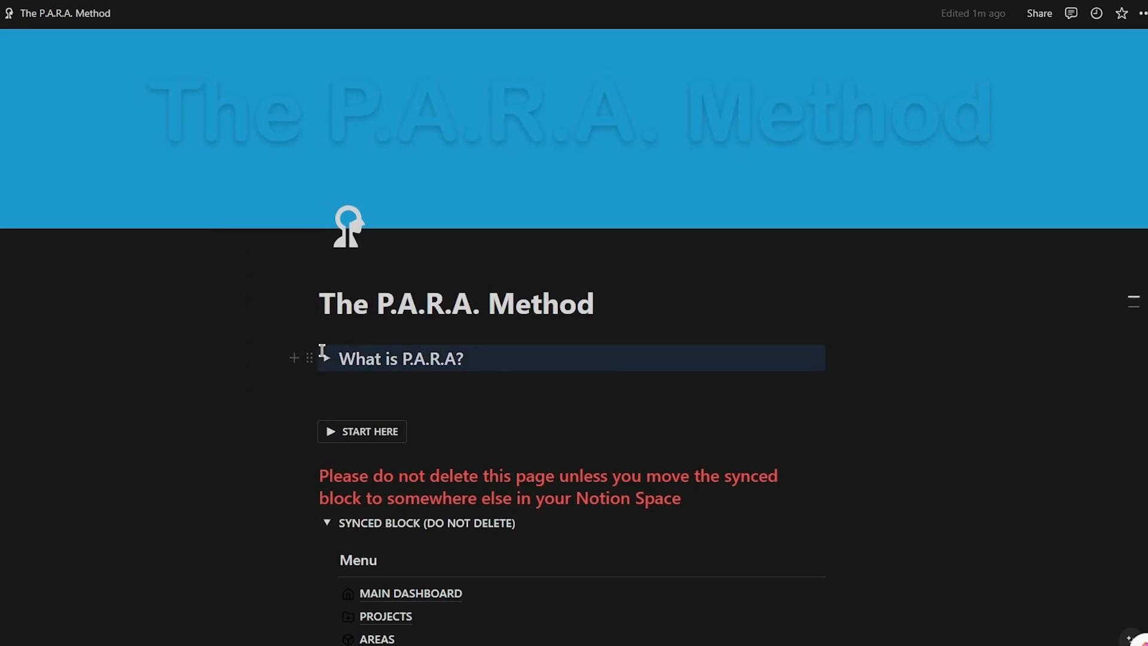
scroll(321, 350, down, 7)
scroll(255, 348, up, 7)
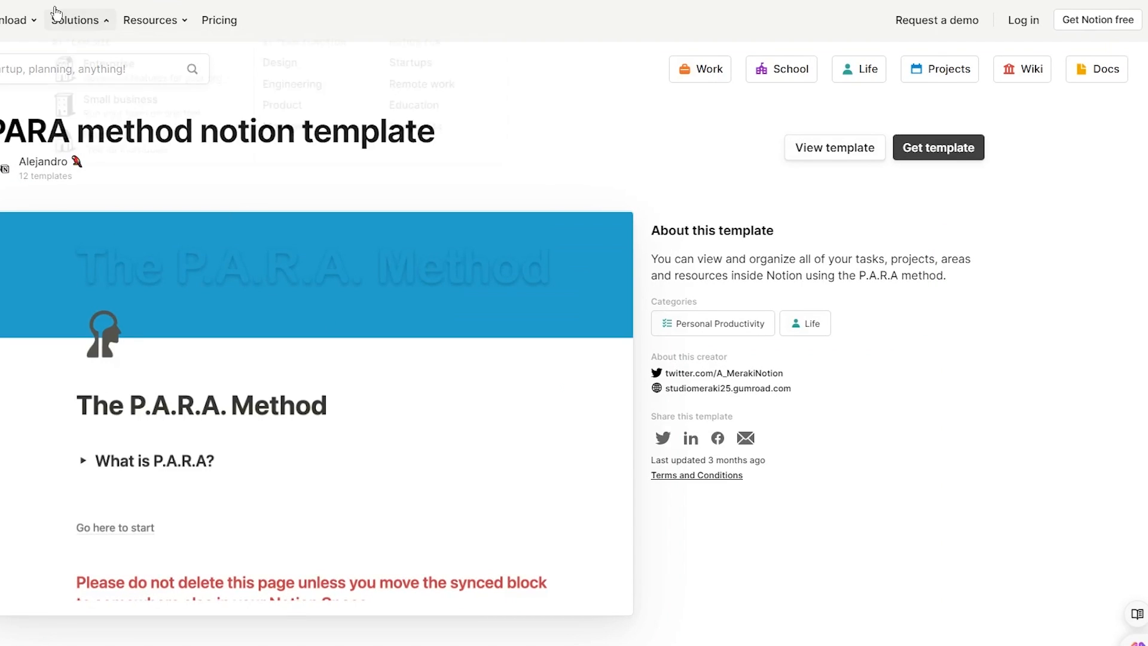
Browse the PARA method template's page in the Notion template gallery, including the creator's other templates
scroll(315, 371, down, 7)
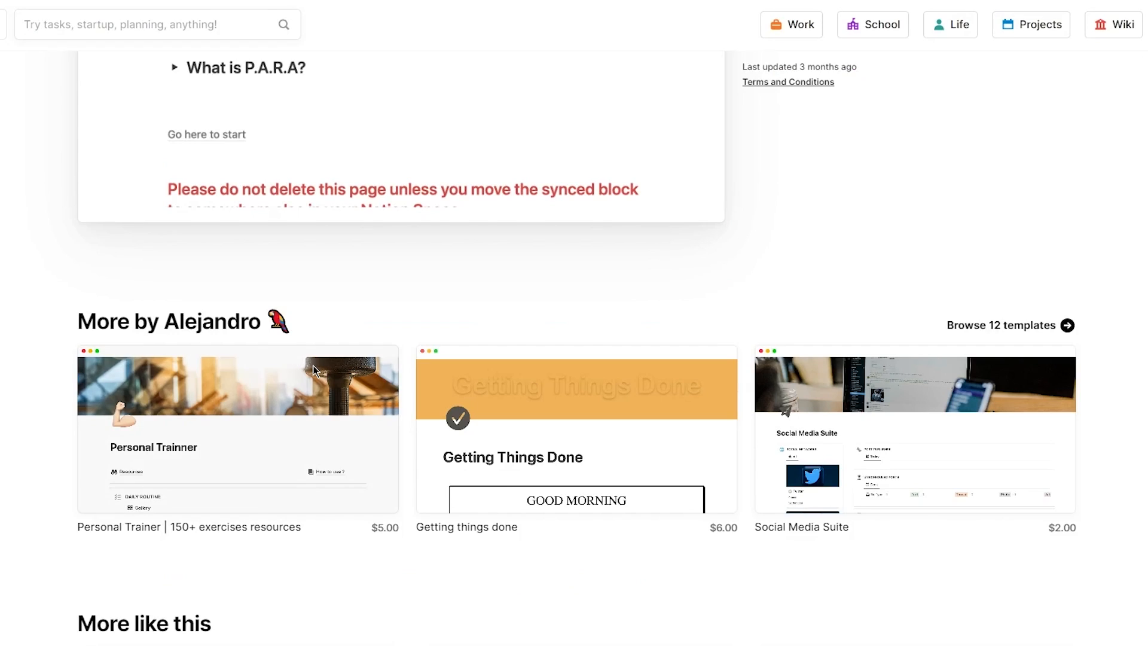
scroll(24, 265, down, 7)
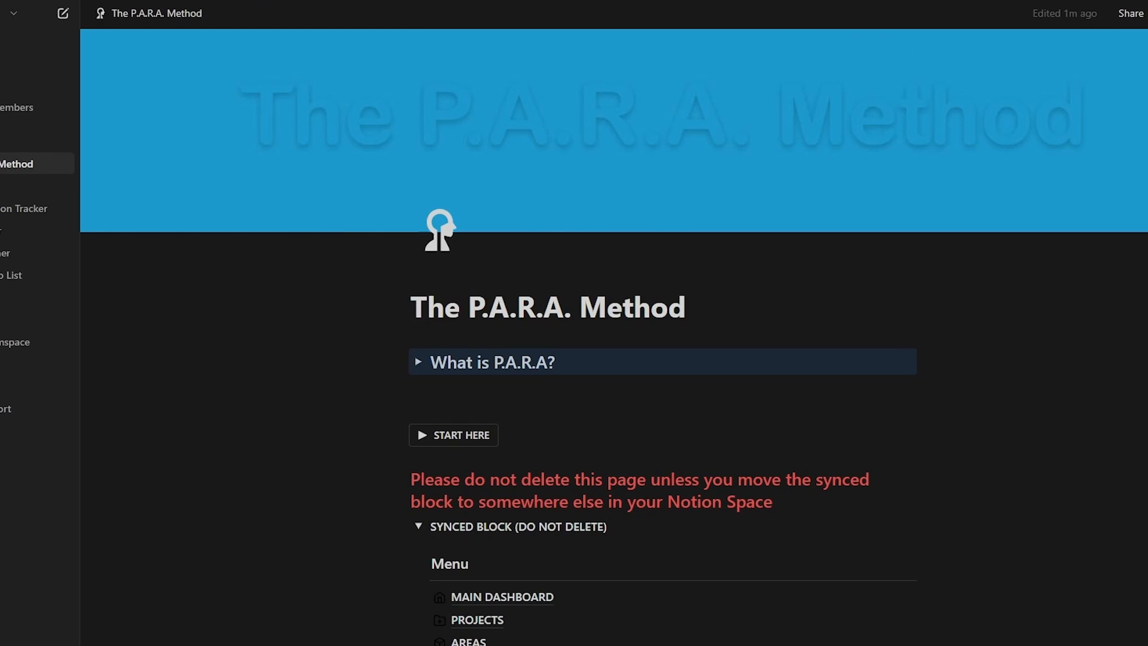
Open the empty untitled page in the workspace and title it "P.A.R.A Method"
click(24, 186)
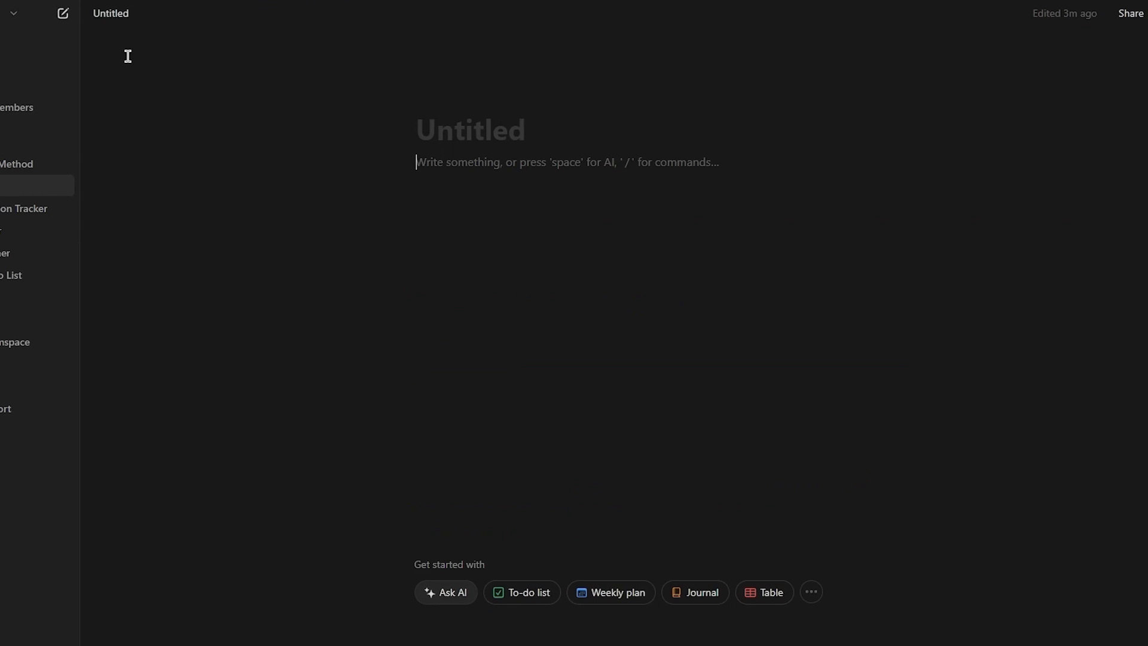
click(473, 140)
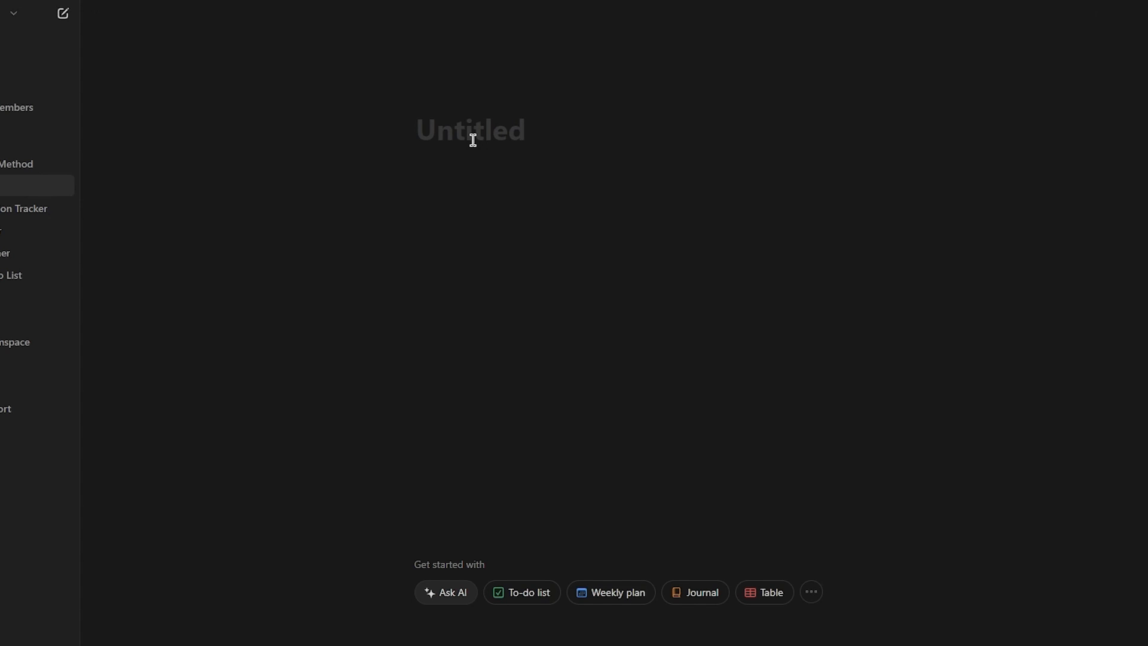
key(Return)
click(473, 139)
text(P.A)
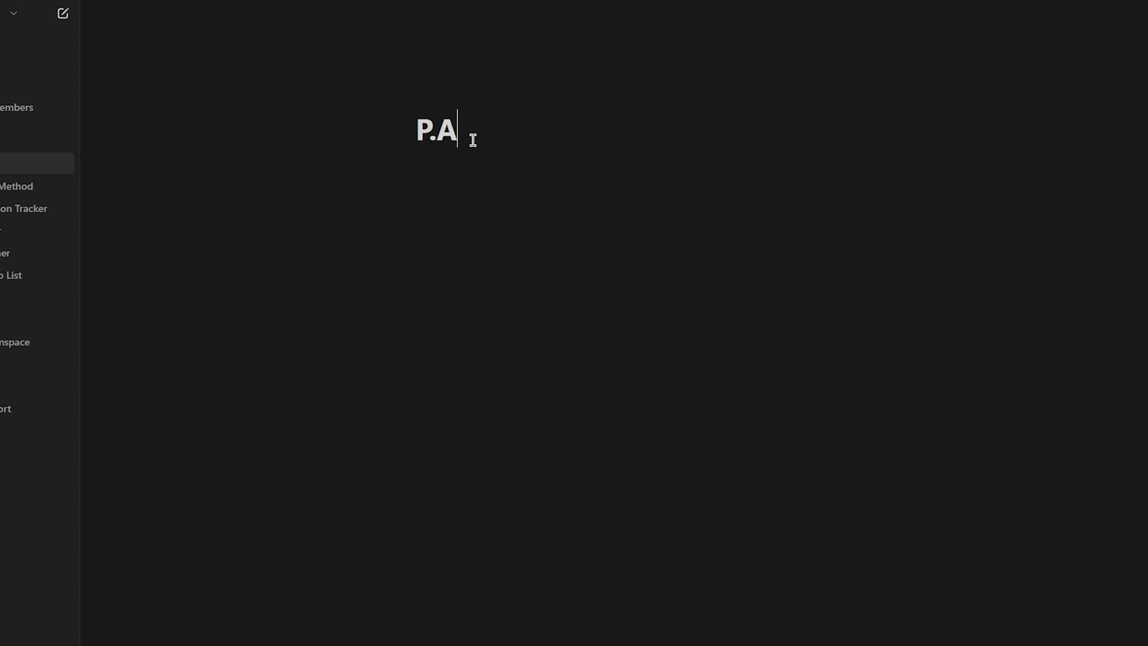
text(>R)
key(BackSpace)
key(BackSpace)
text(.R.a)
key(BackSpace)
key(BackSpace)
text(A Meth)
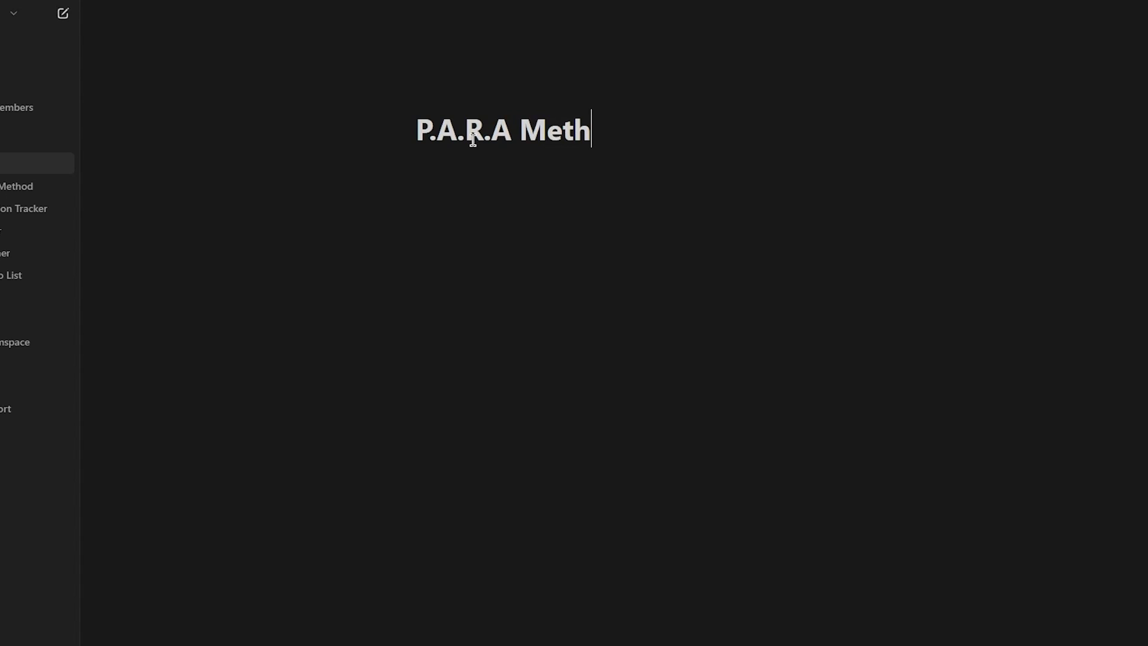
text(od)
key(Return)
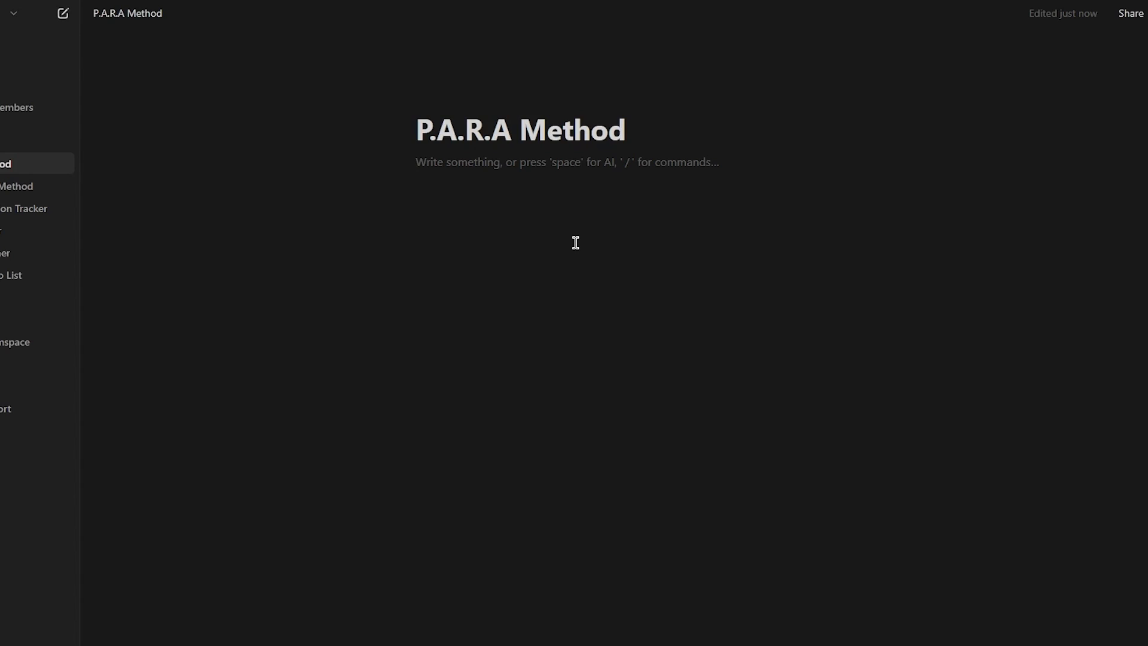
key(space)
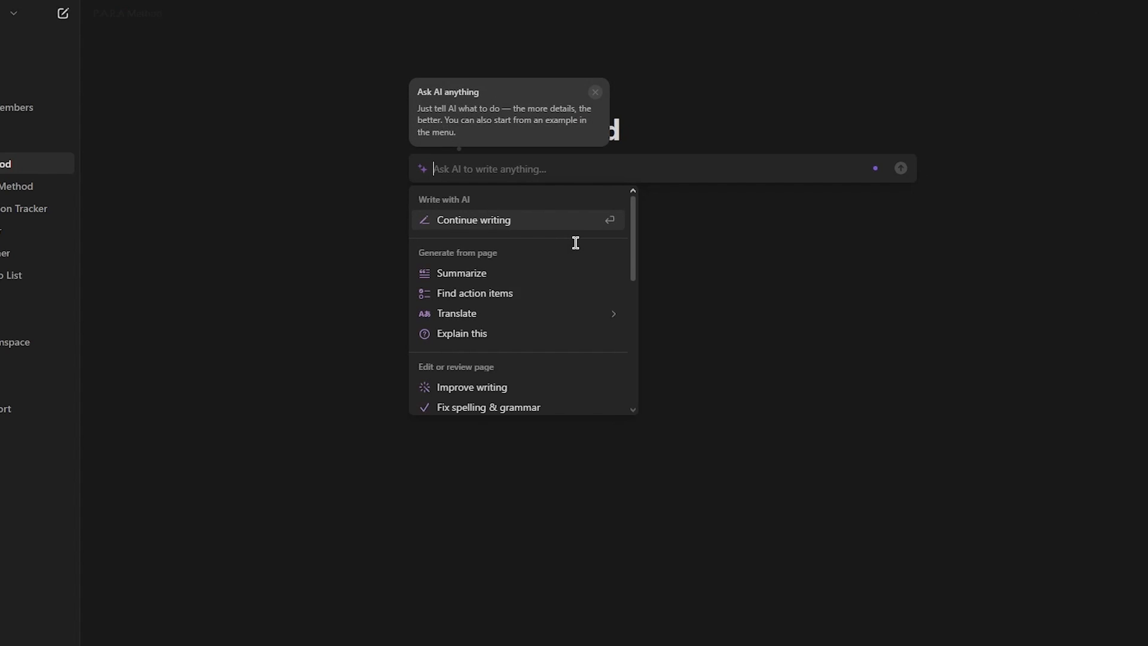
key(Escape)
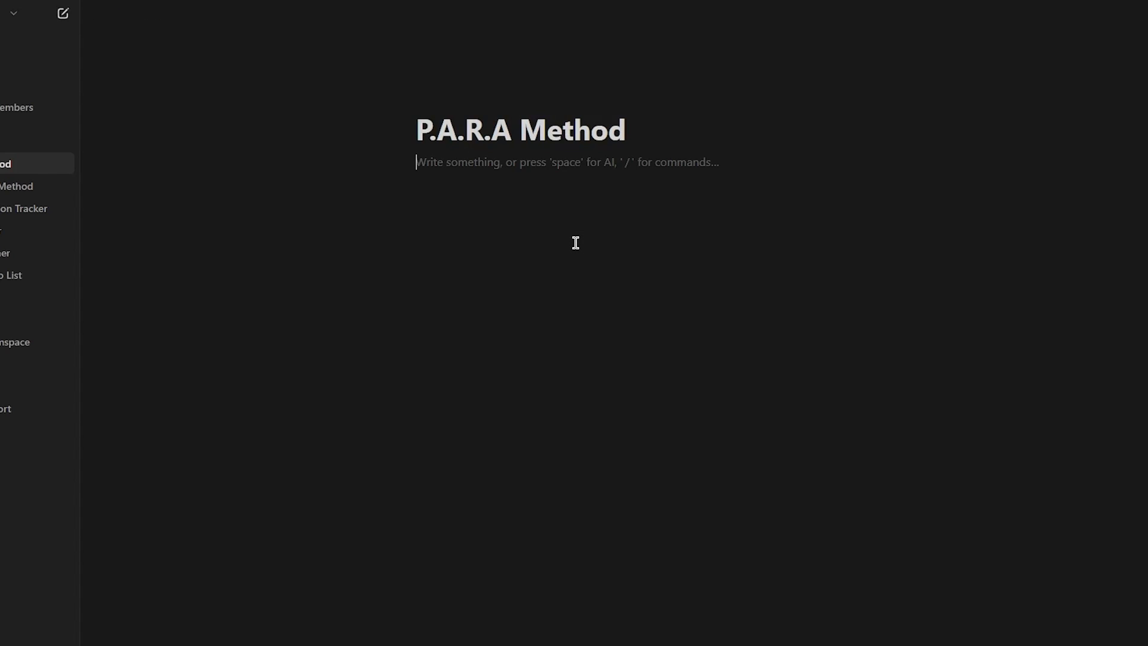
Add a sub-page inside the P.A.R.A Method page and title it "Databases"
text(/)
click(549, 255)
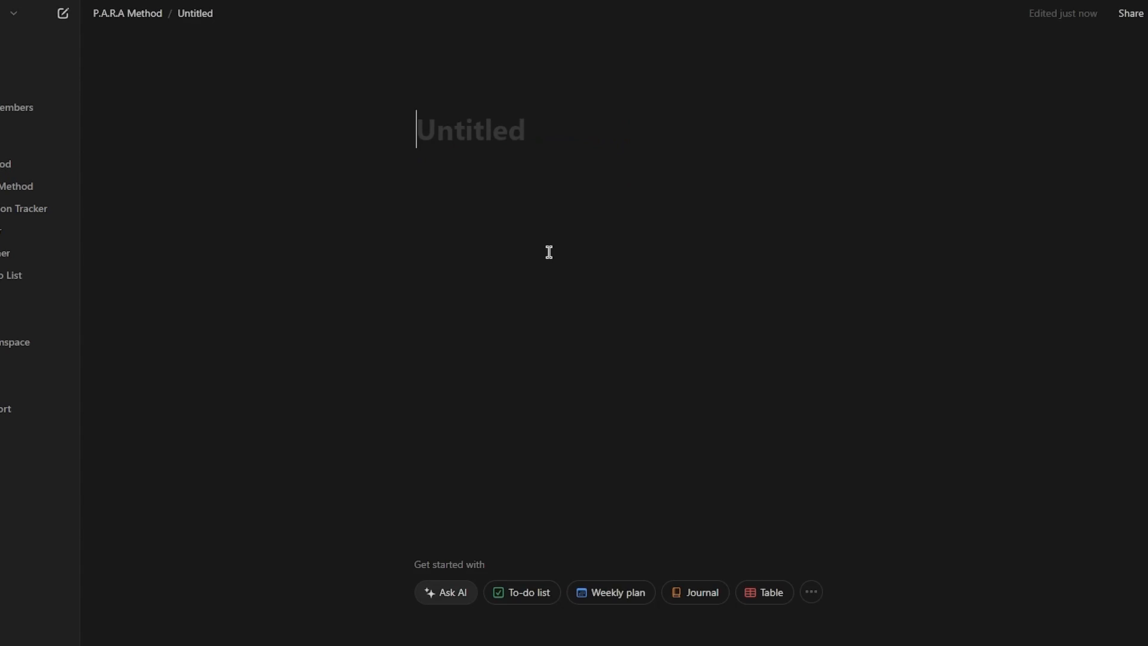
text(Da)
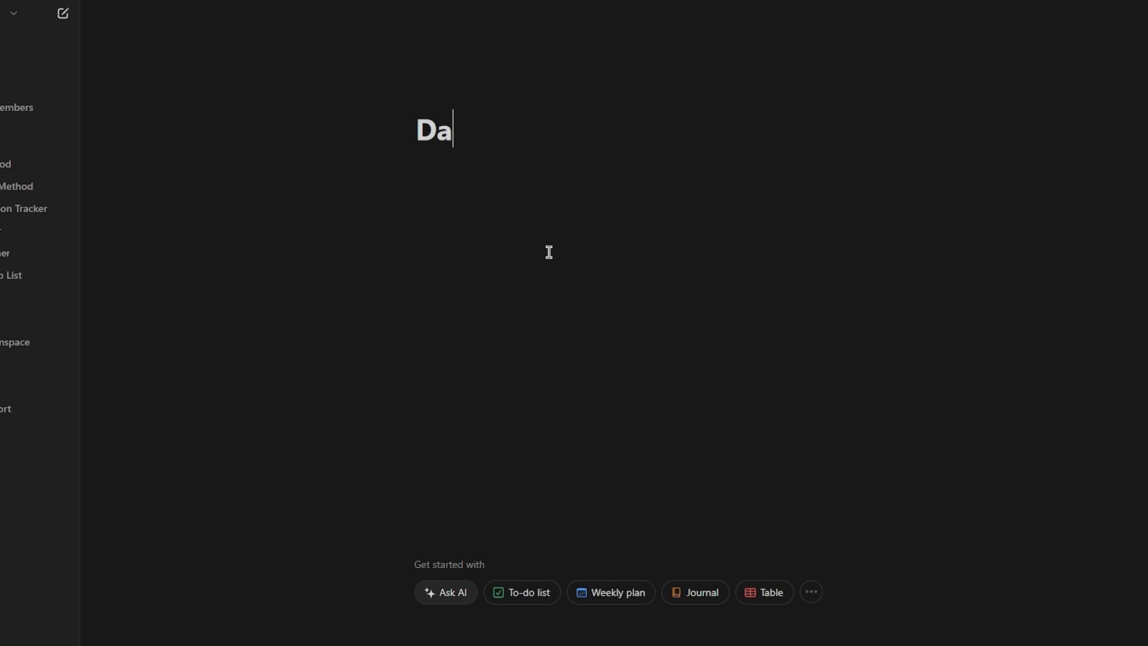
text(tav=)
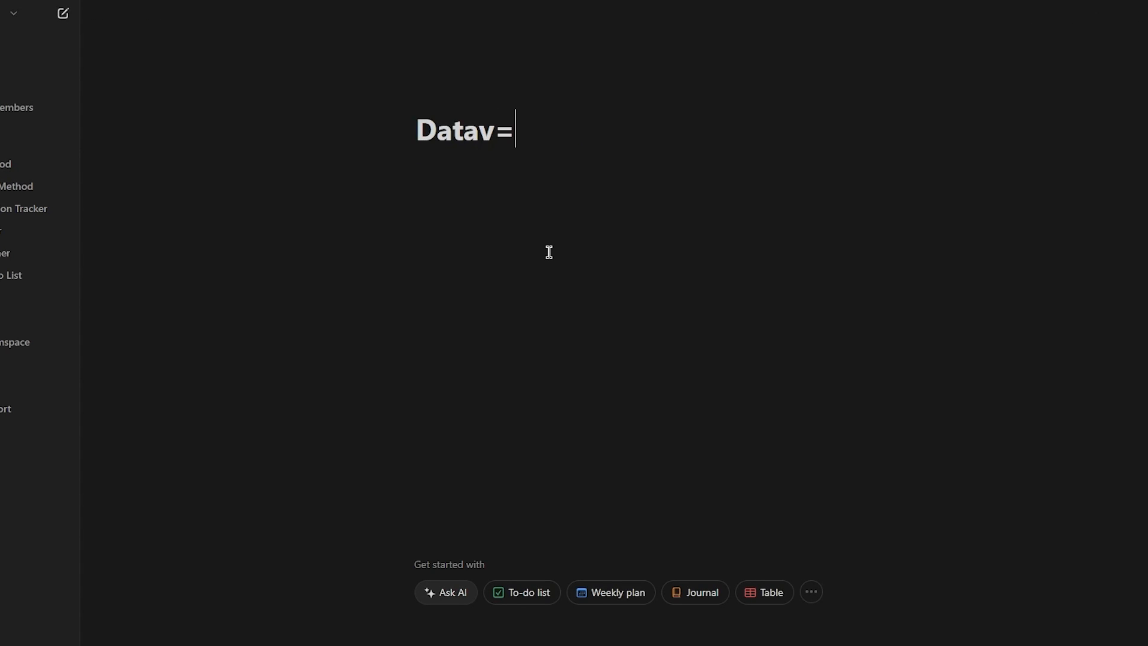
key(BackSpace)
key(BackSpace)
text(bases)
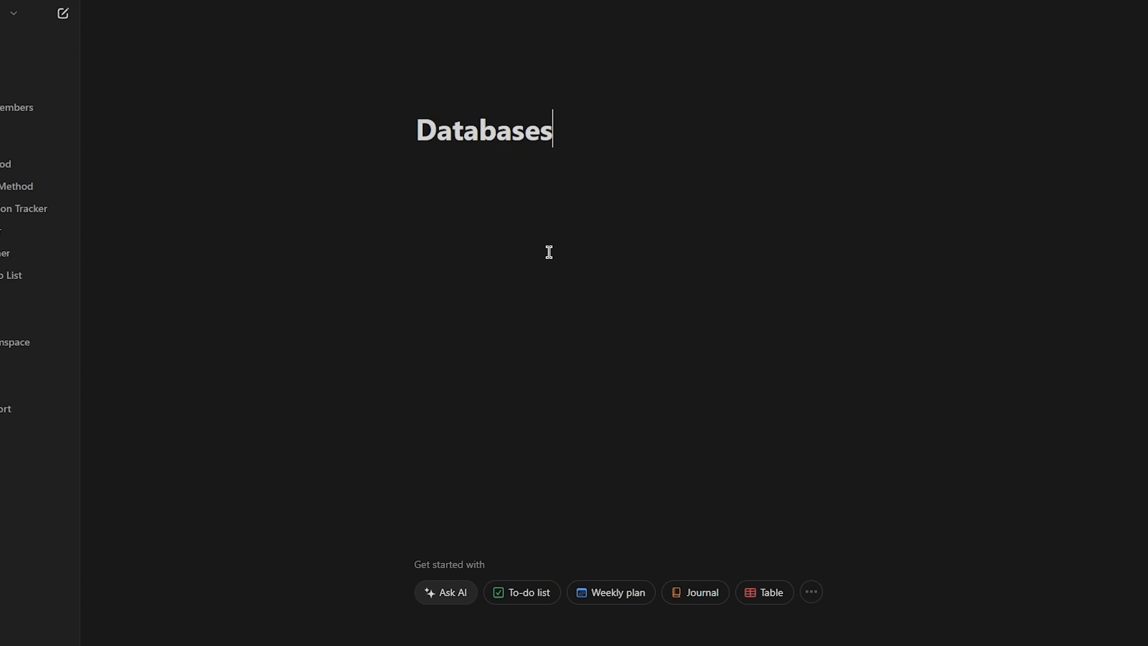
key(Return)
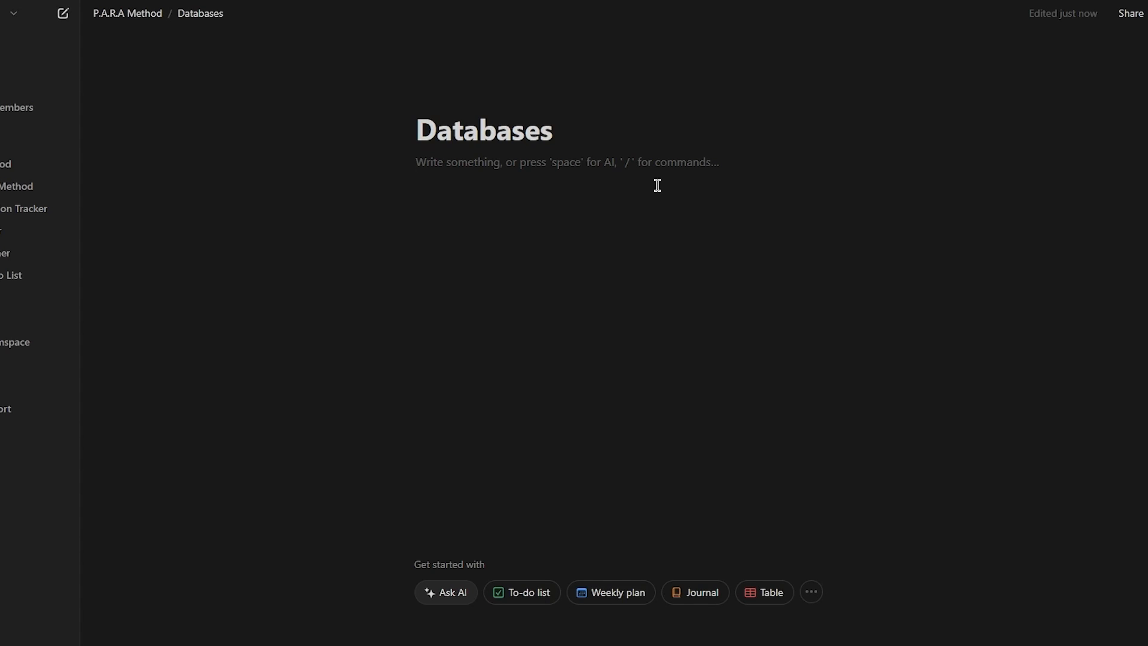
Insert a database table view in the body of the Databases page
text(p)
key(BackSpace)
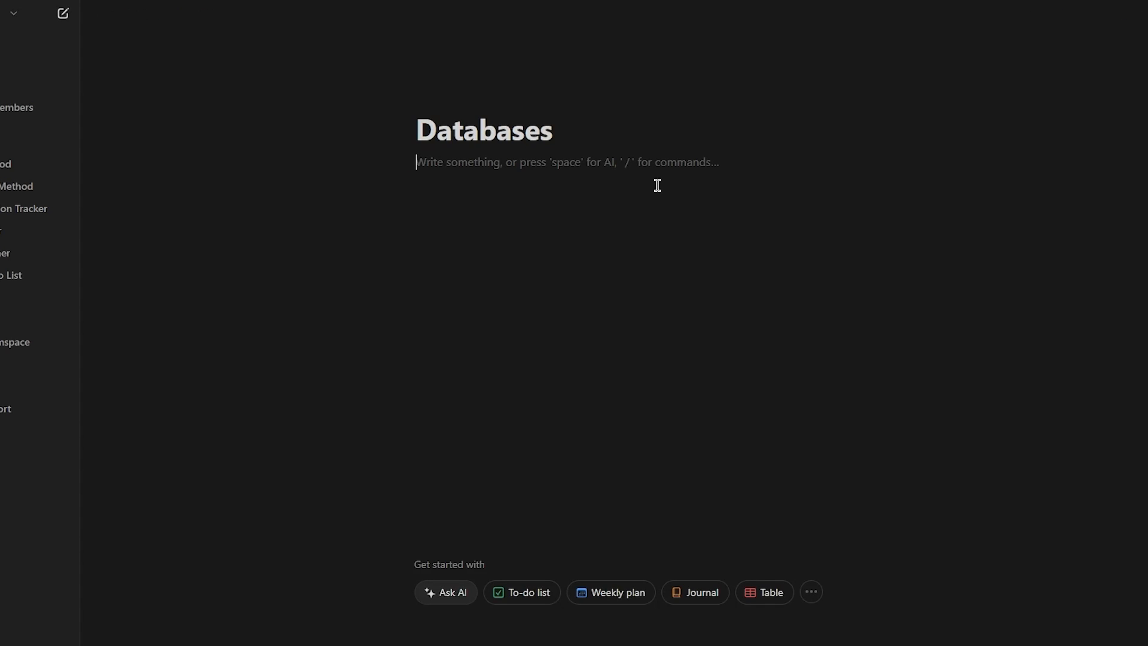
text(/)
scroll(583, 315, down, 2)
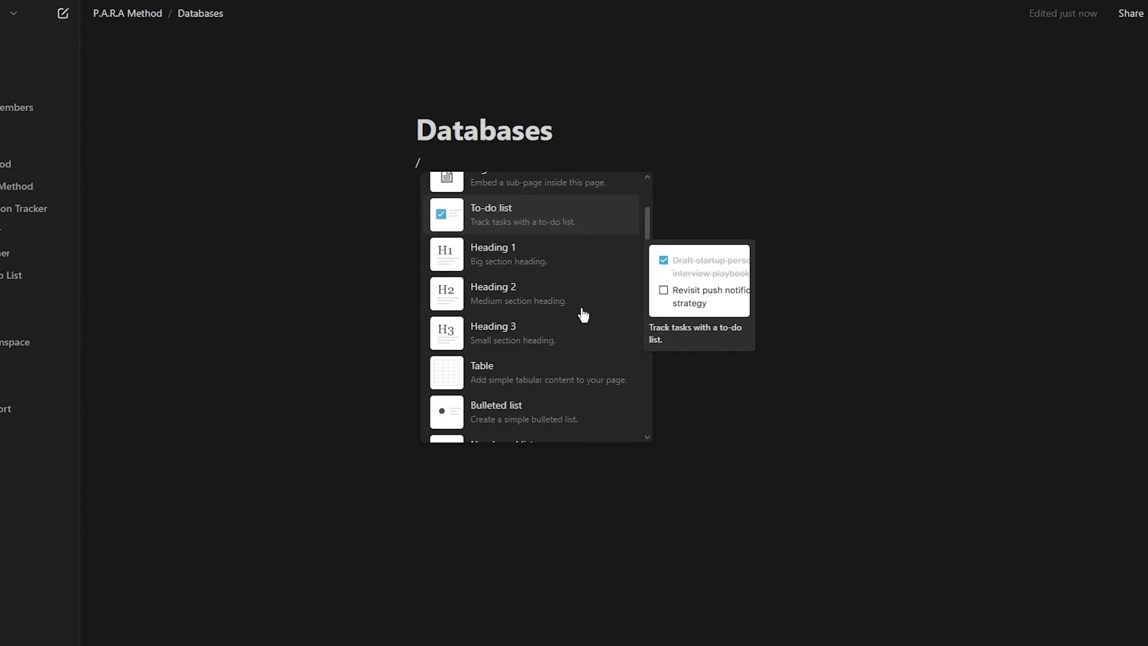
scroll(583, 315, down, 2)
scroll(549, 288, down, 2)
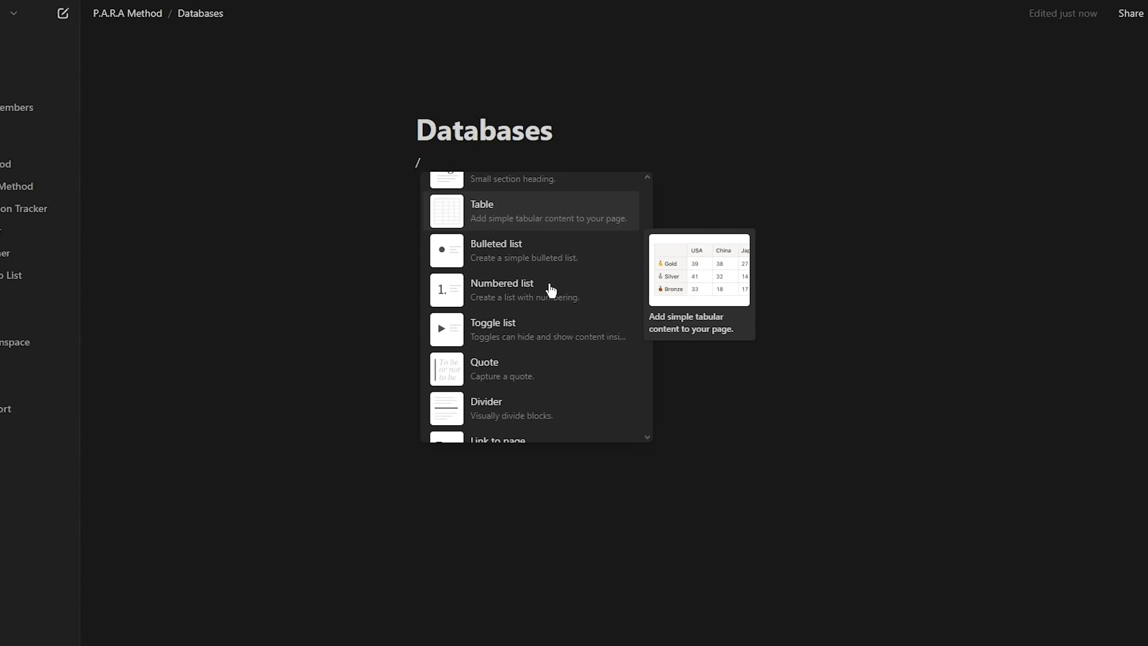
scroll(551, 289, down, 4)
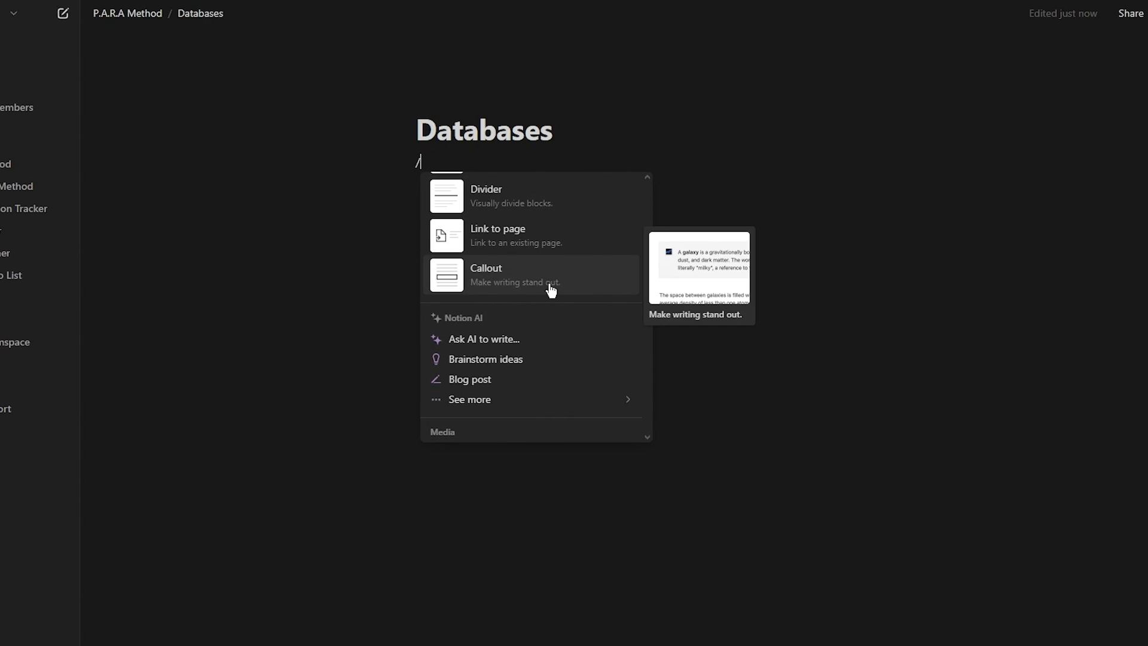
scroll(551, 289, down, 5)
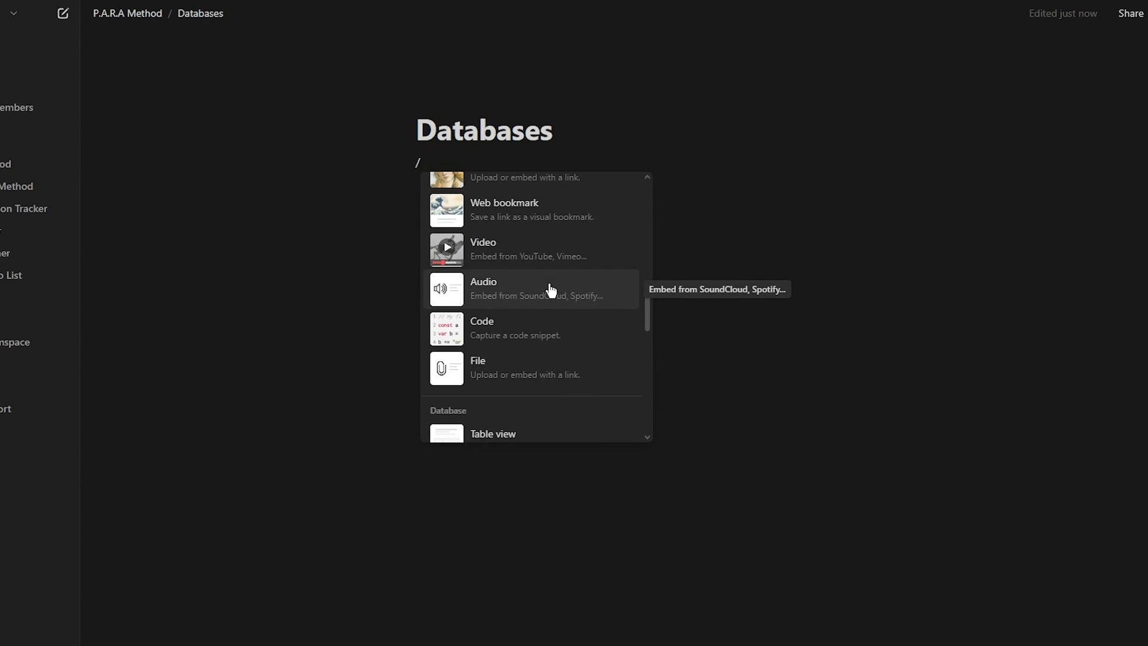
scroll(549, 290, down, 3)
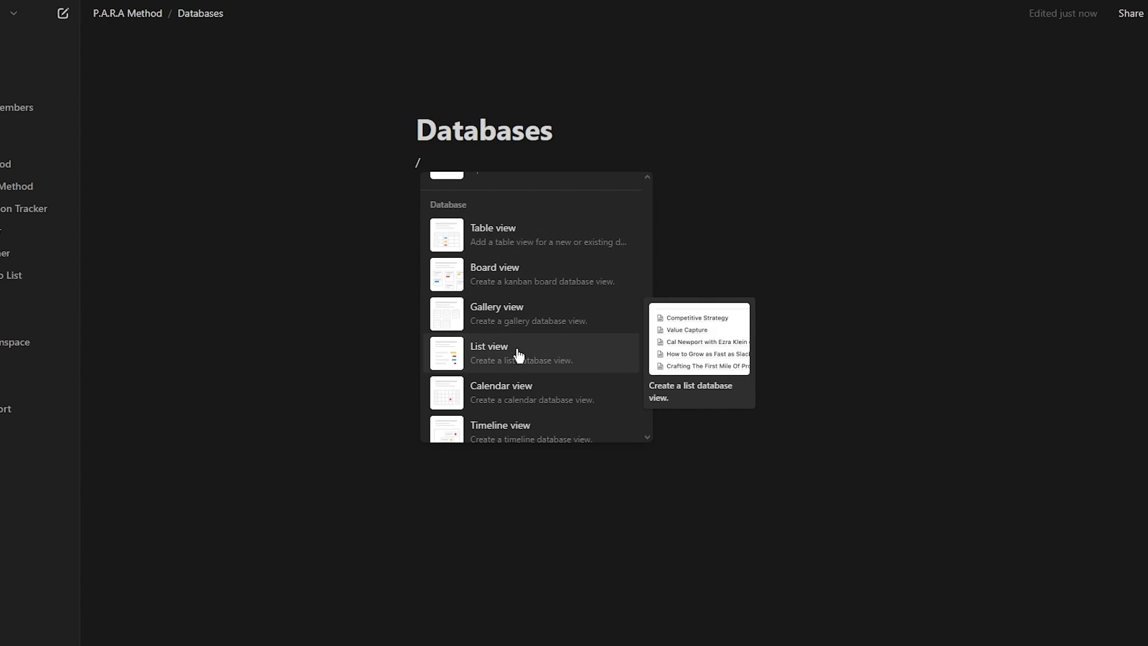
click(533, 246)
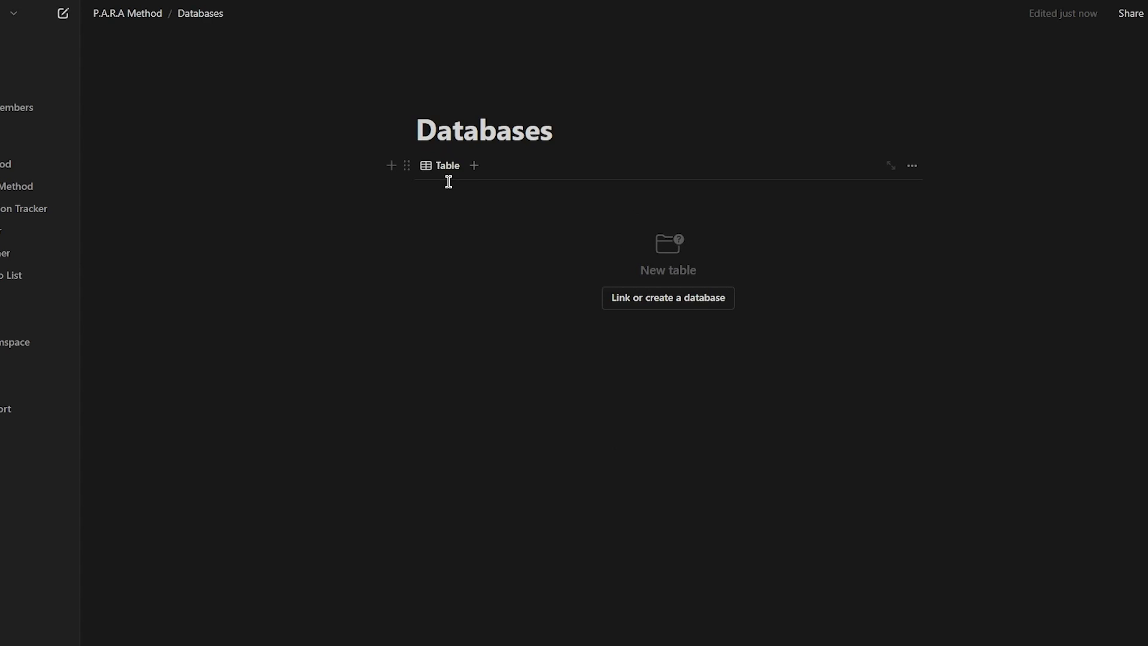
Enter "Tasks" as the new view's data source search, then dismiss the source choice to get a blank table
click(439, 165)
click(466, 195)
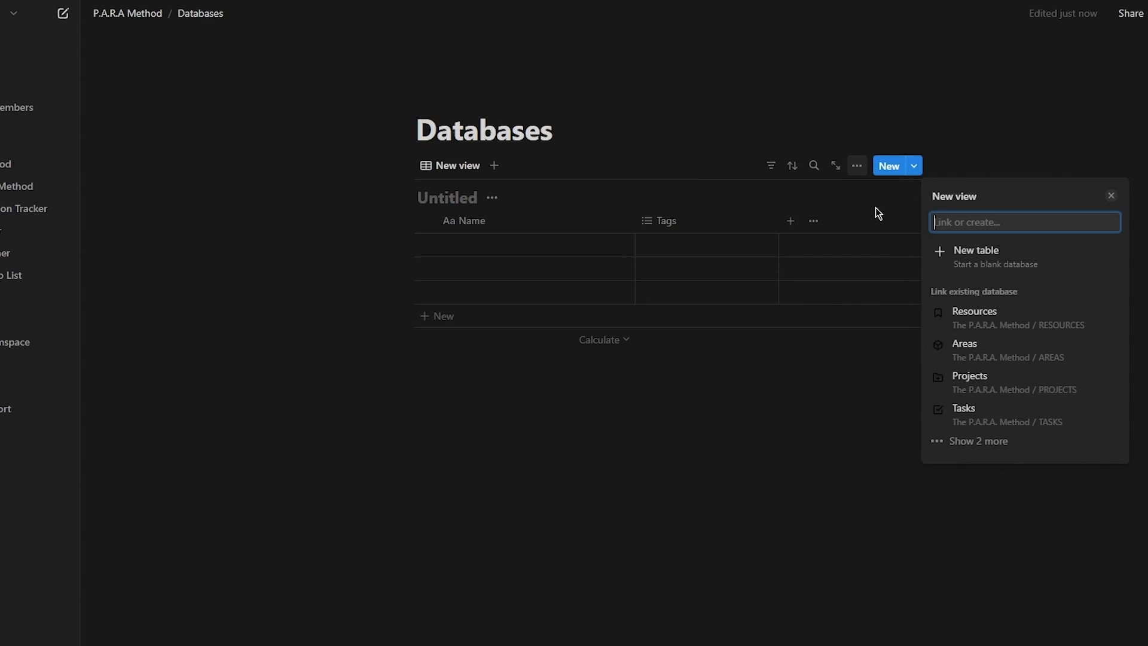
text(Tasks)
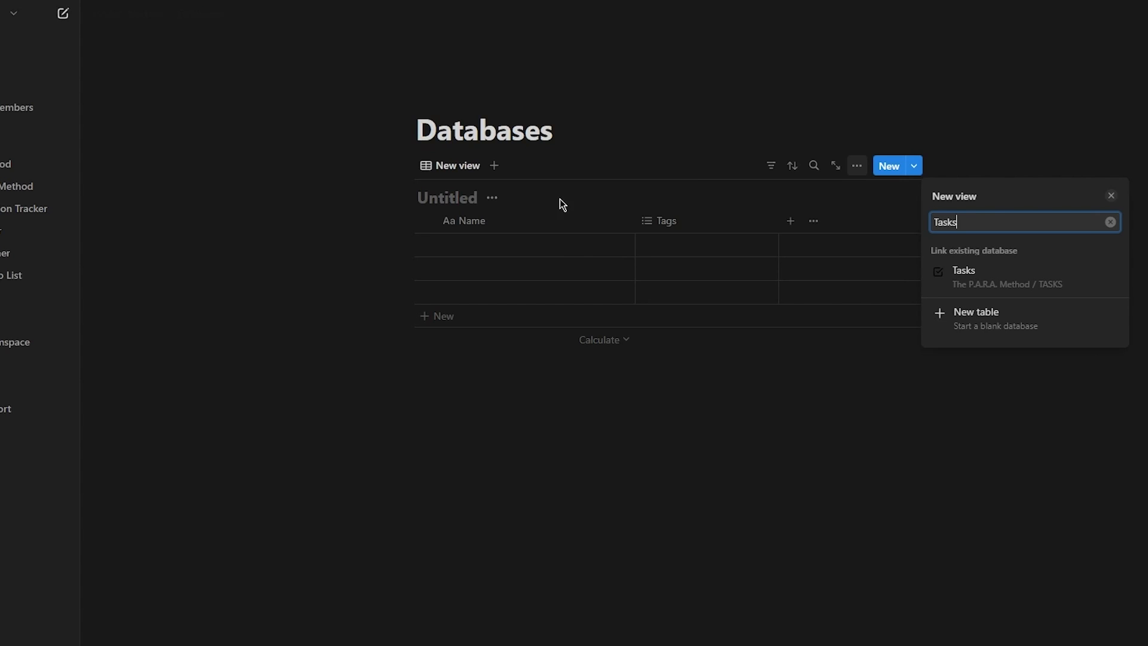
click(518, 190)
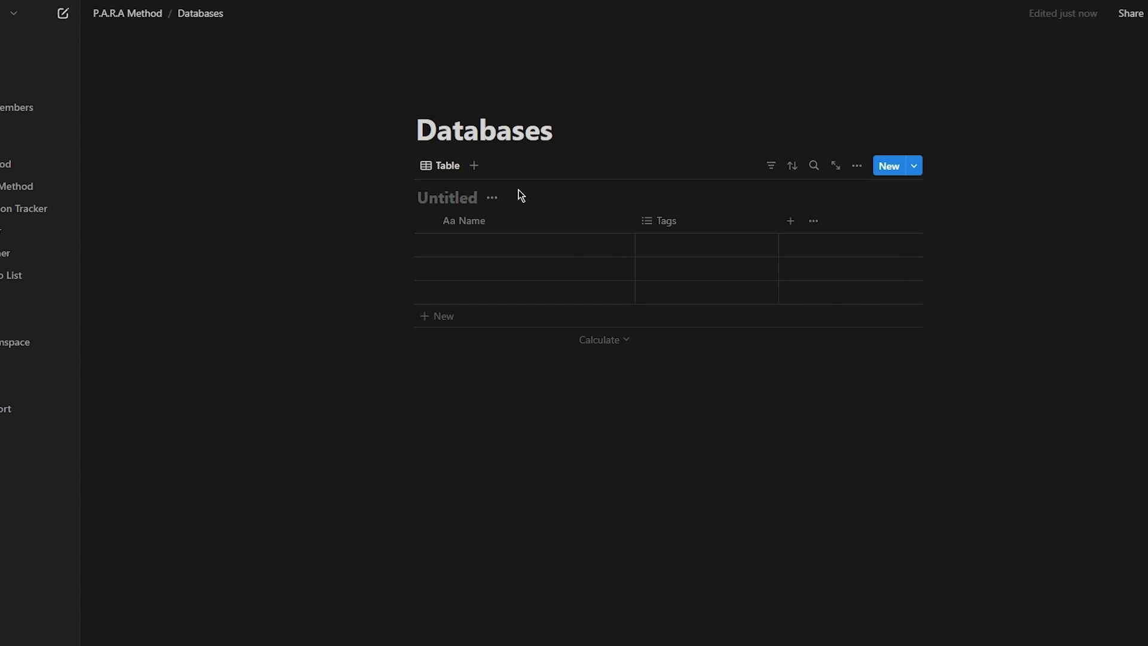
Rename the table's view as "tasks"
click(444, 167)
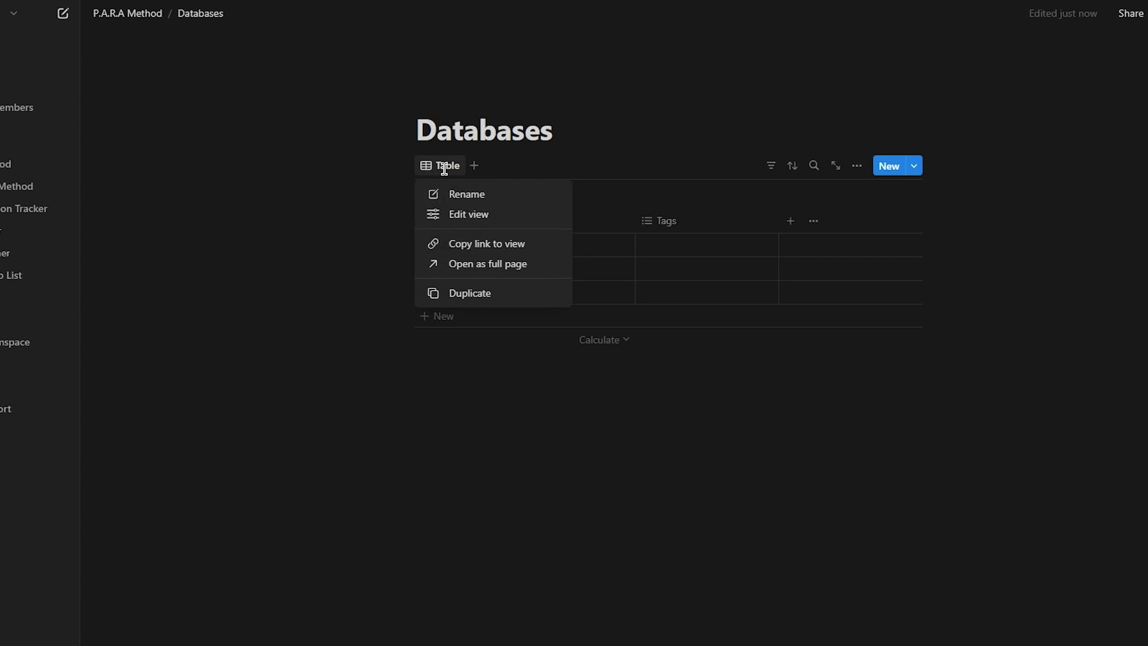
click(452, 190)
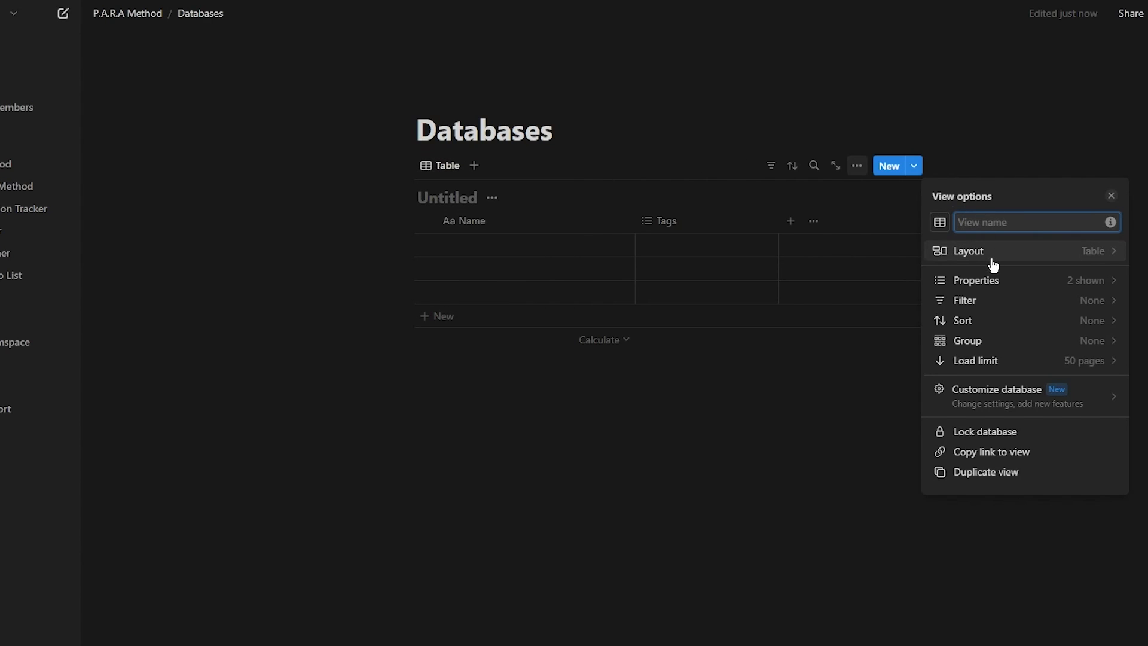
text(ta)
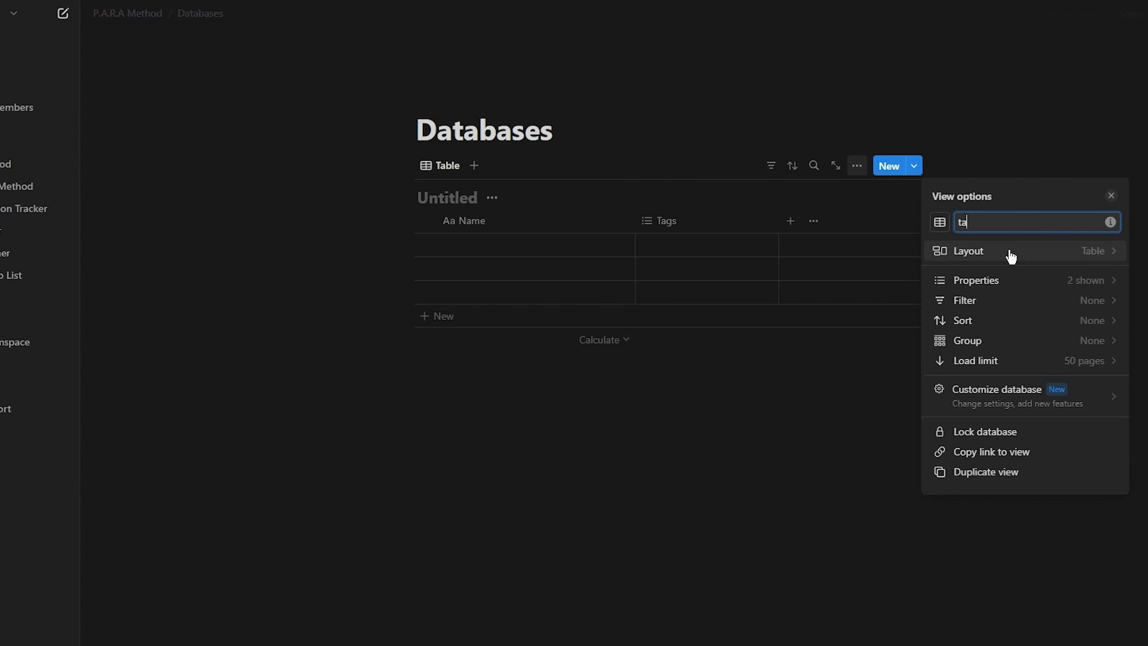
text(sks)
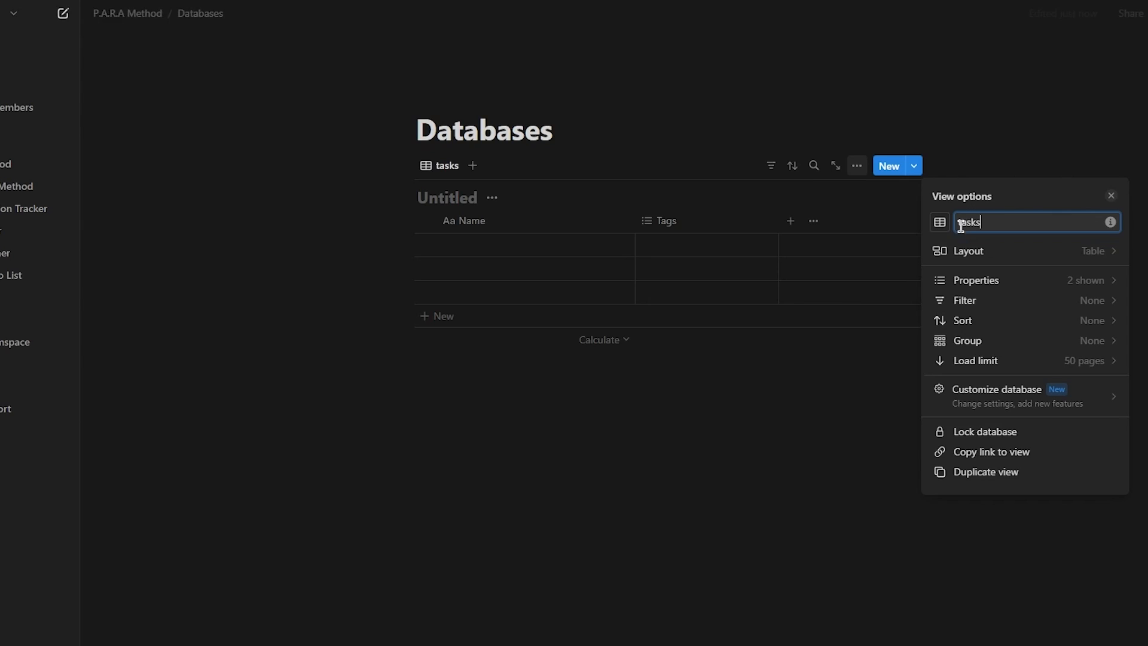
Look over the icon and layout options of the tasks view, then close its view options
click(941, 224)
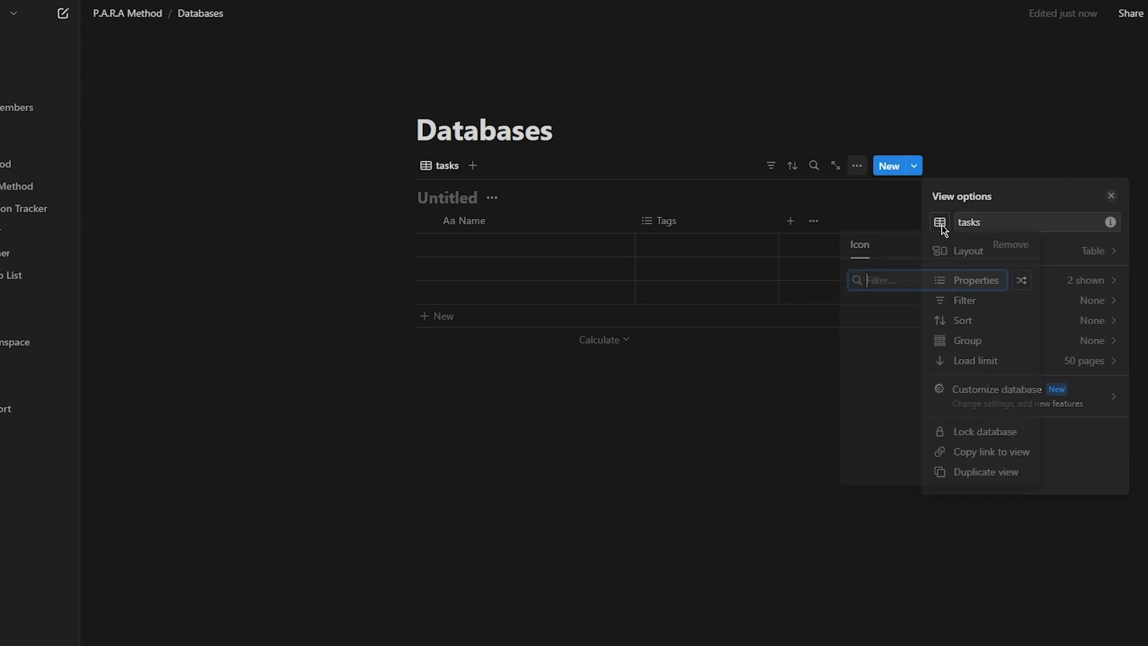
click(1046, 195)
click(1105, 254)
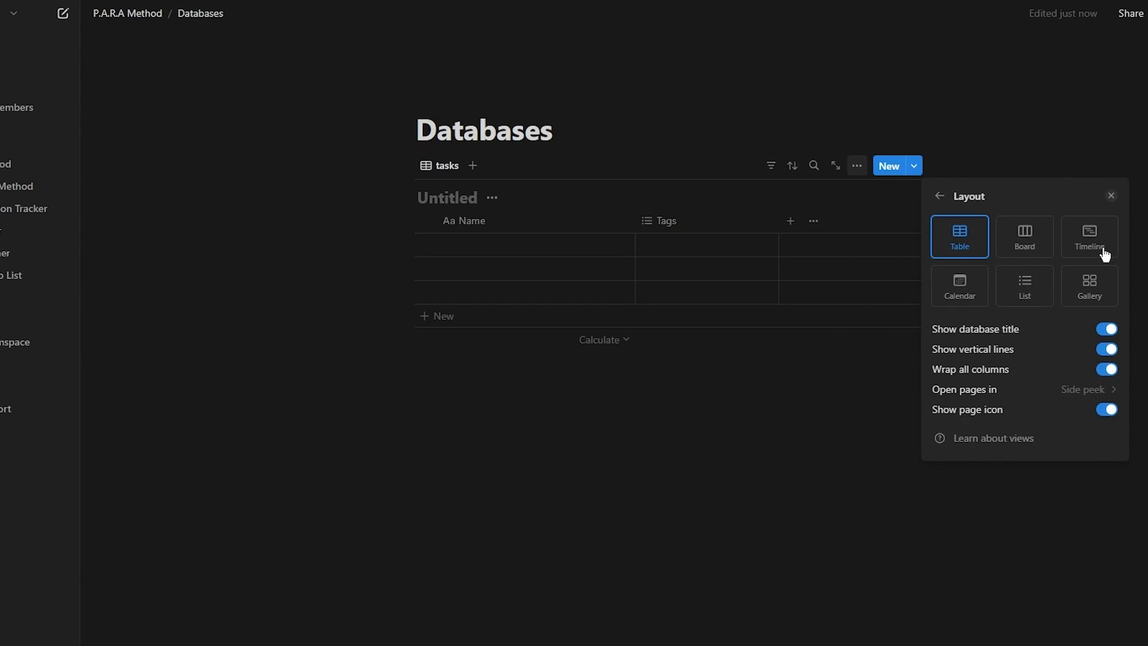
click(1143, 146)
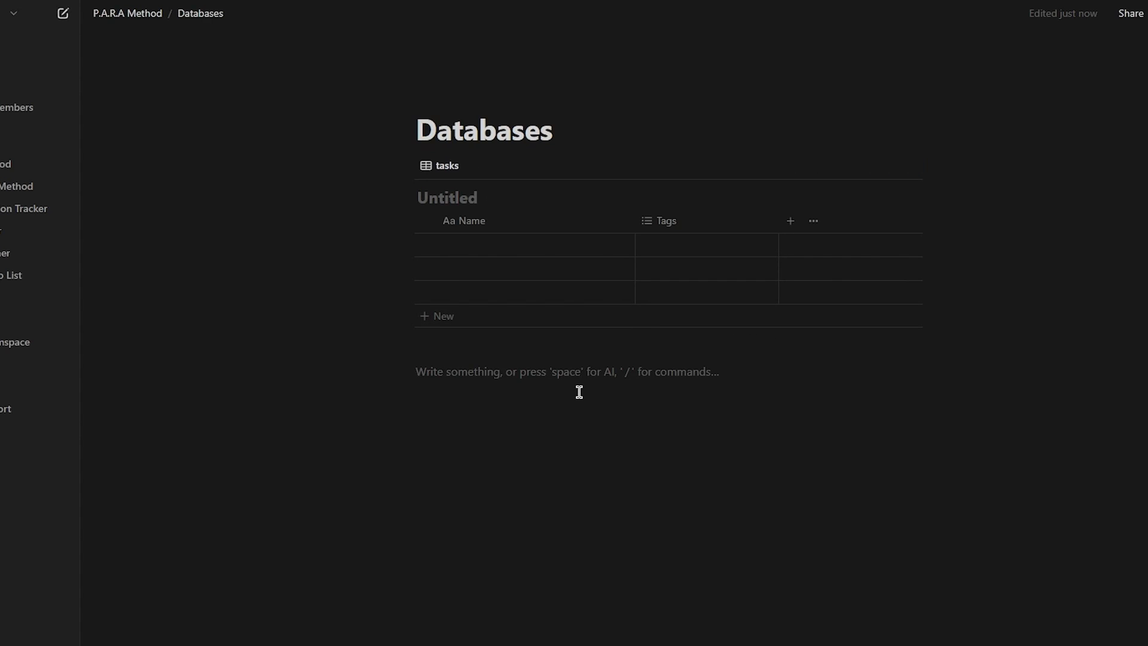
Insert a second blank database table view below the tasks table and open its view name for editing
text(/tab)
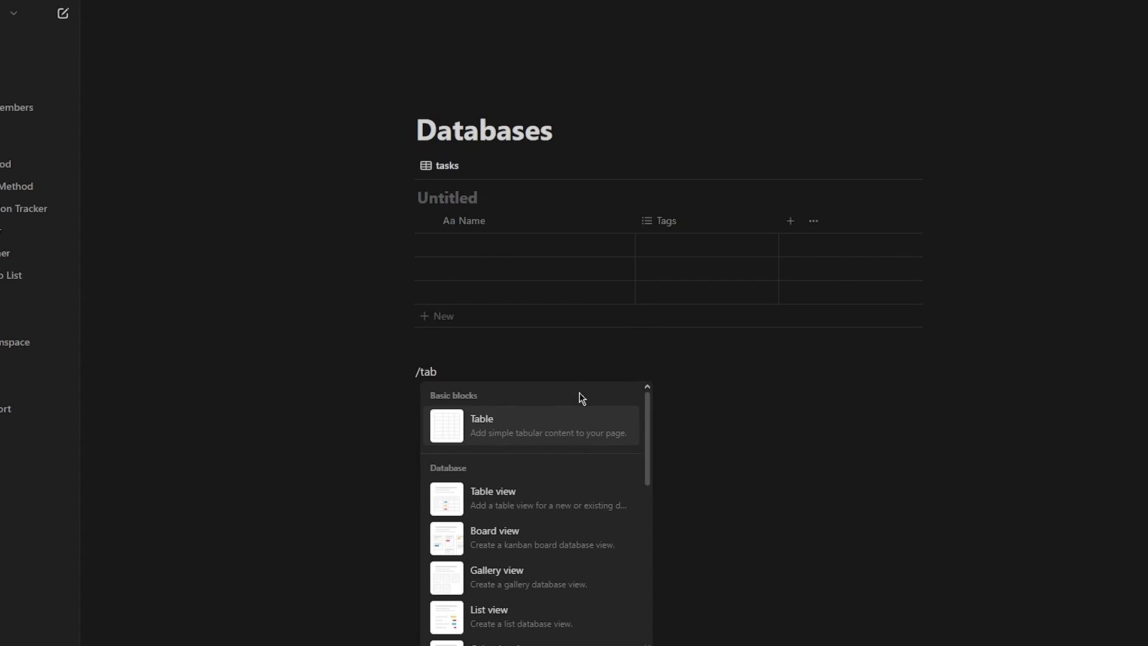
click(556, 506)
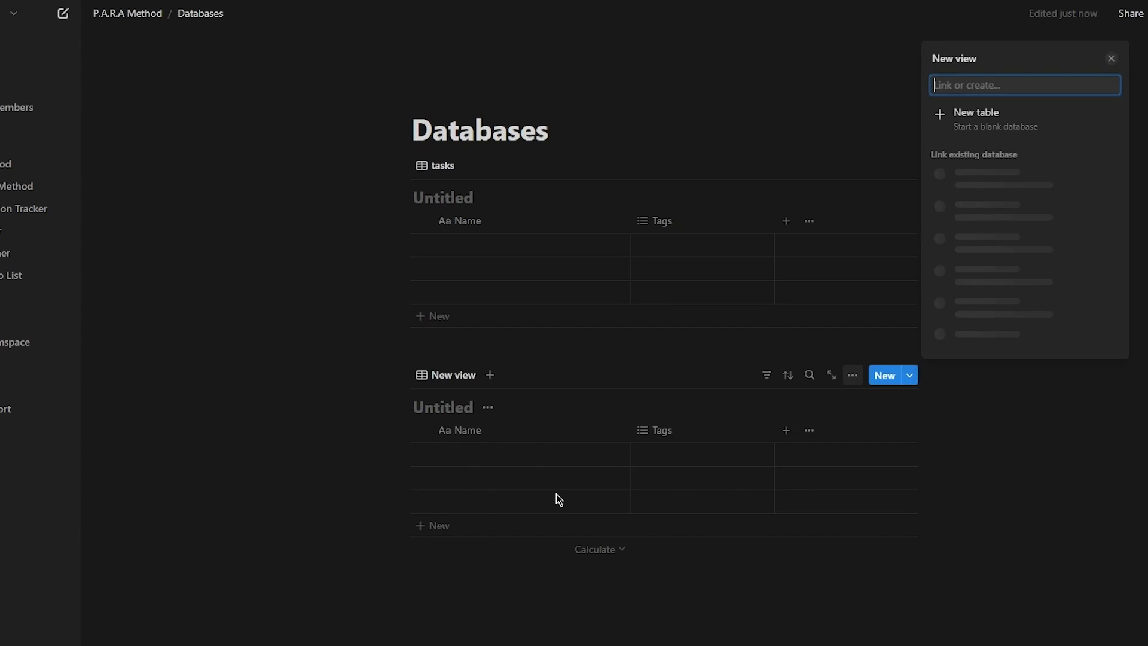
click(441, 386)
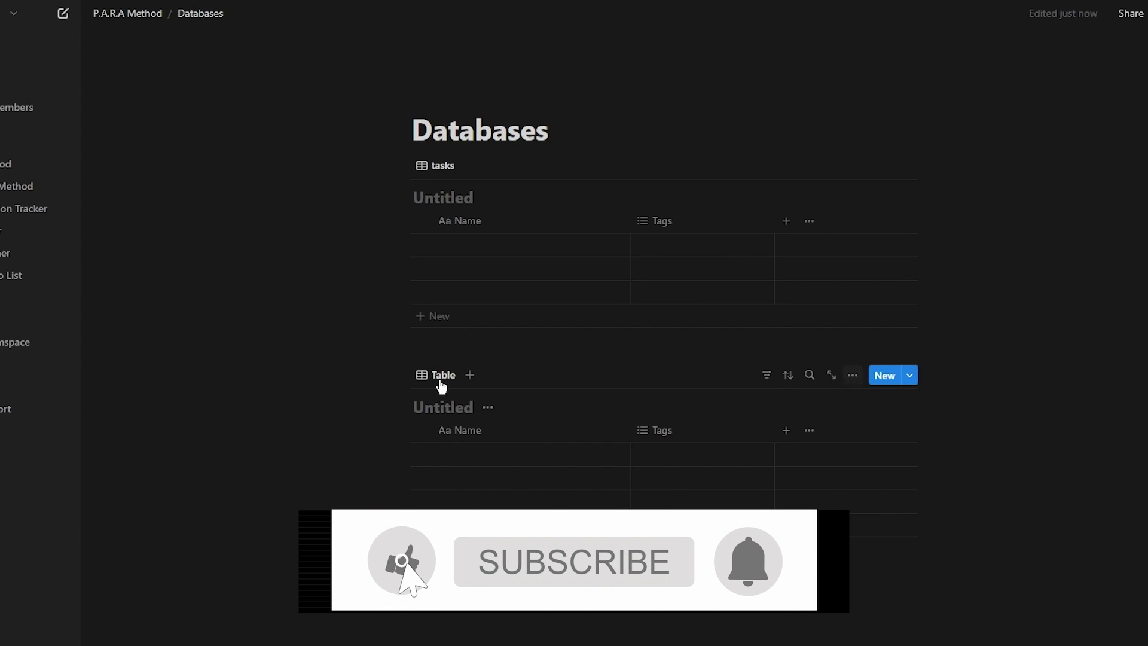
click(442, 386)
click(454, 404)
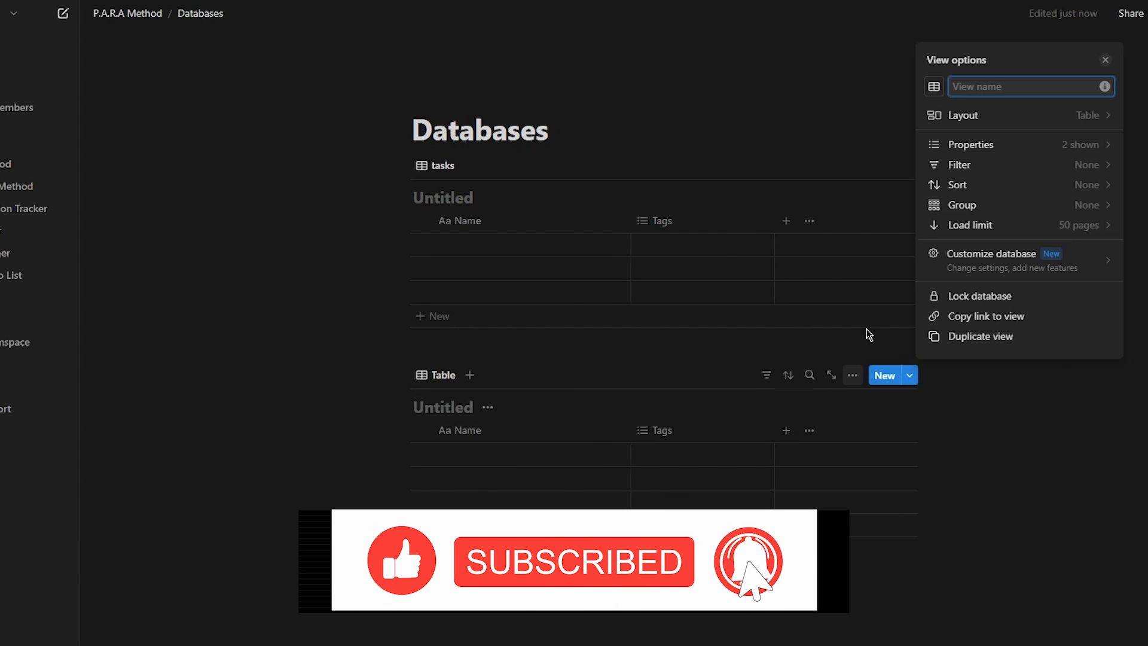
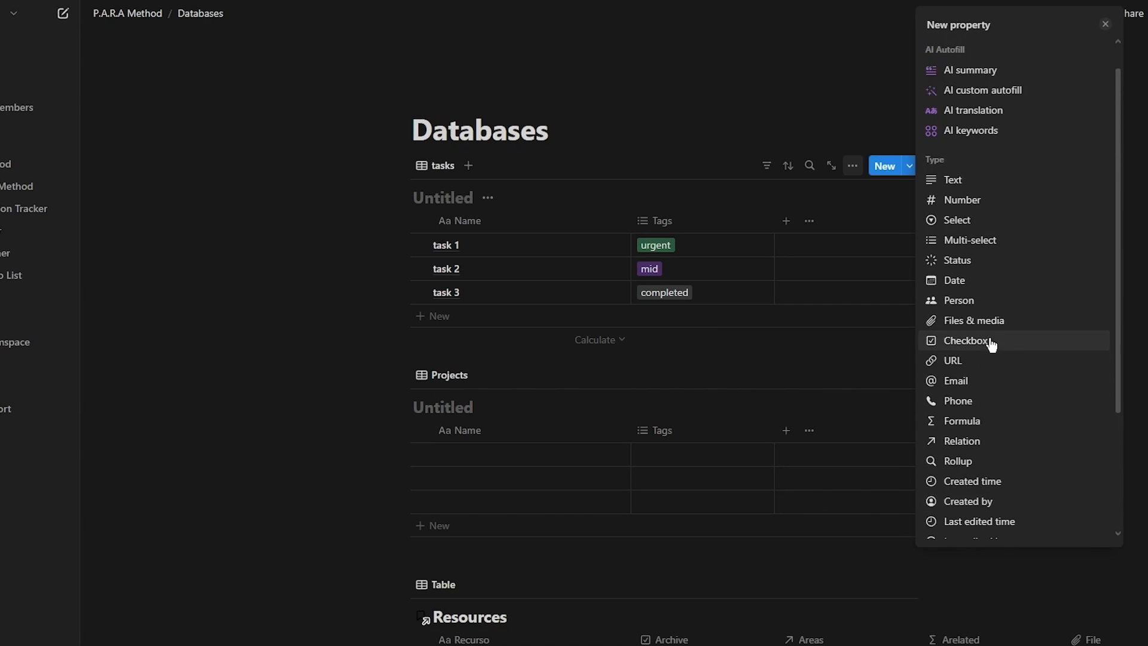
Add a Date property to the tasks table and set task 1's date to June 26, 2024
click(978, 288)
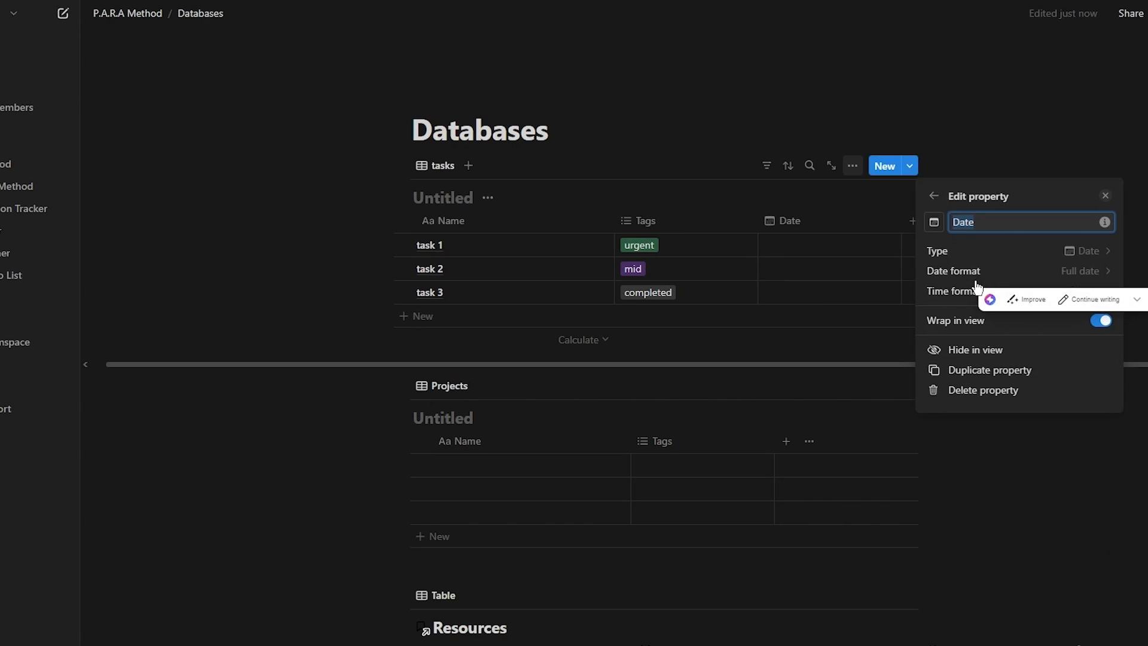
click(785, 242)
click(797, 243)
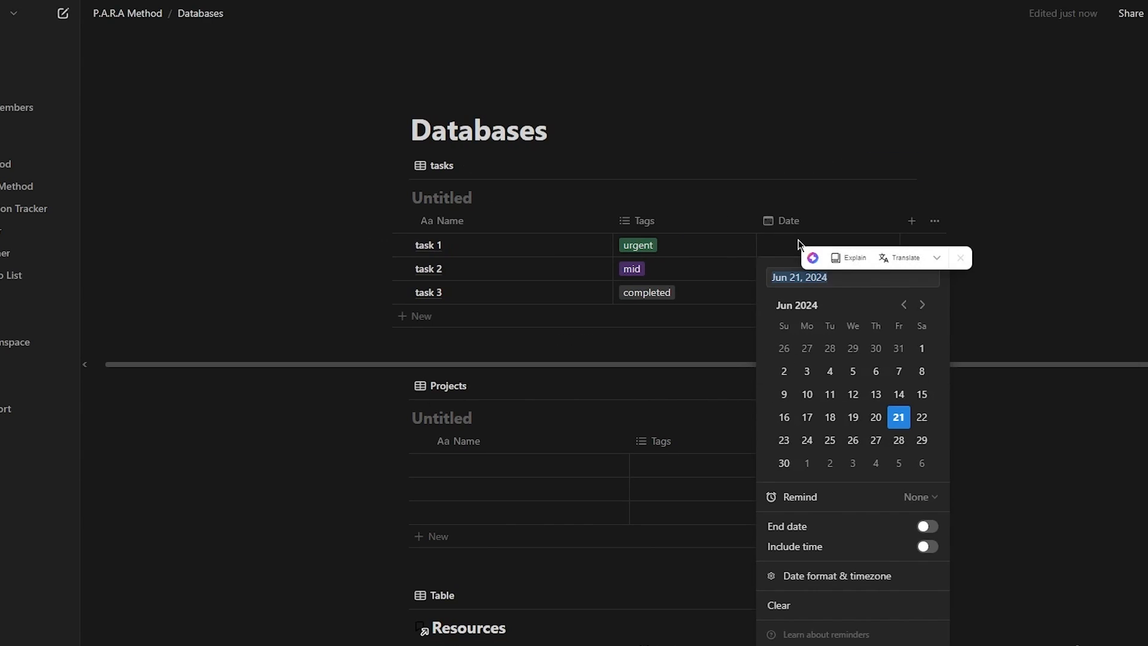
click(853, 440)
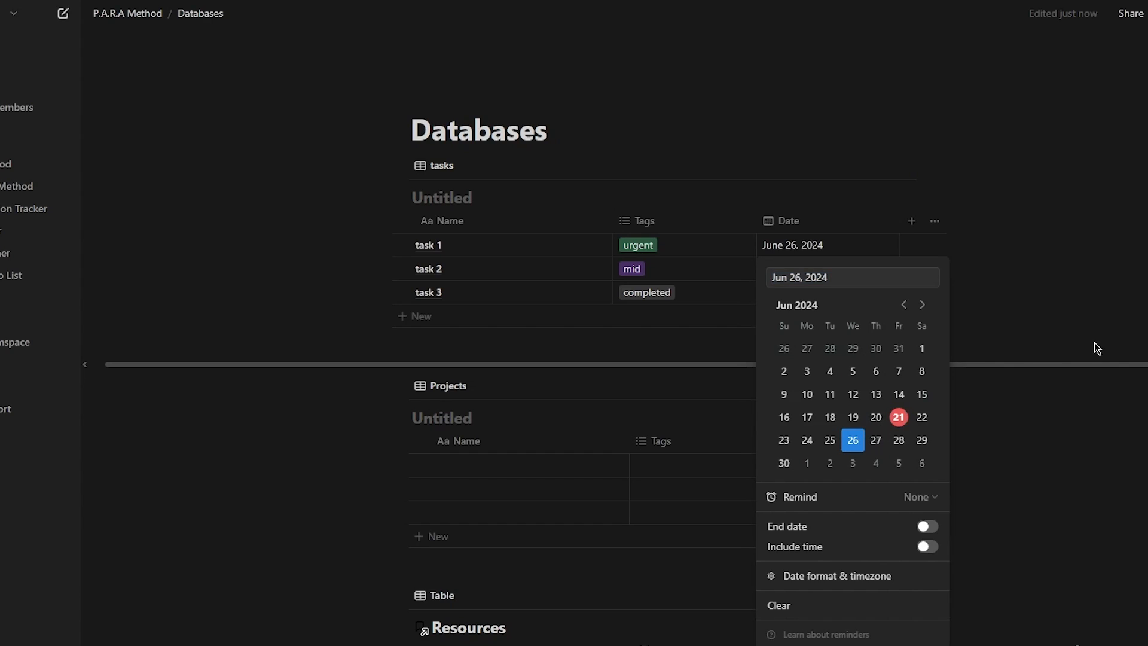
key(Escape)
Set the date of task 2 to June 22, 2024 and of task 3 to July 5, 2024
click(823, 271)
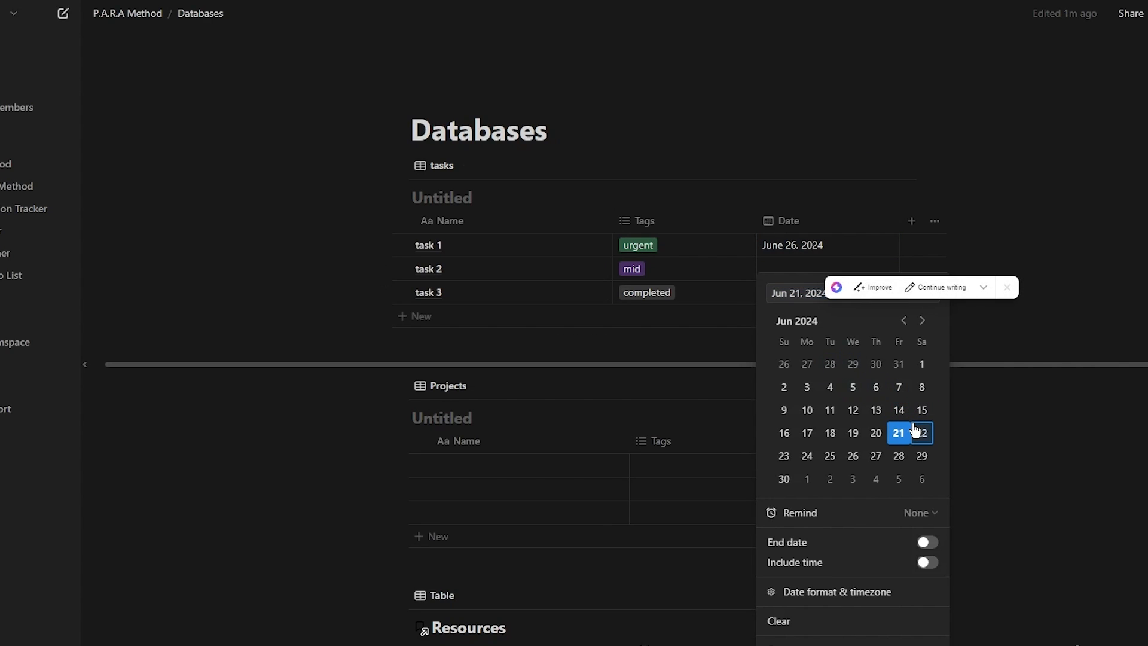
click(922, 432)
key(Escape)
click(813, 293)
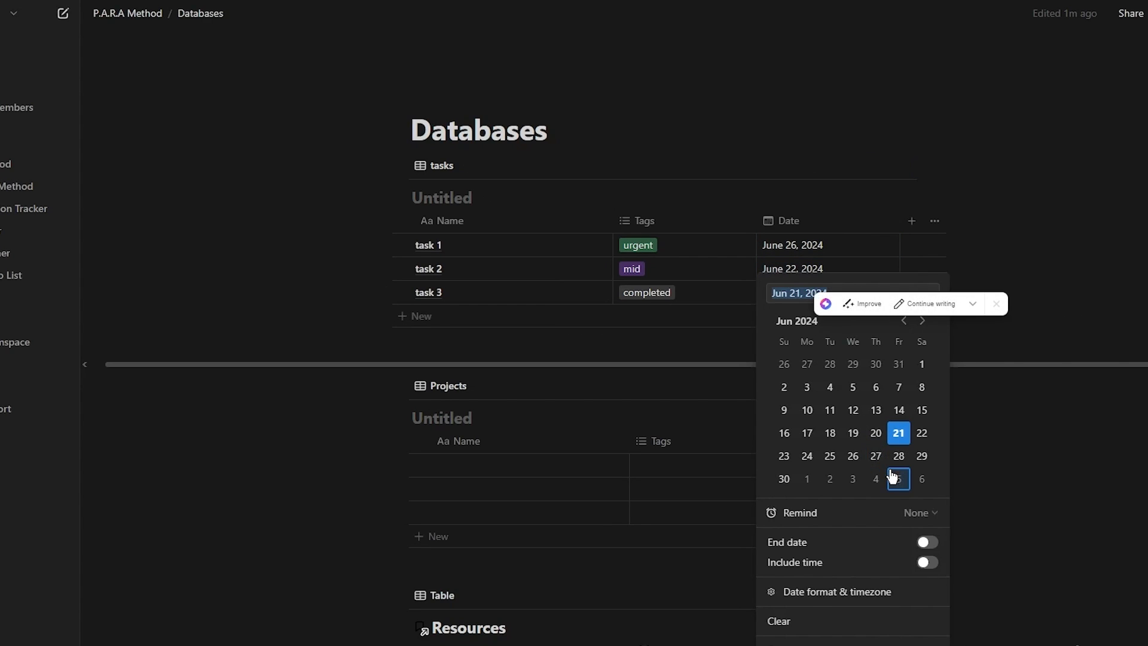
right_click(900, 480)
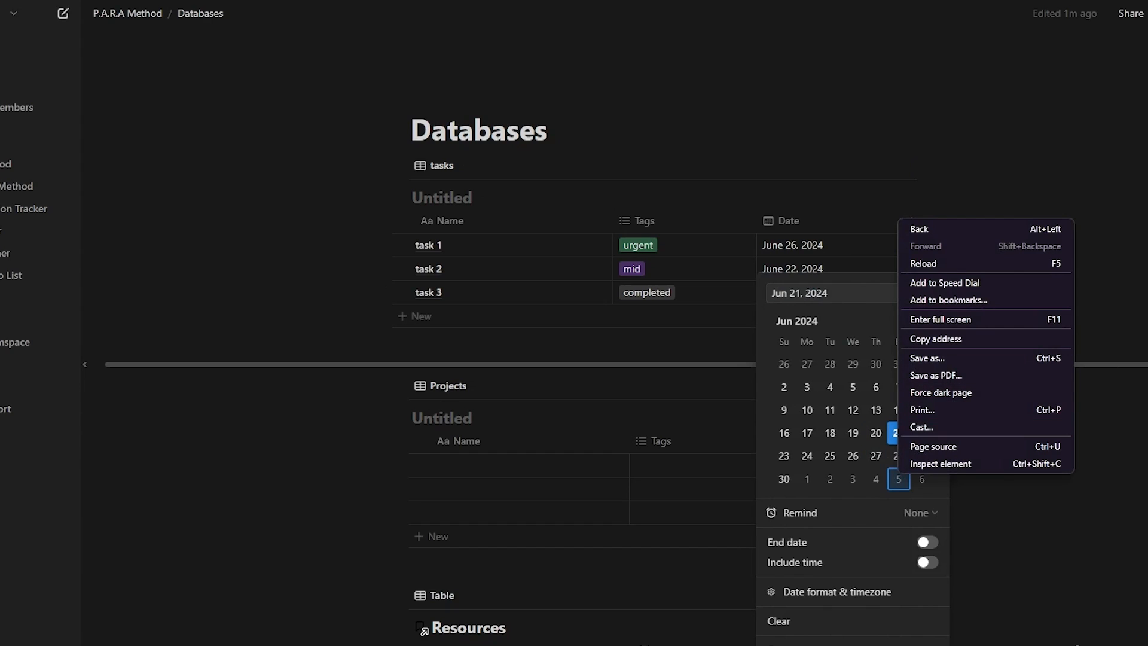
click(899, 479)
key(Escape)
scroll(999, 365, down, 3)
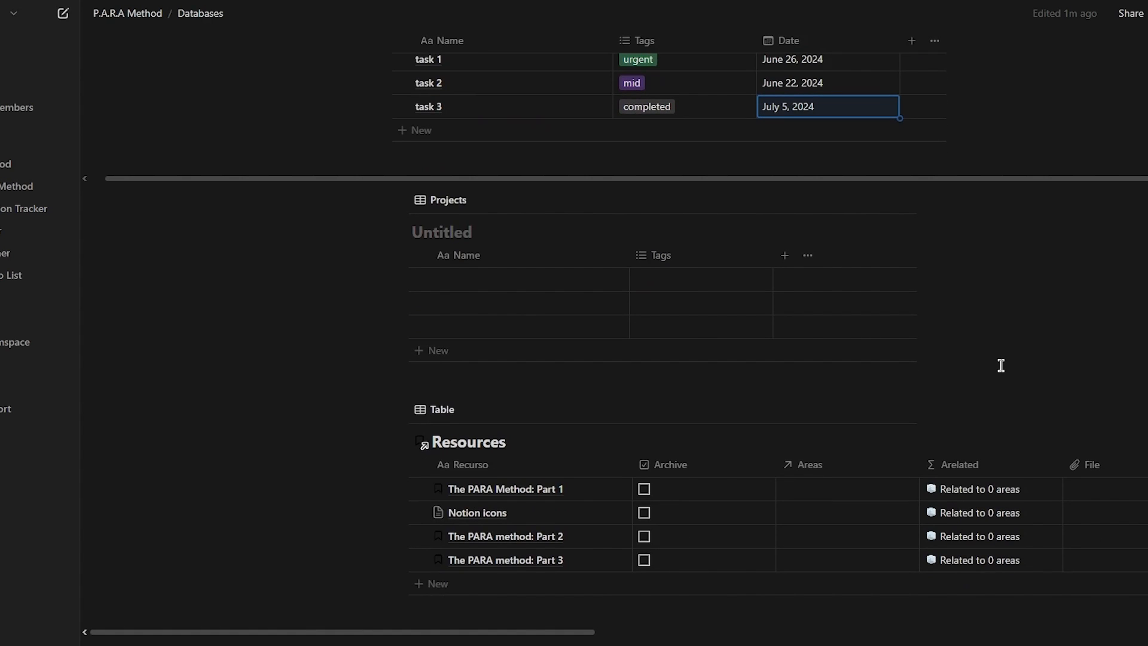
scroll(533, 157, down, 3)
scroll(534, 158, up, 4)
scroll(533, 157, down, 4)
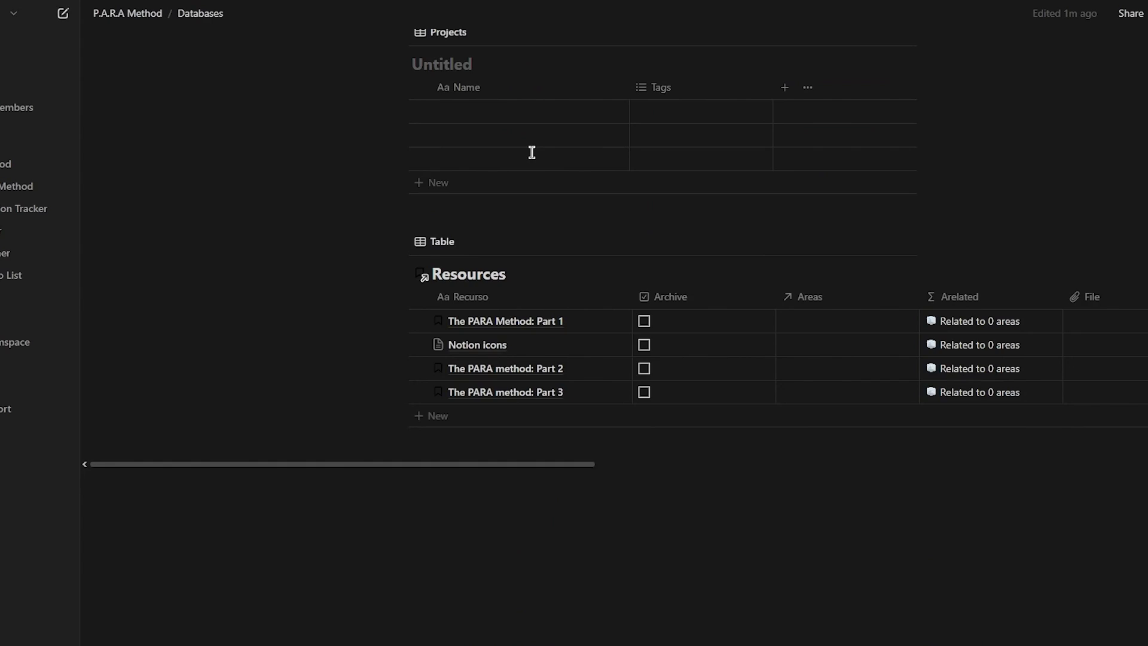
Look over the tasks, Projects and Resources tables on the Databases page
scroll(533, 157, up, 4)
click(1096, 122)
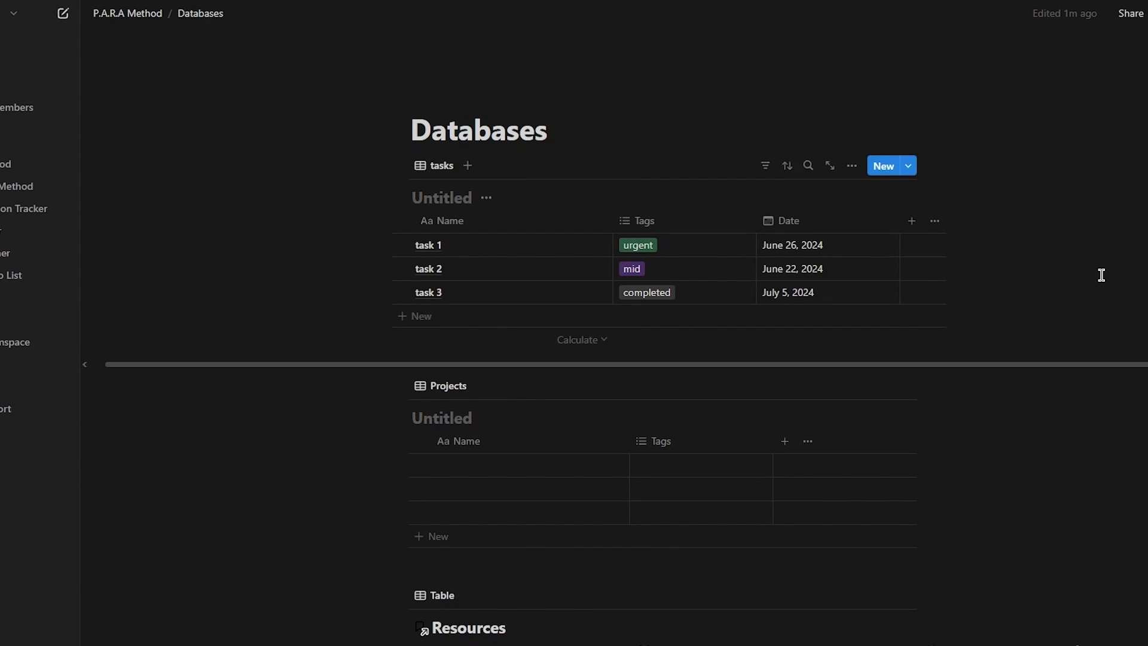
scroll(1102, 275, left, 1)
scroll(1102, 275, right, 2)
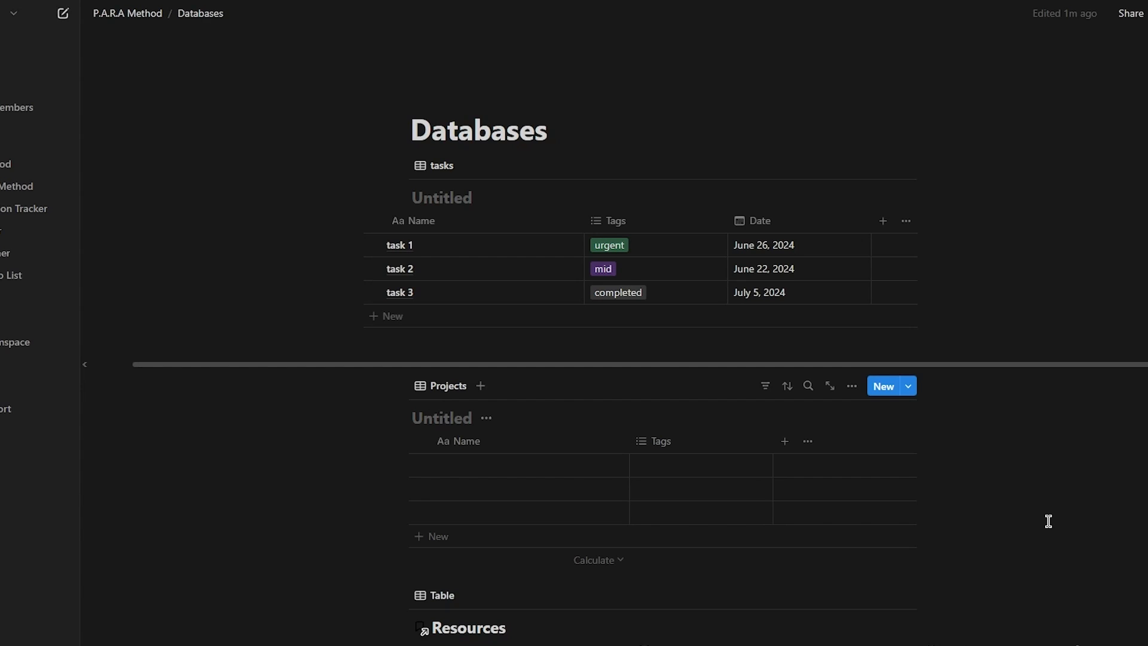
scroll(1049, 521, down, 5)
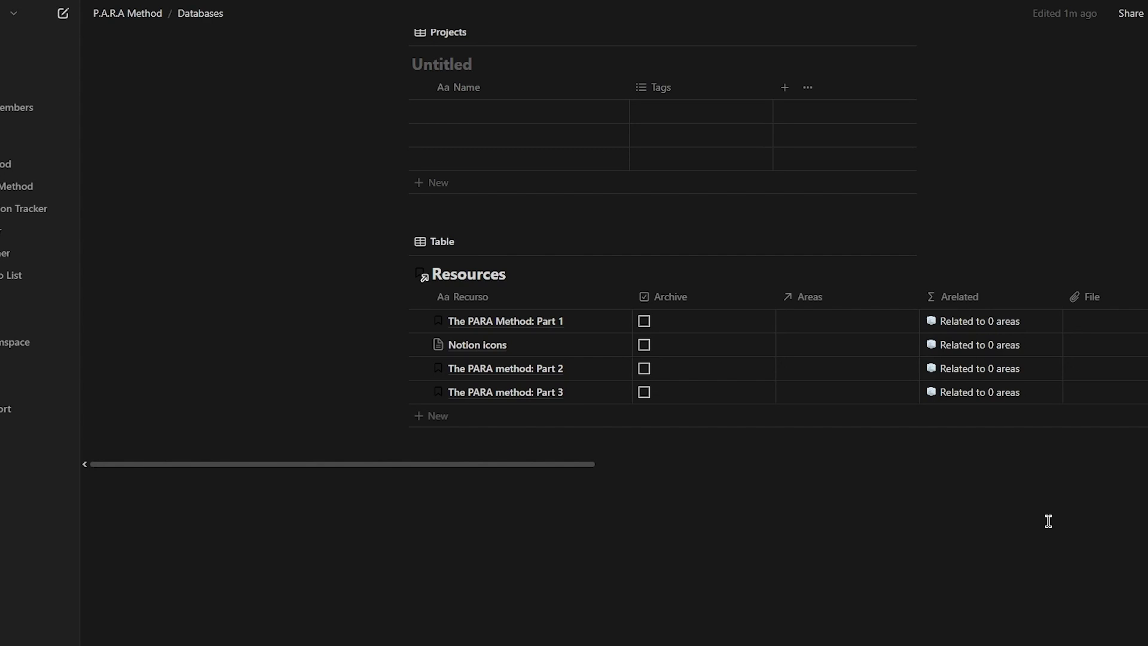
scroll(1048, 521, up, 5)
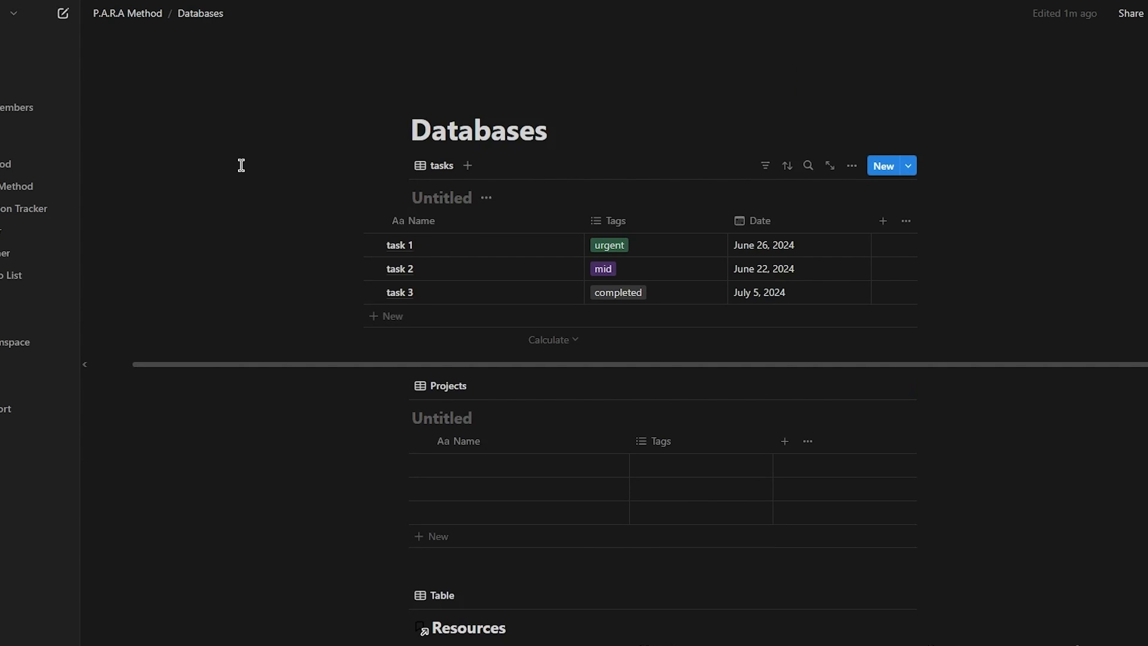
Return to the P.A.R.A Method page and add a sub-page titled Resource below Databases
click(125, 14)
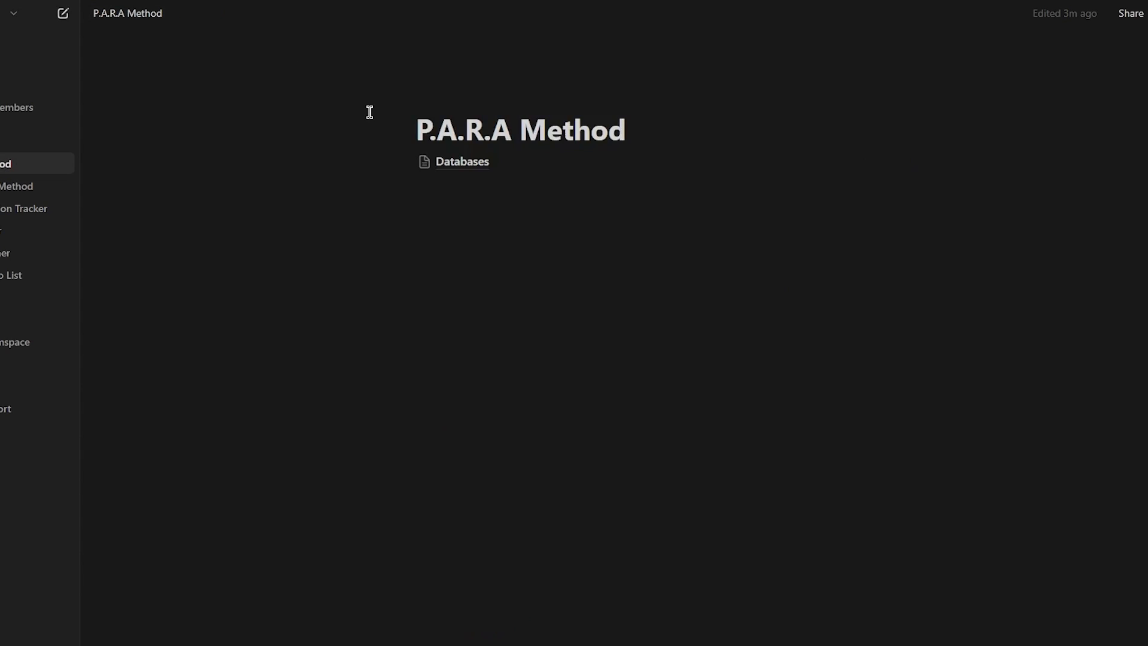
click(545, 189)
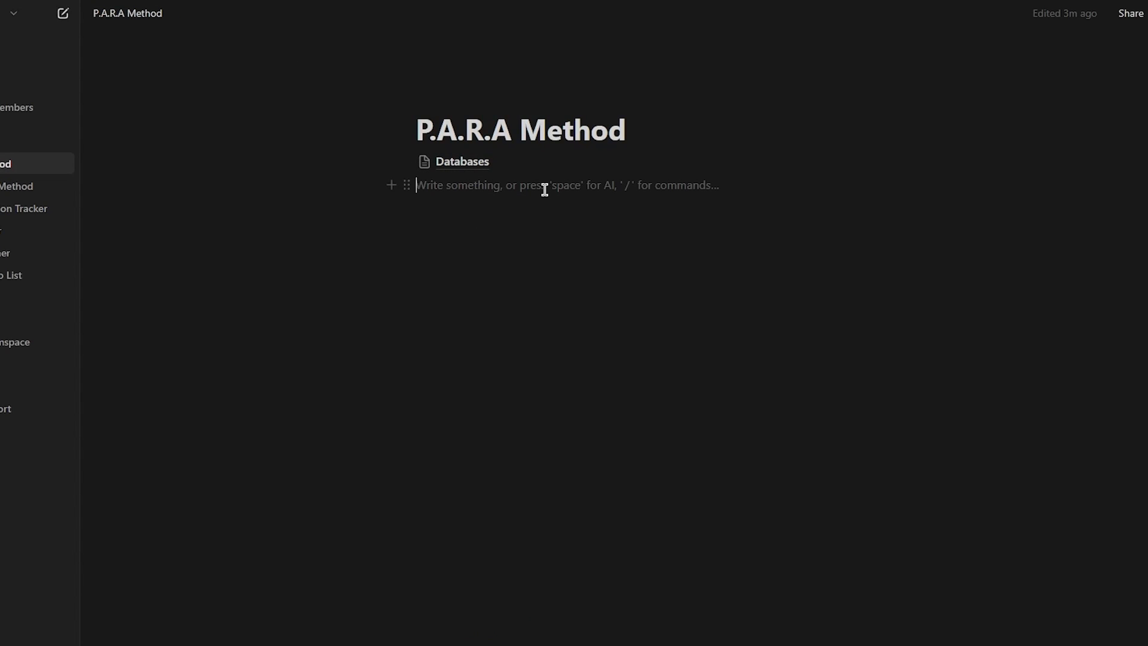
text(/page)
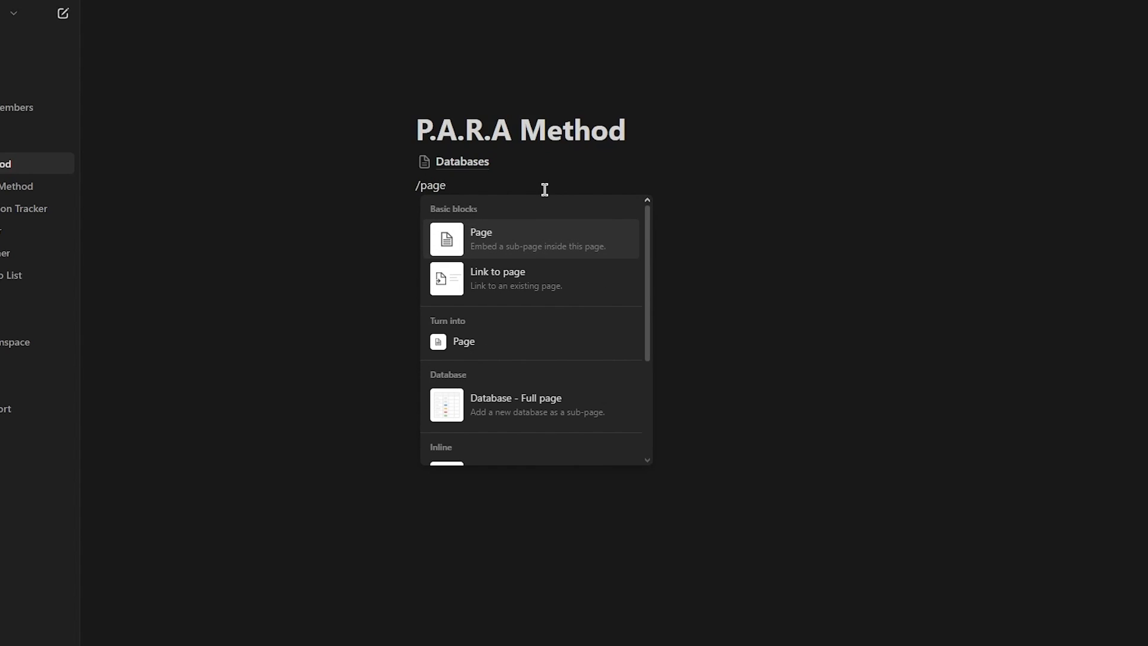
key(Return)
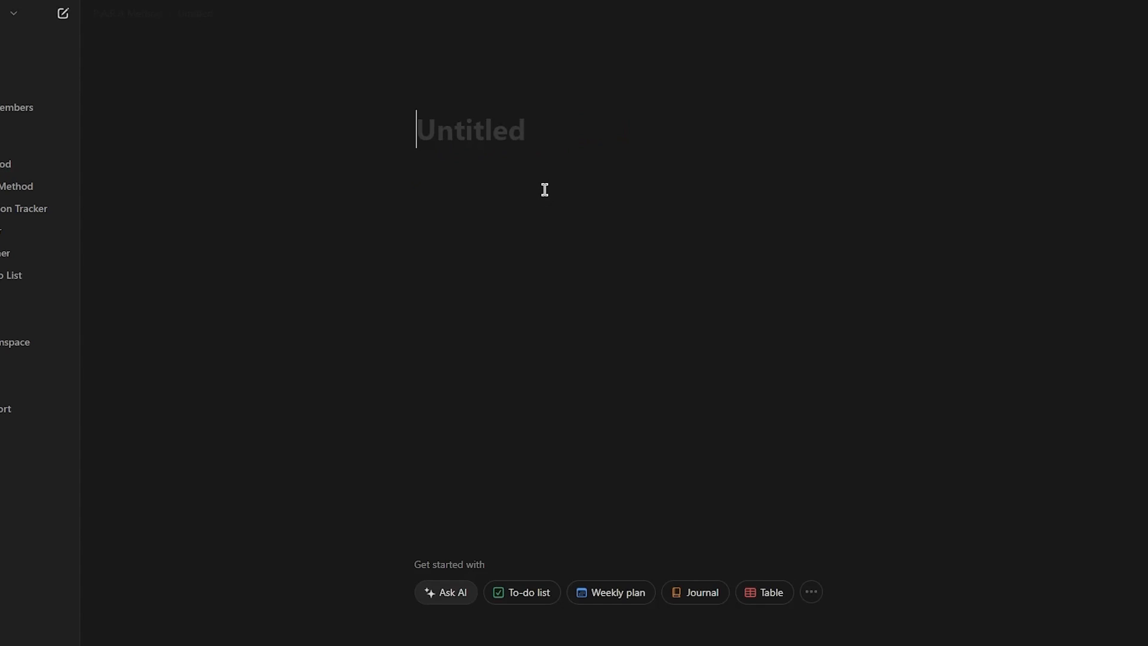
text(Res)
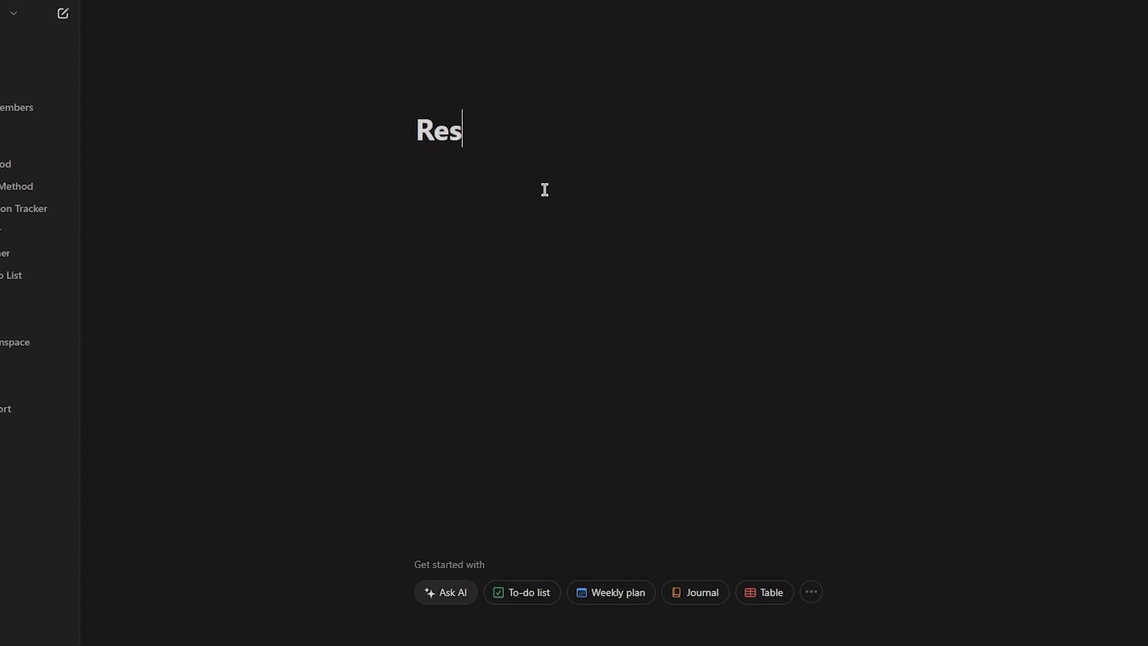
text(ource)
key(Return)
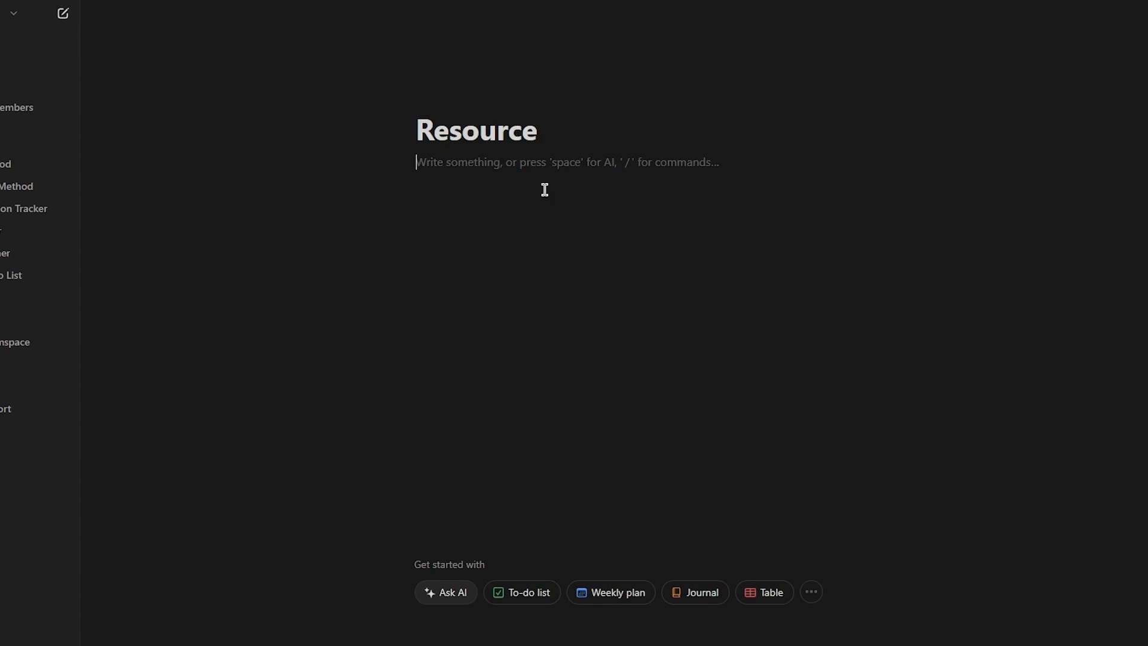
Insert a database list view on the Resource page and title it Resources
text(/)
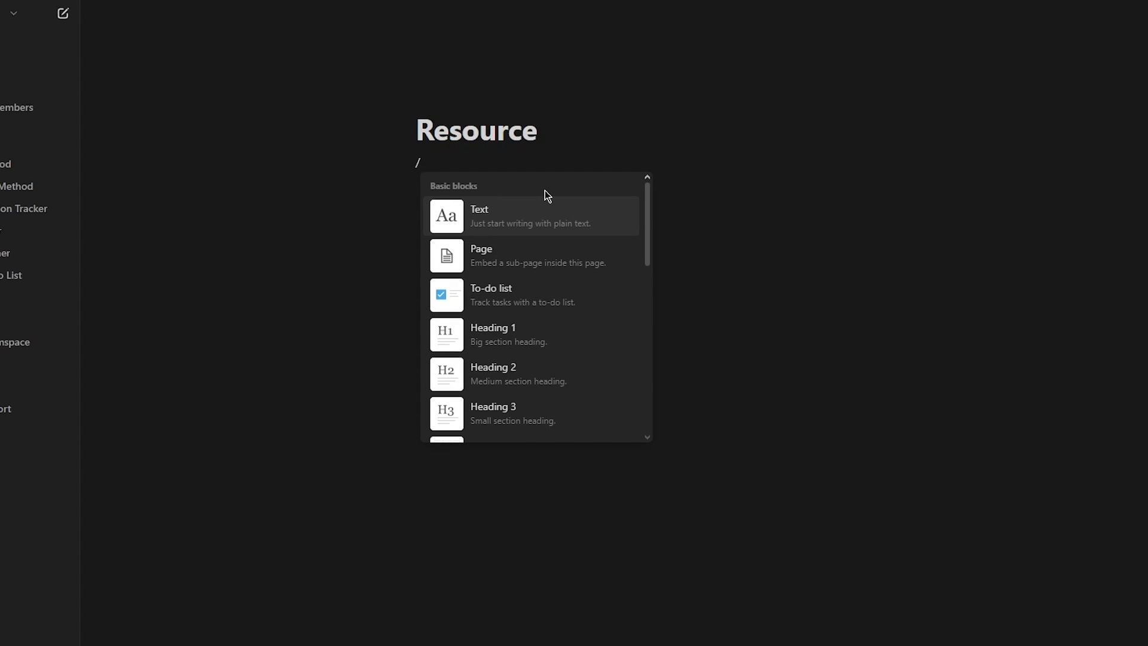
text(view)
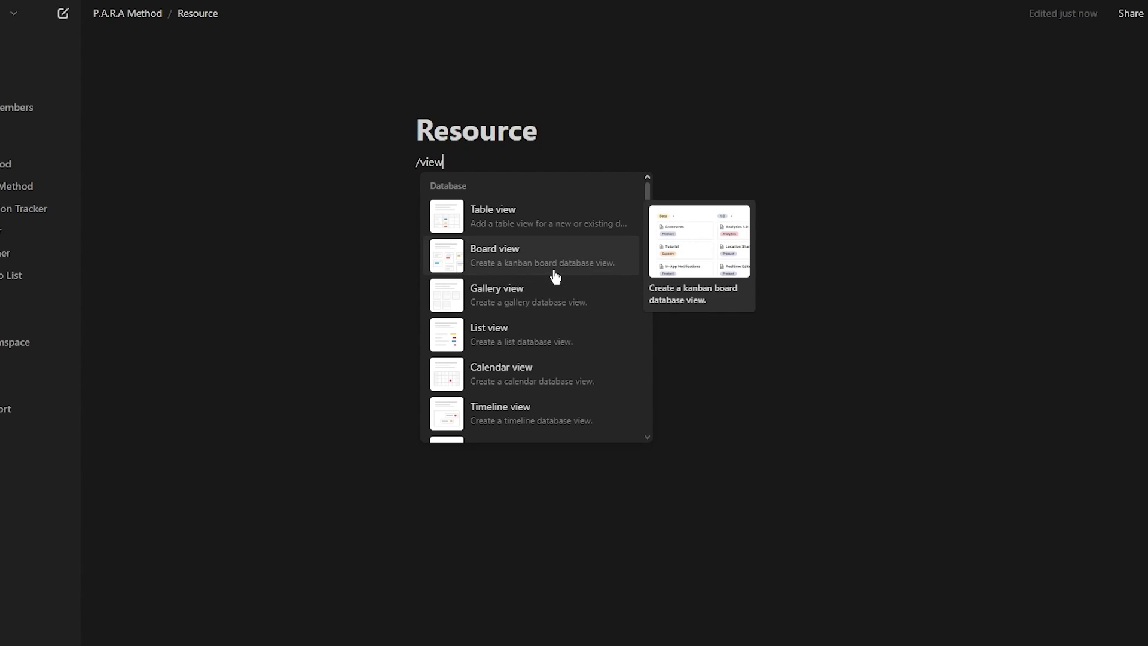
click(534, 354)
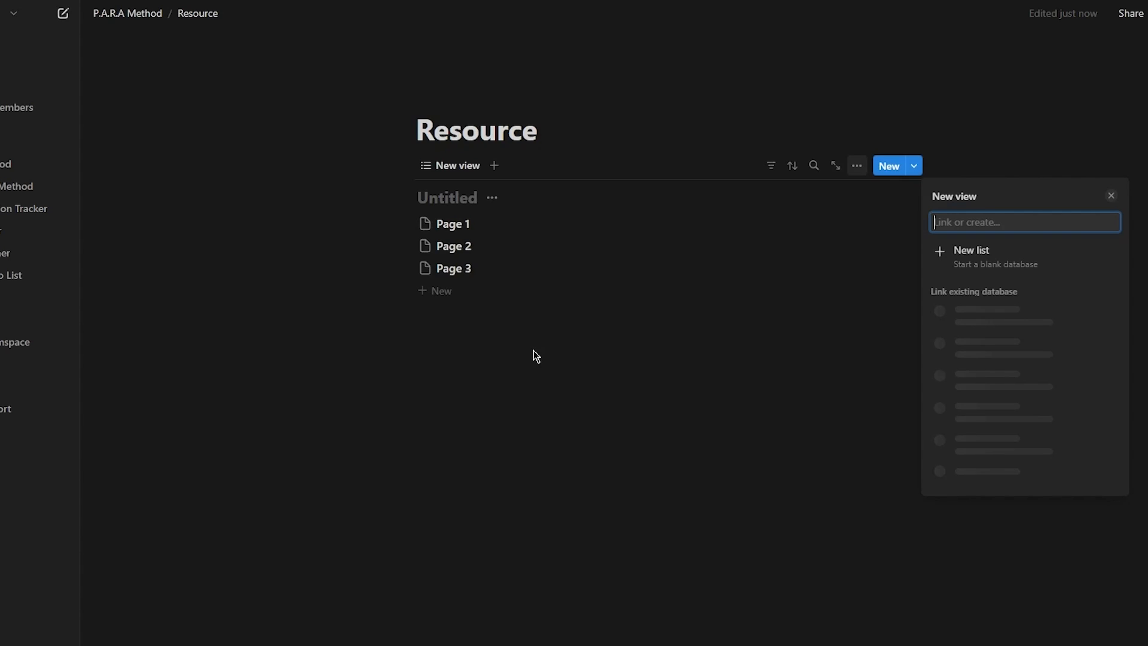
click(433, 191)
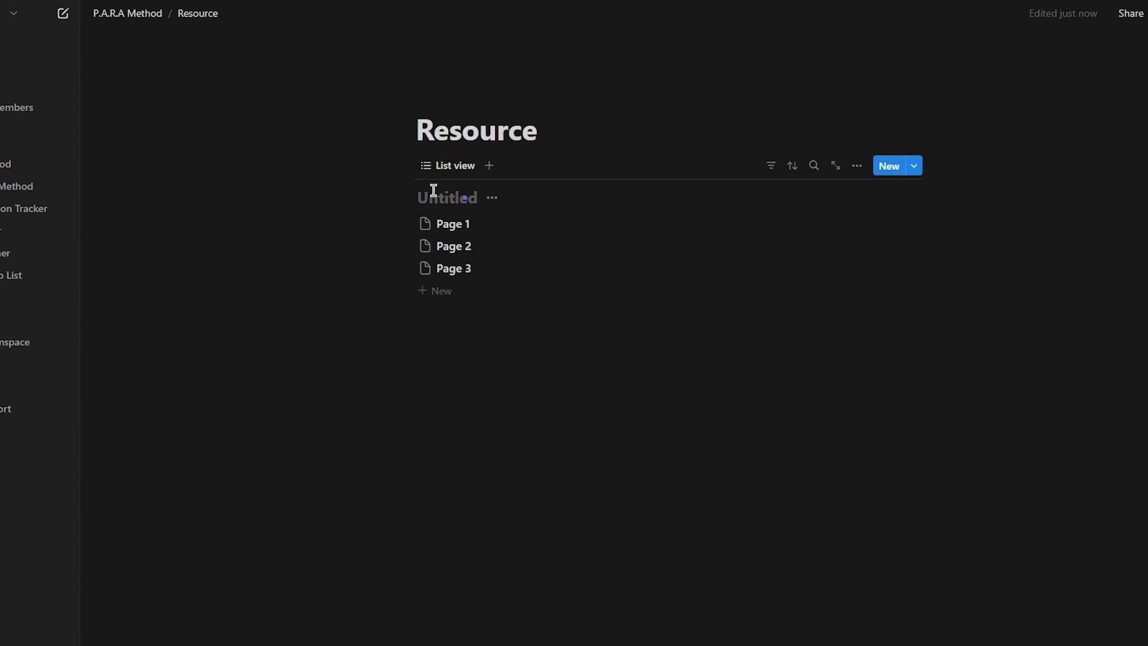
text(Resources)
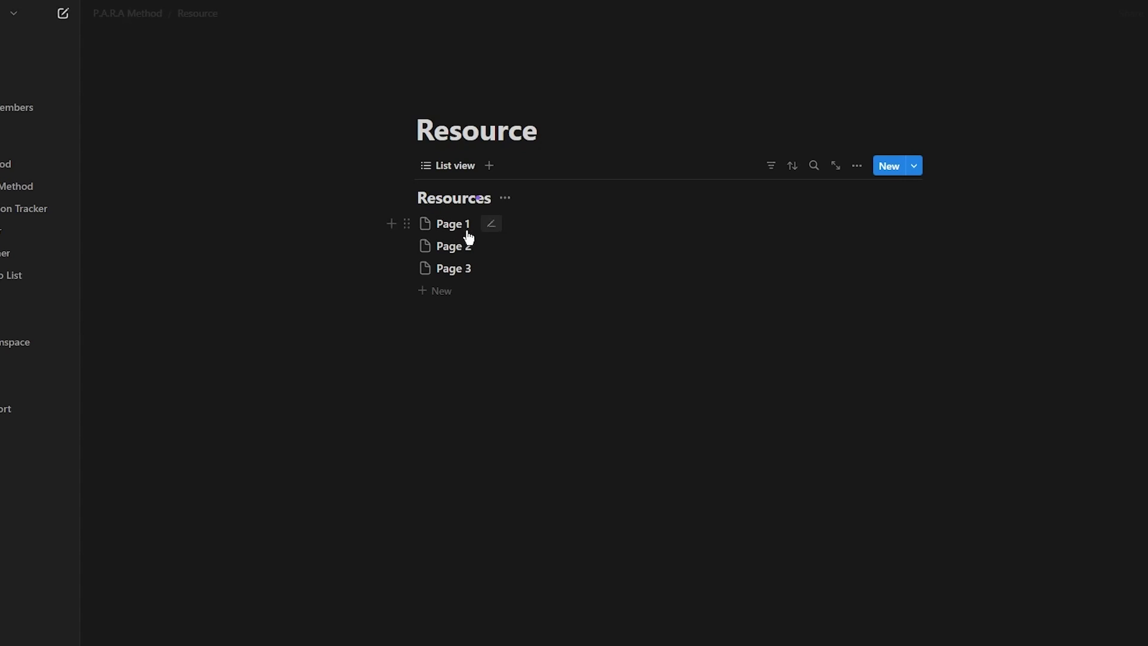
Rename the Page 1 entry of the Resources list as Tasks and start its empty body
click(462, 229)
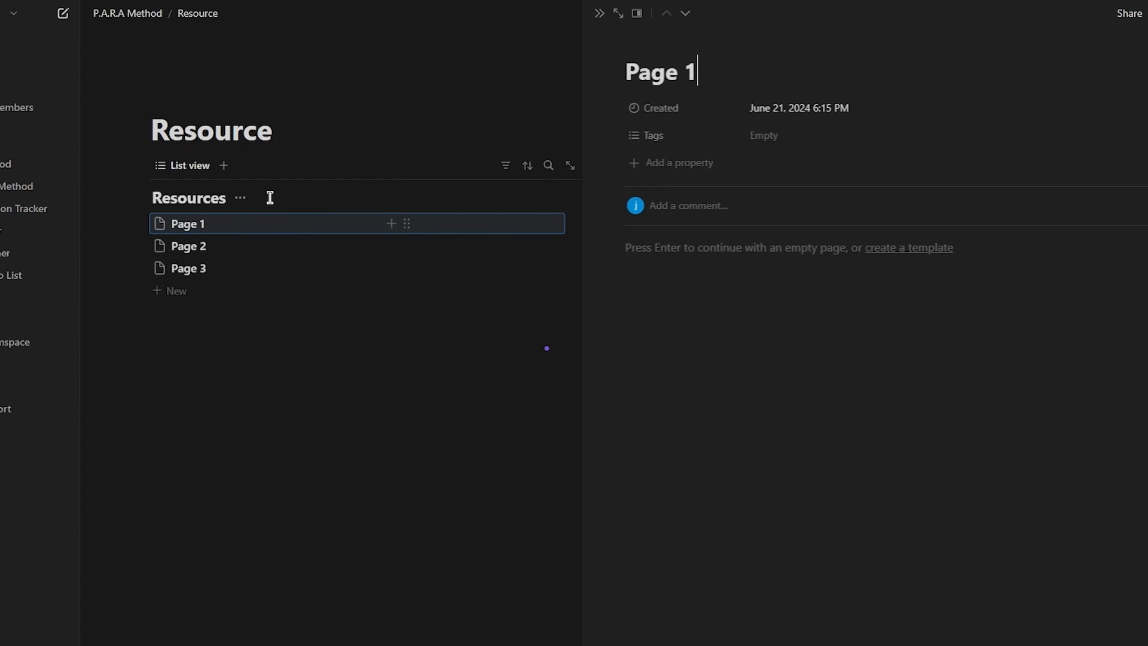
drag(743, 57, 578, 77)
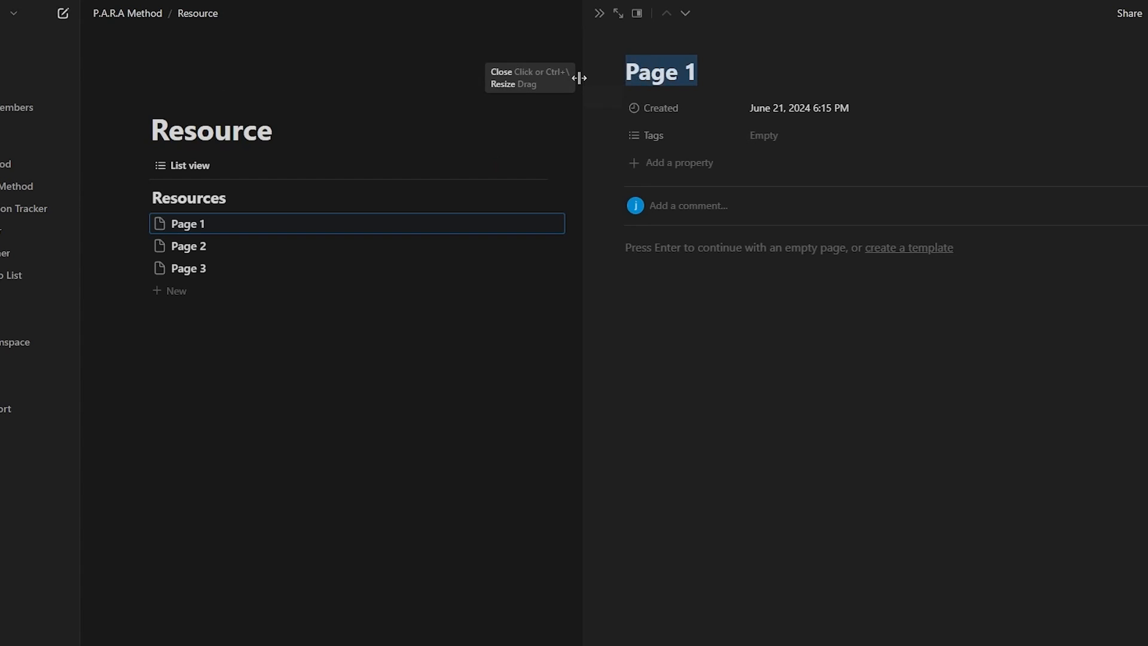
text(Tasks)
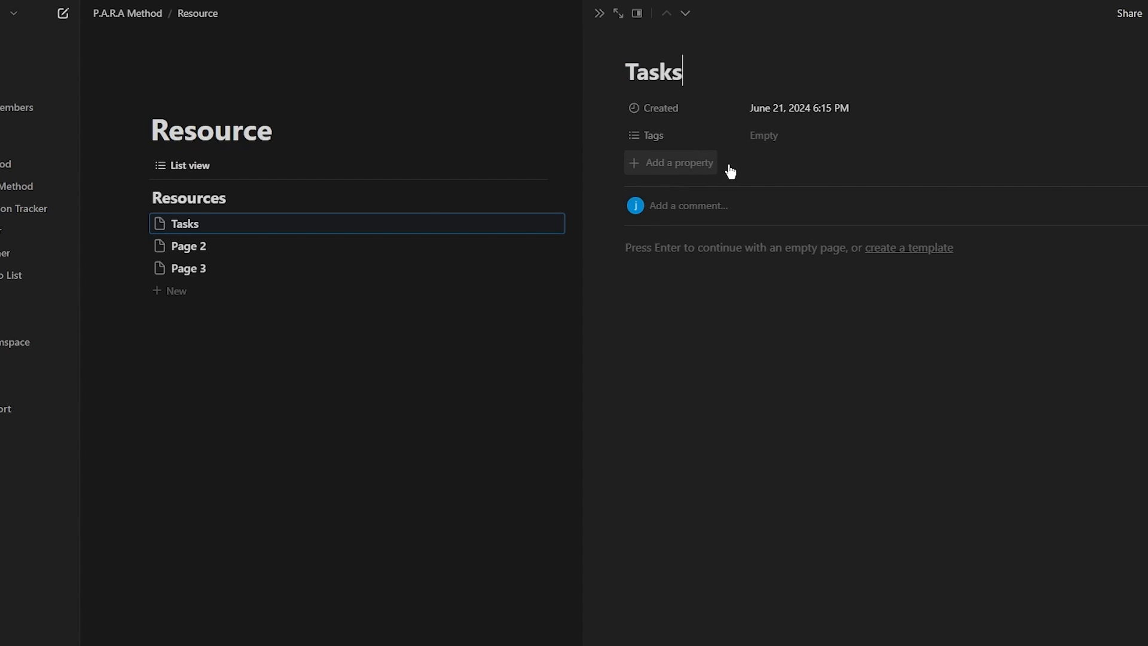
click(784, 277)
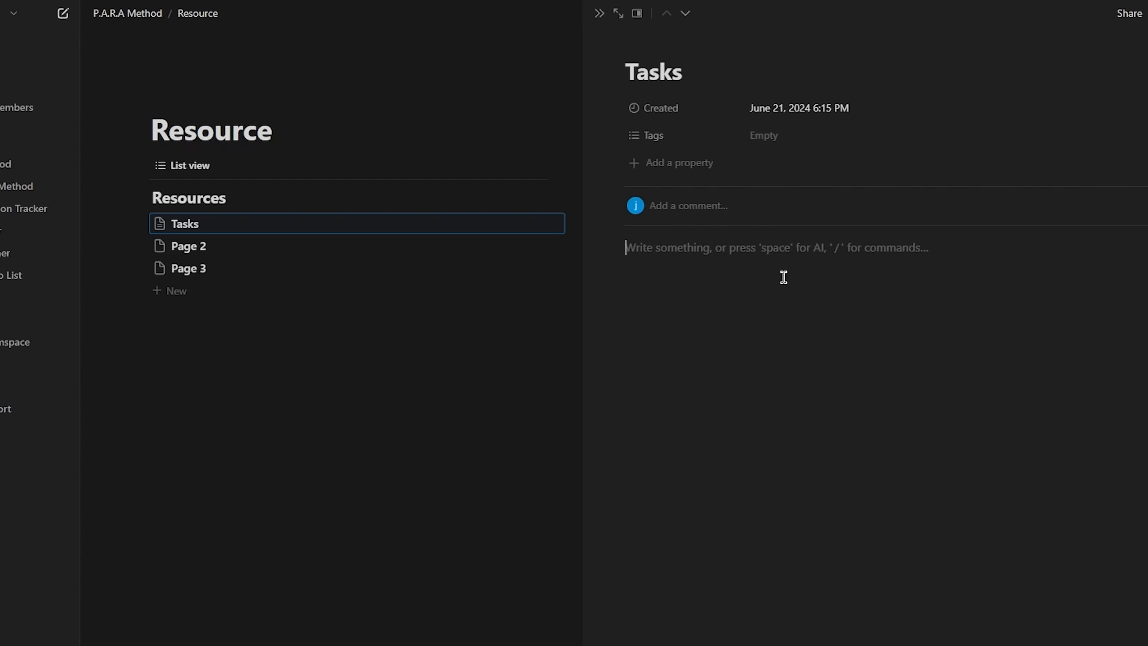
text(/)
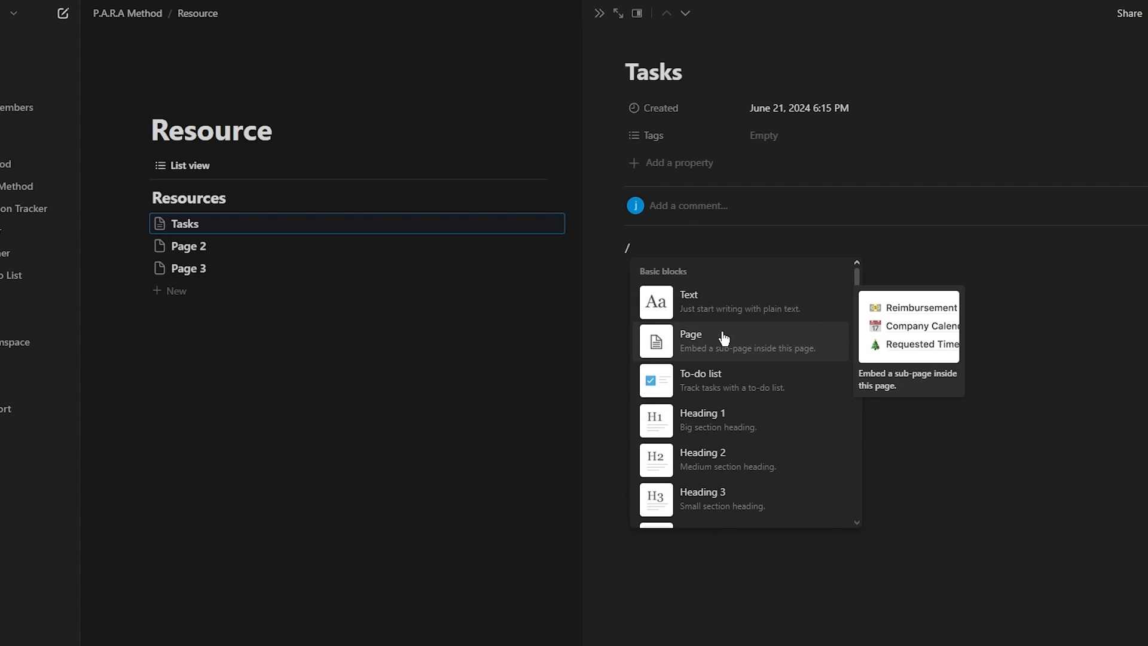
scroll(724, 339, down, 15)
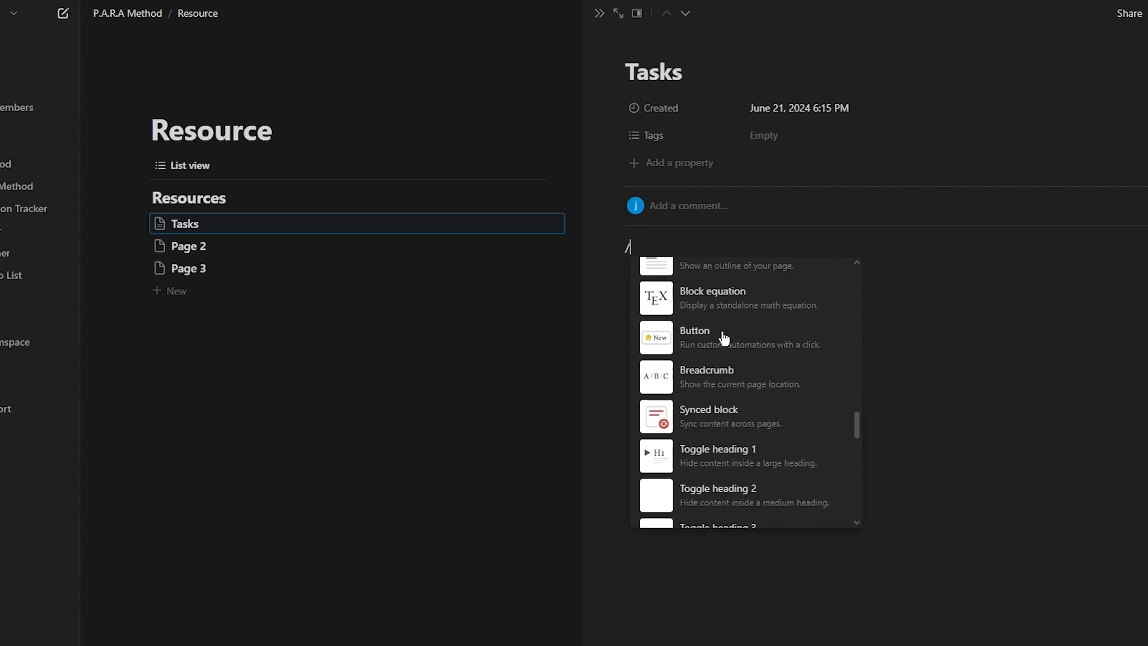
scroll(725, 339, down, 20)
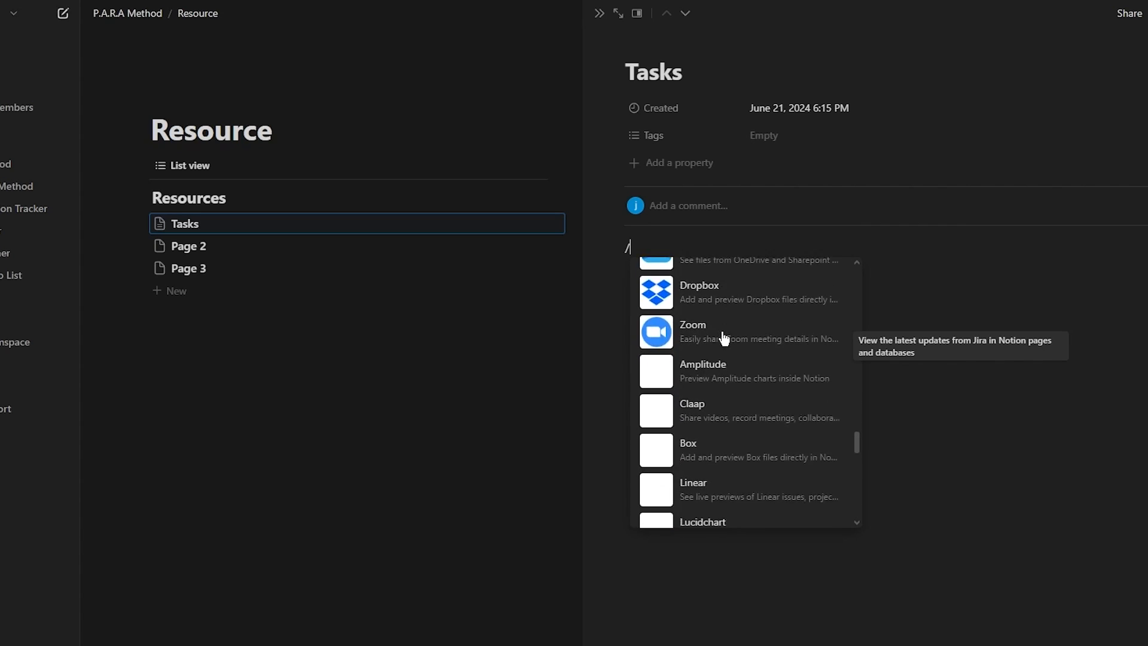
scroll(820, 305, down, 10)
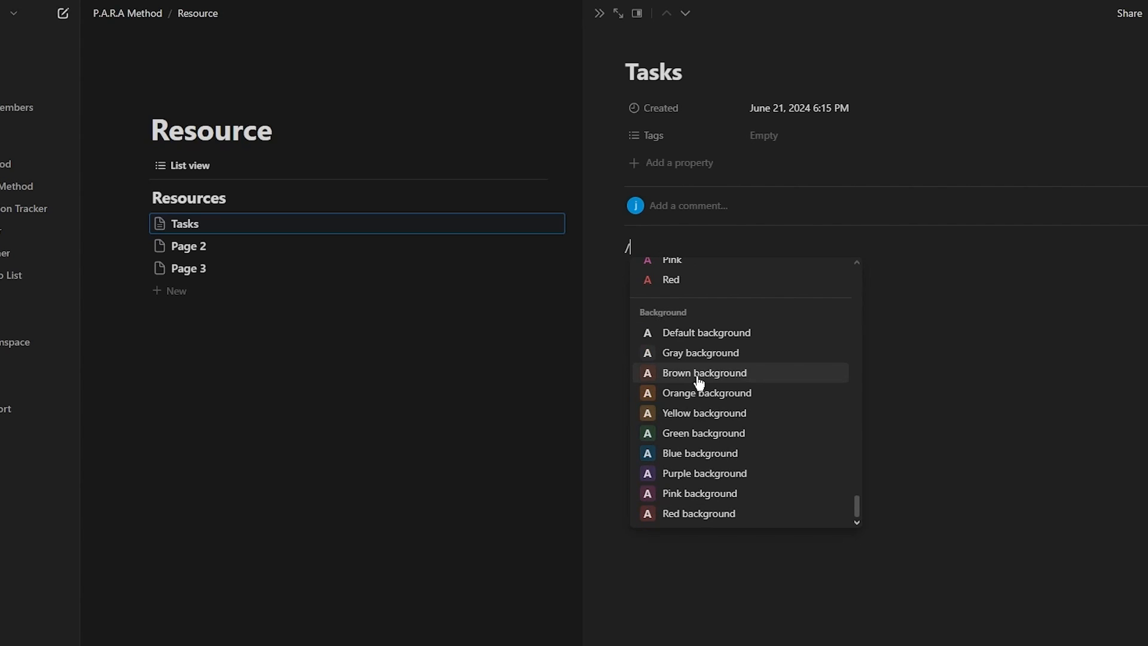
scroll(757, 371, up, 2)
scroll(755, 366, up, 3)
click(1068, 327)
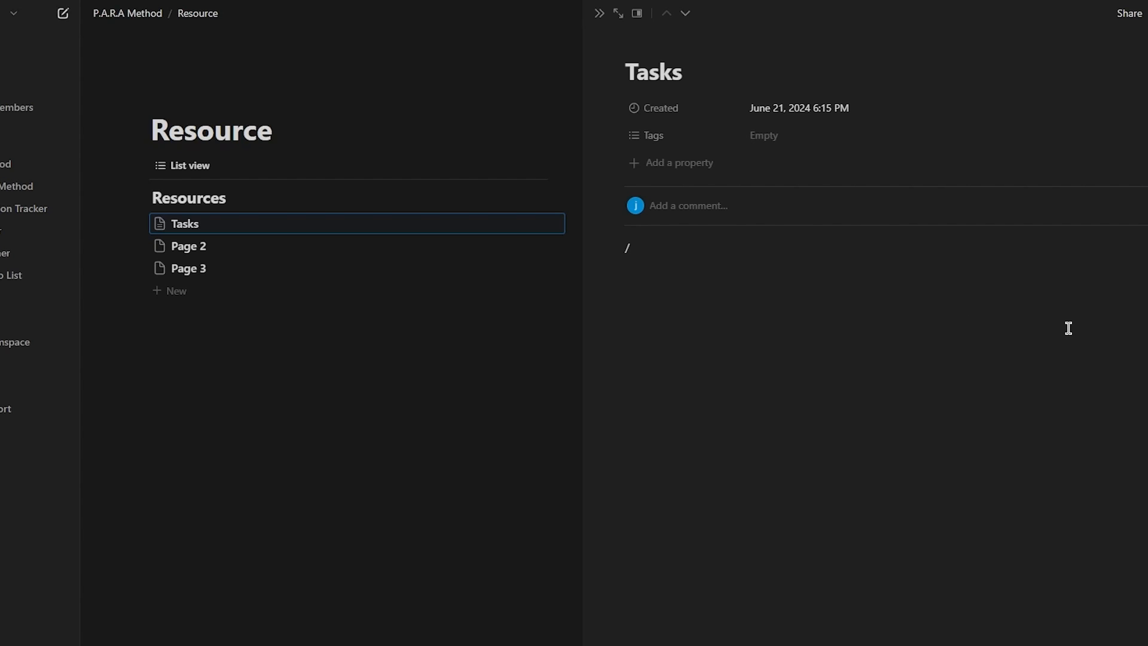
key(BackSpace)
Fill the Tasks page body with a bulleted list of daily activities using the AI Brainstorm ideas draft, and close the page
key(space)
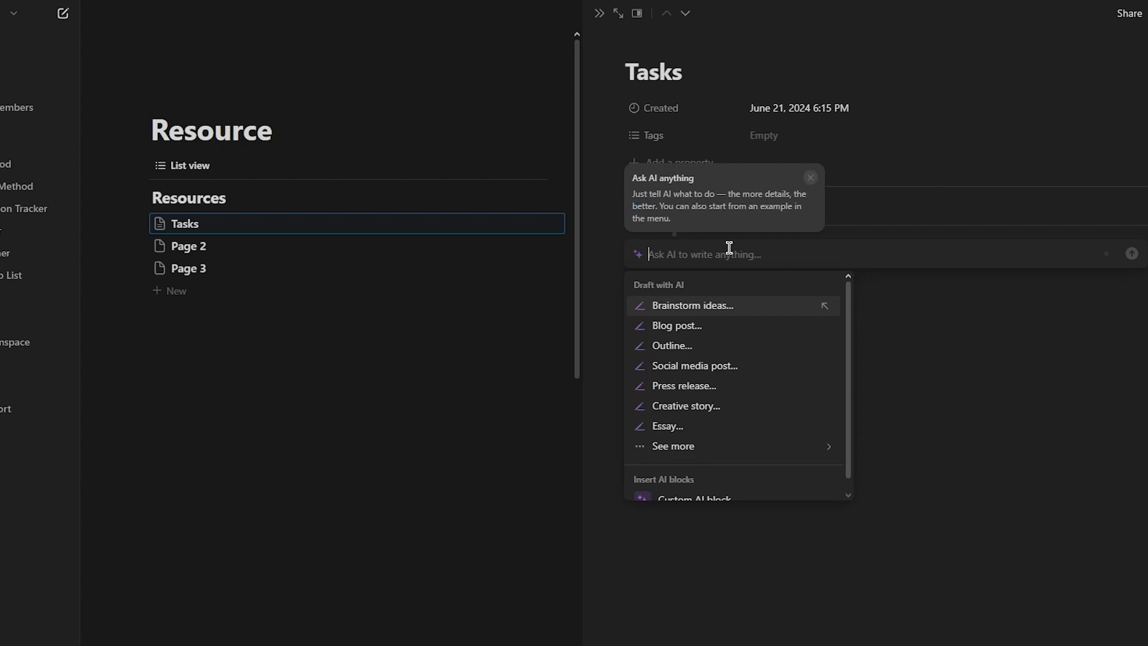
click(708, 304)
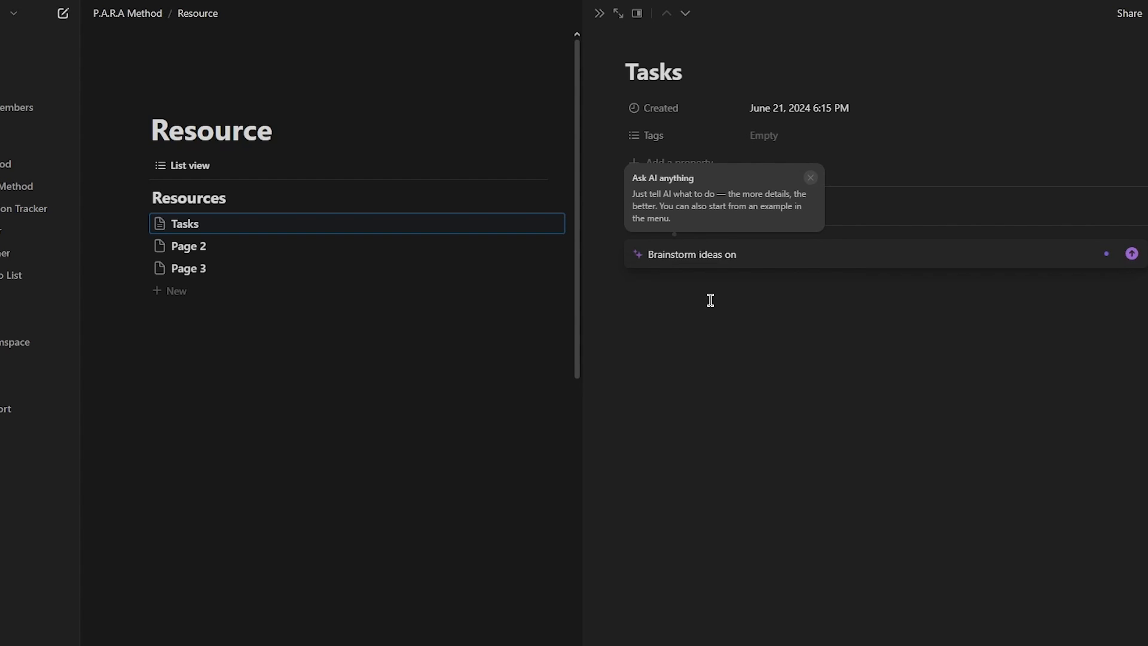
text(the)
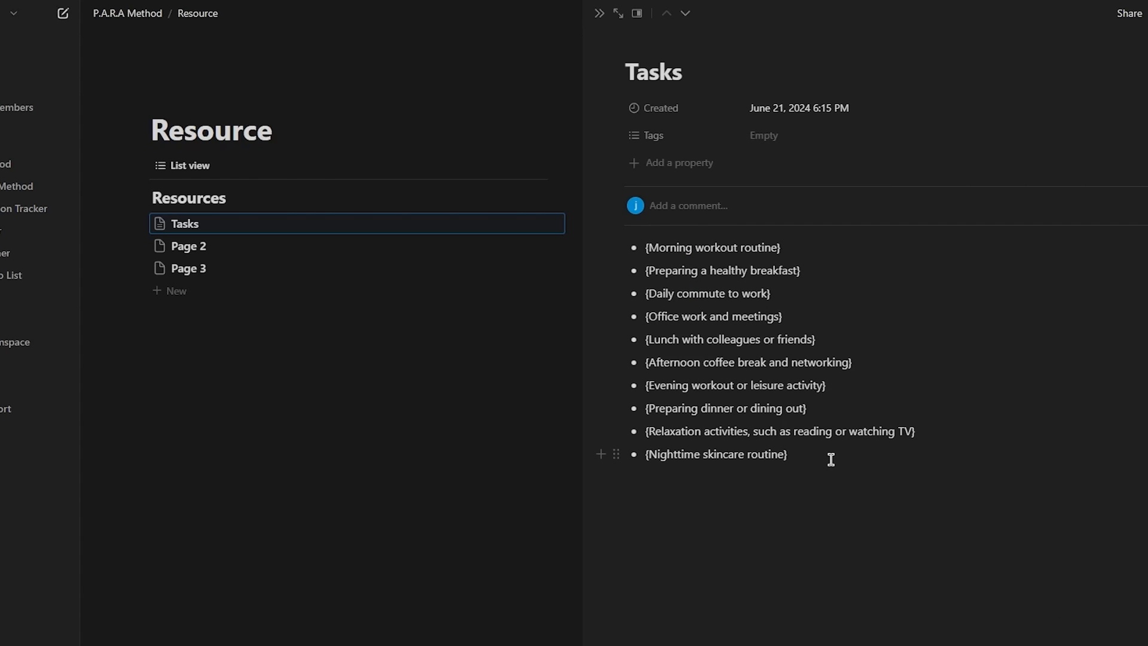
drag(831, 460, 631, 219)
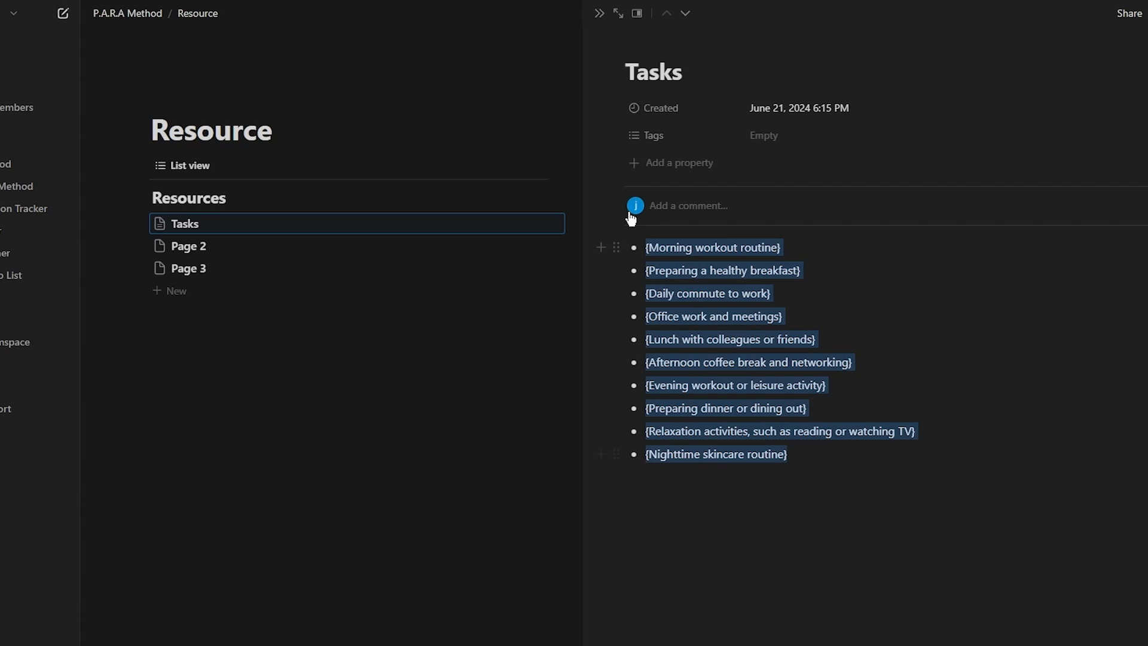
click(867, 482)
click(413, 461)
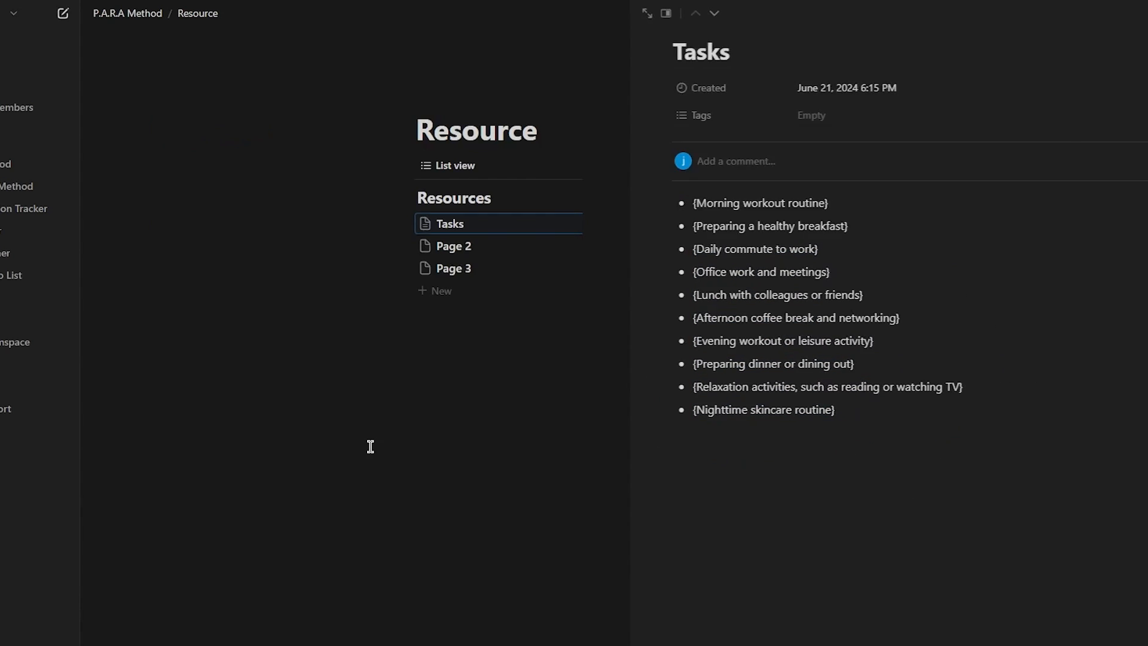
Rename the Page 2 entry of the Resources list as Resource and start its empty body
click(461, 247)
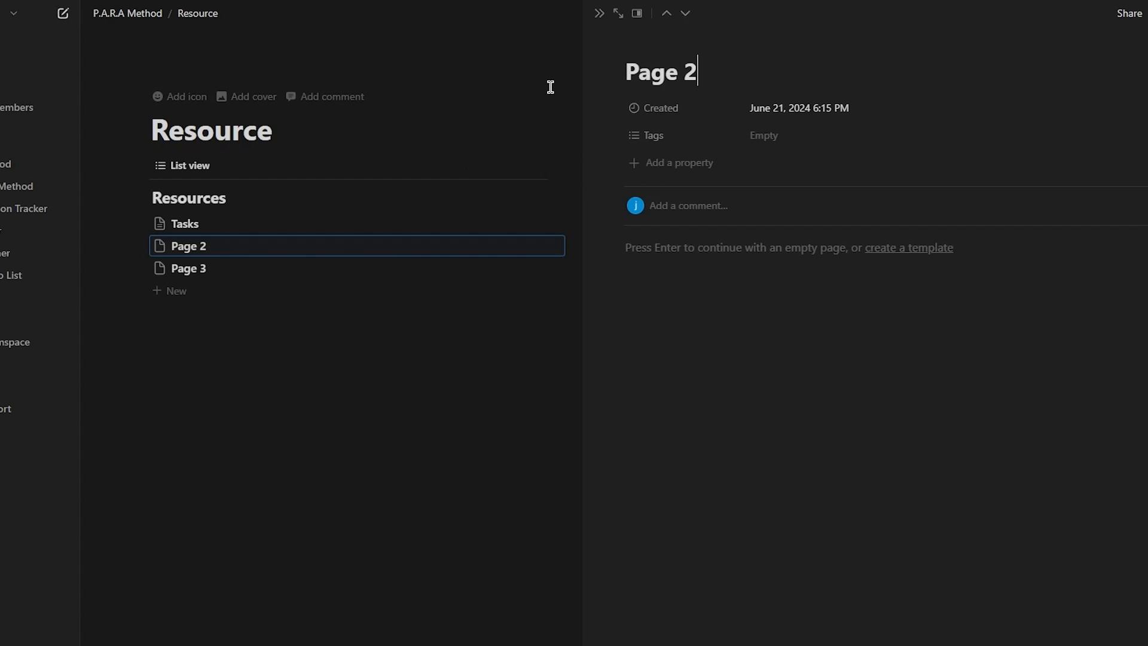
click(729, 68)
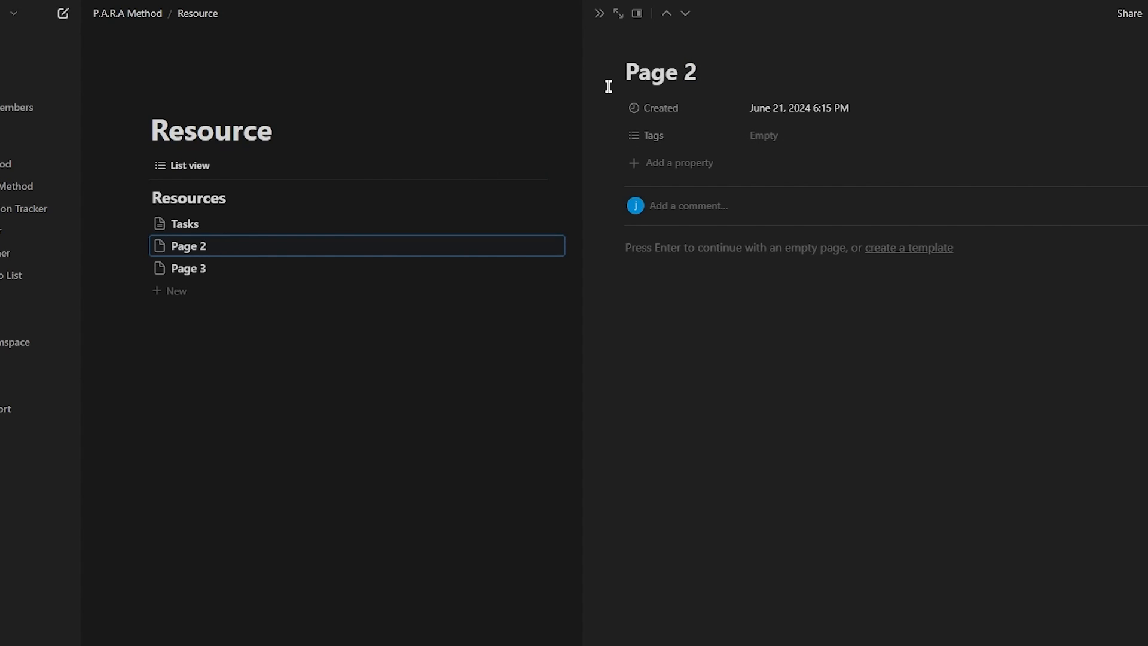
text(Reso)
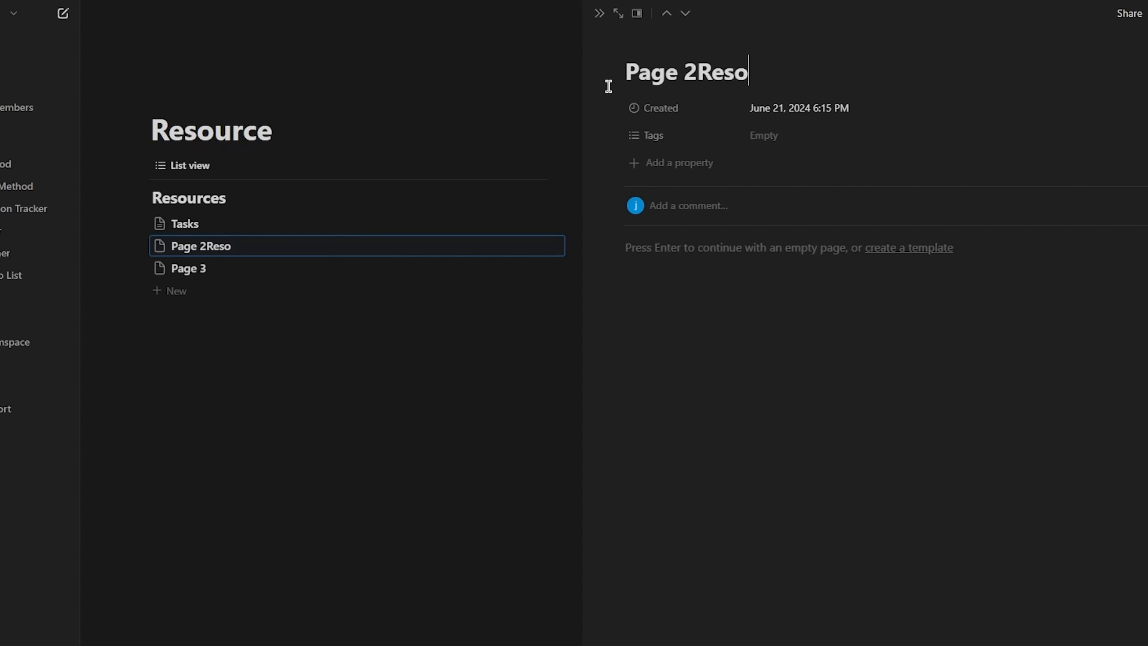
text(urce)
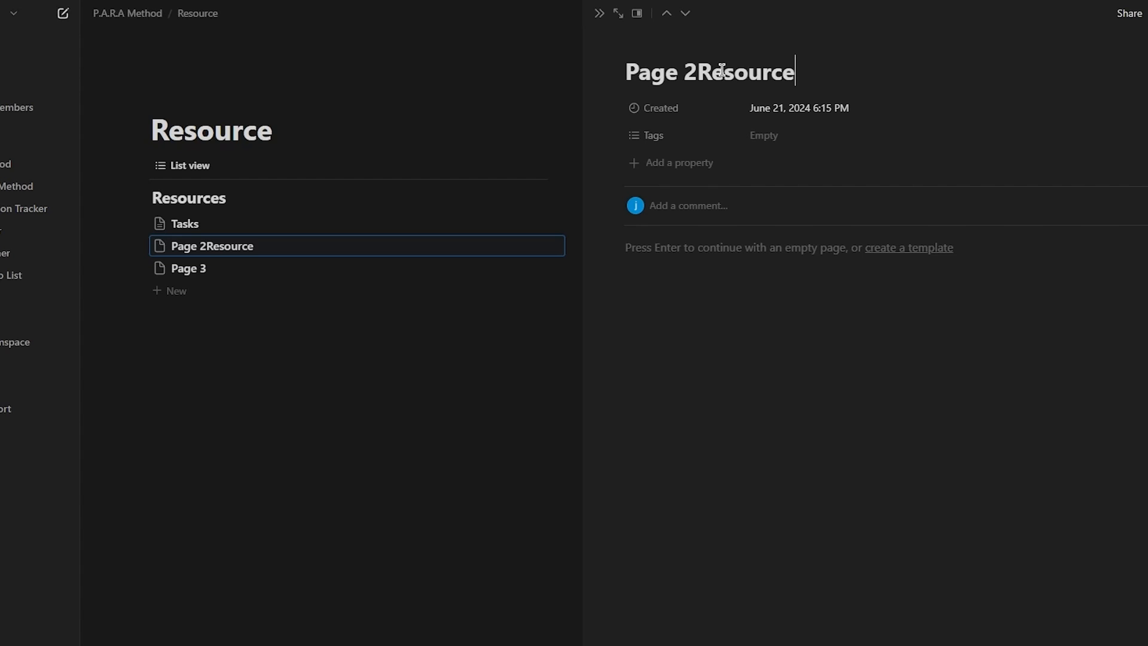
key(BackSpace)
key(BackSpace)
key(BackSpace)
key(BackSpace)
key(BackSpace)
key(BackSpace)
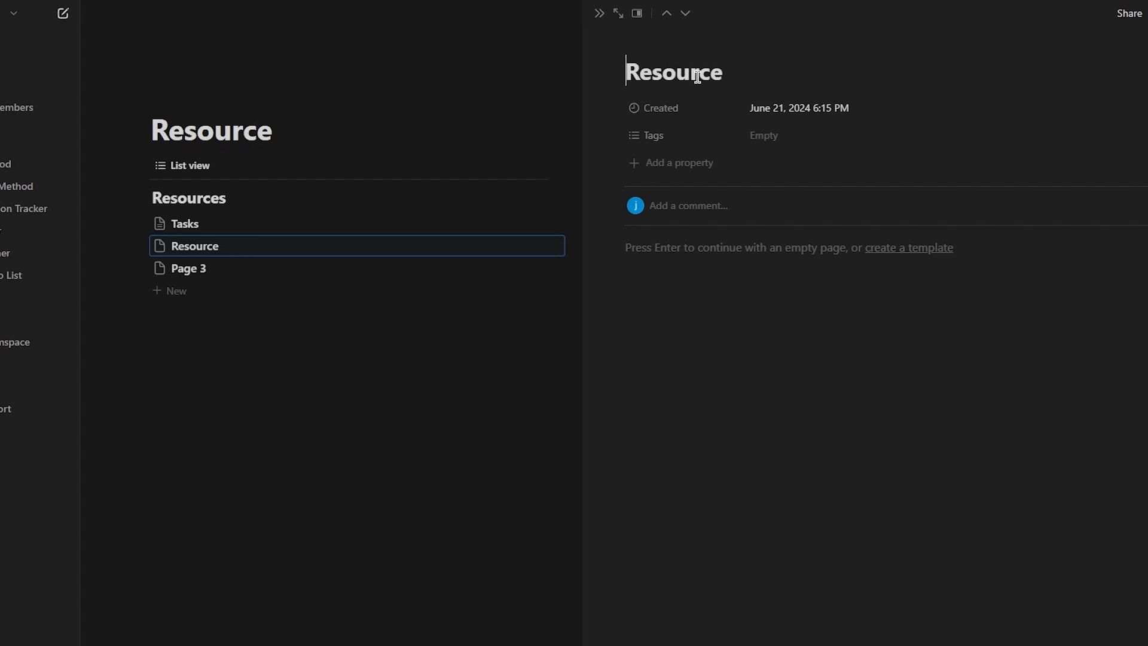
click(762, 267)
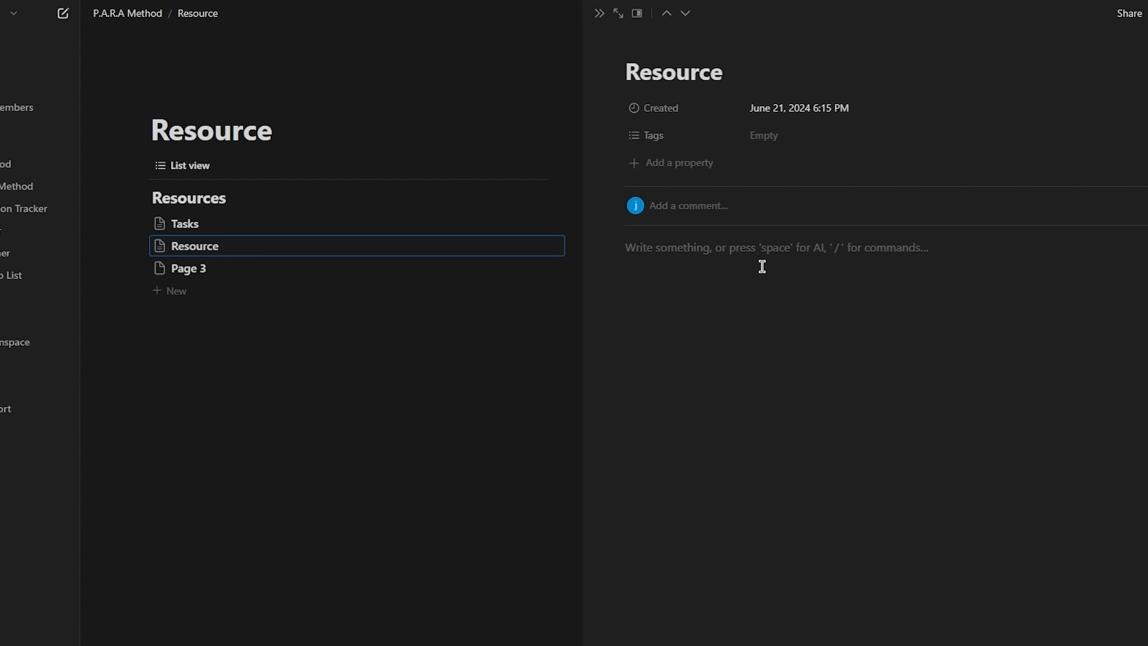
Insert a link to the P.A.R.A Method page in the Resource entry's body and close the entry
text(/)
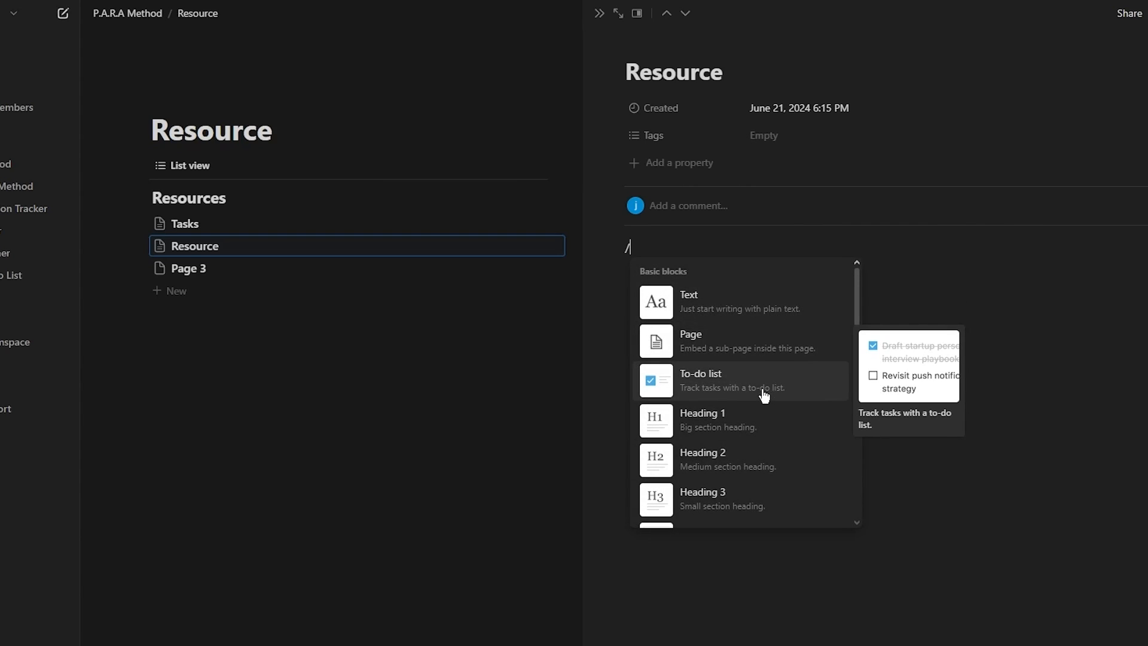
scroll(765, 396, down, 1)
scroll(765, 396, down, 5)
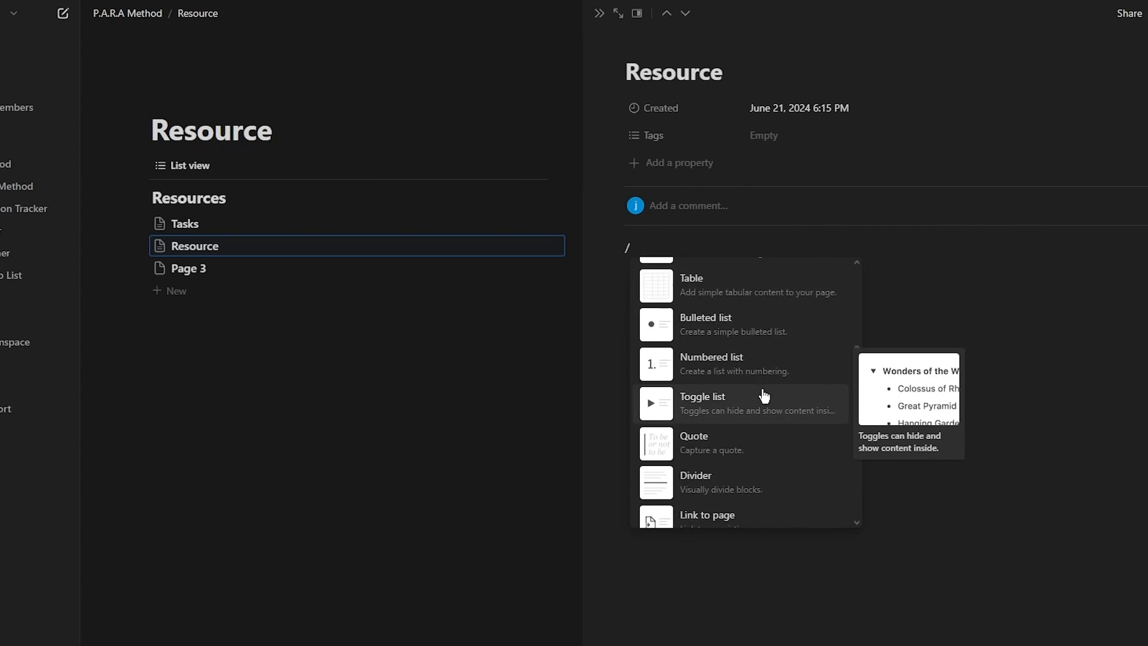
click(751, 416)
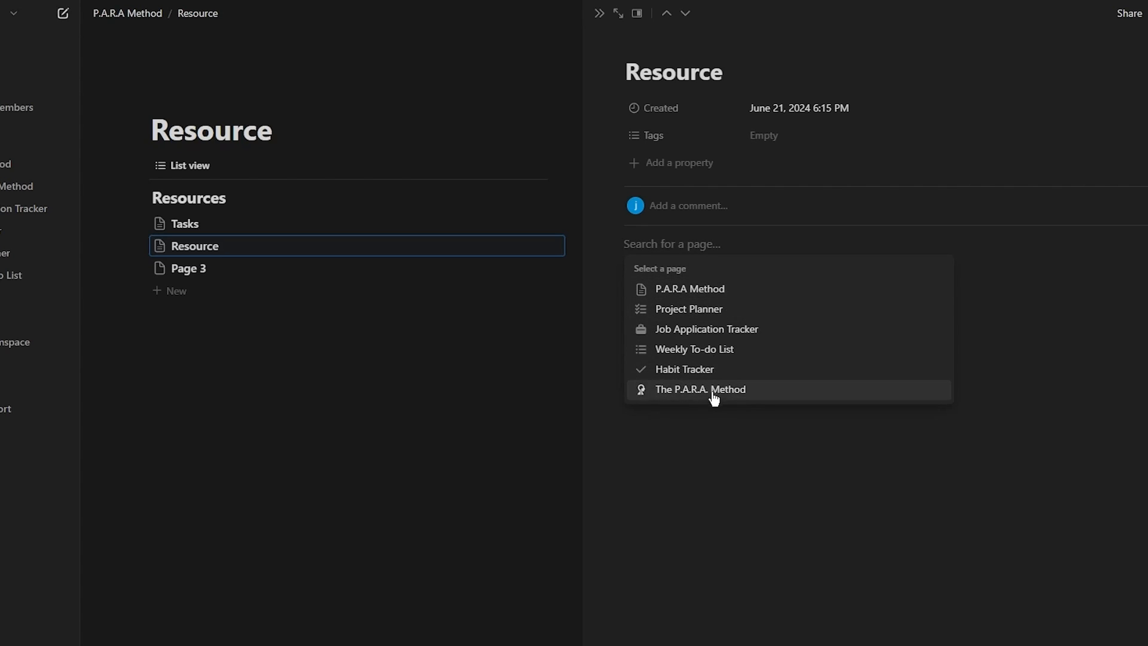
click(728, 290)
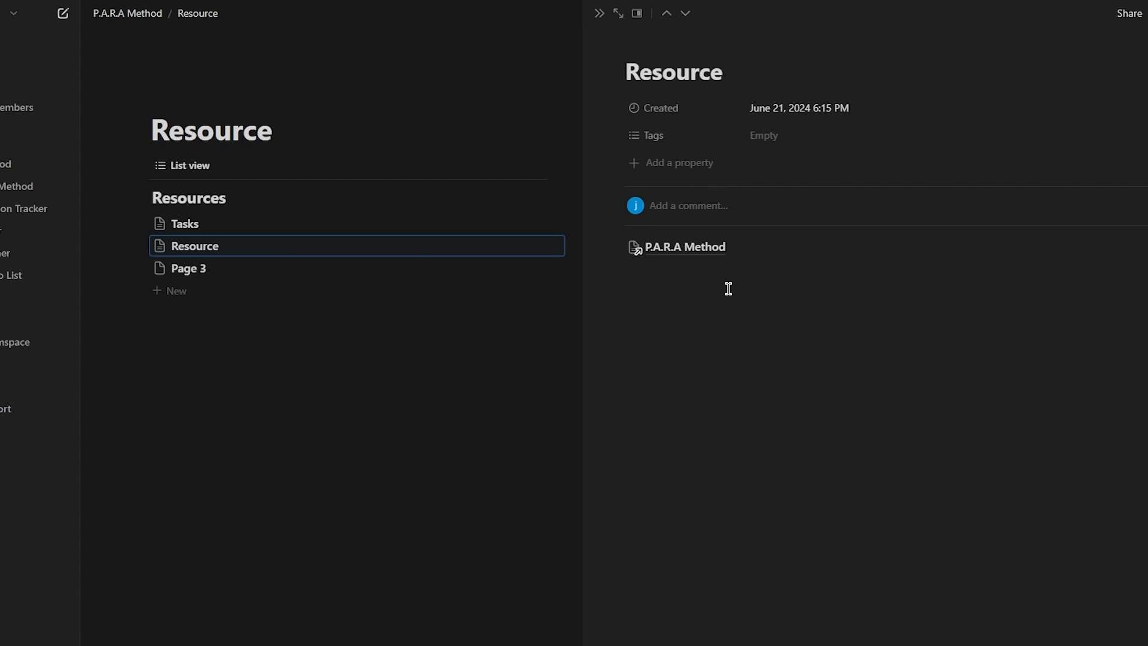
click(777, 261)
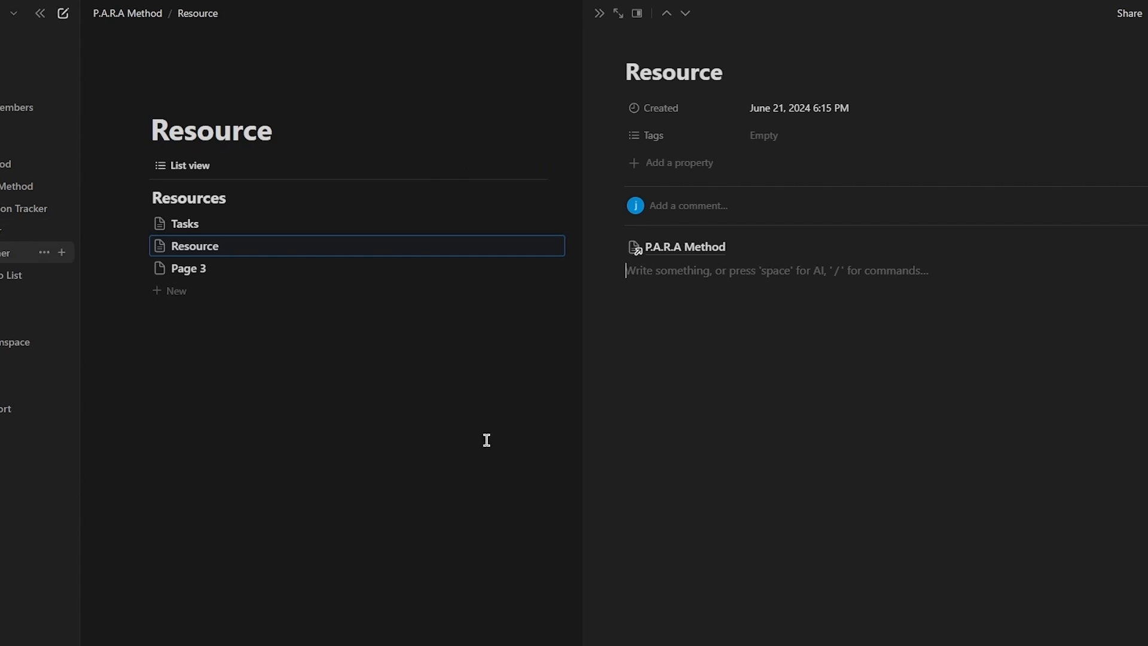
click(427, 336)
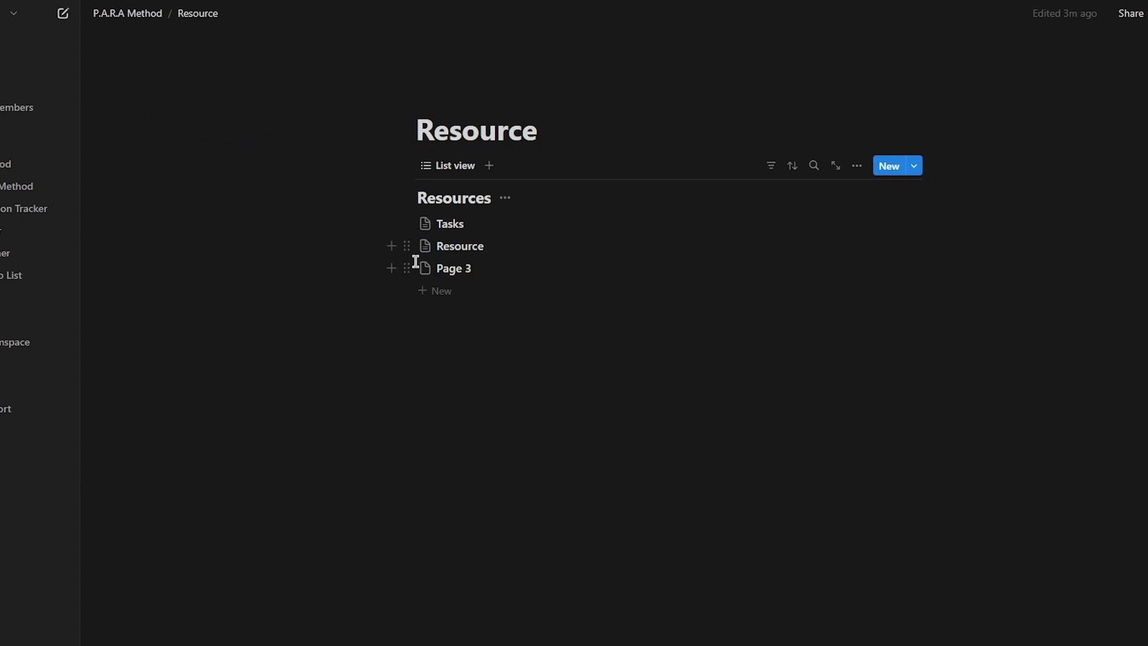
Rename the Page 3 entry of the Resources list as Project and start its empty body
click(433, 271)
drag(697, 71, 592, 72)
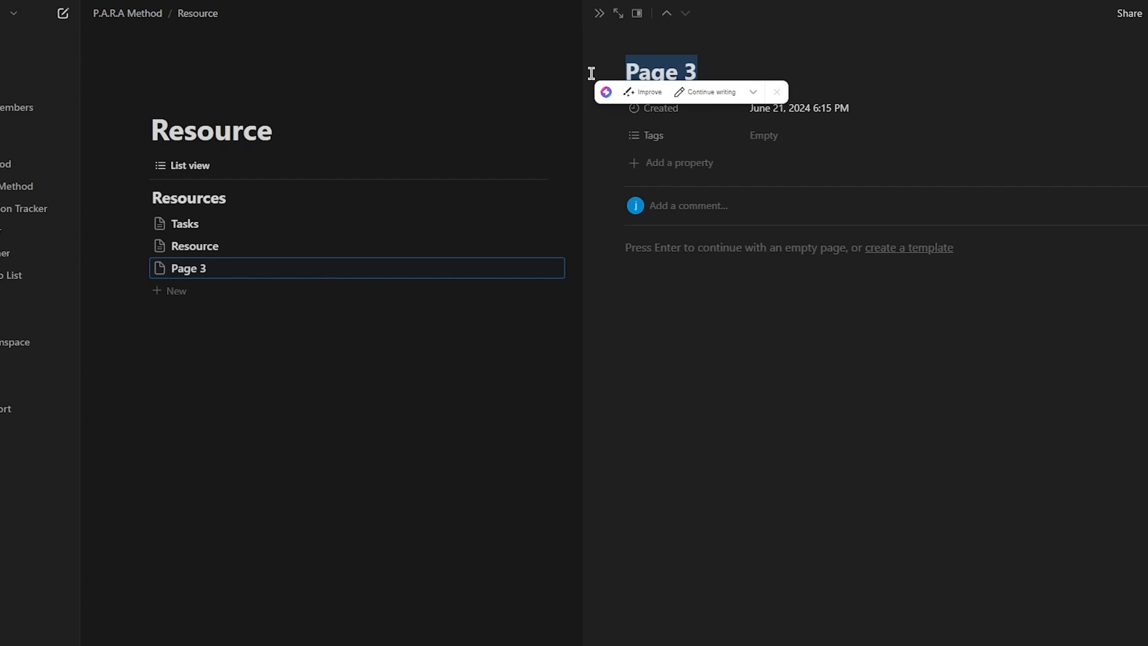
text(Project)
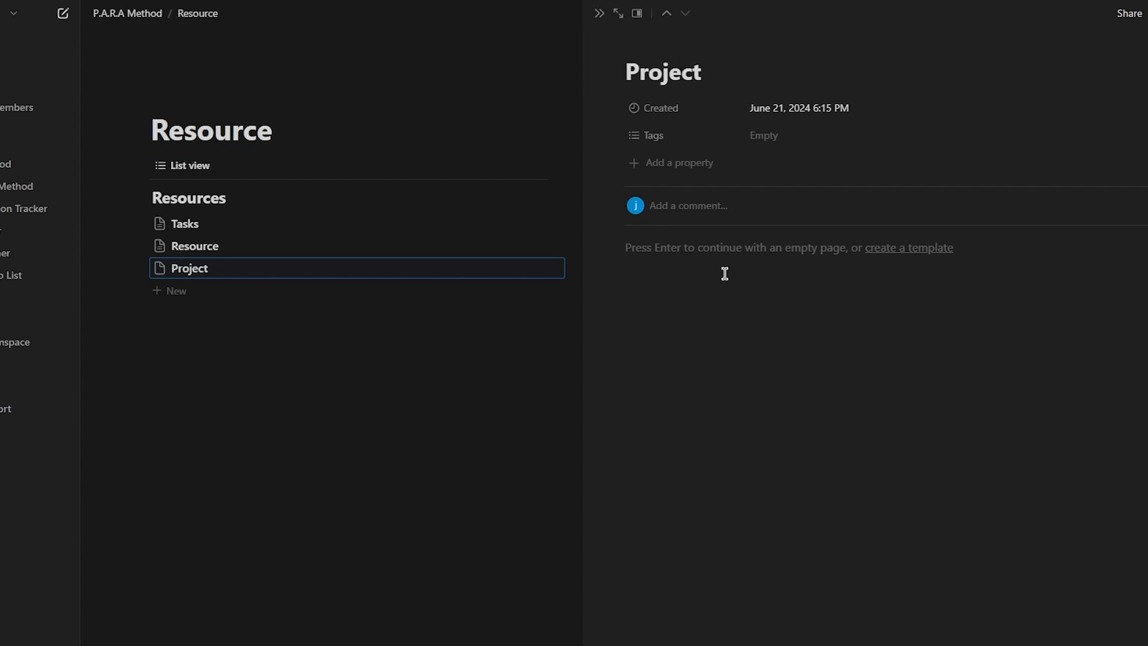
key(Return)
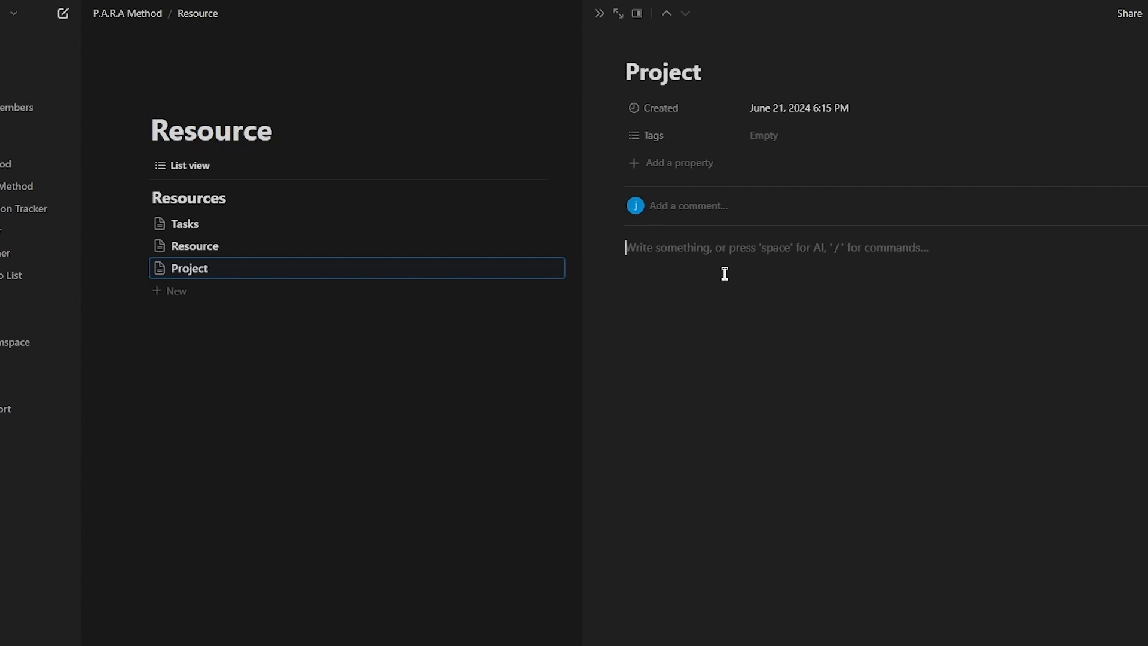
text(/)
scroll(746, 392, down, 5)
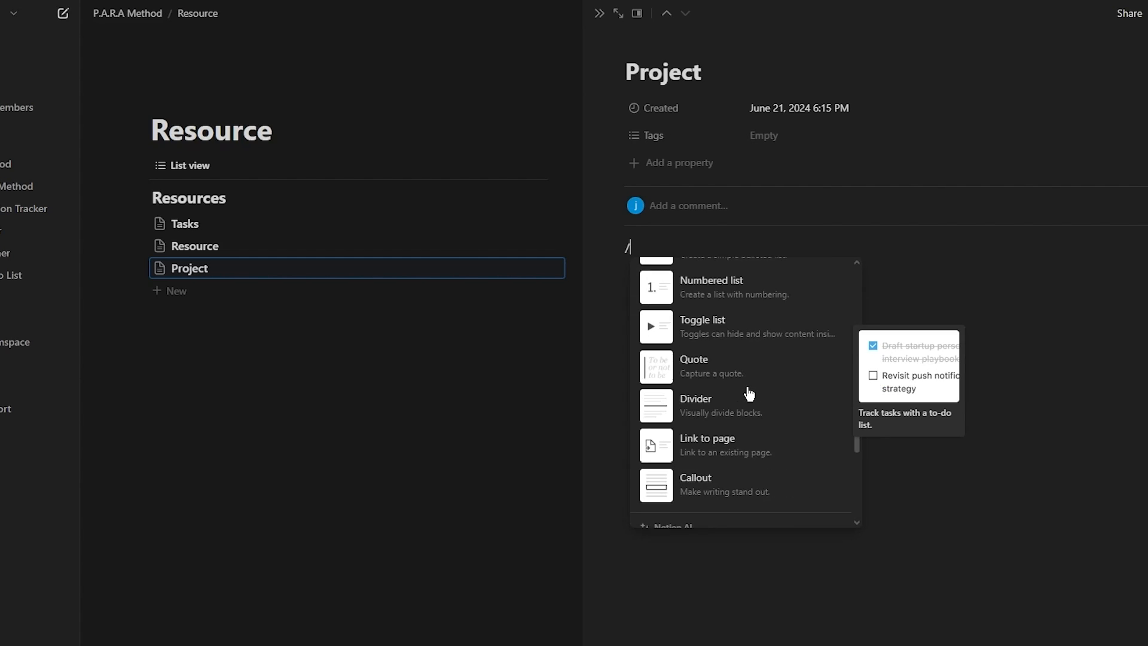
click(748, 392)
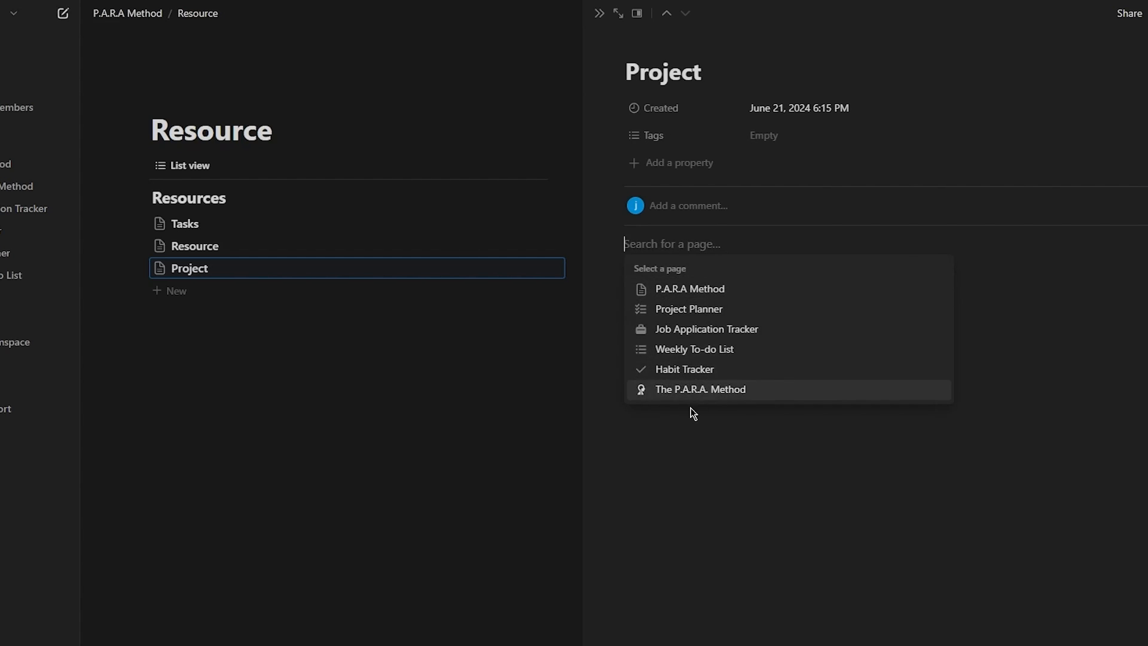
click(696, 391)
click(744, 260)
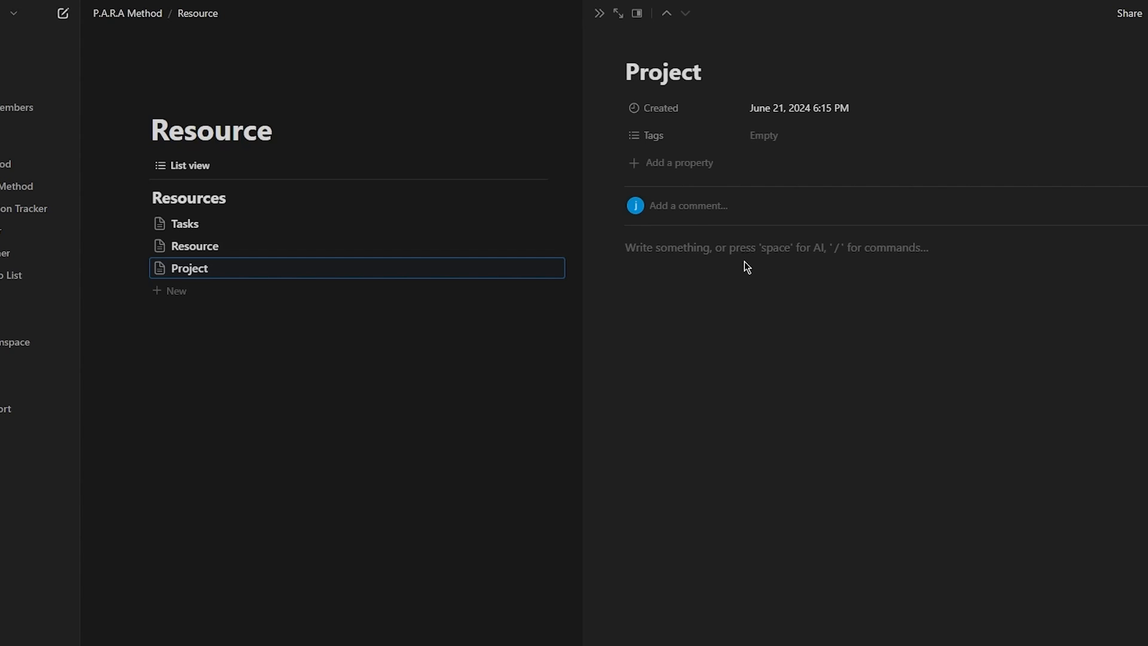
Insert a link to the Project Planner page in the Project entry's body and close the entry
text(/)
scroll(746, 263, down, 10)
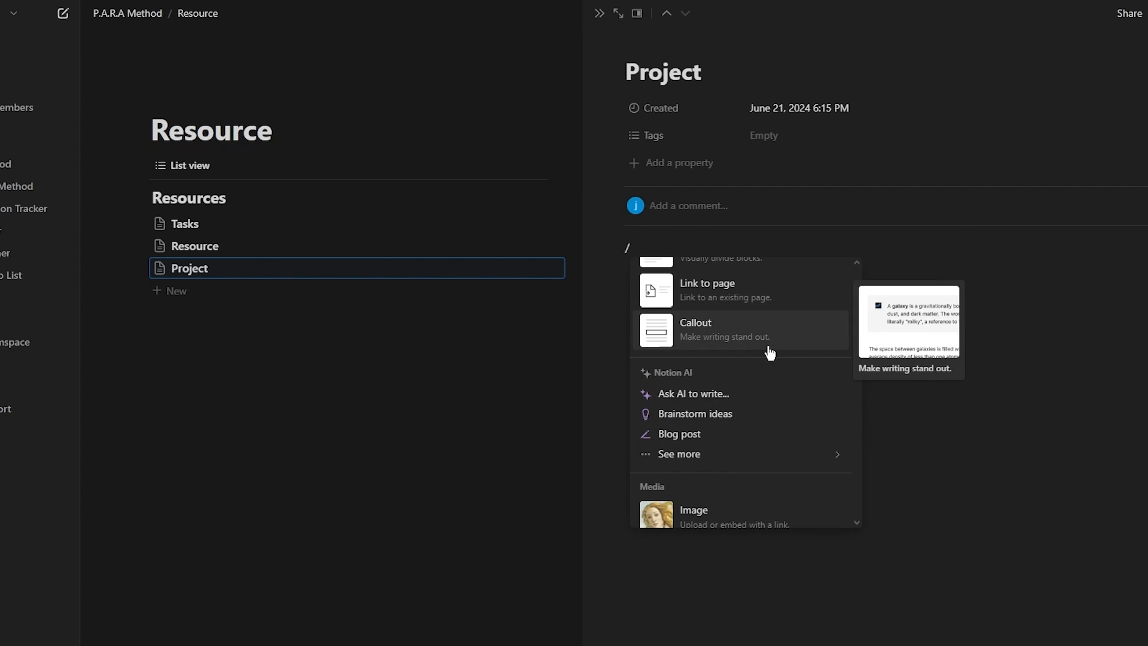
scroll(770, 353, up, 1)
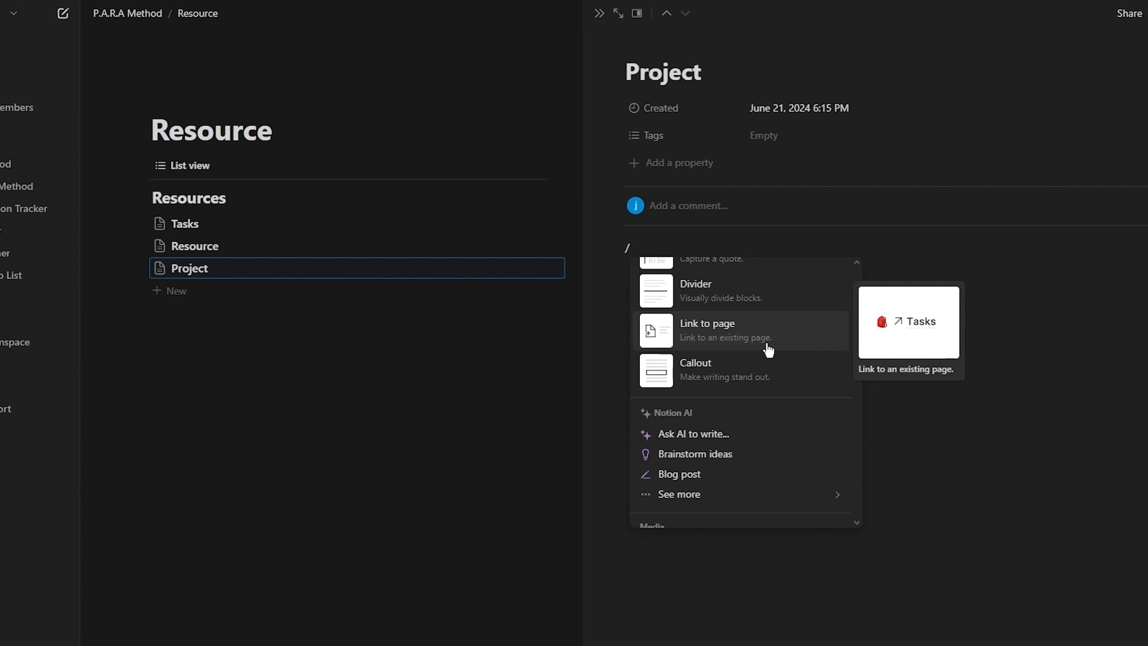
scroll(768, 350, up, 1)
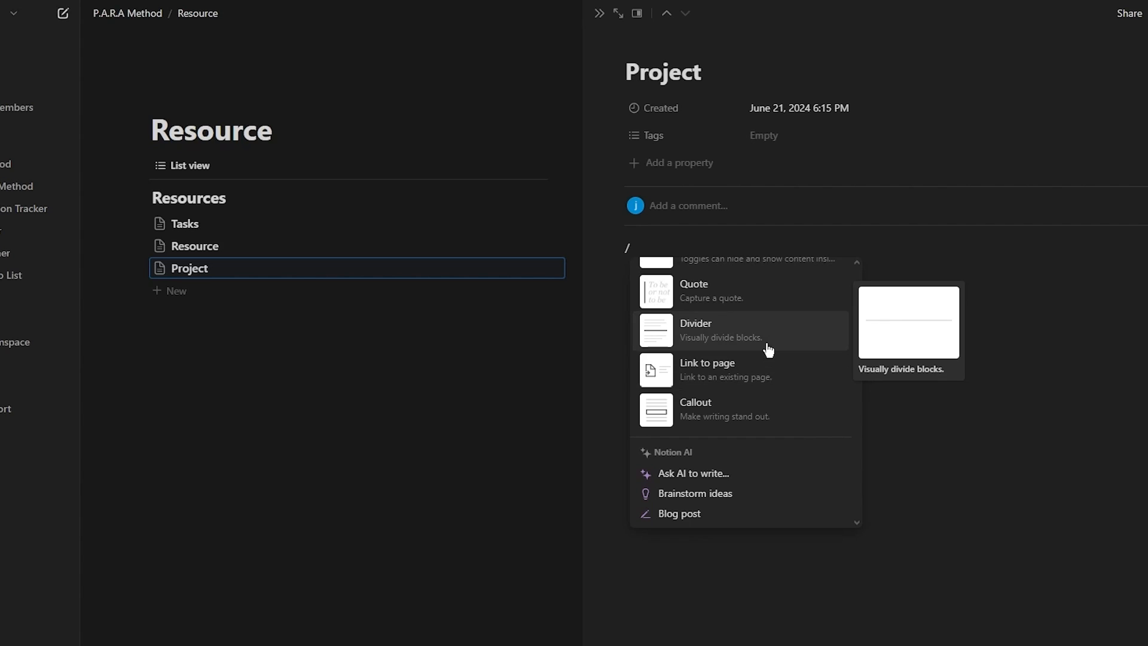
click(744, 372)
click(692, 309)
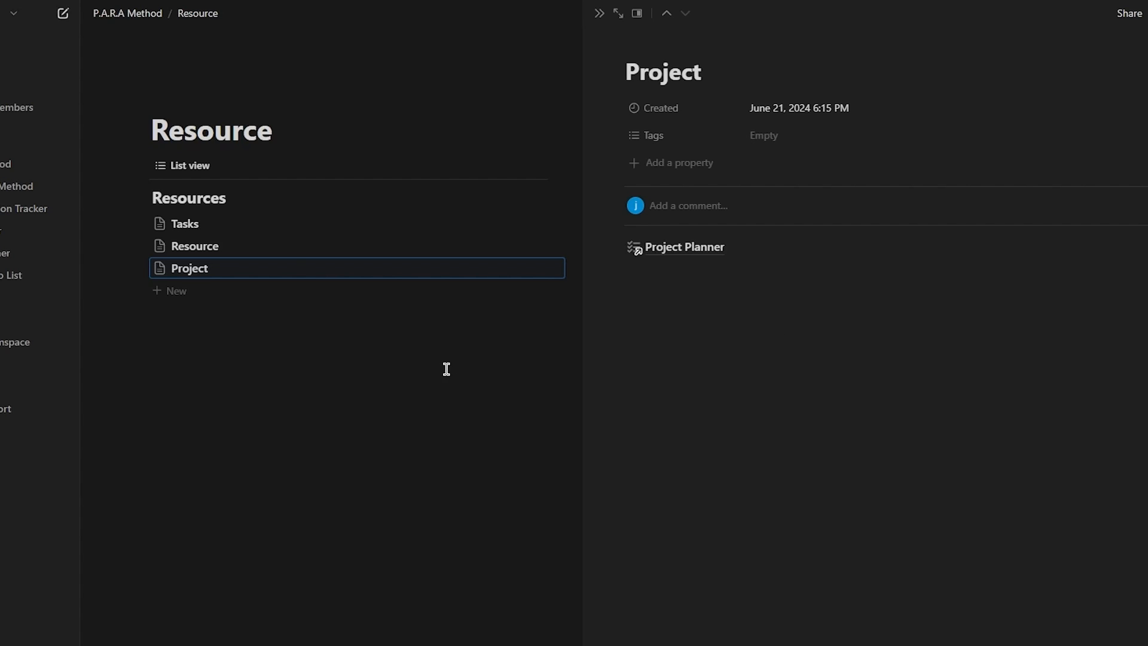
click(441, 390)
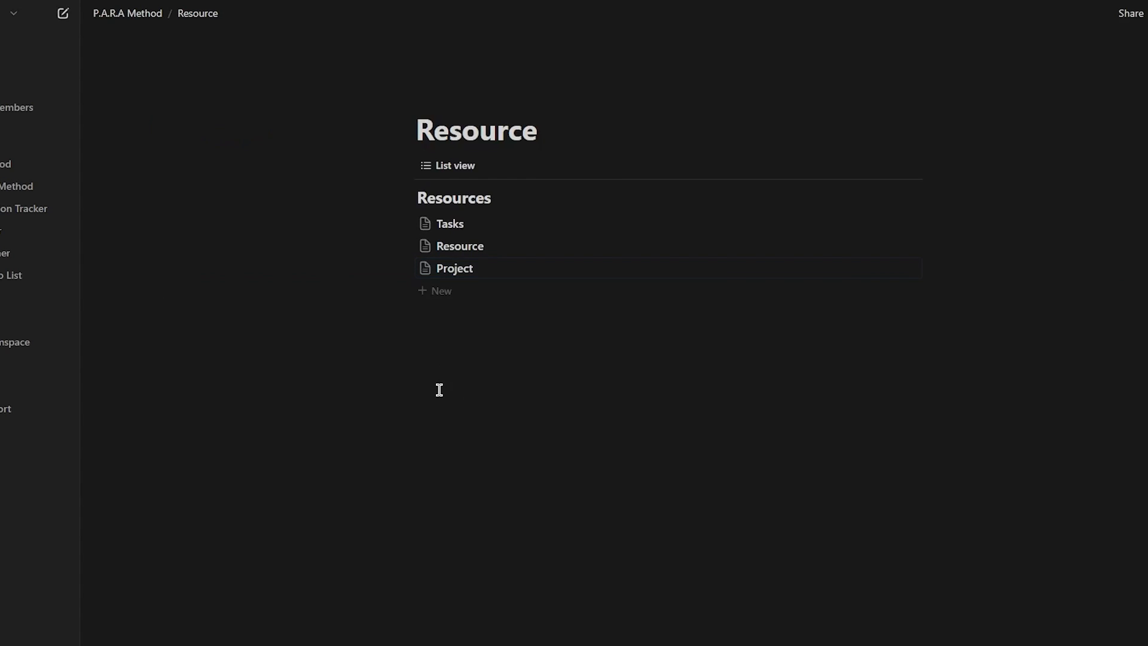
Check the content of the Tasks, Resource and Project entries, following the page links inside the last two
click(454, 226)
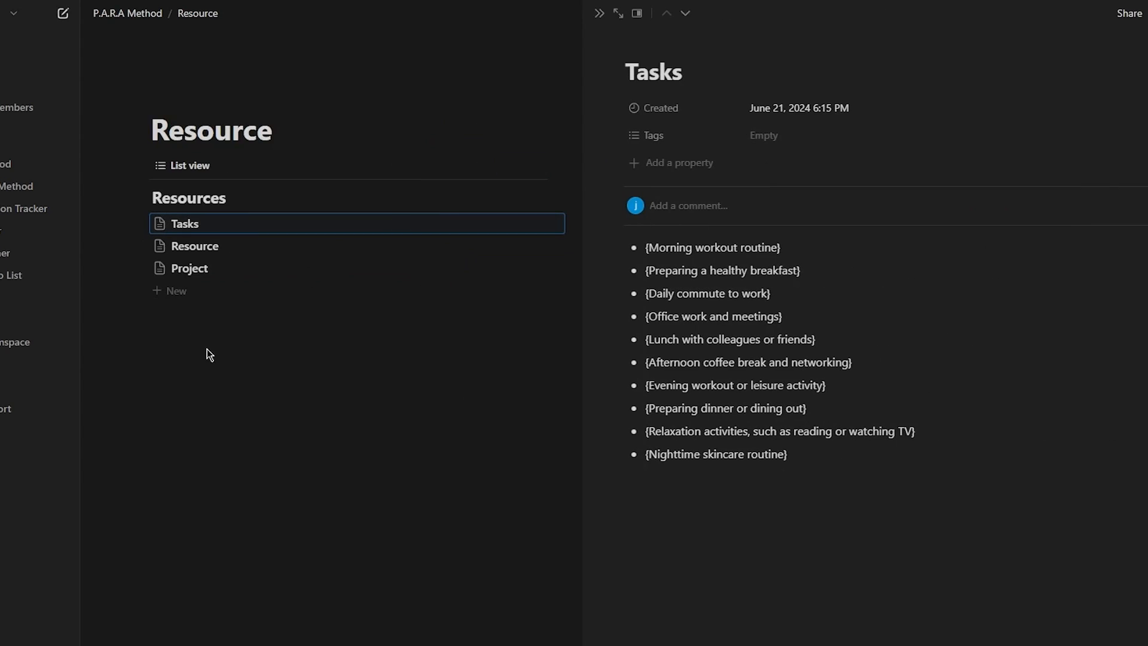
click(207, 353)
click(446, 248)
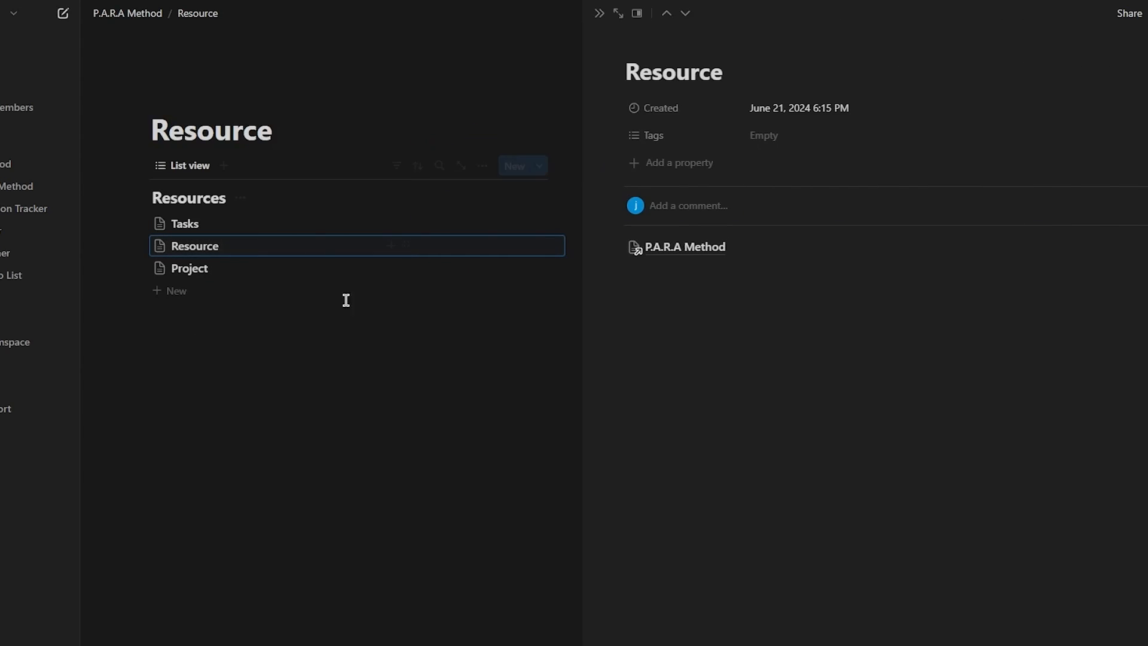
click(684, 250)
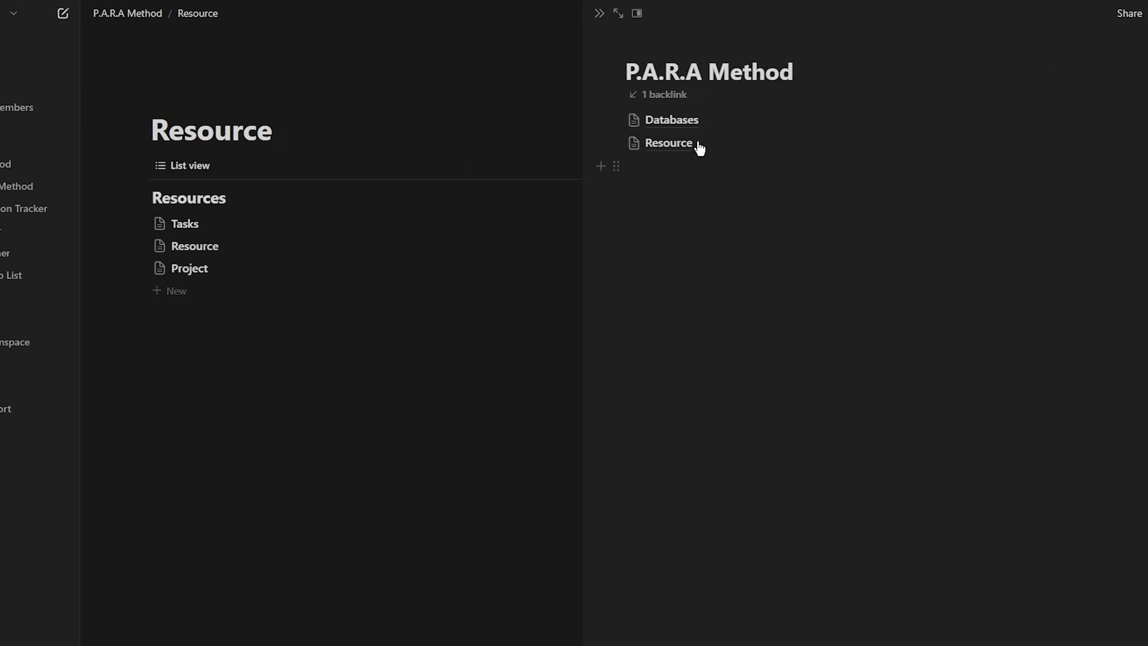
click(189, 274)
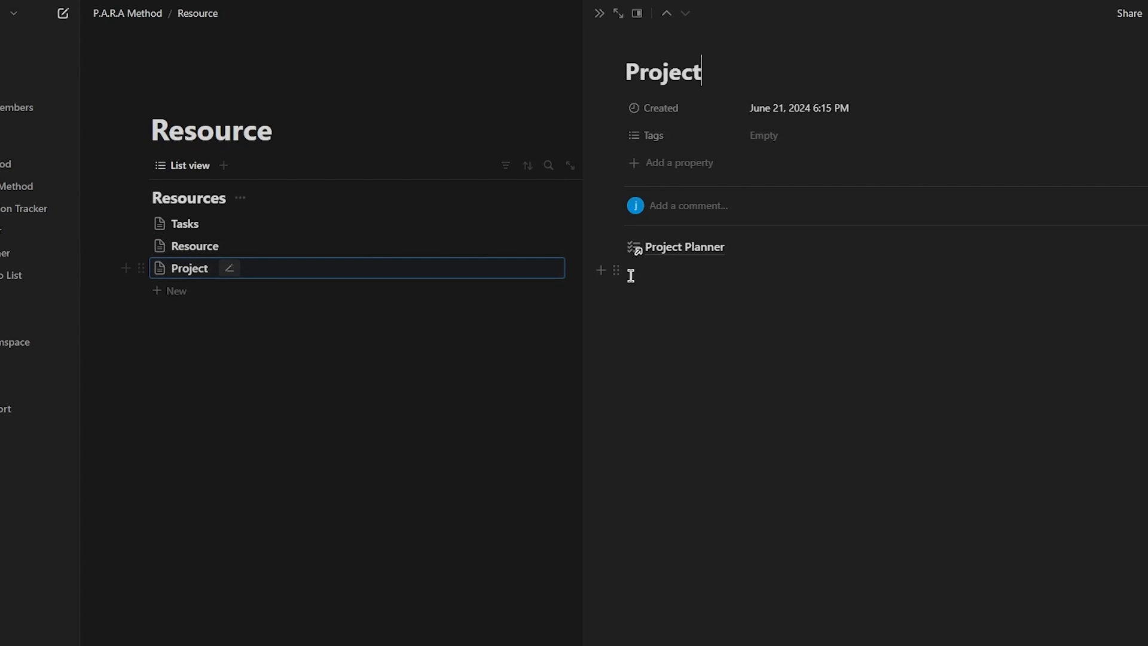
click(678, 249)
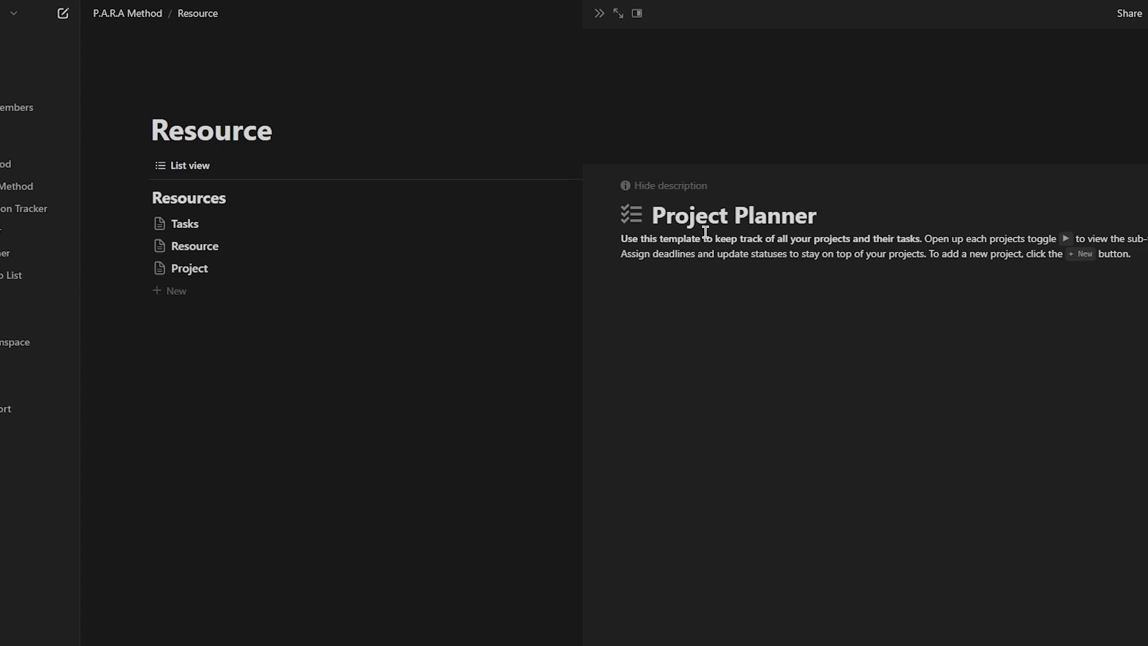
click(225, 420)
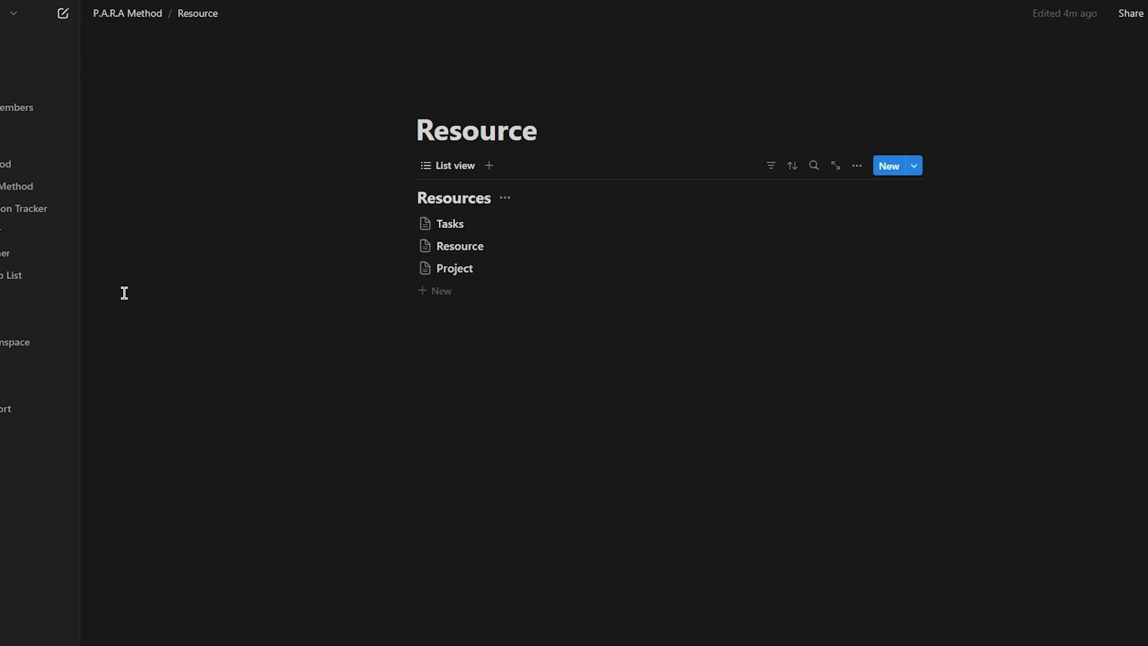
Open the MAIN DASHBOARD of The P.A.R.A. Method template and duplicate its Learn about the PARA method project card
click(112, 15)
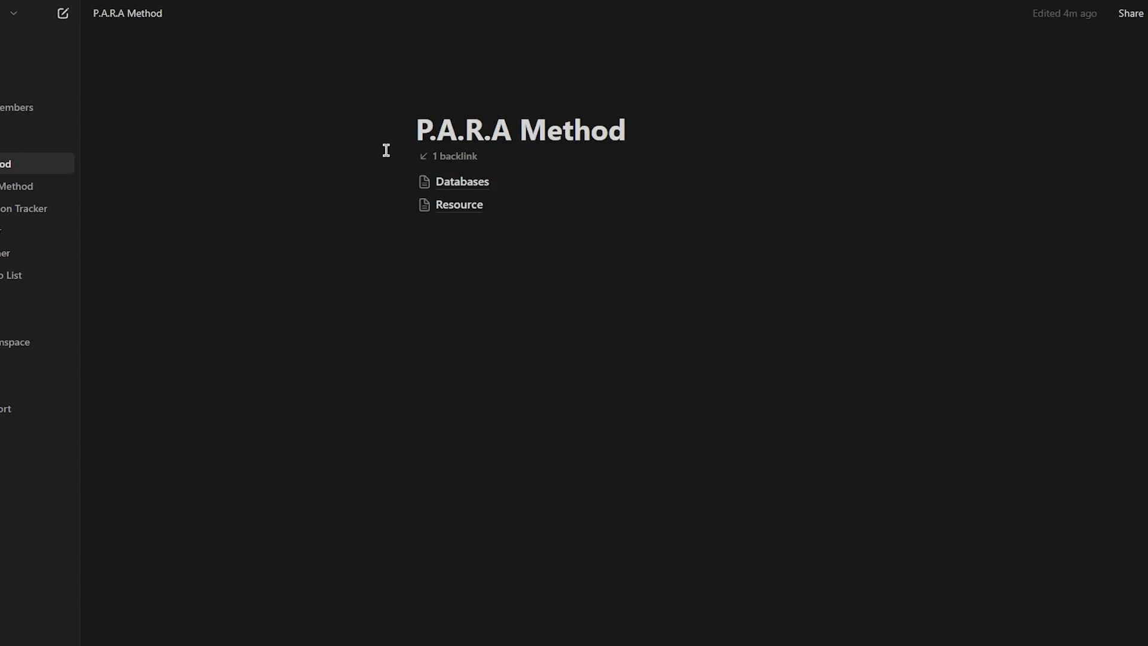
click(470, 189)
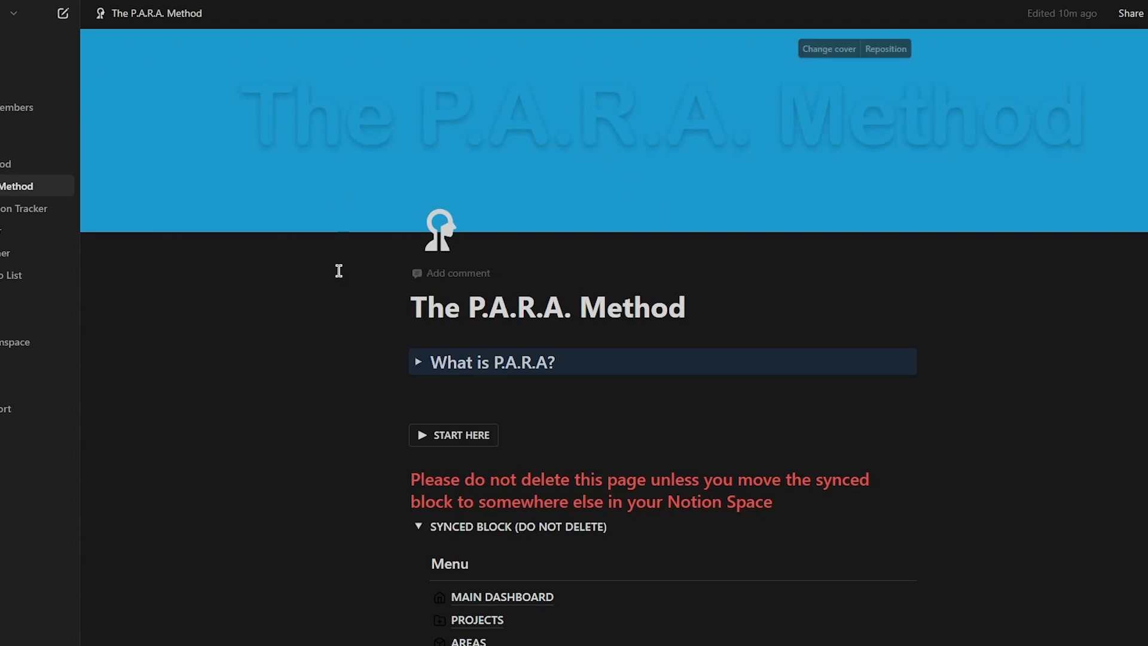
scroll(339, 271, down, 2)
scroll(454, 335, down, 4)
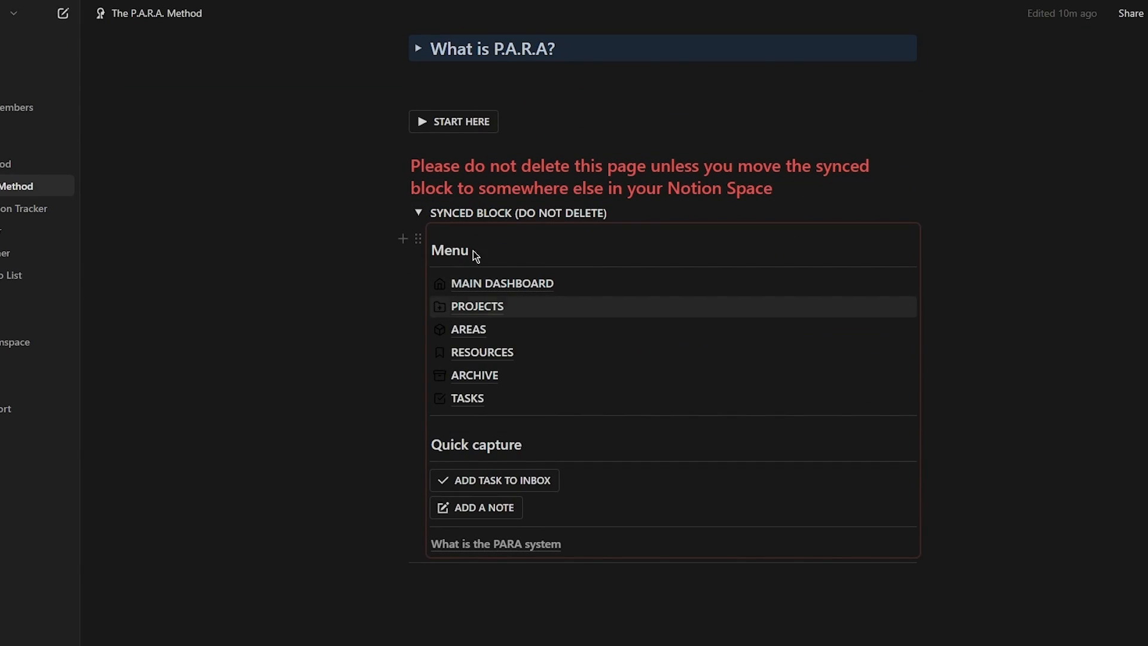
click(521, 283)
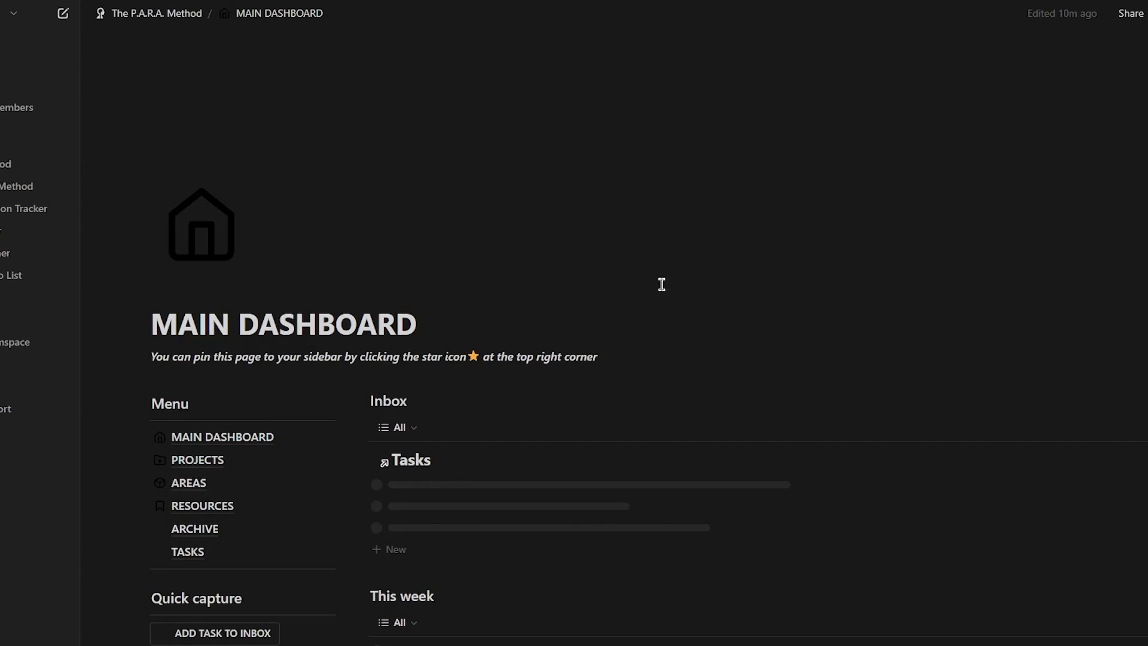
scroll(663, 284, down, 3)
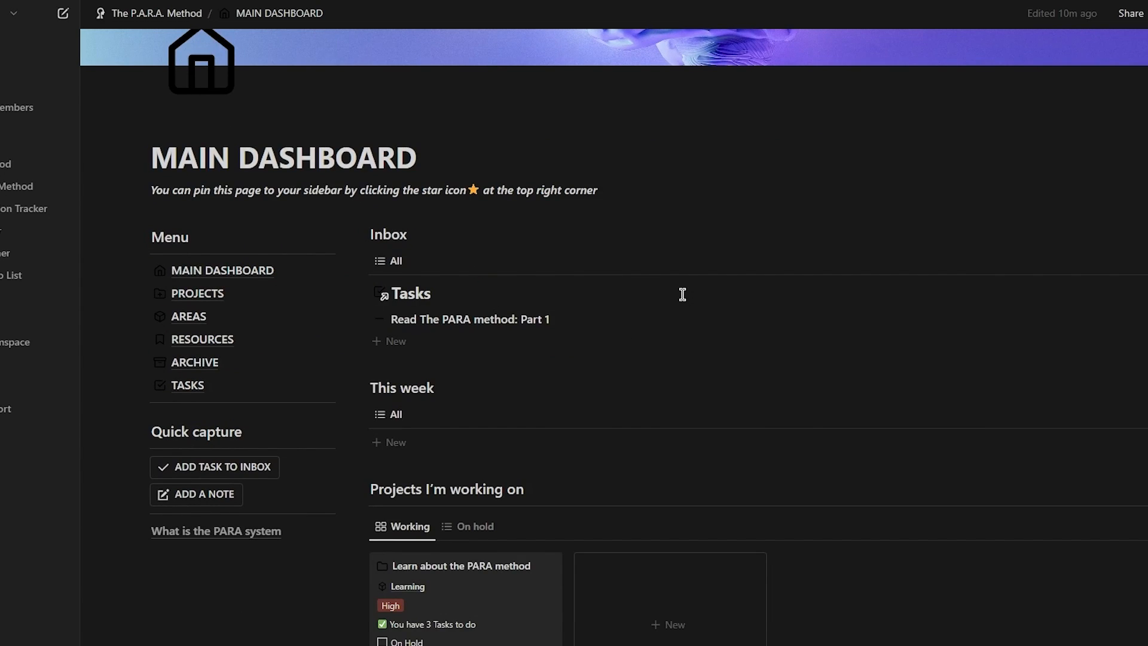
scroll(683, 294, down, 5)
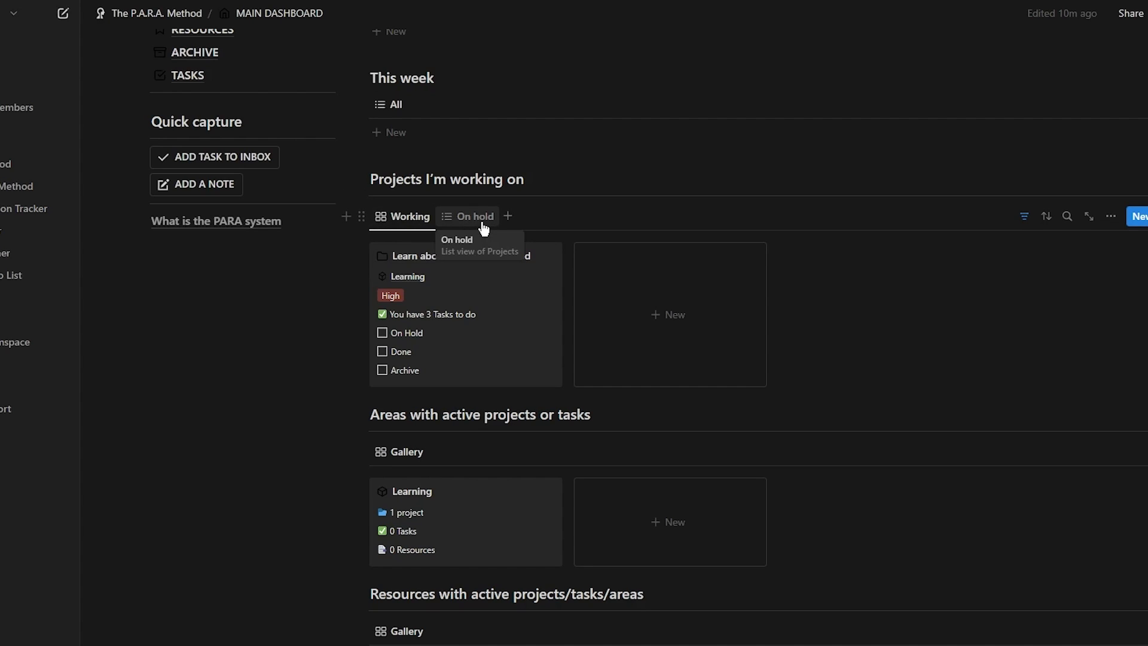
right_click(499, 299)
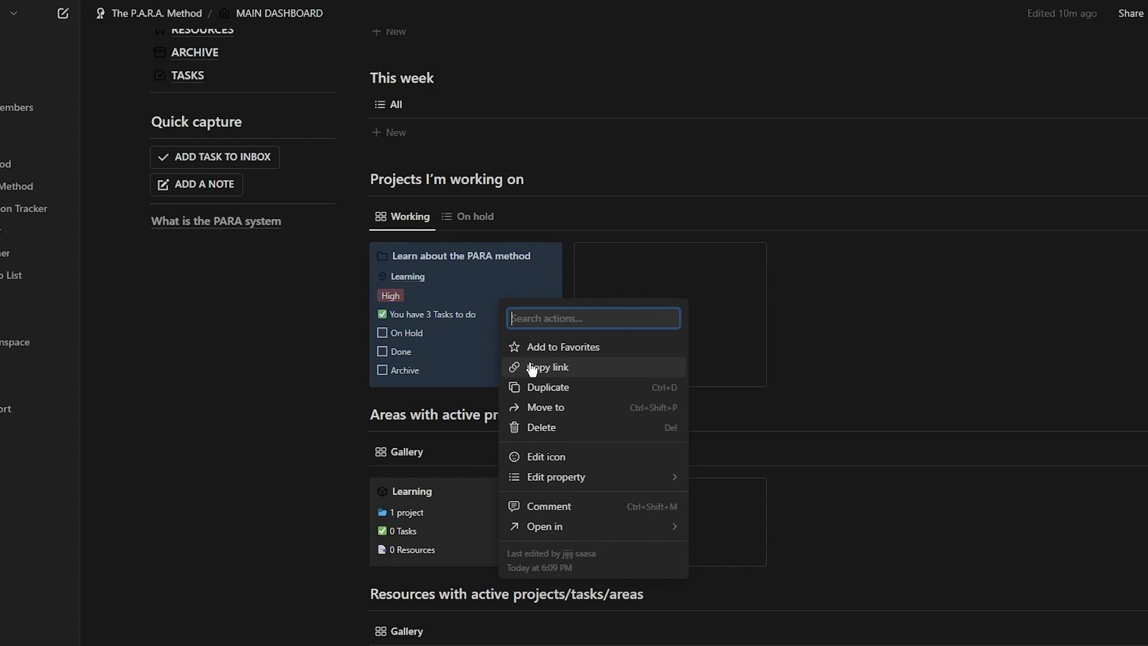
click(538, 388)
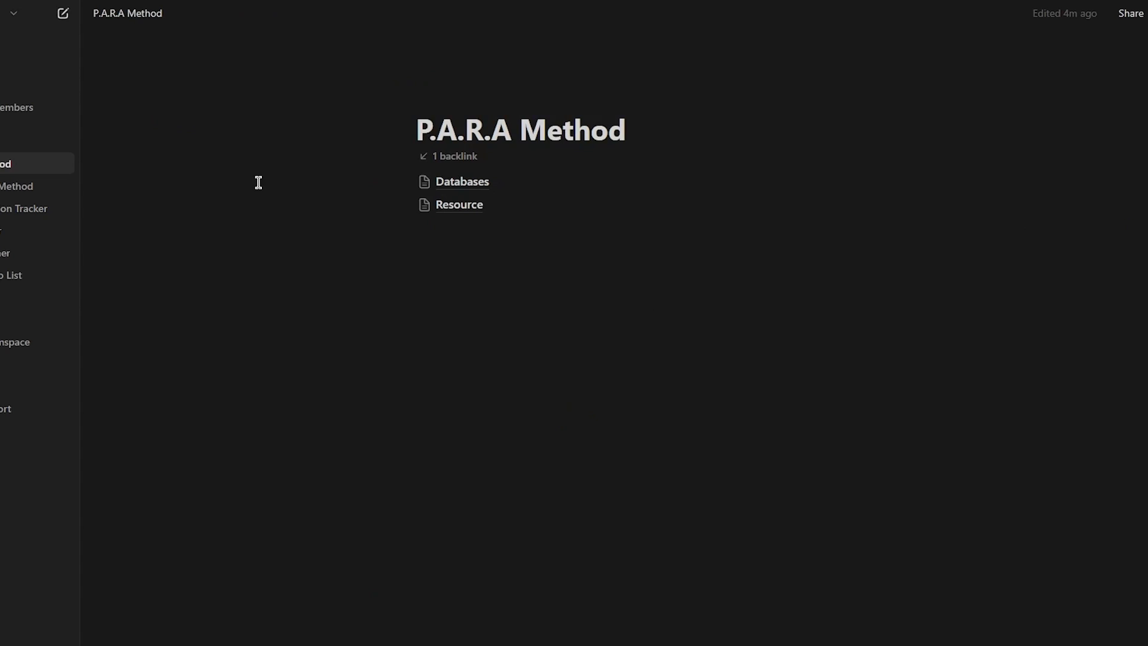
Try to paste the project card into the empty body below the sub-pages of the P.A.R.A Method page
click(423, 334)
right_click(422, 333)
click(490, 274)
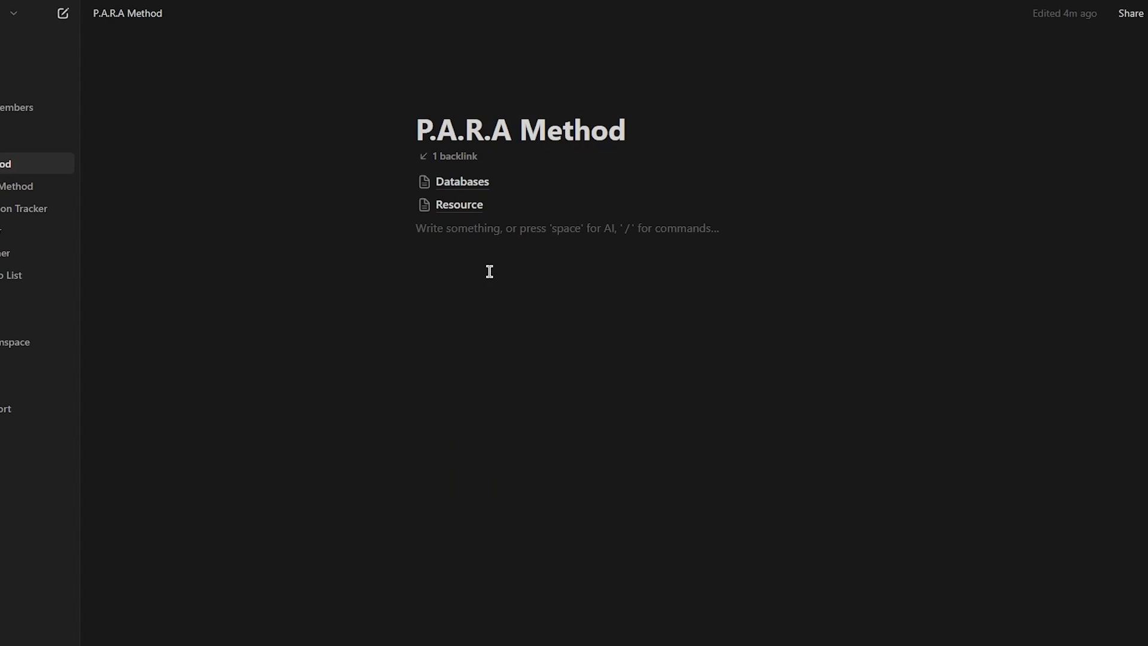
key(ctrl+v)
click(537, 247)
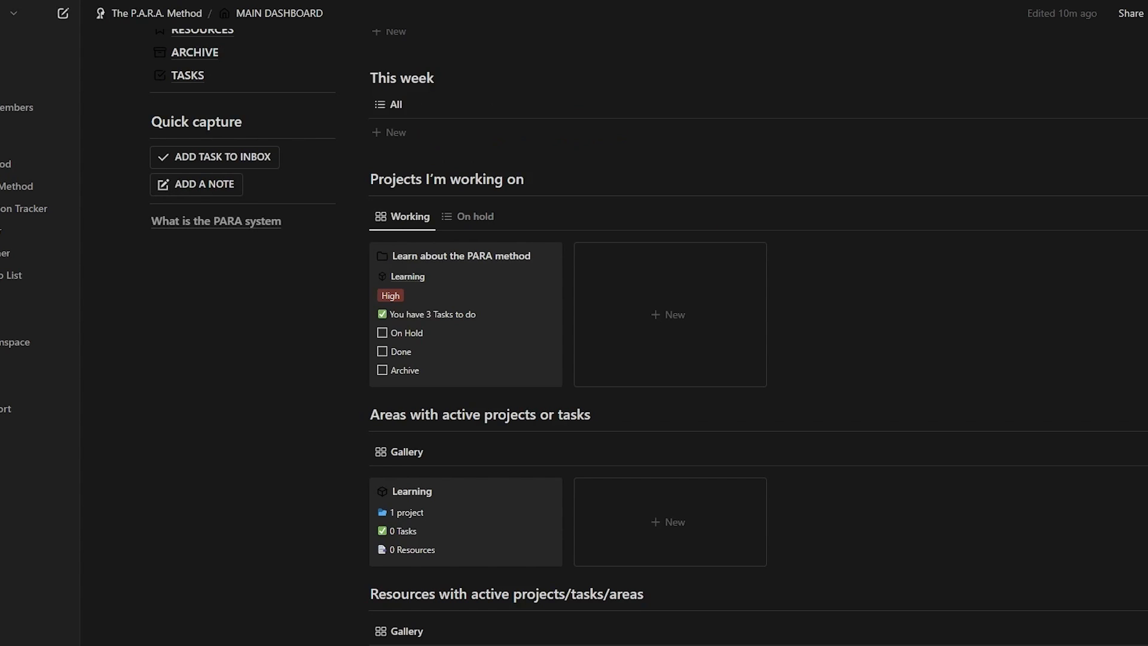
Move the first Learn about the PARA method card from the MAIN DASHBOARD to the P.A.R.A Method page
right_click(532, 285)
click(592, 391)
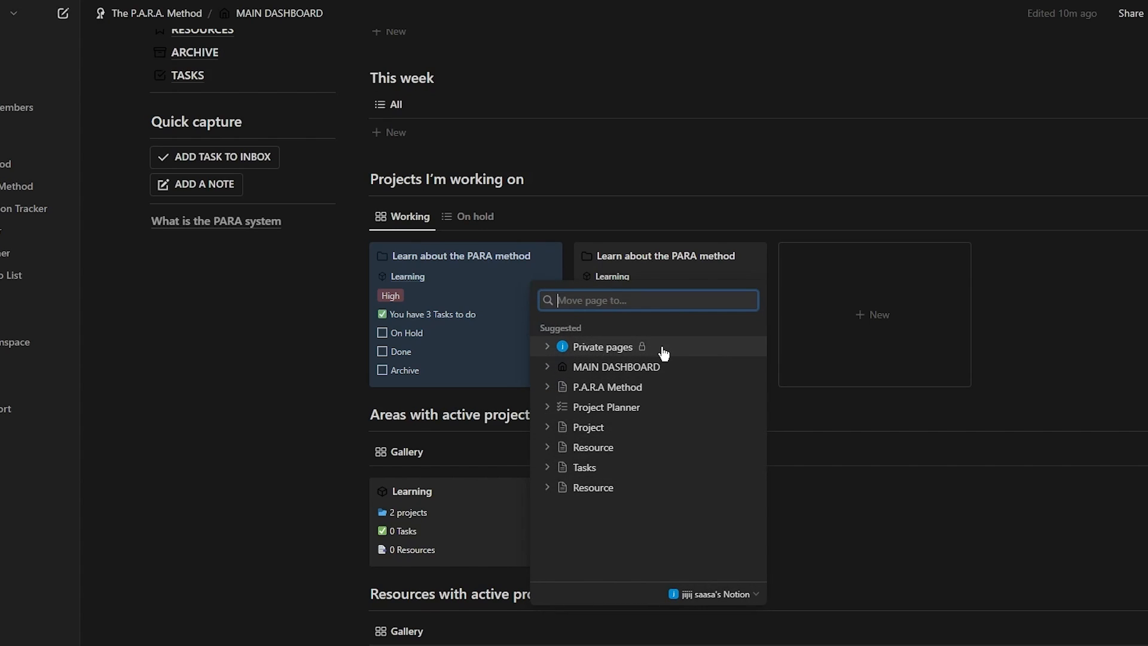
click(656, 388)
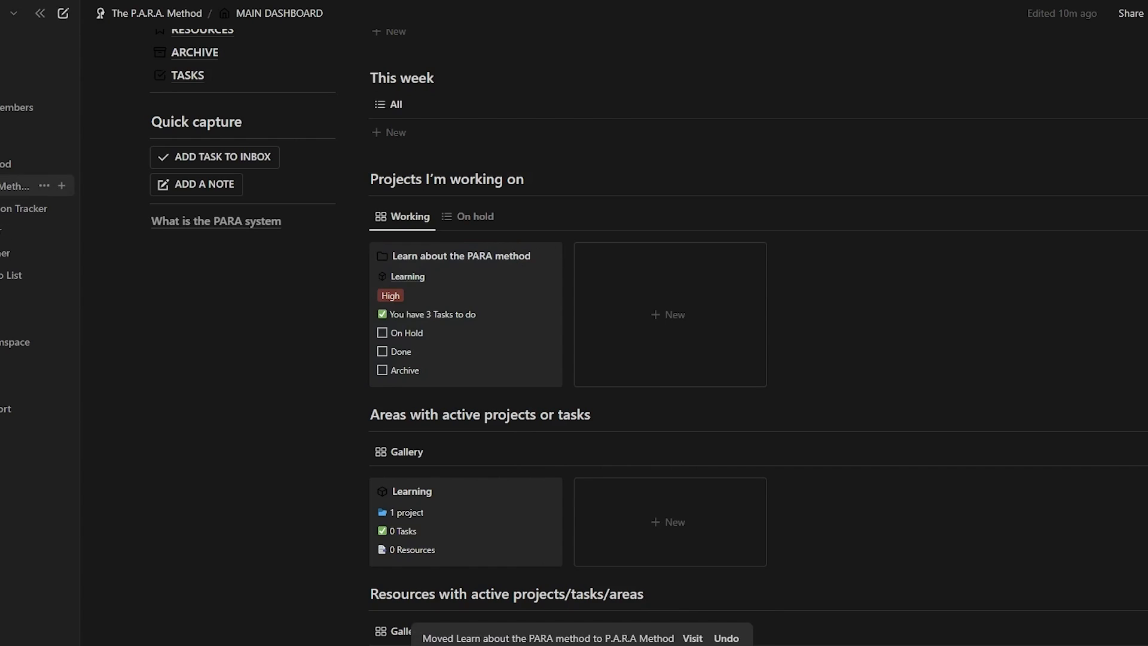
Open the Learn about the PARA method card on the P.A.R.A Method page, check its Project info section, and return to the parent page
click(24, 163)
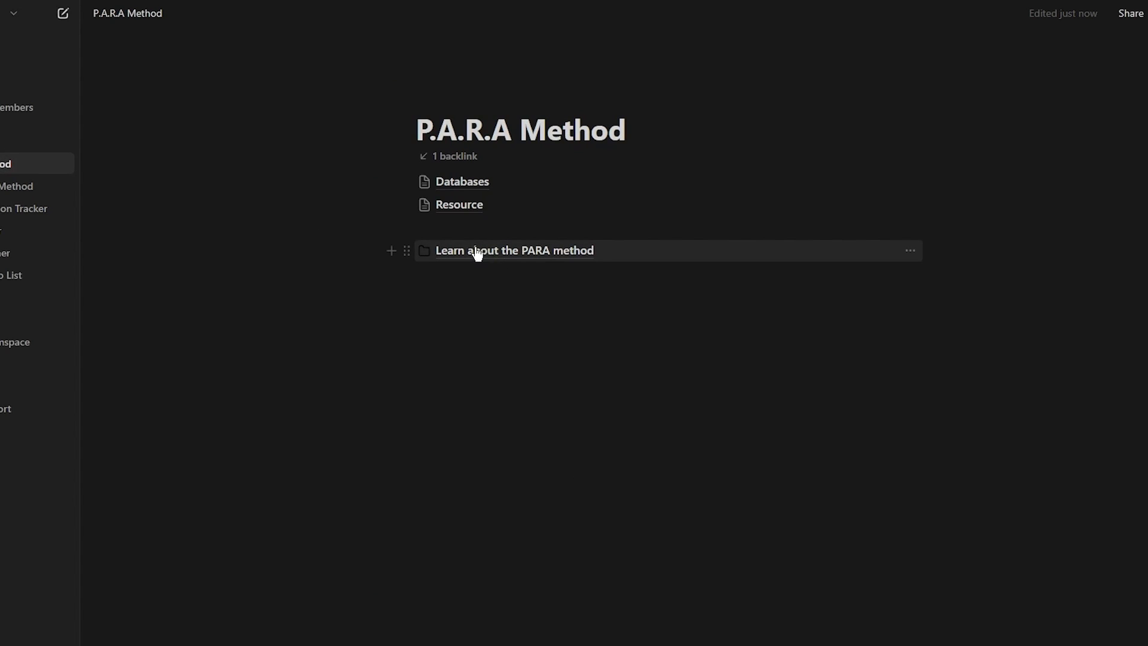
mouse_move(472, 255)
click(638, 247)
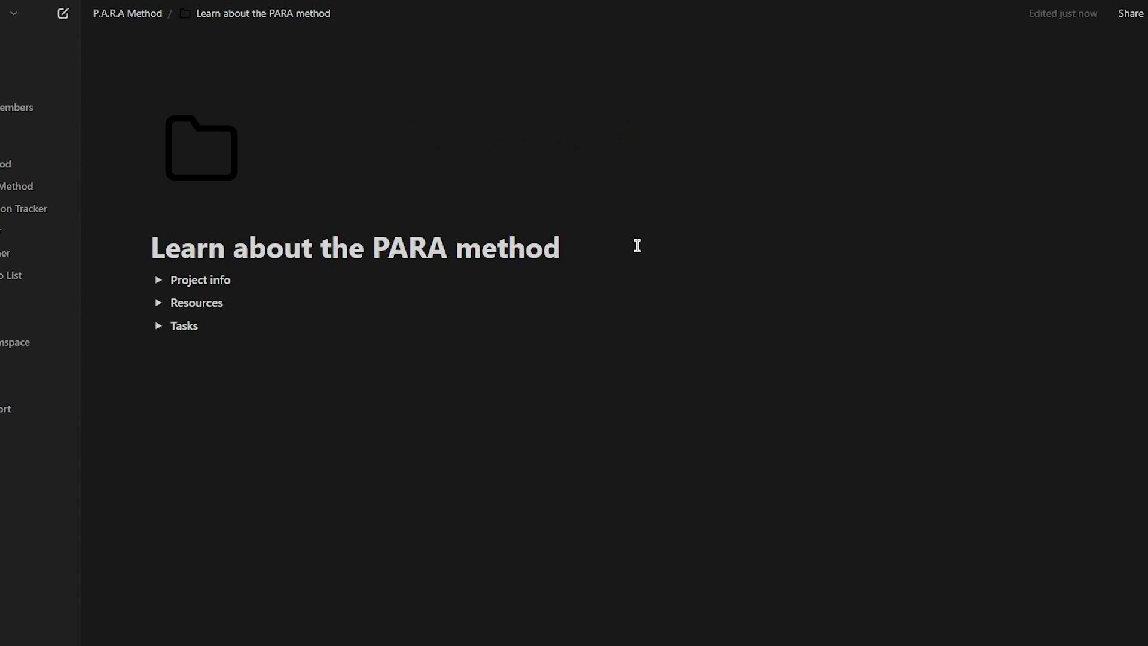
click(158, 282)
click(159, 281)
click(127, 13)
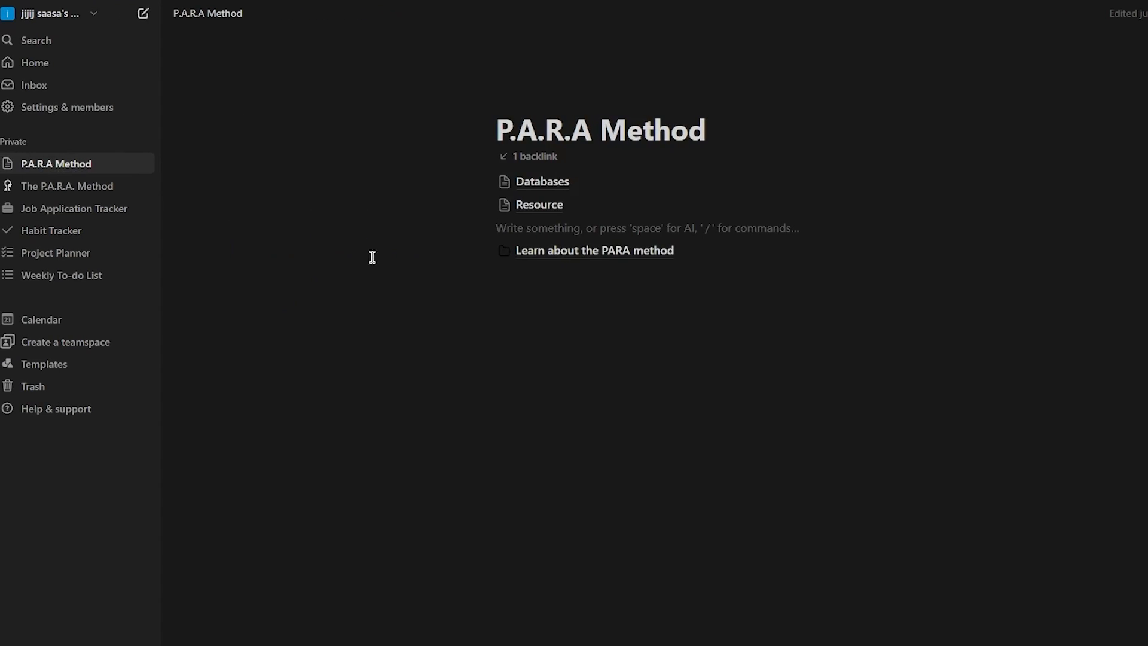
click(382, 310)
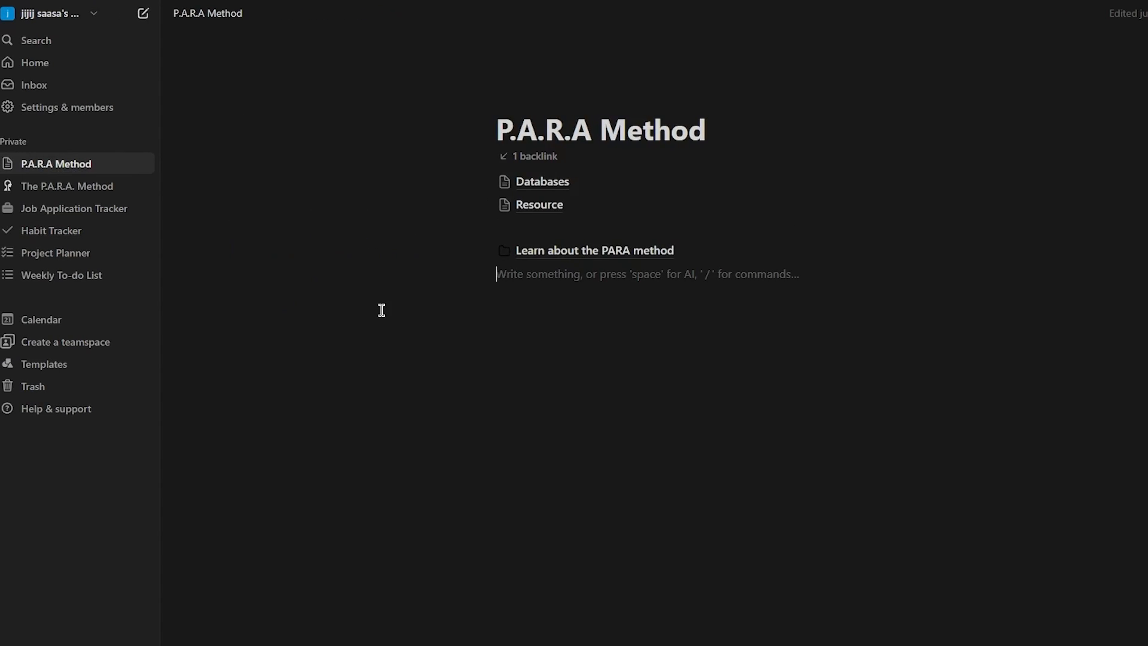
click(211, 20)
click(204, 17)
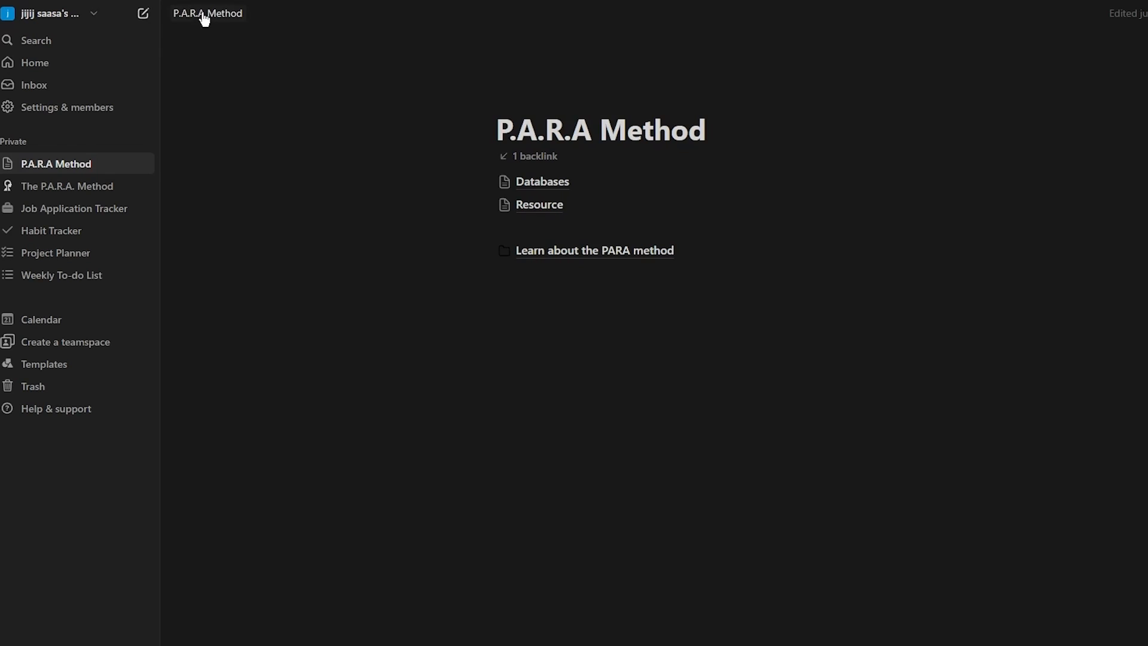
click(204, 17)
click(249, 132)
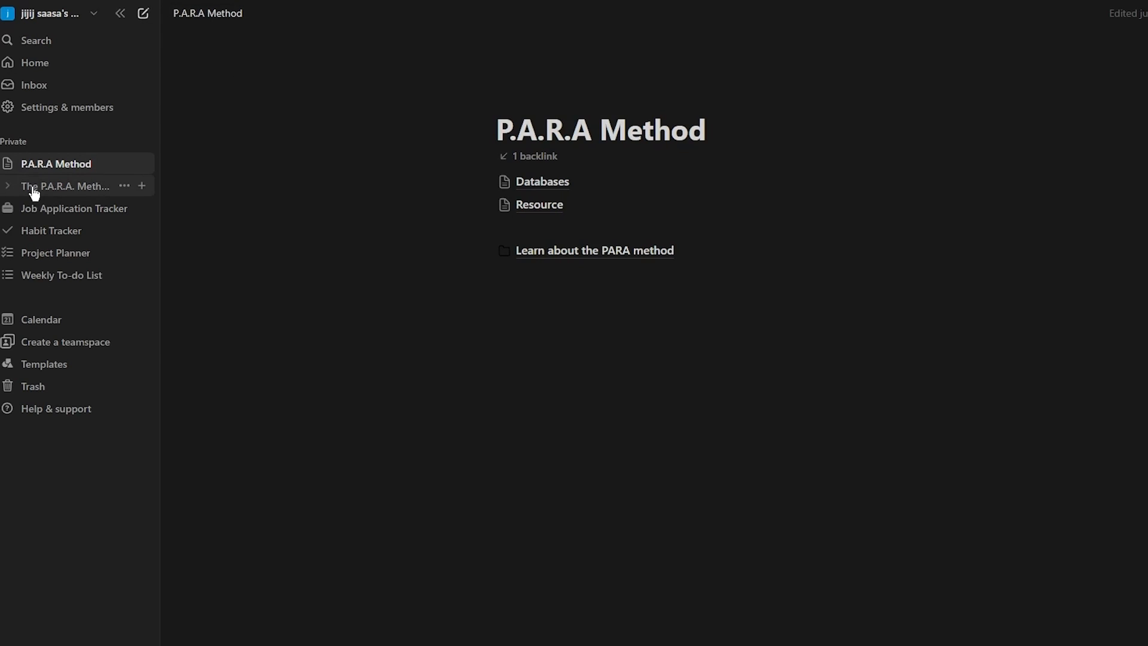
Search the templates for para and add the Product Launch Tracker template to the workspace
click(55, 374)
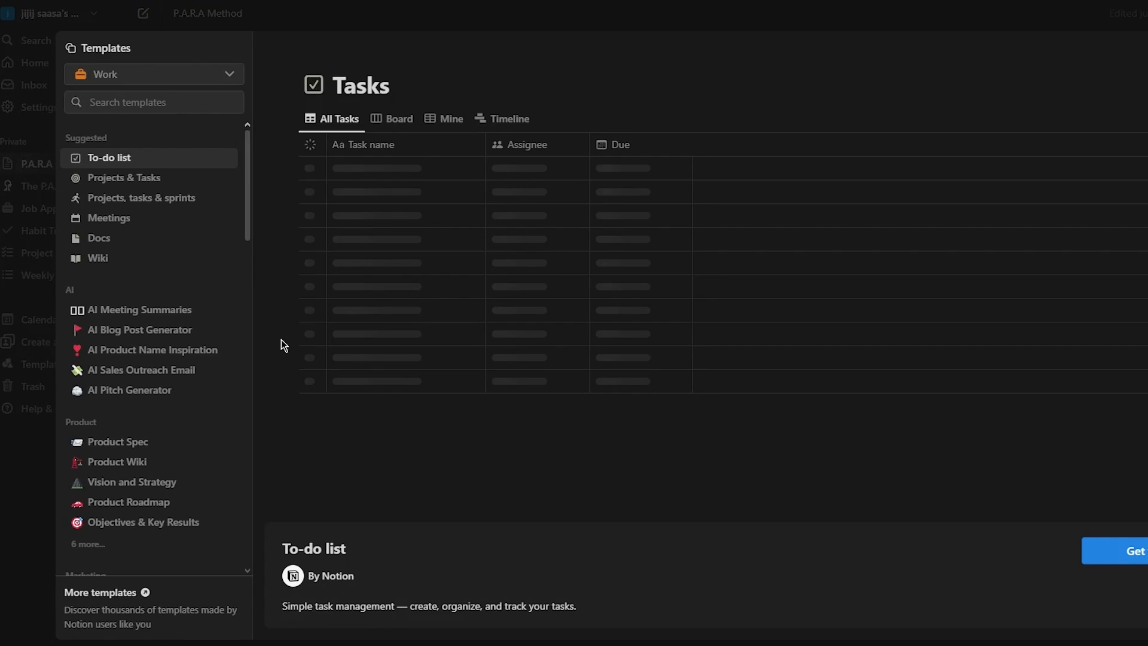
click(173, 104)
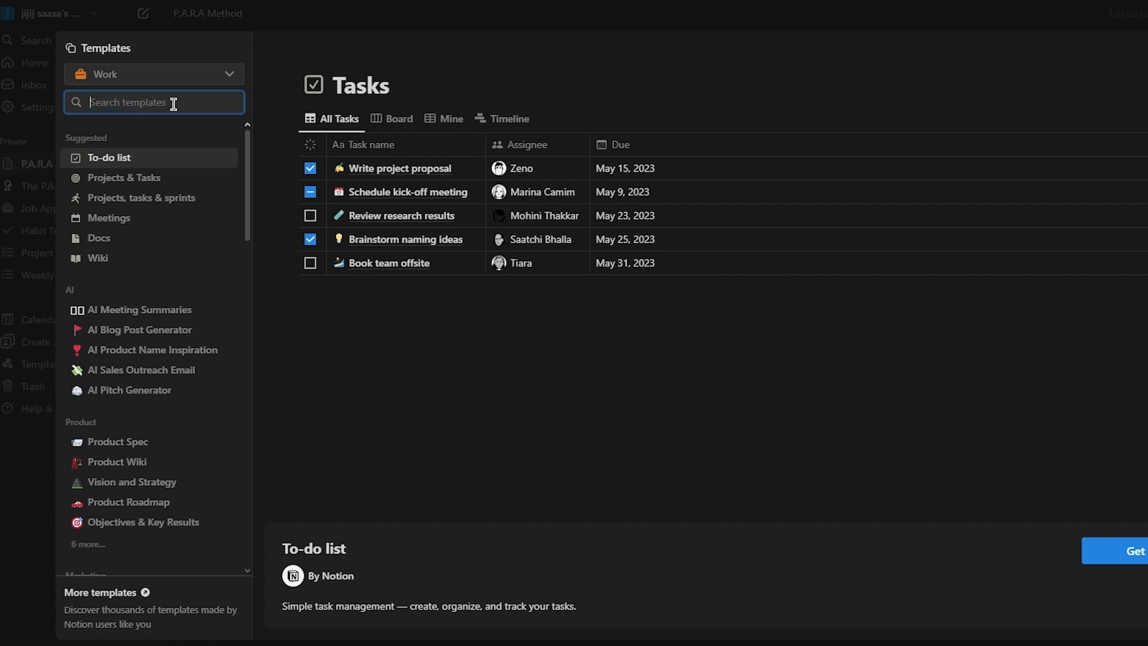
text(para)
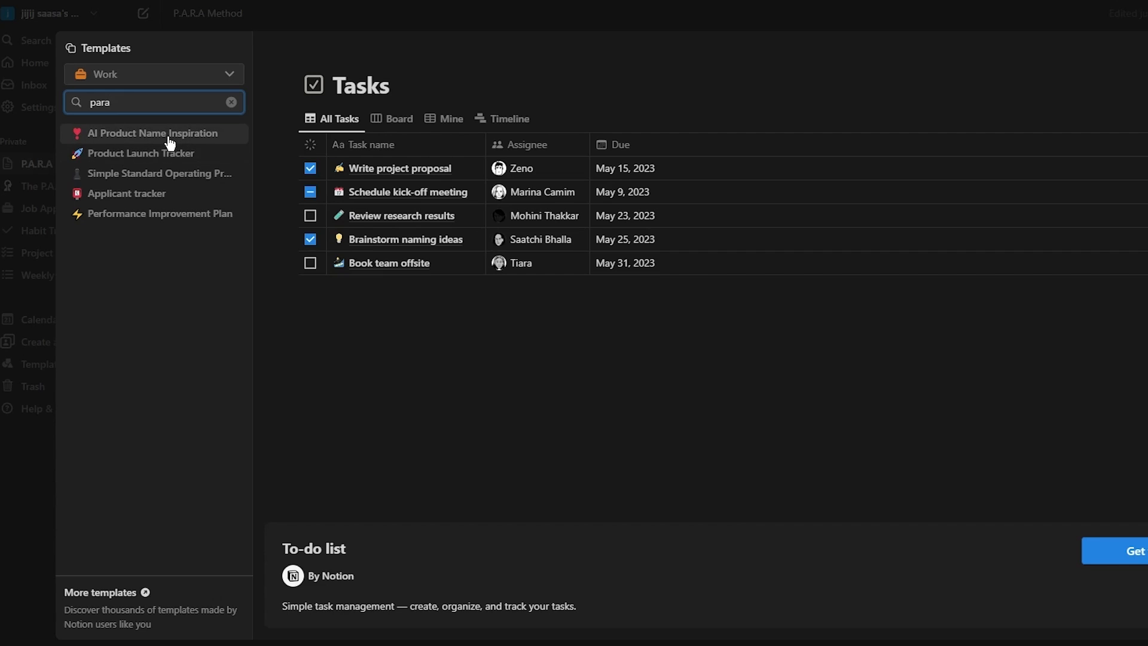
click(168, 154)
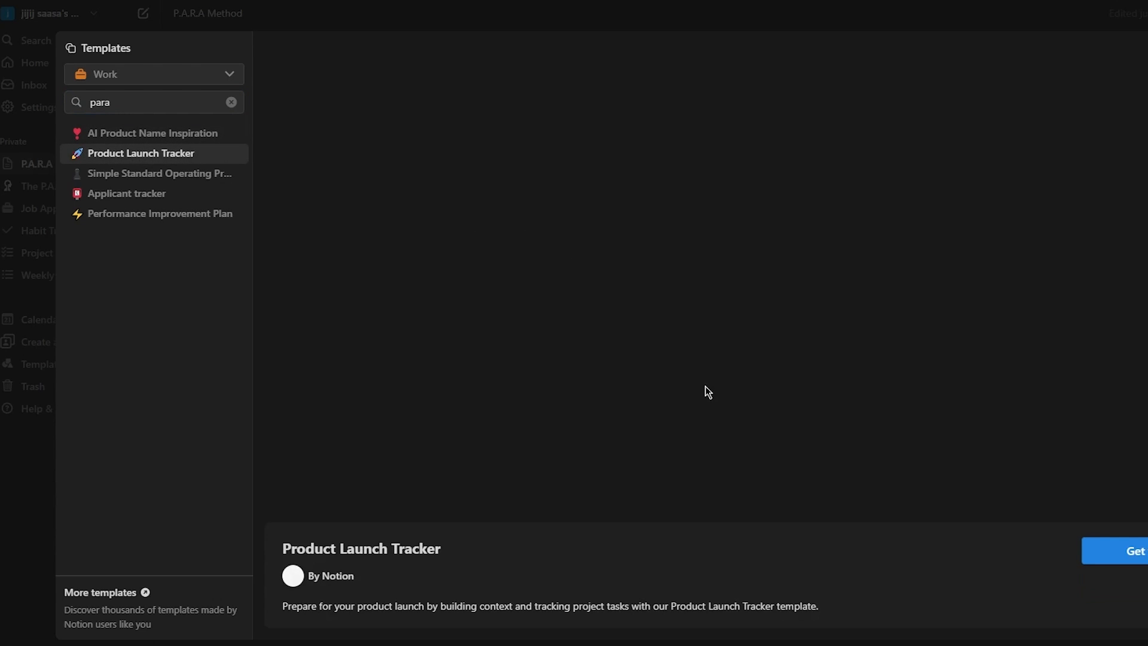
click(1113, 551)
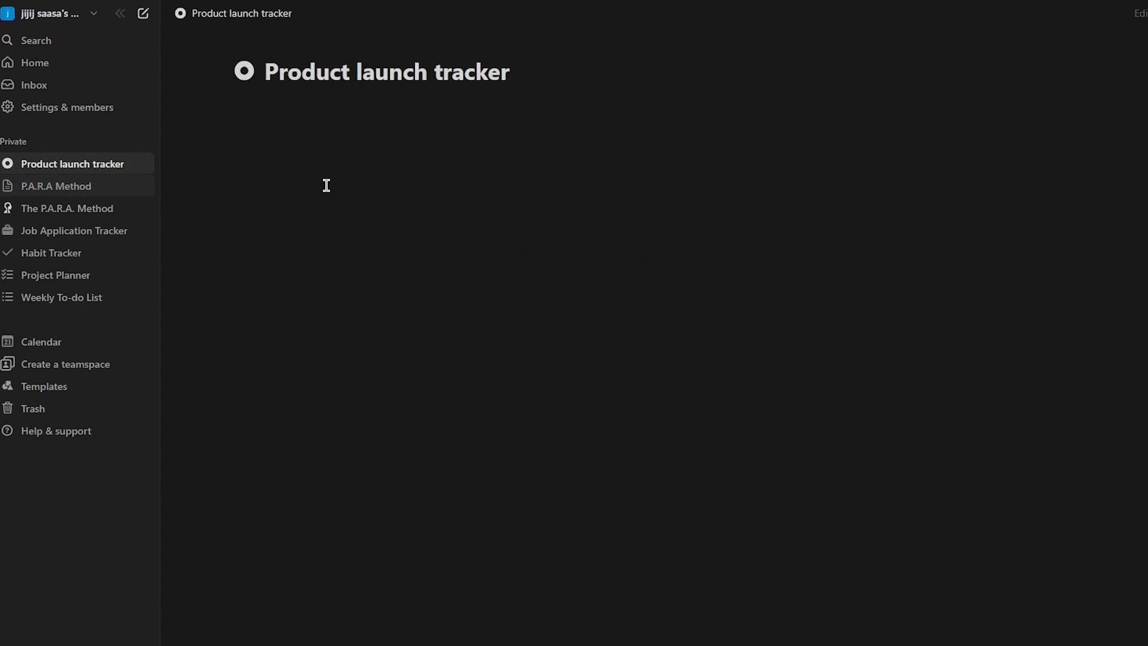
Move the Product launch tracker into the P.A.R.A Method page and check its entry and available actions there
drag(84, 169, 71, 190)
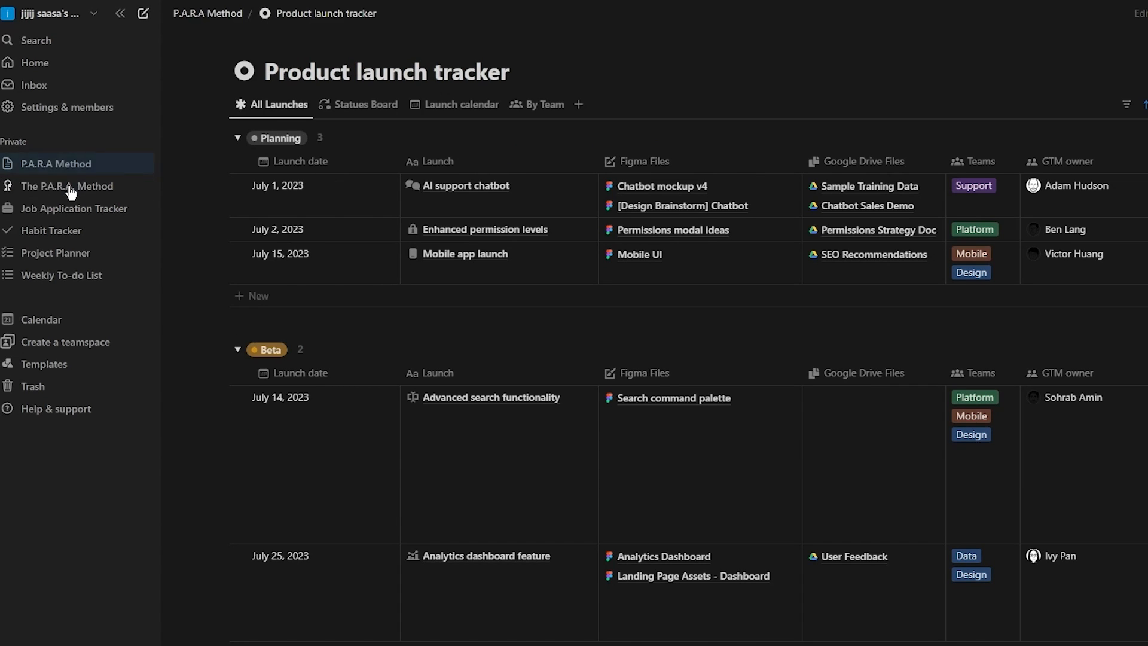
click(60, 165)
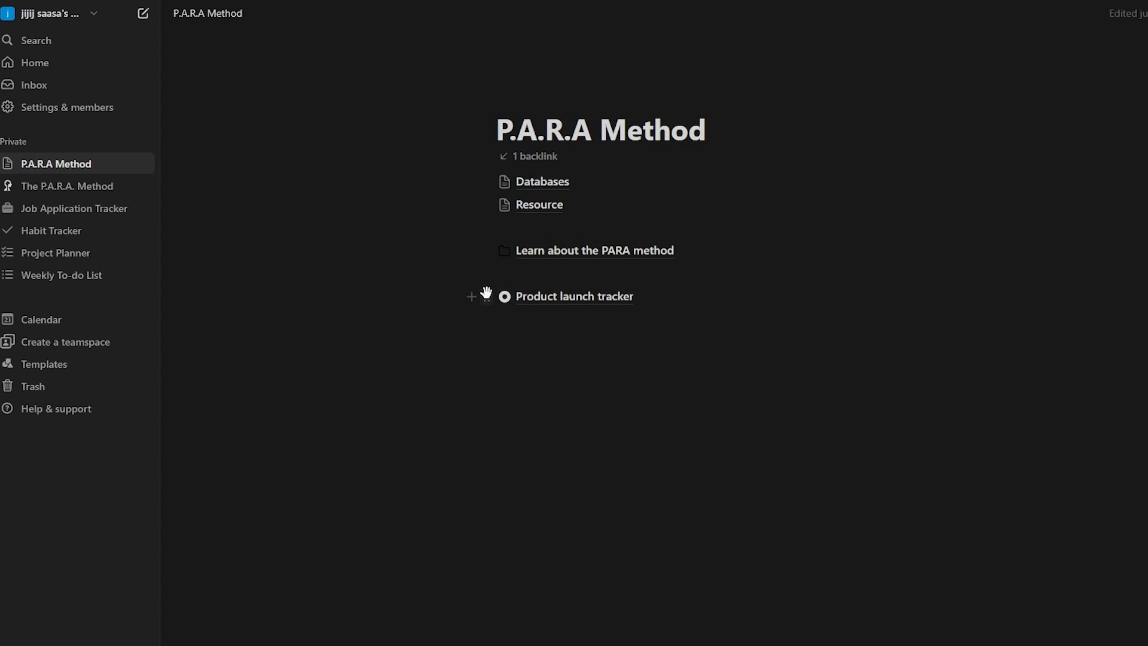
click(486, 295)
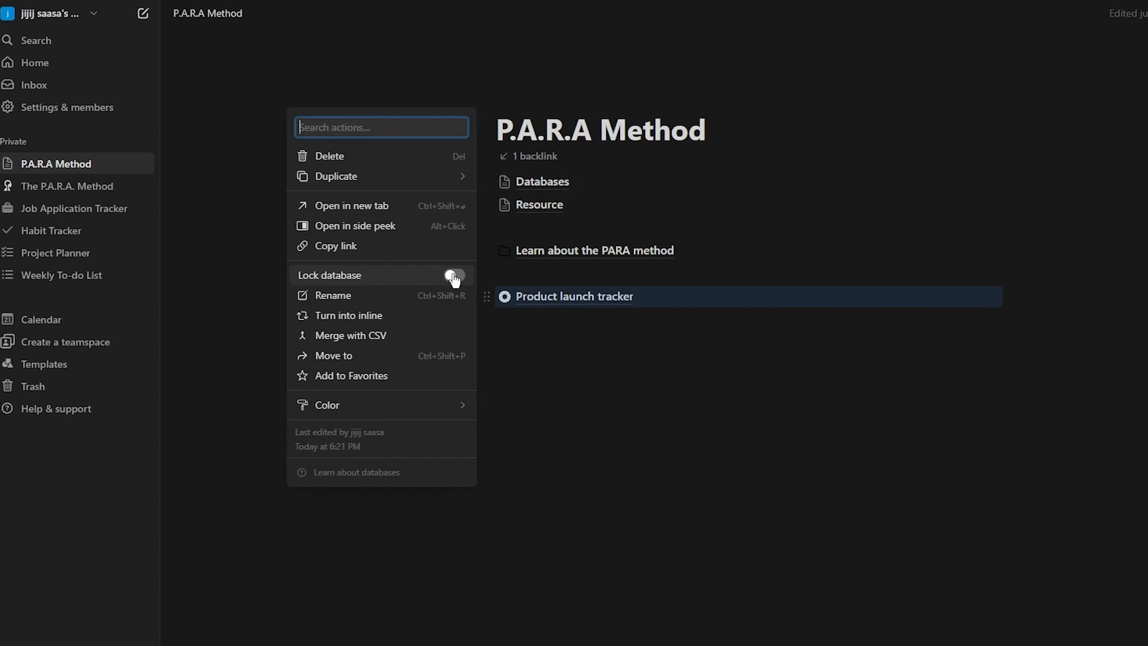
click(651, 411)
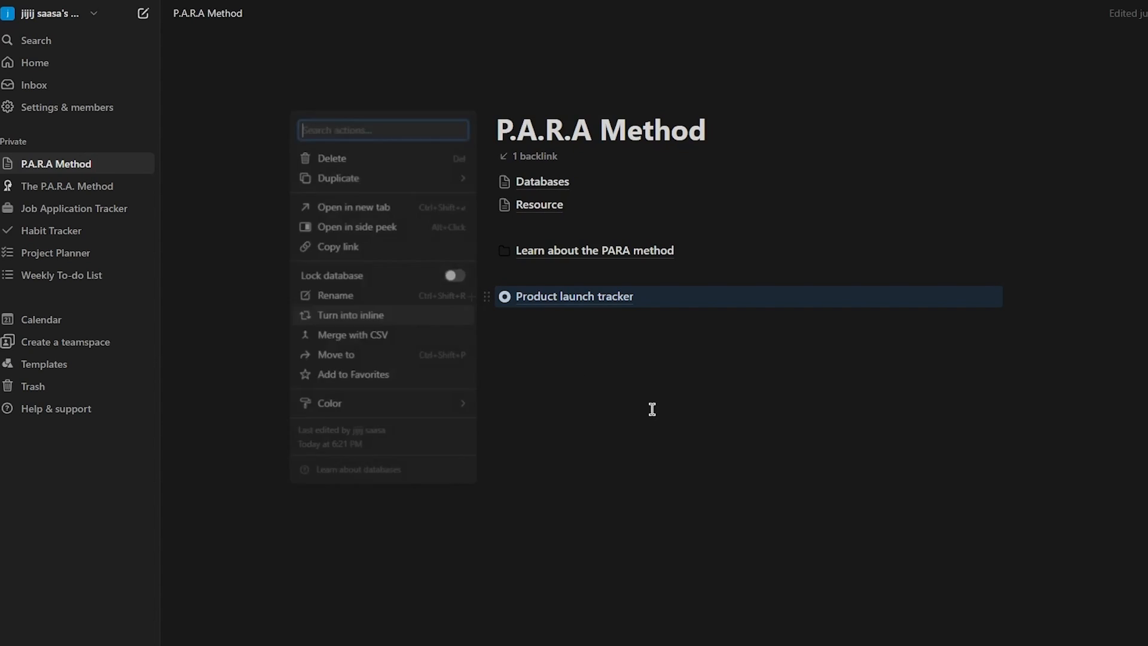
Open the Product launch tracker and look through its Planning, Beta, Alpha and Live launch groups
click(619, 298)
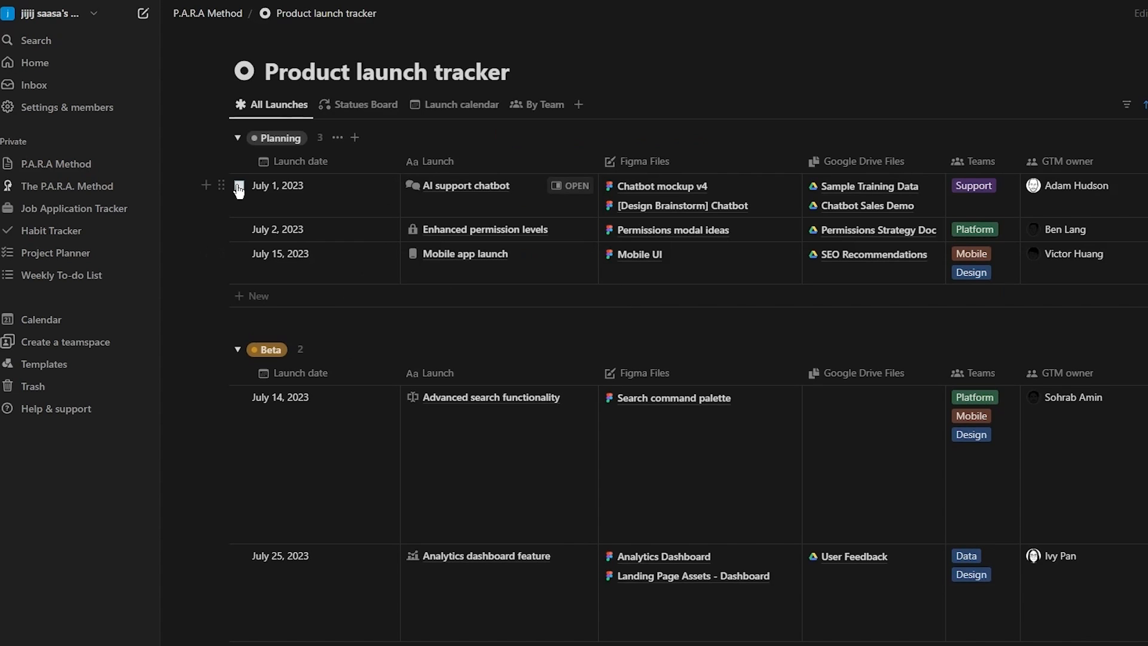
scroll(433, 198, down, 5)
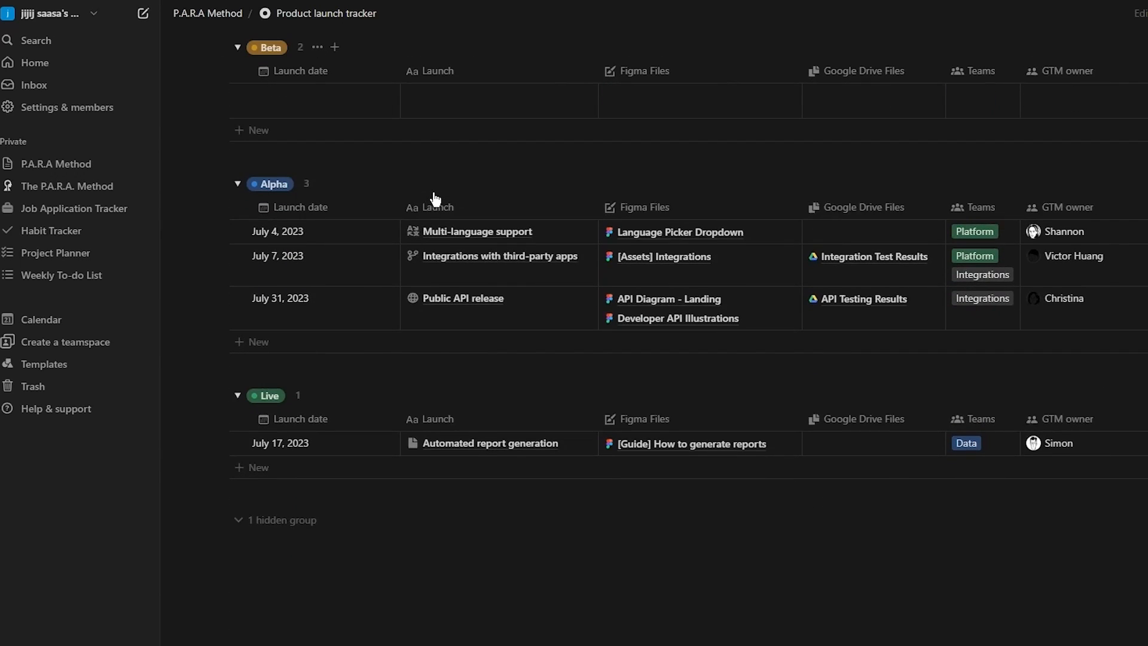
scroll(434, 198, up, 5)
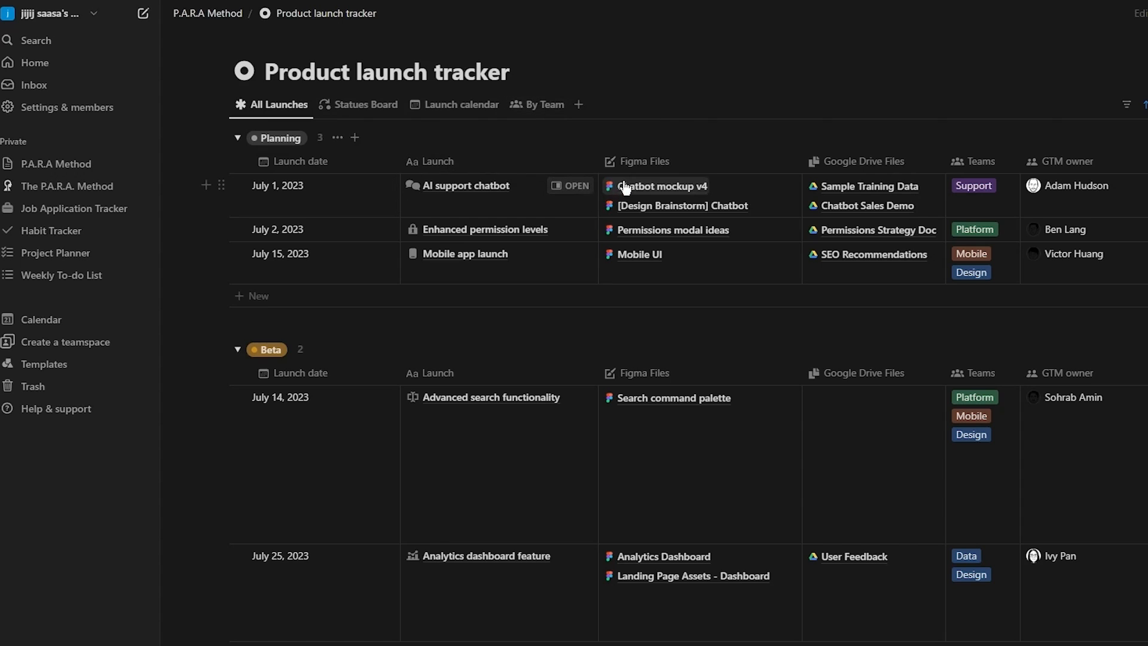
mouse_move(859, 186)
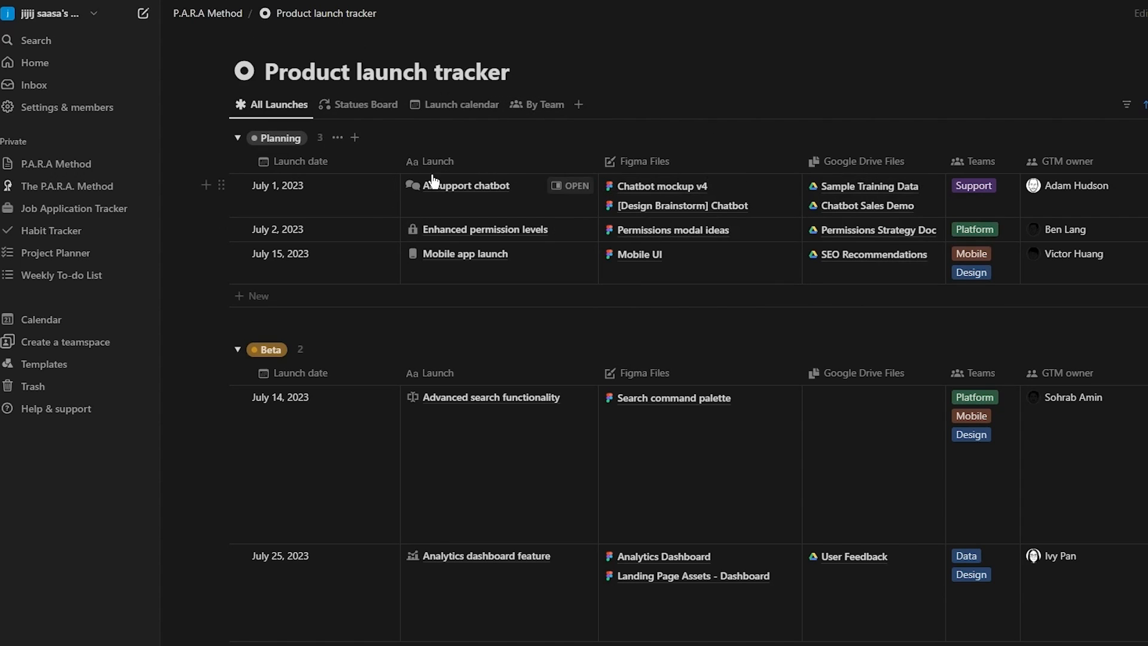
Create a sub-page titled Project on the empty line below Resource in the P.A.R.A Method page
click(58, 171)
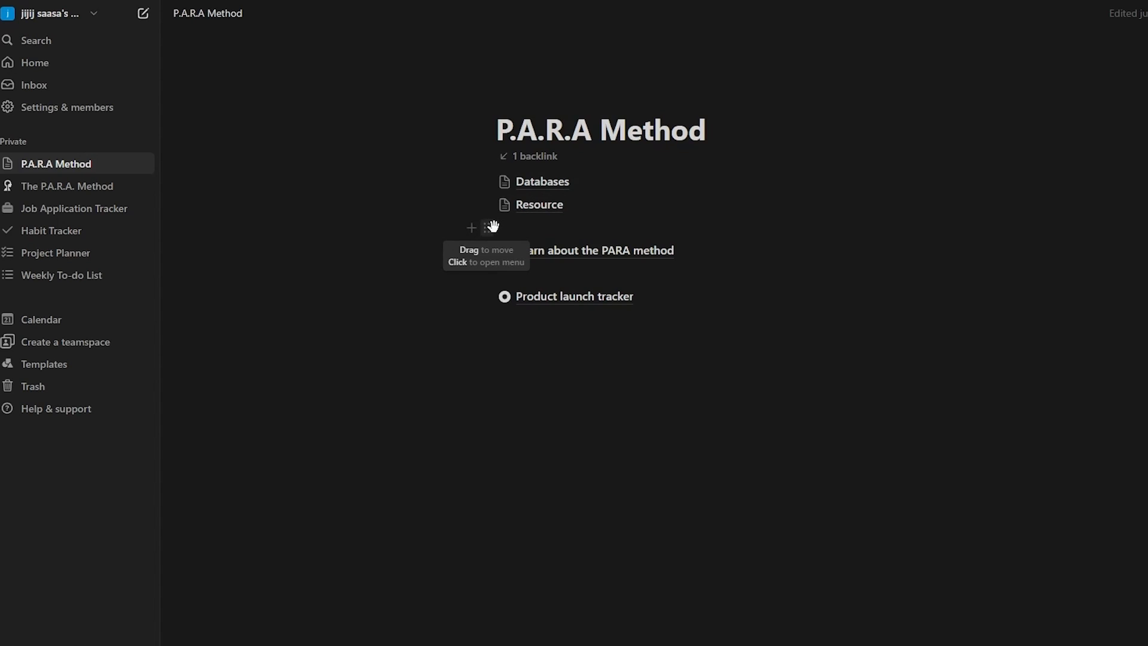
click(500, 228)
text(/p)
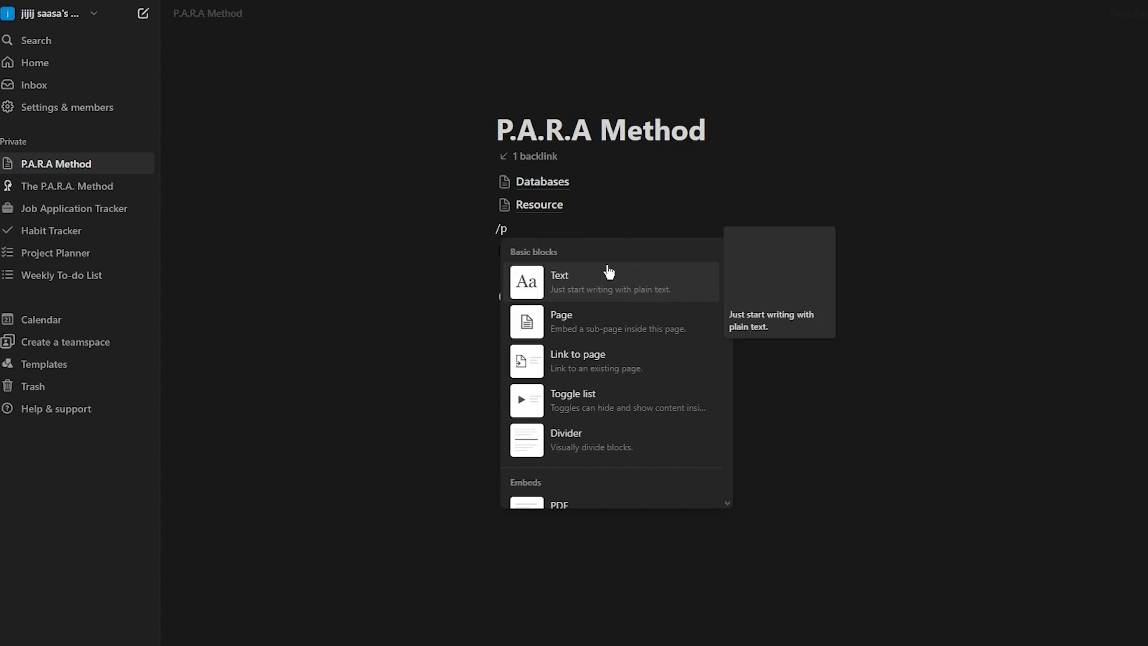
click(584, 312)
text(P)
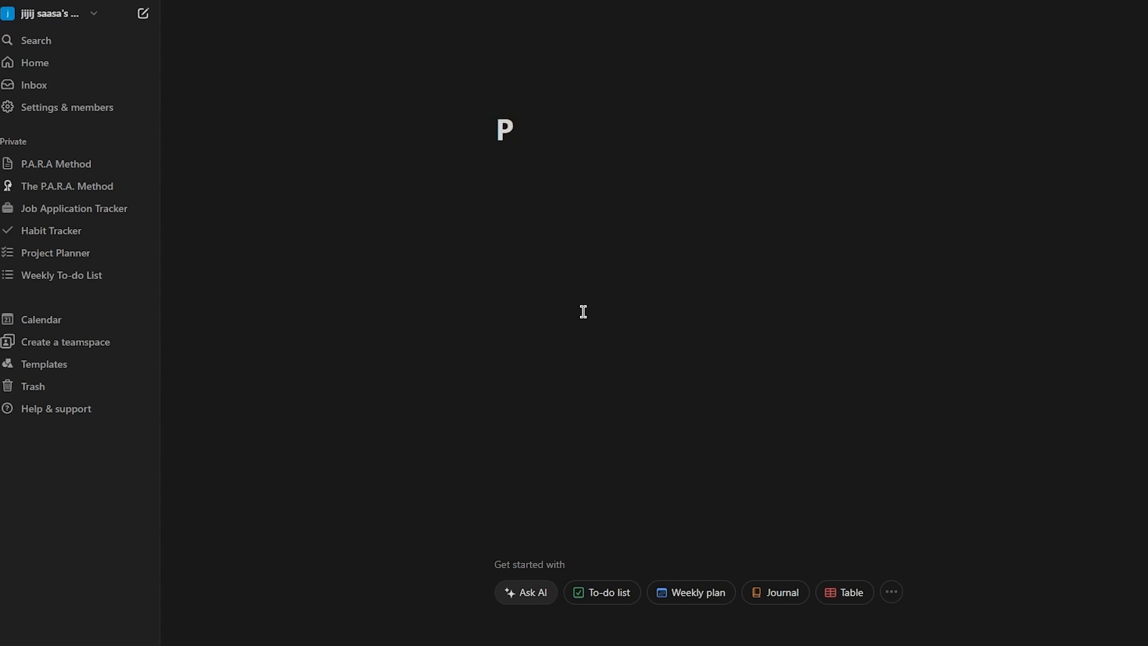
text(roject)
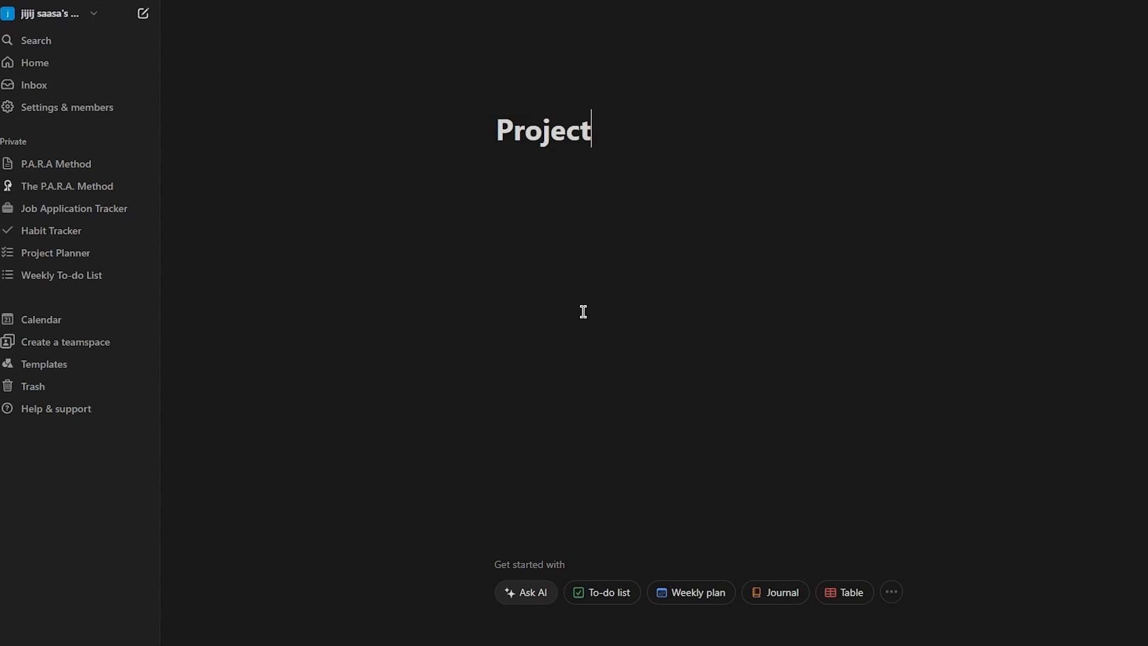
key(Return)
text(/)
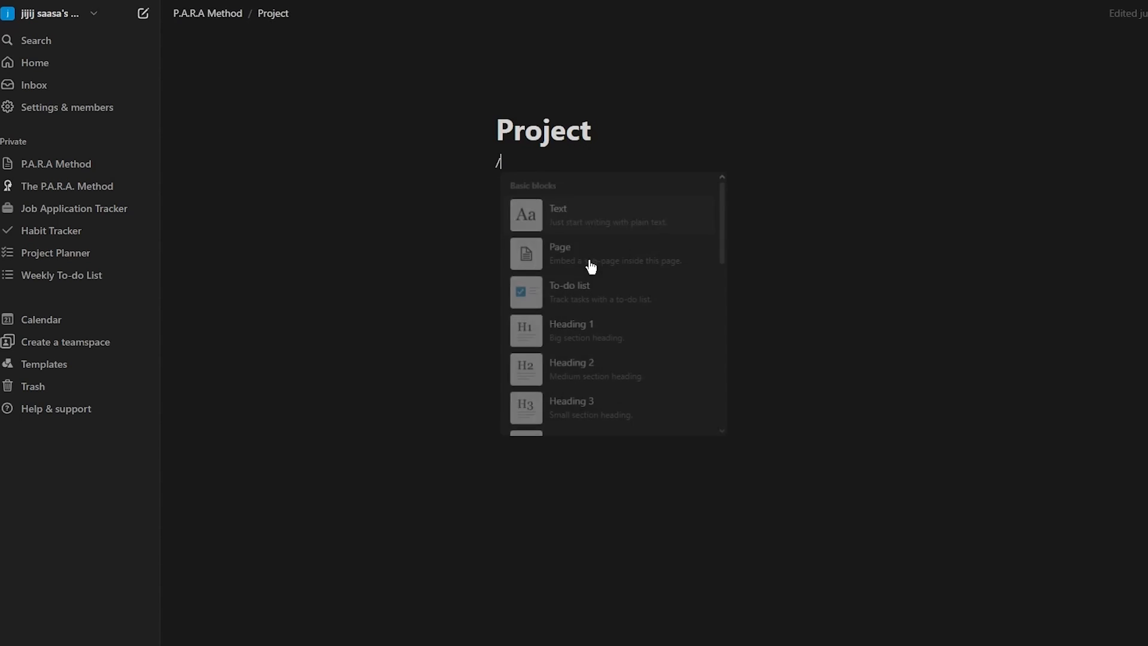
scroll(606, 372, down, 3)
scroll(605, 372, down, 4)
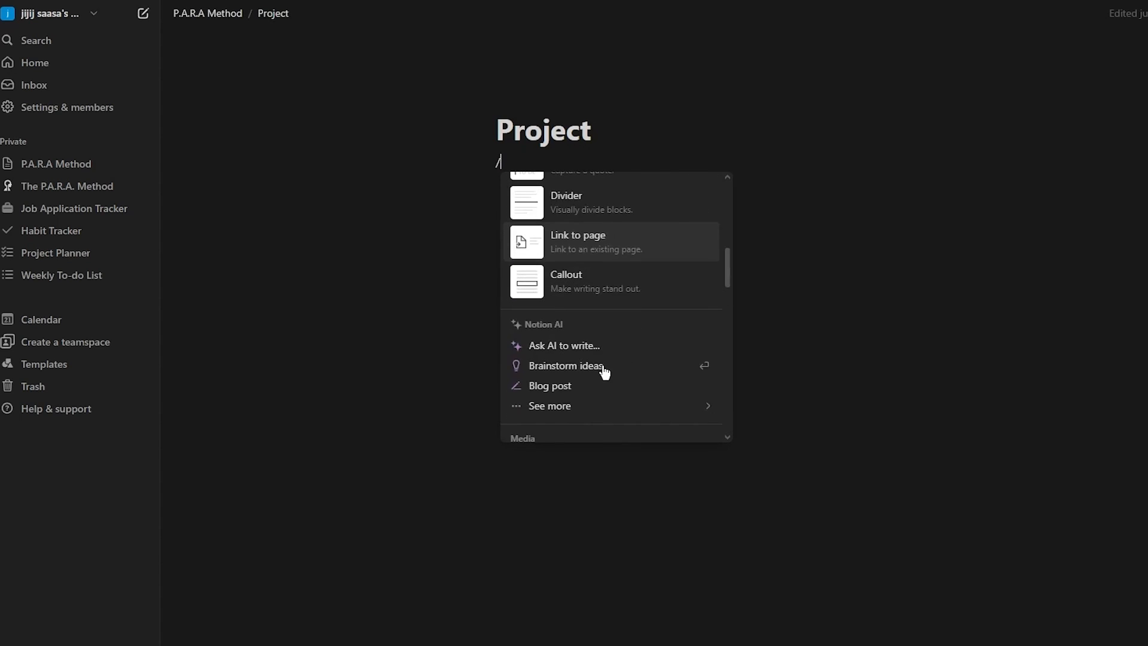
click(614, 254)
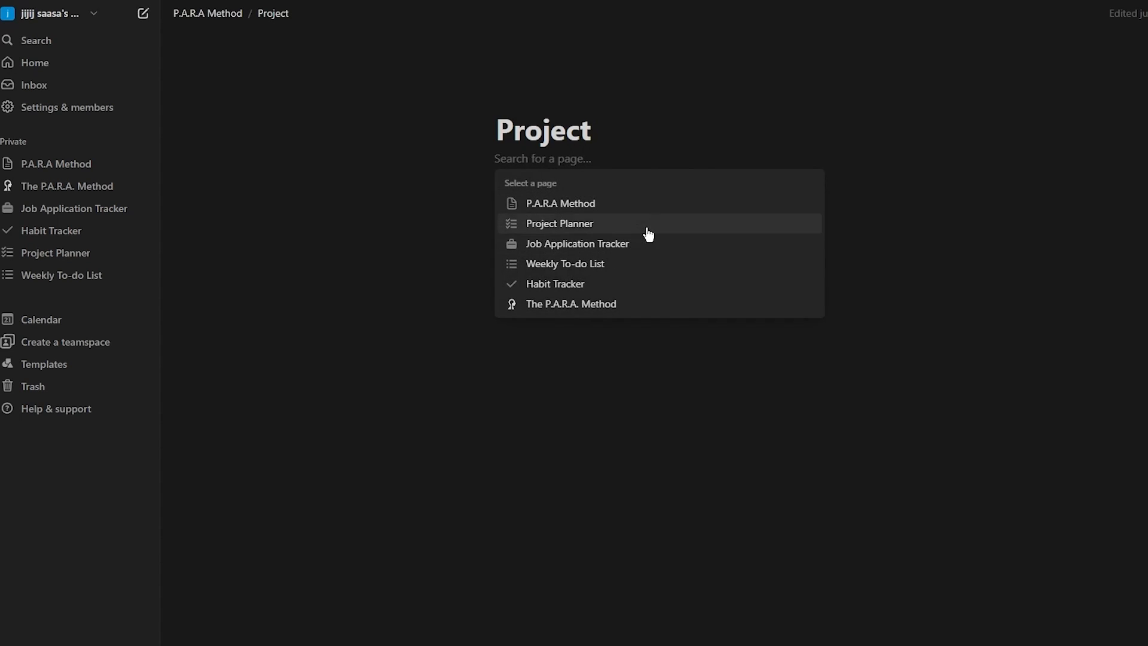
click(453, 234)
click(550, 162)
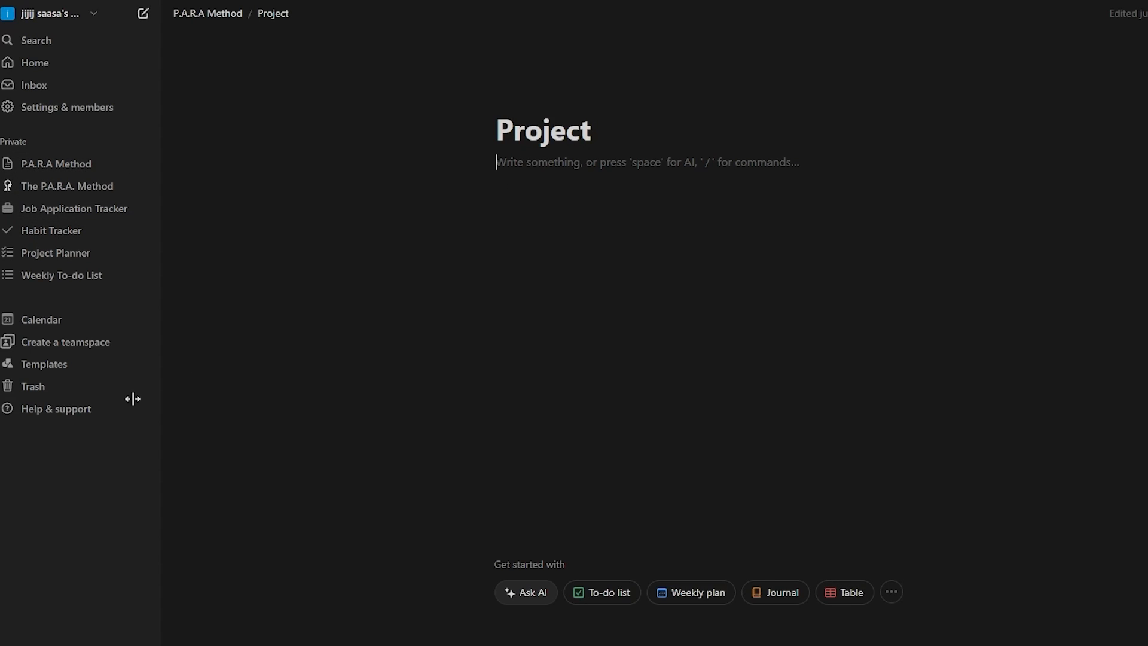
Preview the Projects & Tasks template, add it to the workspace, and open the imported page
click(60, 364)
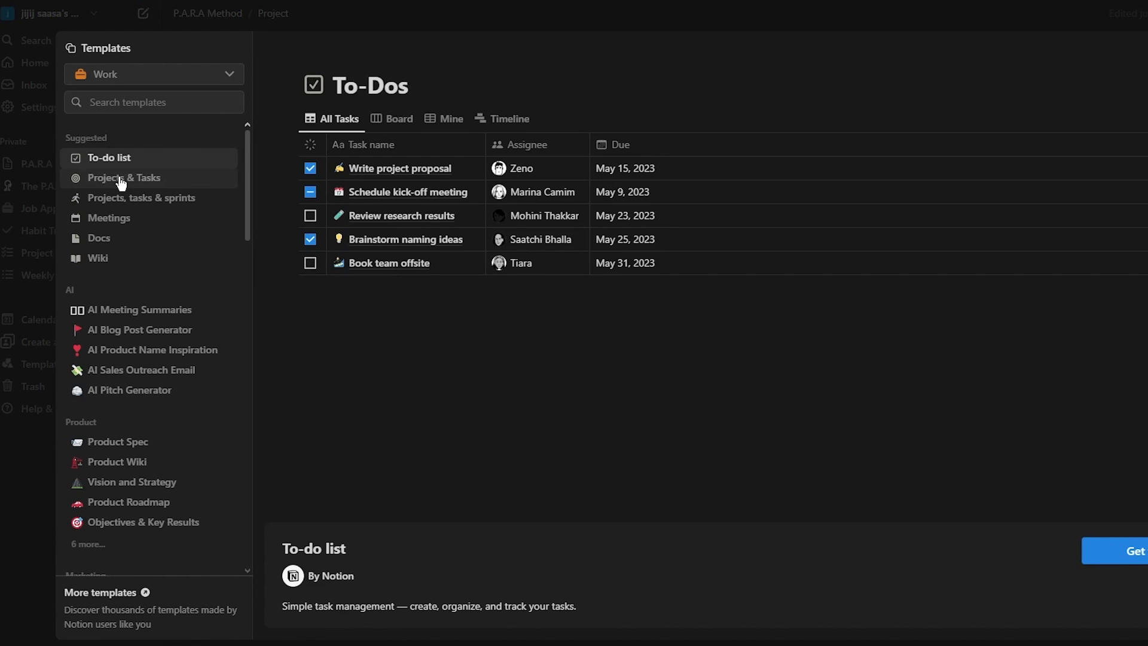
click(131, 180)
scroll(536, 375, down, 3)
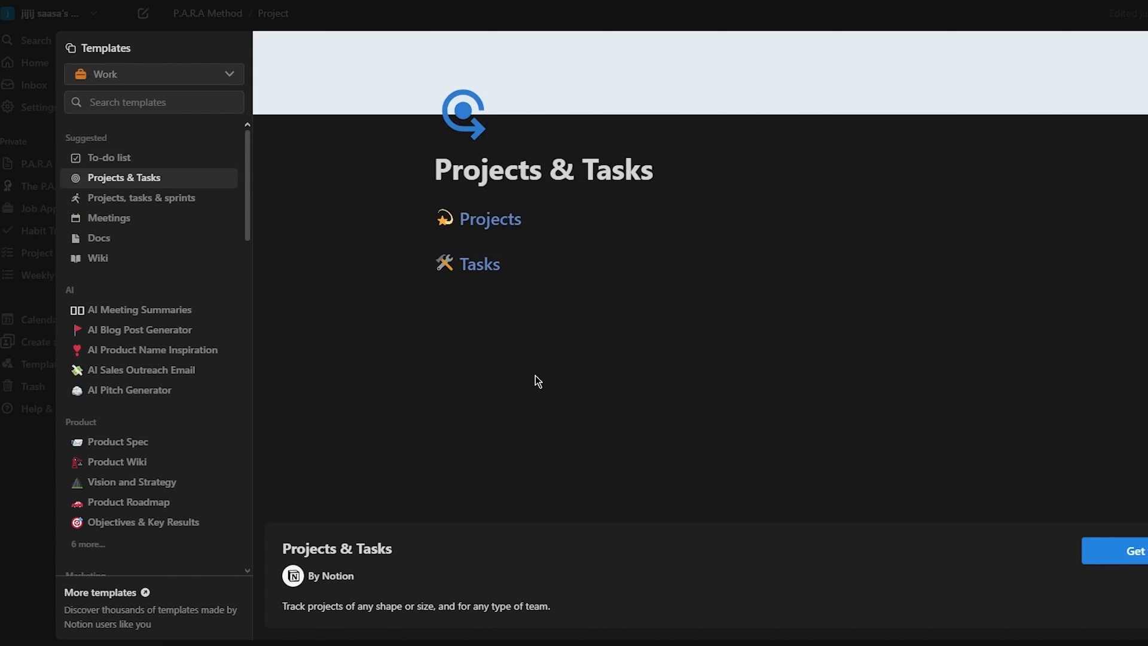
scroll(536, 375, up, 3)
scroll(535, 375, down, 8)
scroll(851, 419, up, 8)
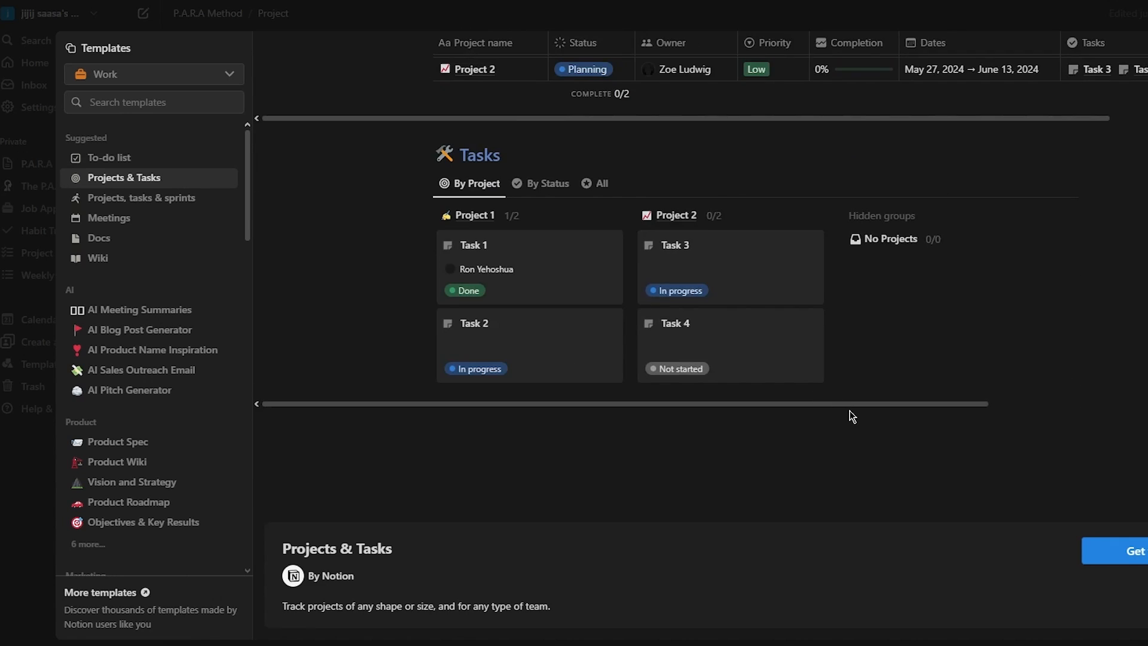
click(1131, 552)
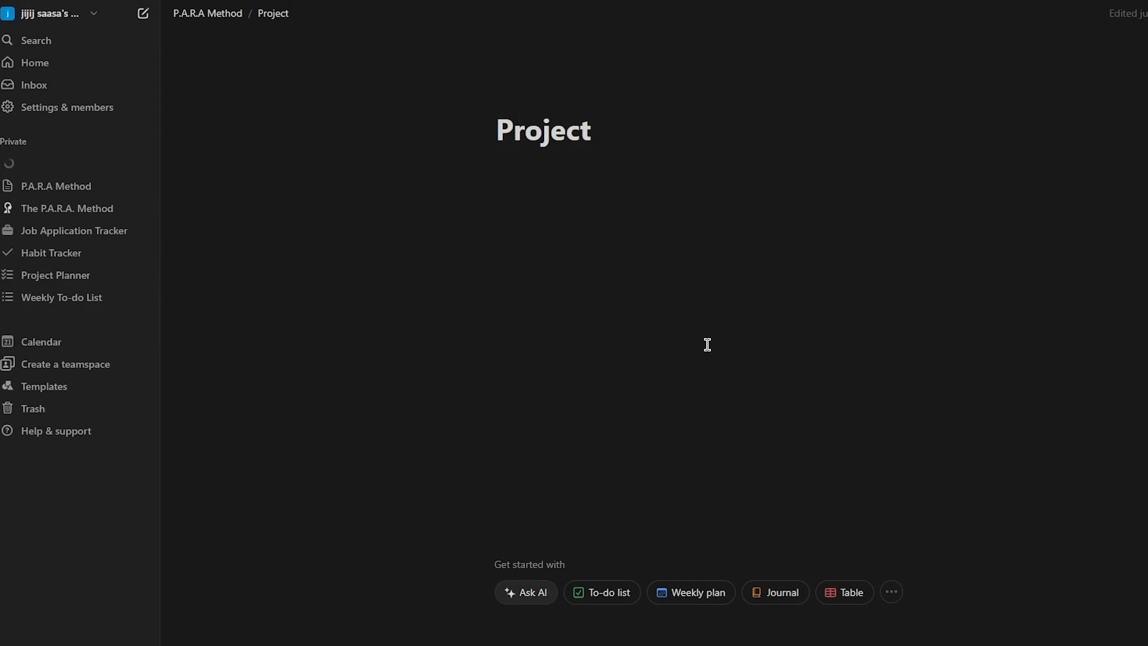
click(45, 162)
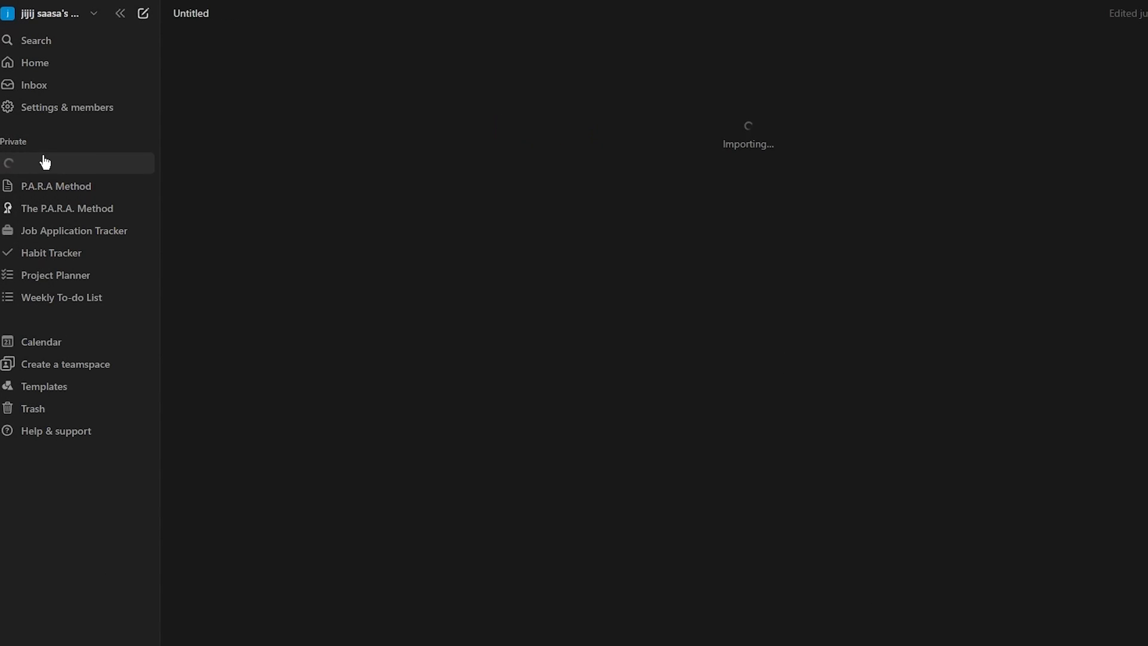
Open the Project sub-page of the P.A.R.A Method page and insert a link to the Projects & Tasks page
click(28, 187)
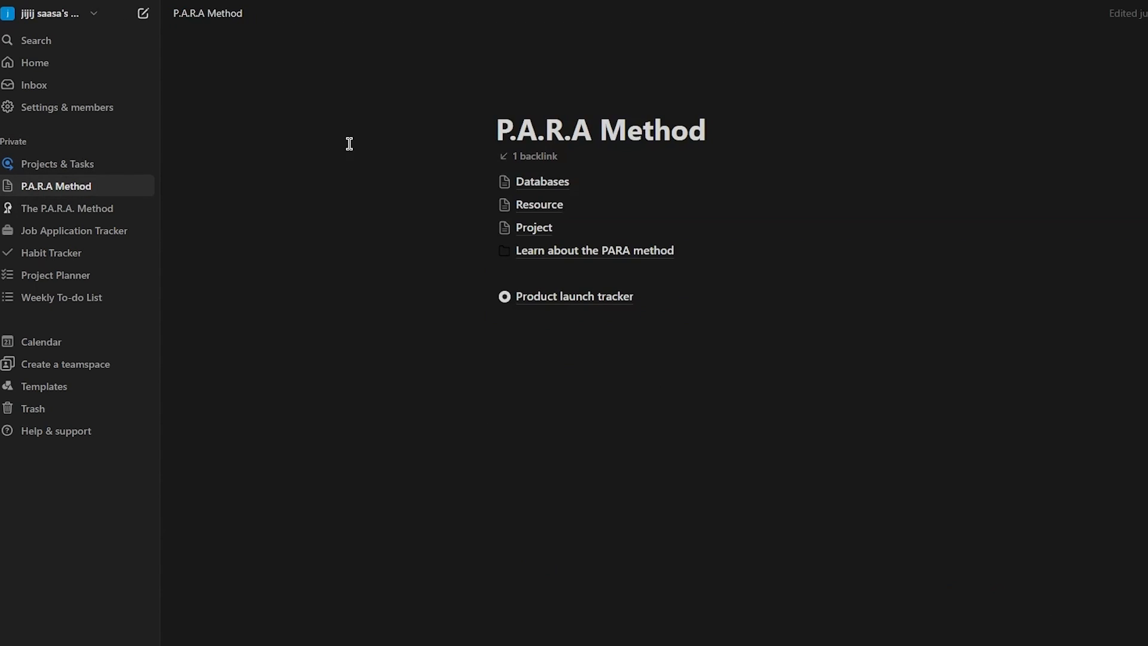
click(529, 229)
click(597, 217)
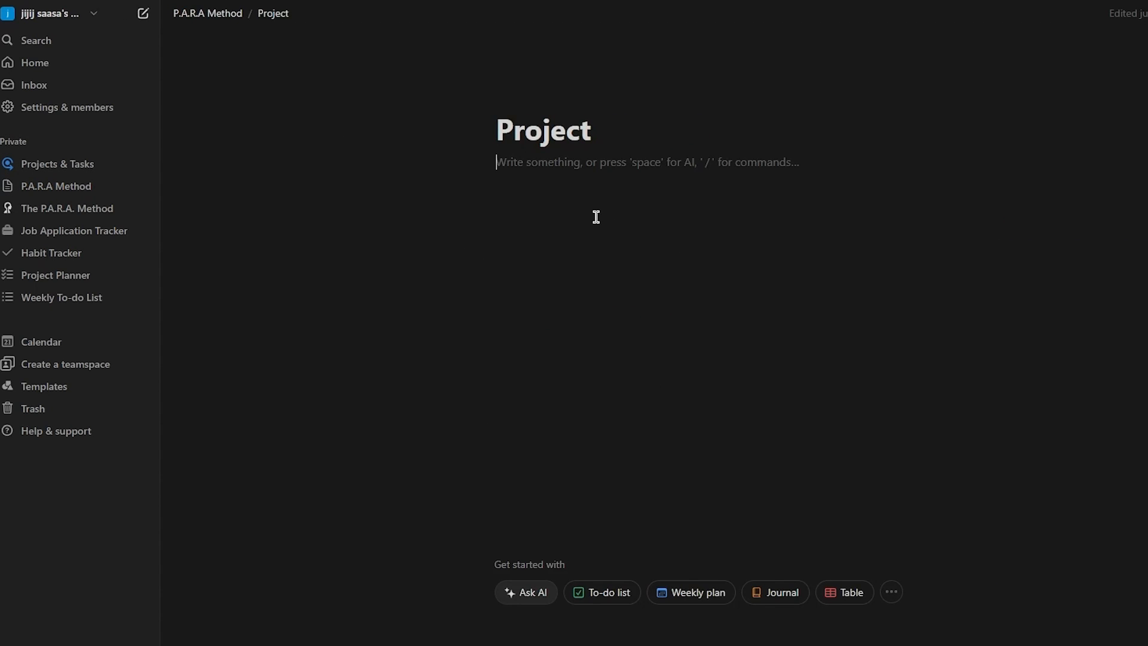
text(/)
scroll(626, 290, down, 8)
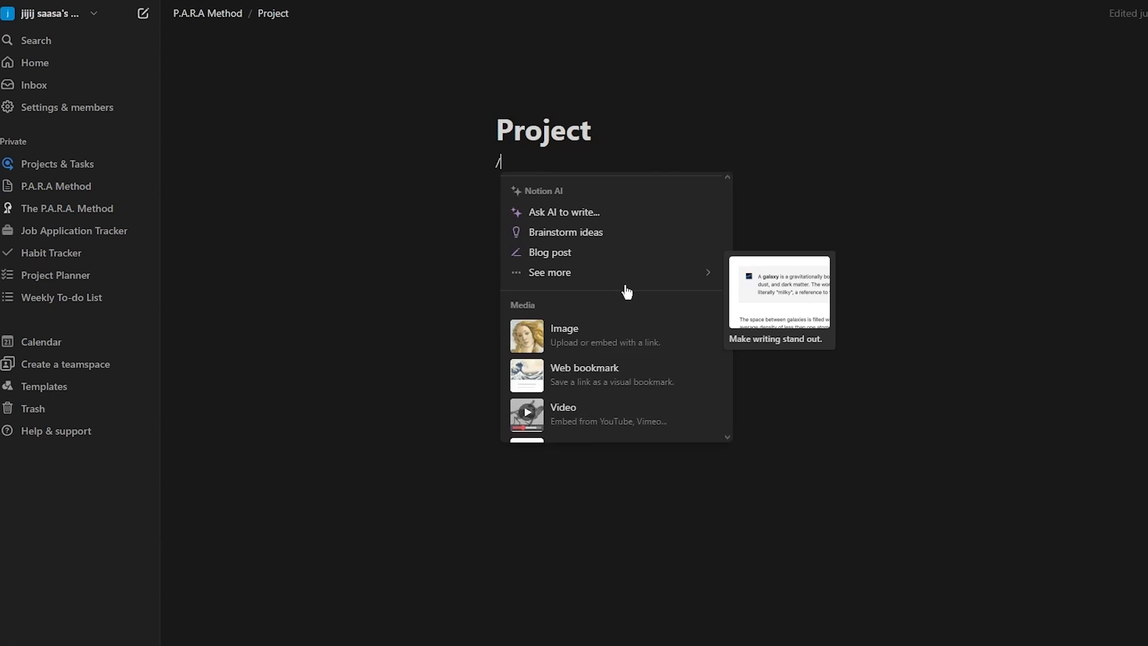
scroll(627, 291, up, 3)
click(582, 241)
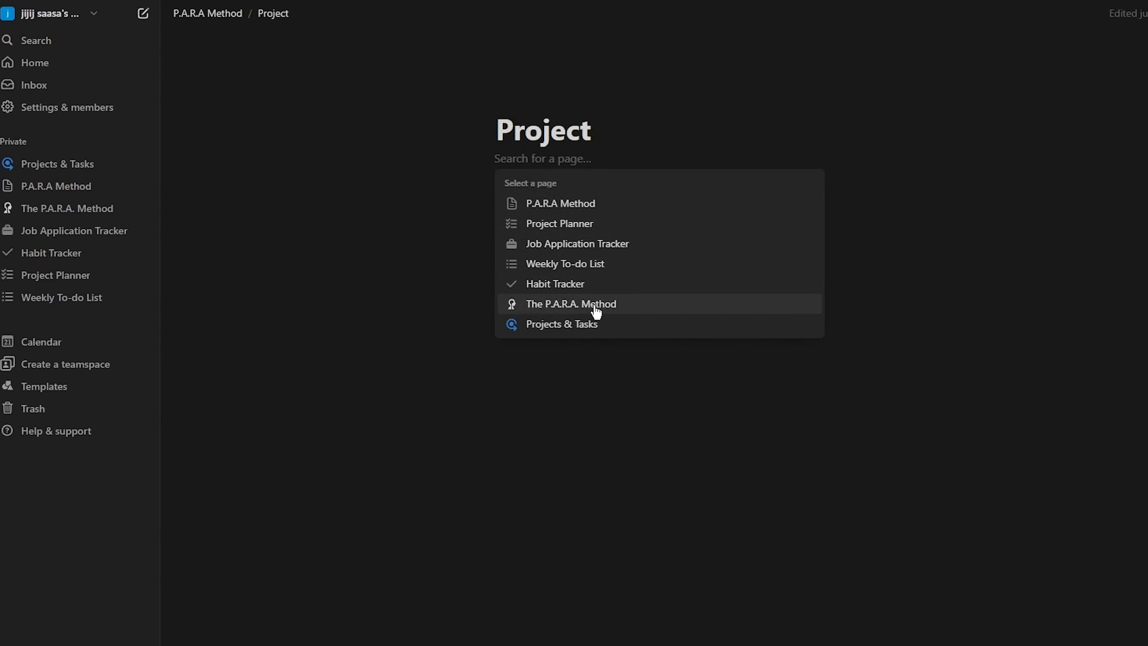
click(596, 325)
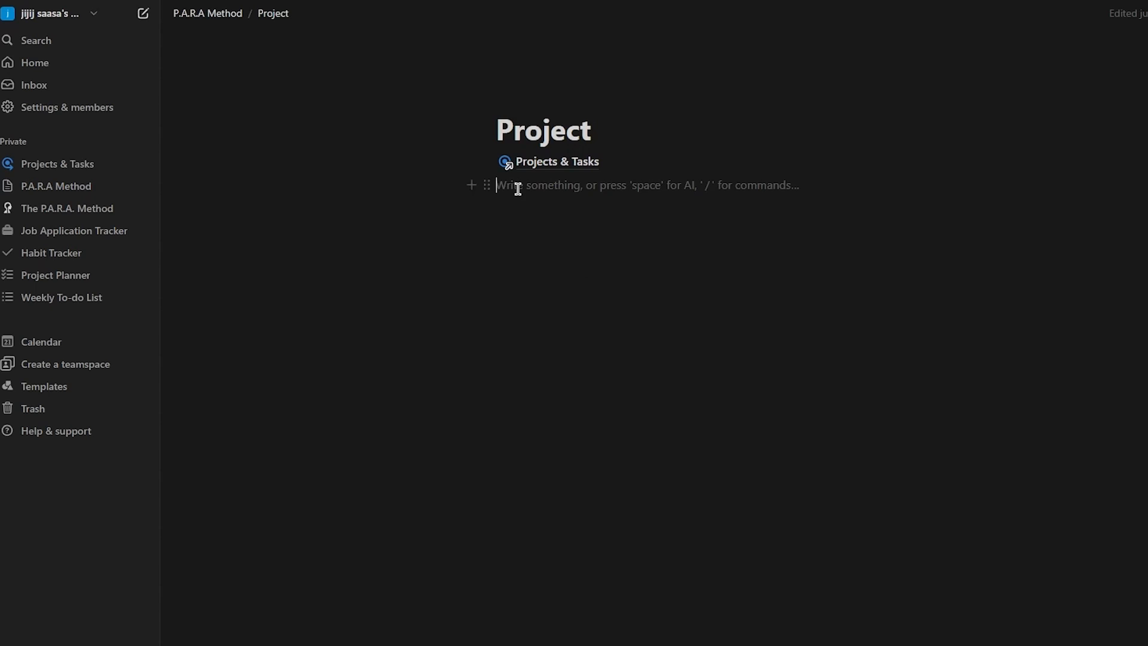
Open the linked Projects & Tasks page and look through its Projects table and Tasks board
click(586, 160)
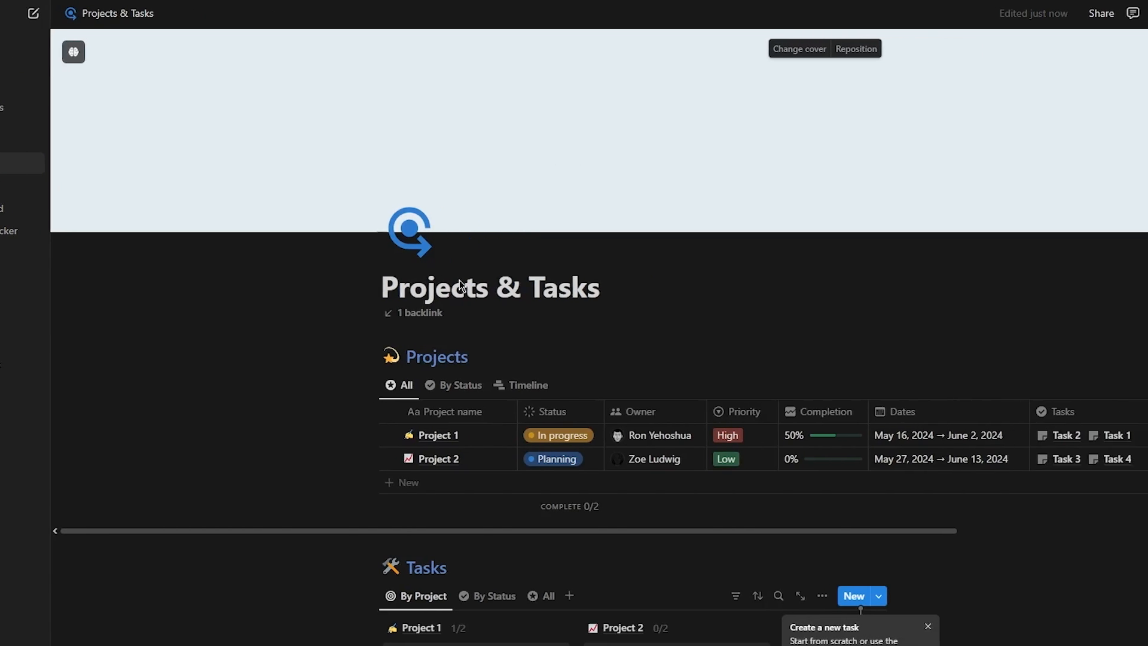
scroll(568, 352, down, 6)
scroll(567, 350, up, 6)
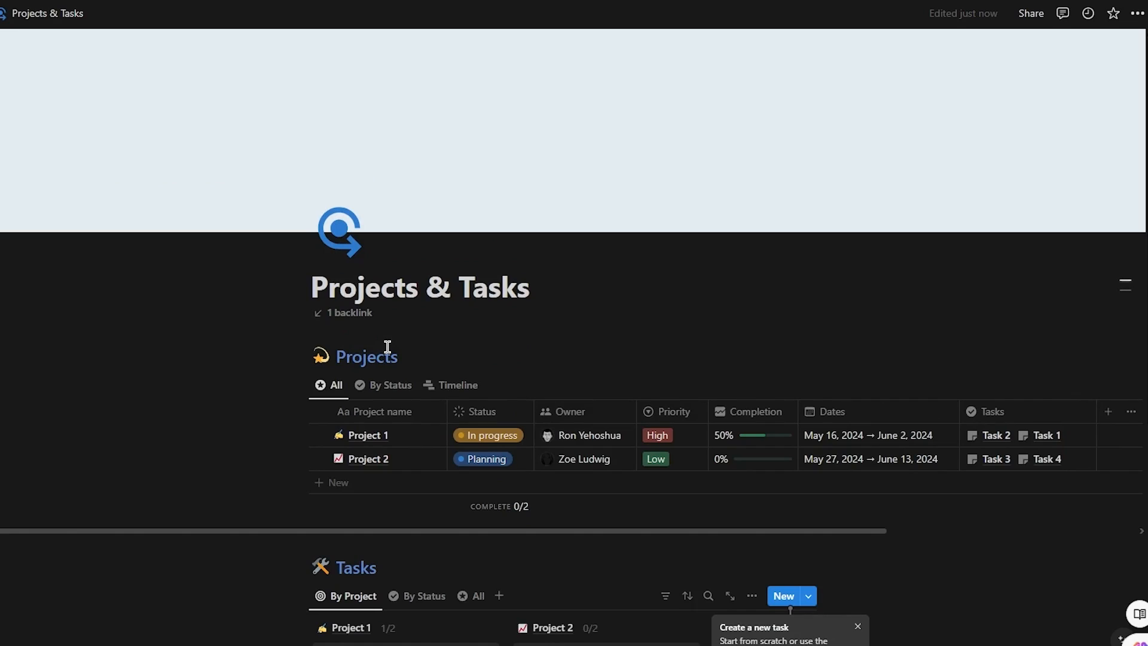
scroll(279, 388, down, 6)
scroll(281, 390, up, 6)
scroll(333, 423, down, 6)
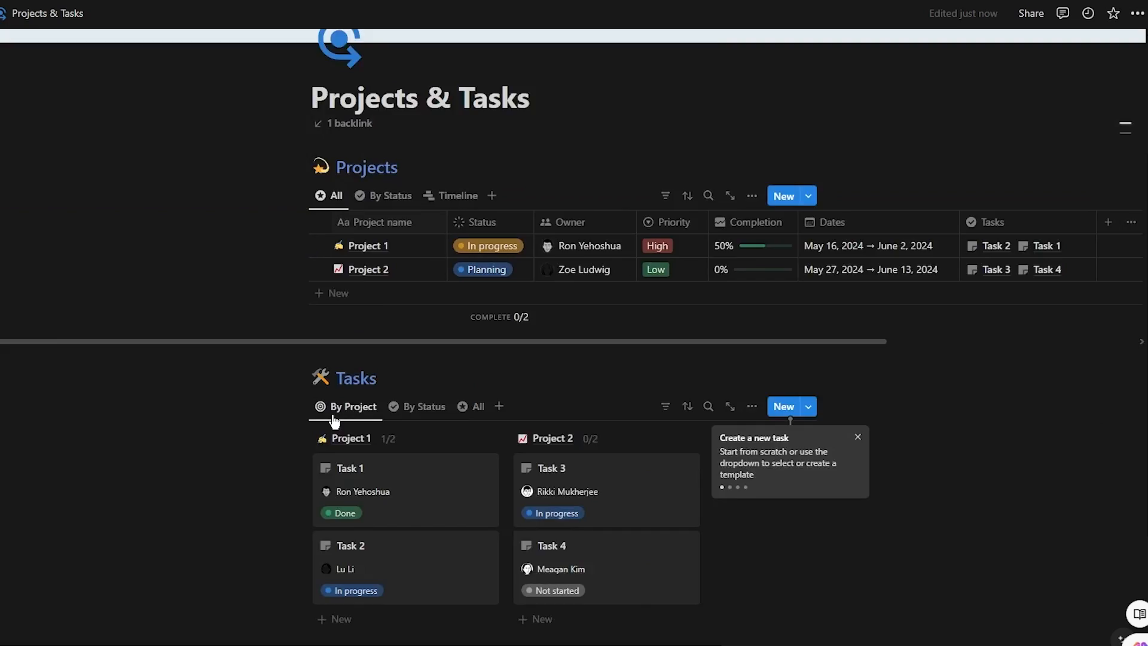
scroll(333, 422, up, 6)
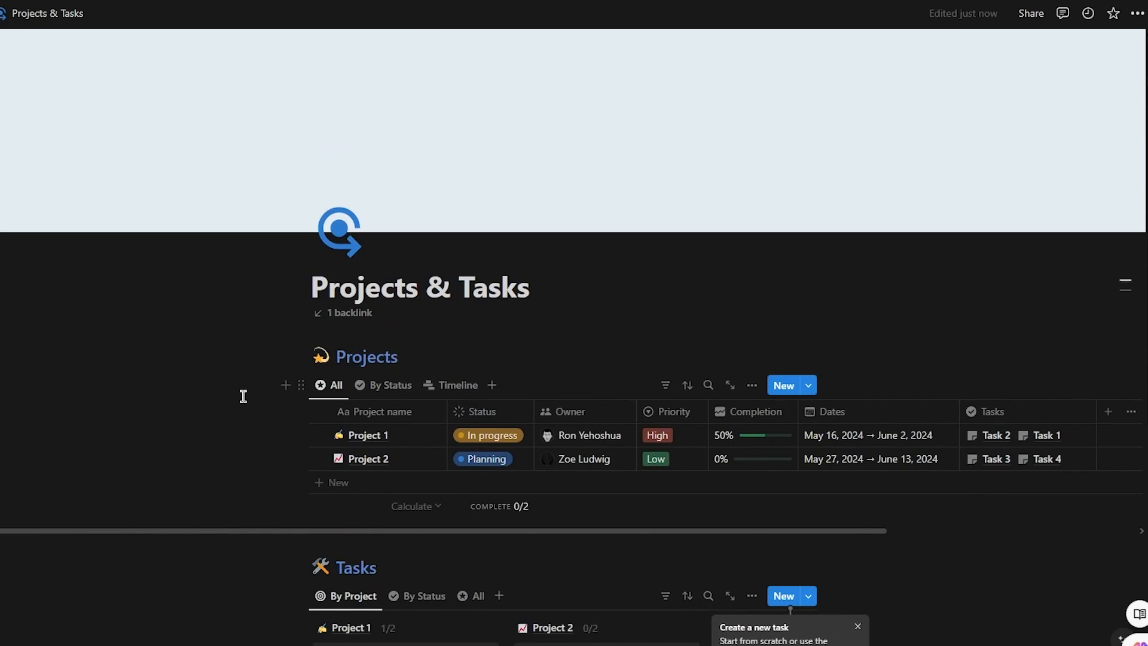
scroll(195, 389, down, 2)
scroll(195, 390, right, 2)
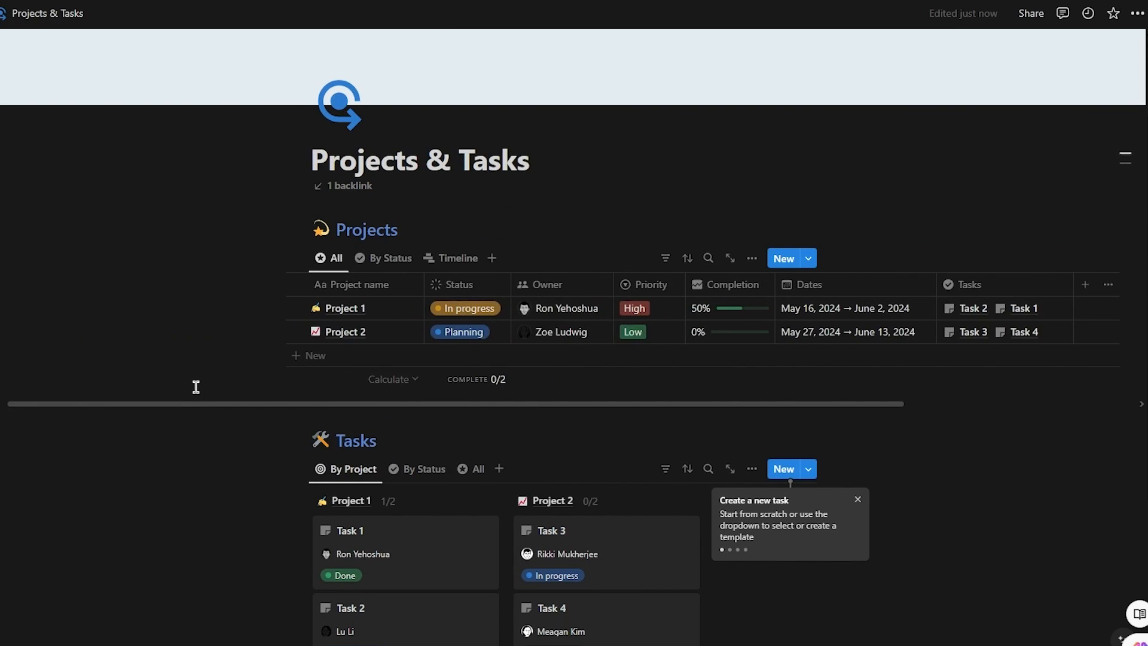
scroll(352, 609, right, 3)
scroll(352, 608, left, 3)
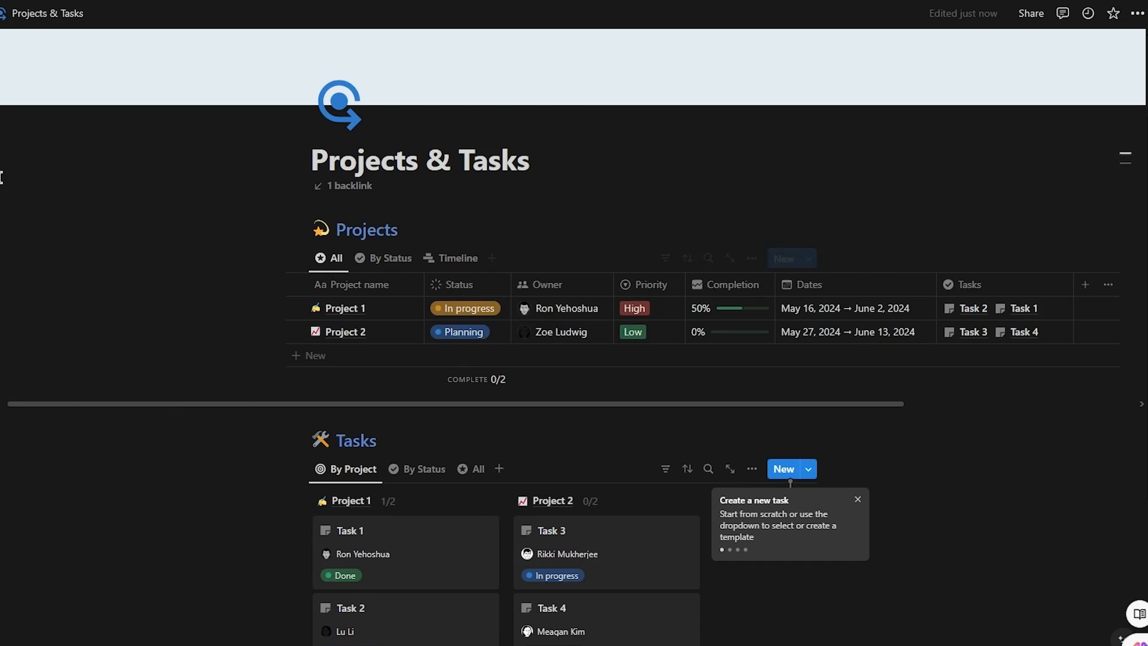
Return to the P.A.R.A Method page, turn on small text and set its font style to Mono
click(0, 203)
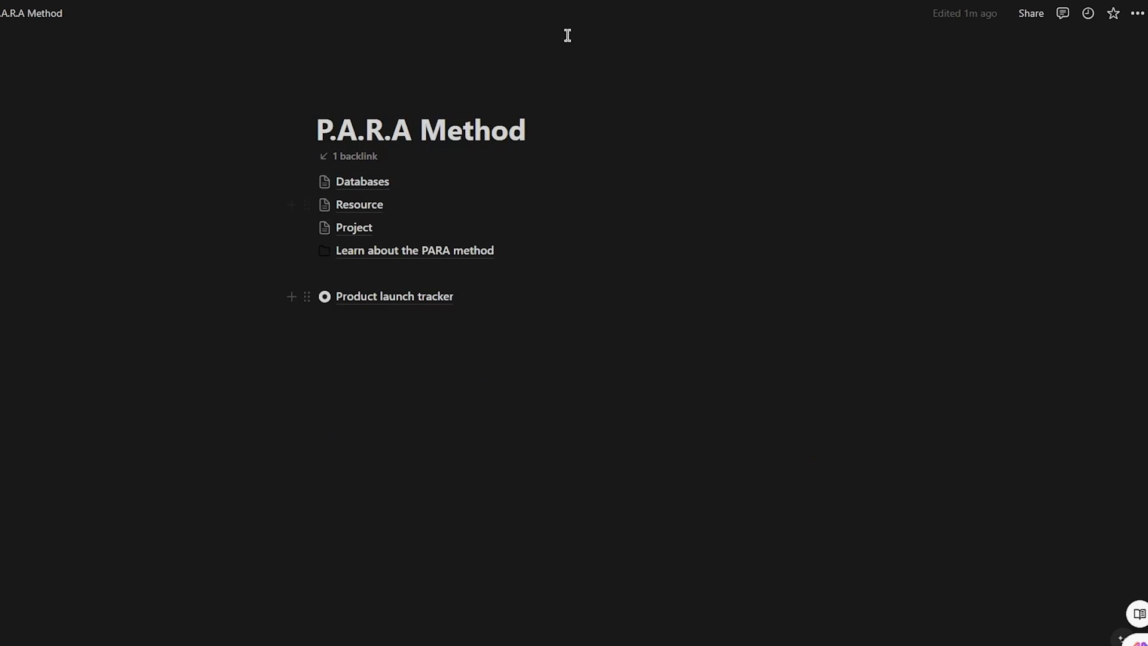
click(1139, 14)
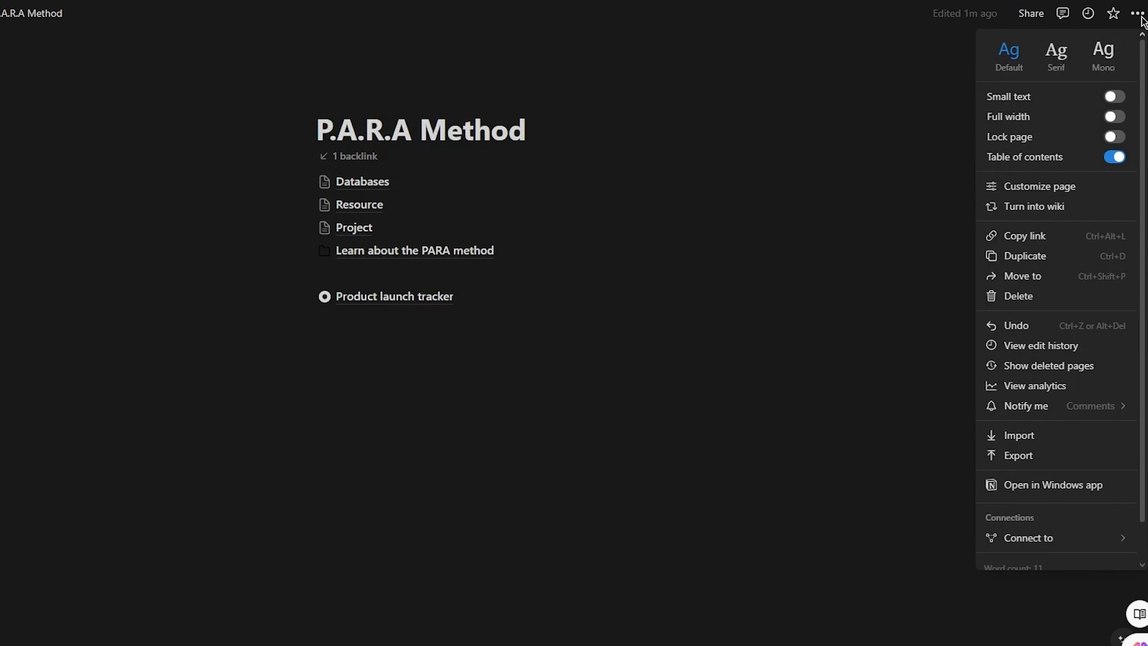
click(1115, 98)
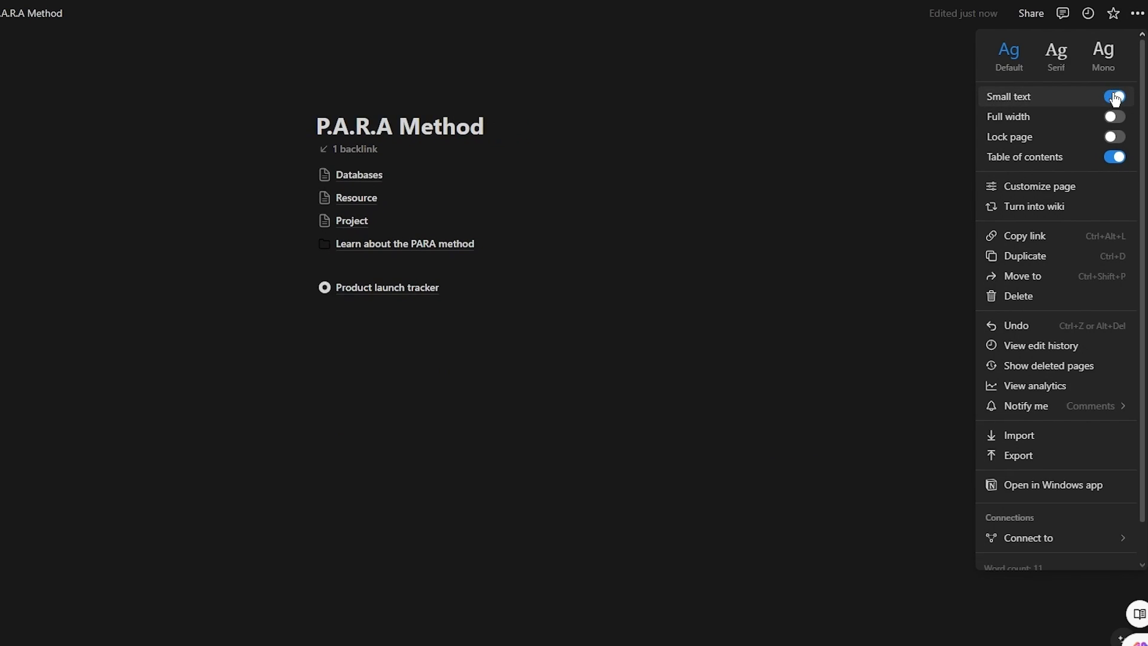
click(1100, 57)
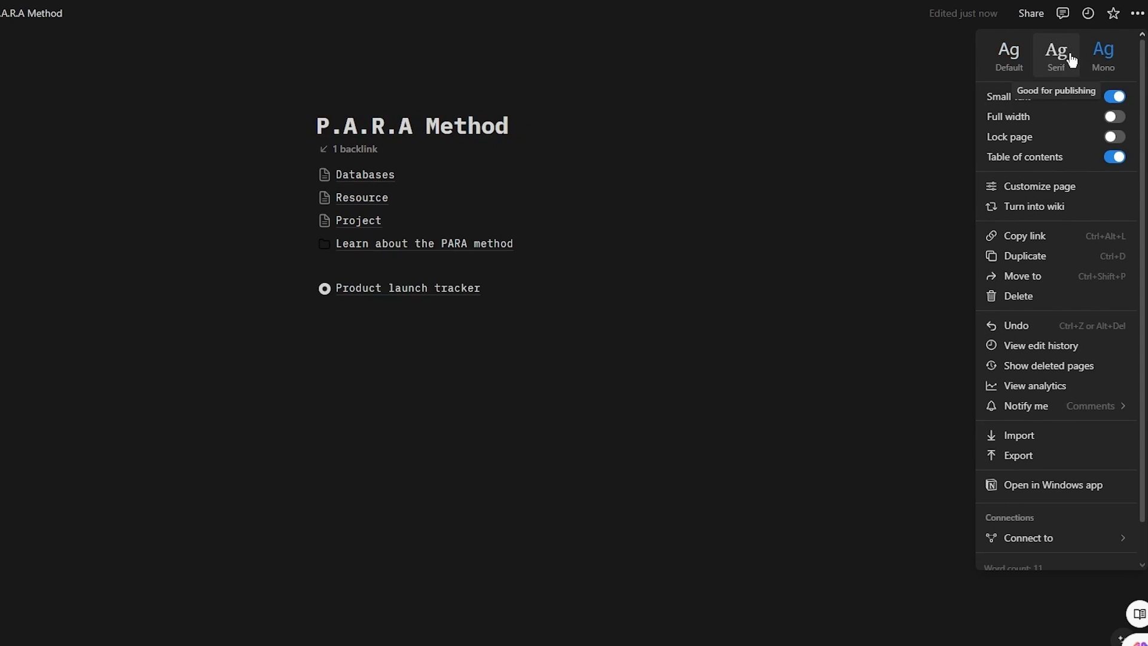
click(1072, 60)
click(1025, 57)
click(1120, 57)
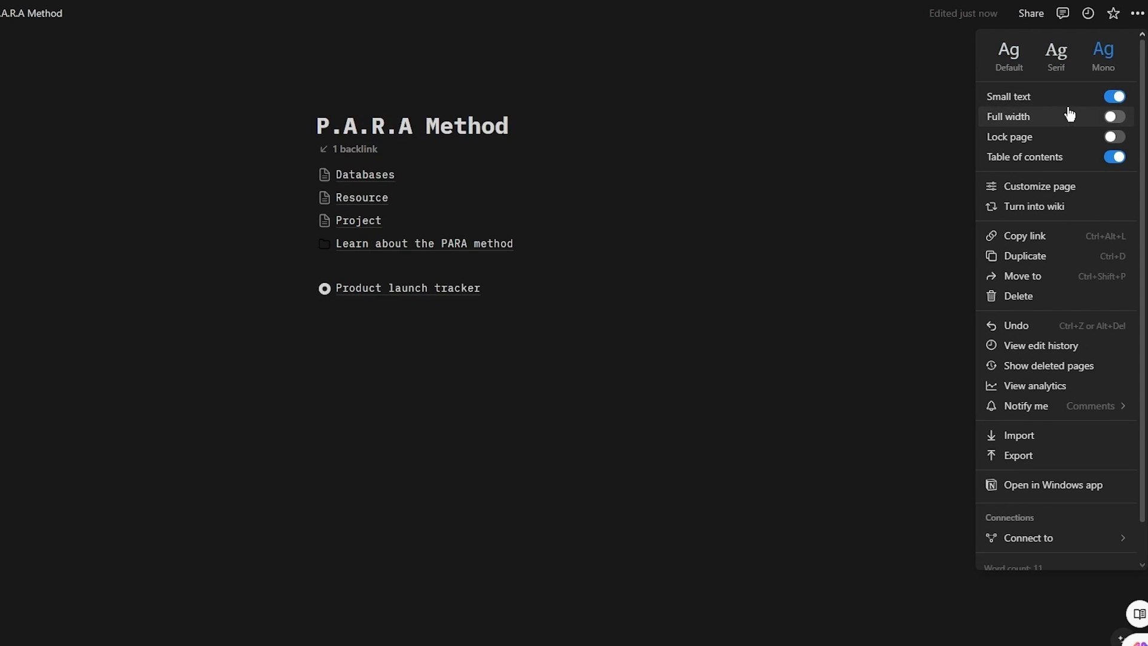
Try out the full-width and lock settings on the P.A.R.A Method page, leaving both switched off
click(1114, 116)
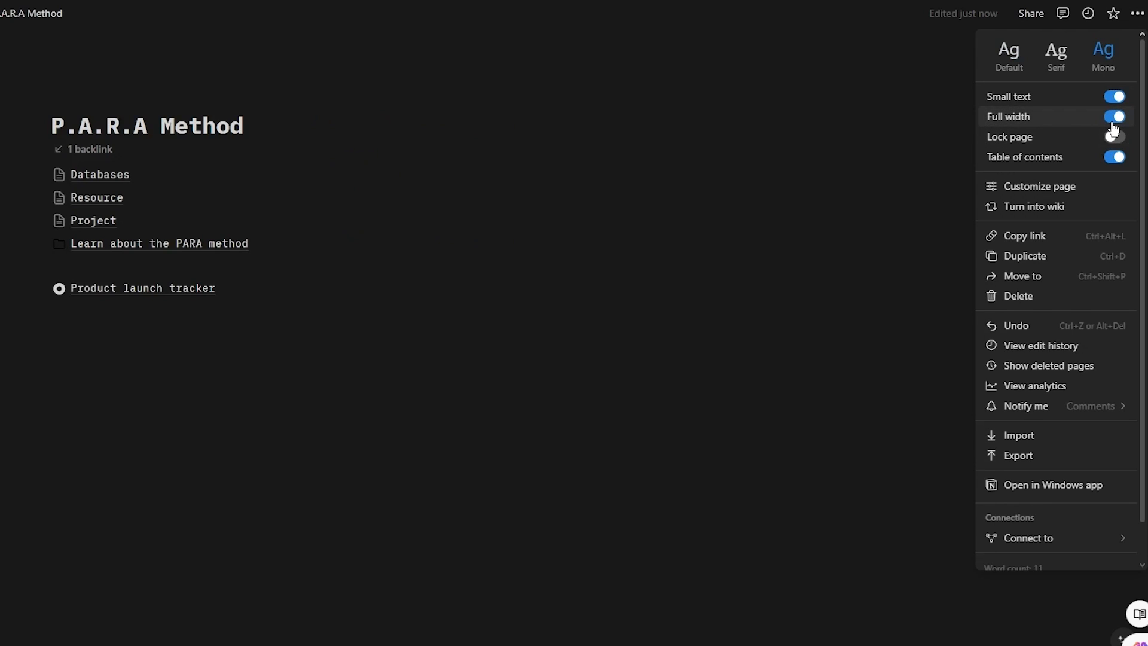
click(1115, 116)
click(1114, 137)
click(1114, 137)
click(1113, 138)
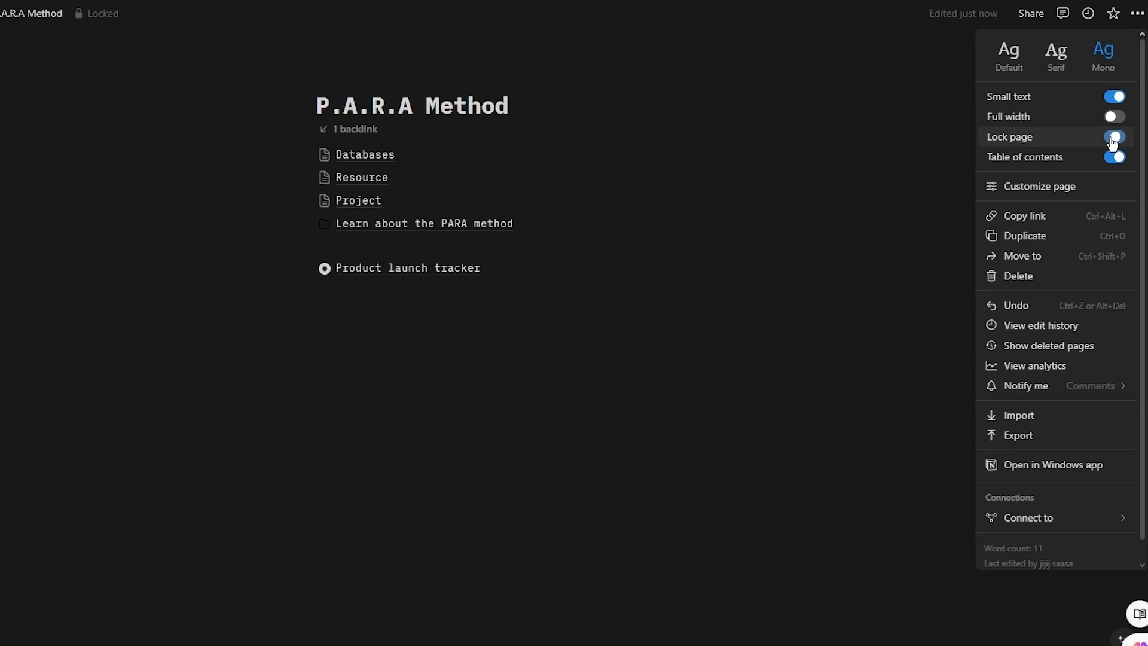
click(1113, 138)
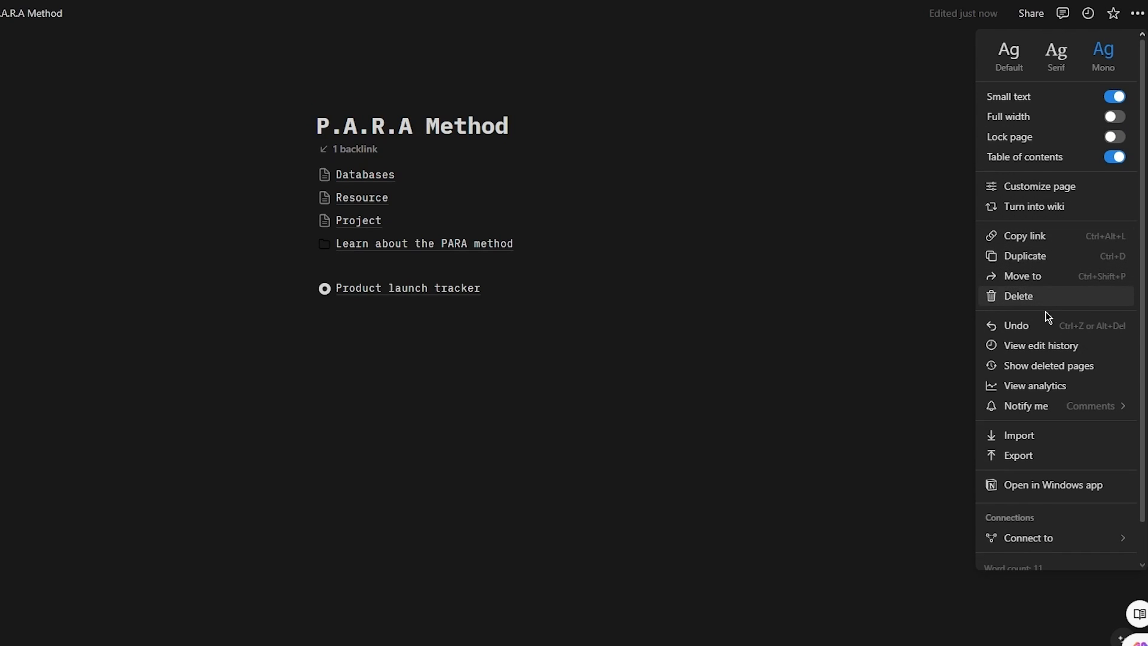
scroll(1048, 318, down, 1)
scroll(1047, 239, up, 1)
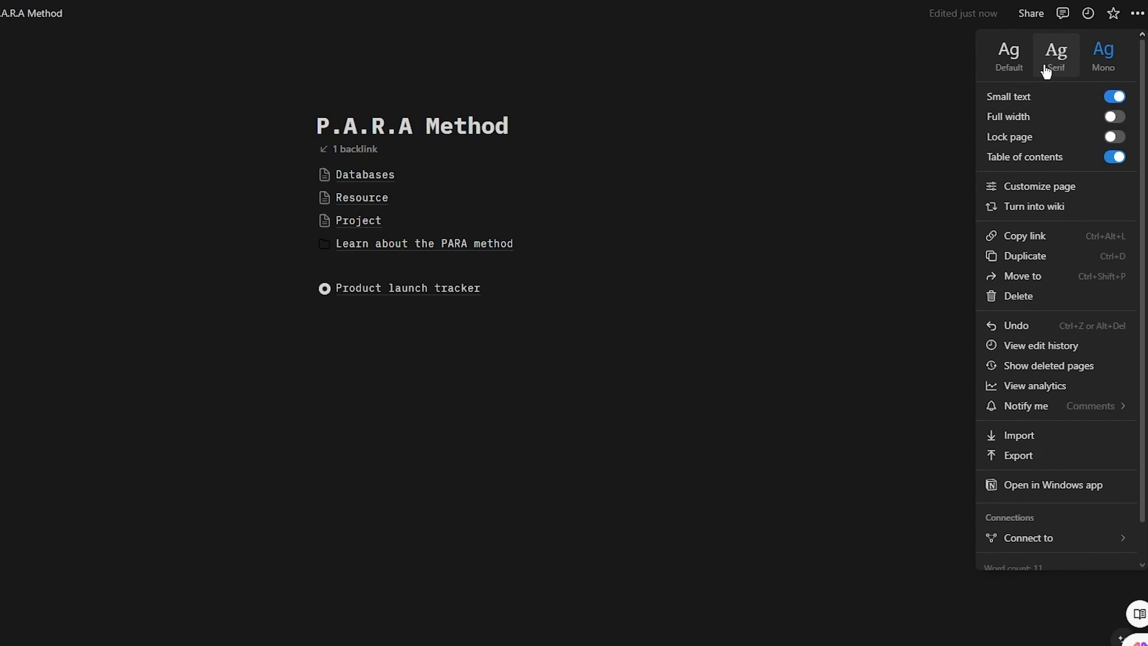
click(881, 91)
click(765, 173)
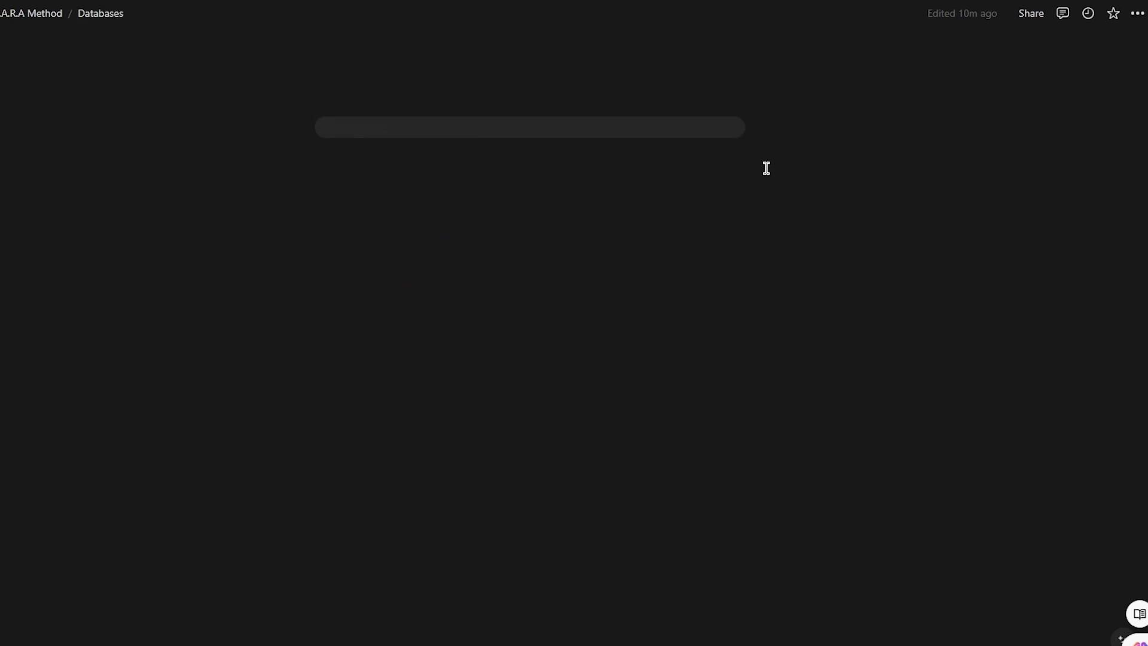
click(2, 15)
Insert an image below Product launch tracker, uploading the DALL-E 2024-03-30 20.57.43 file, and look it over on the page
click(137, 499)
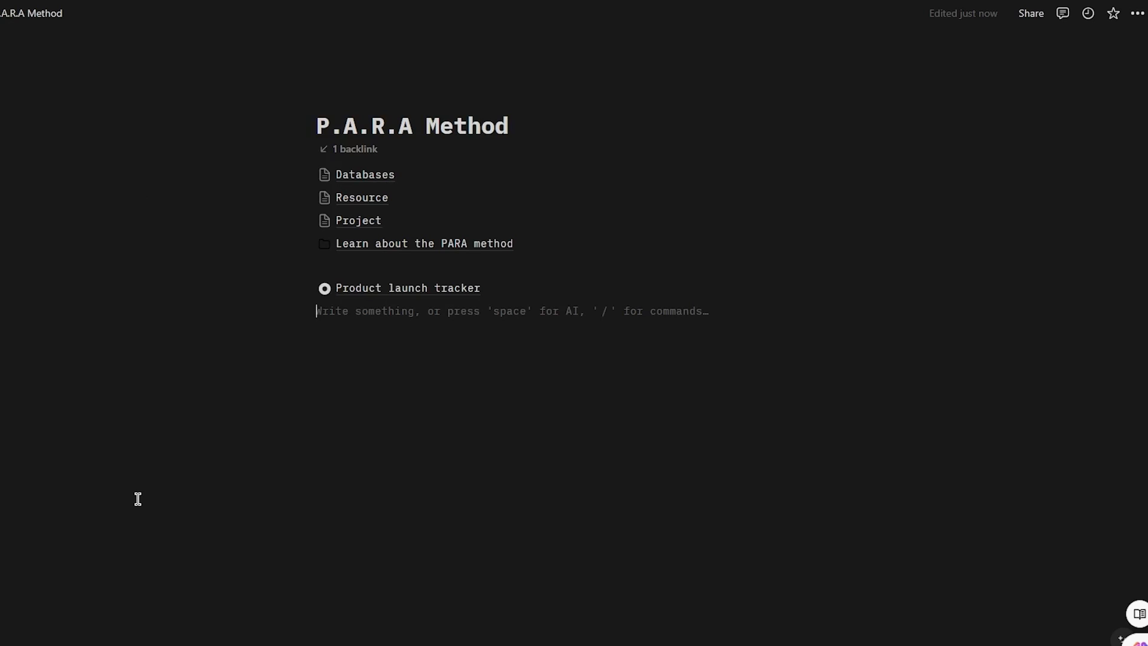
text(/)
scroll(353, 518, down, 4)
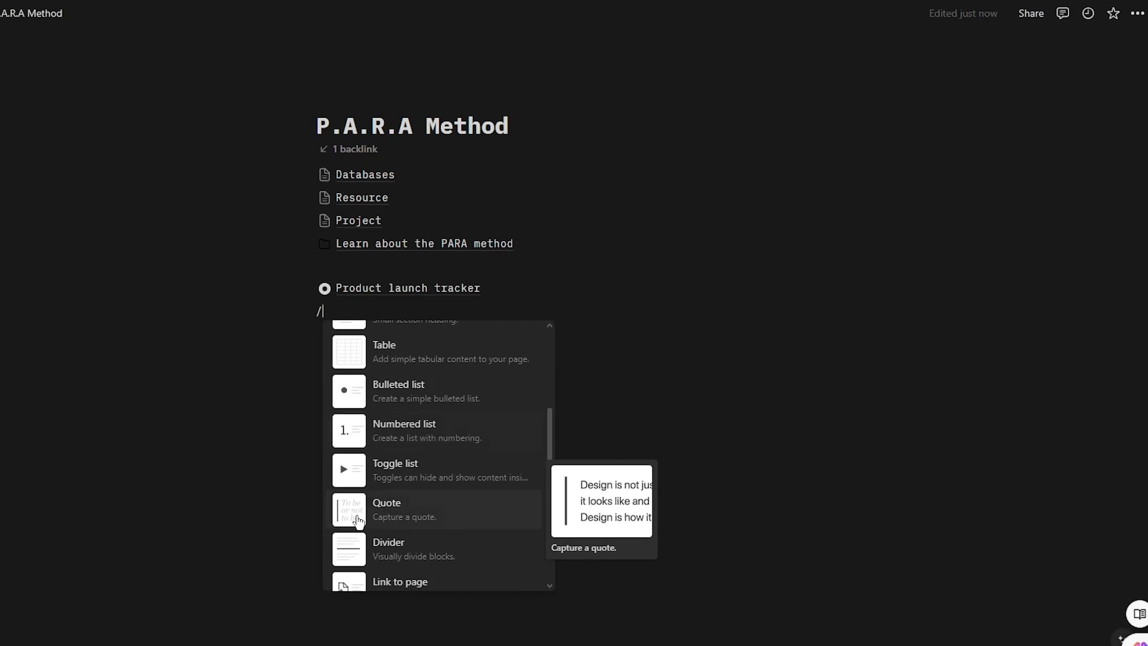
scroll(357, 520, down, 8)
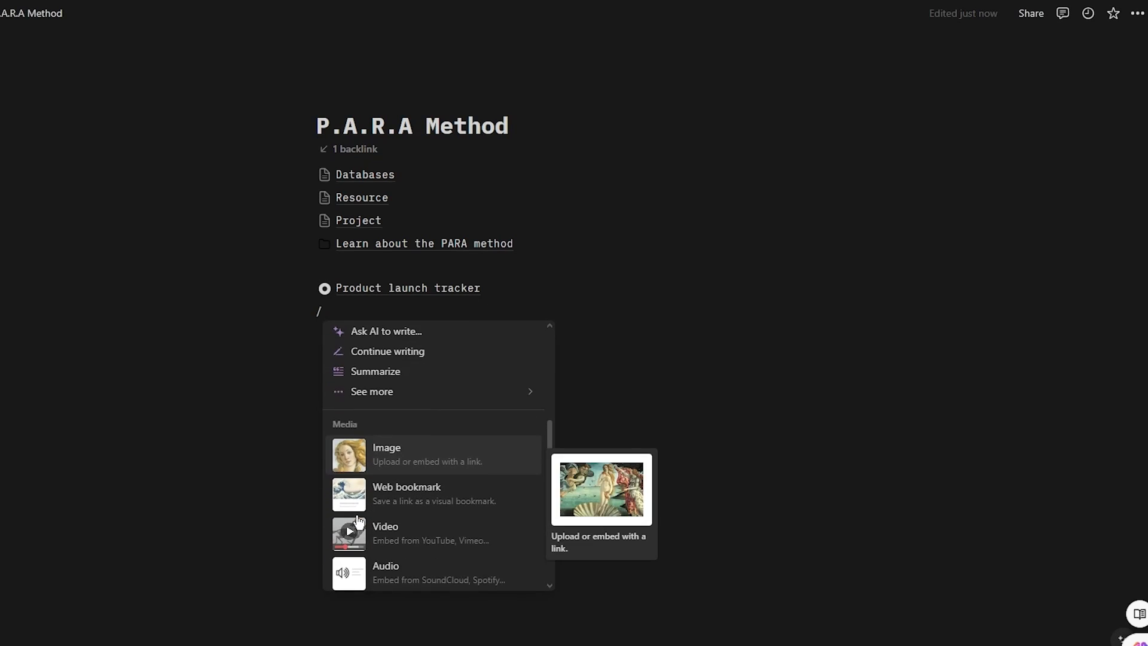
scroll(451, 454, down, 3)
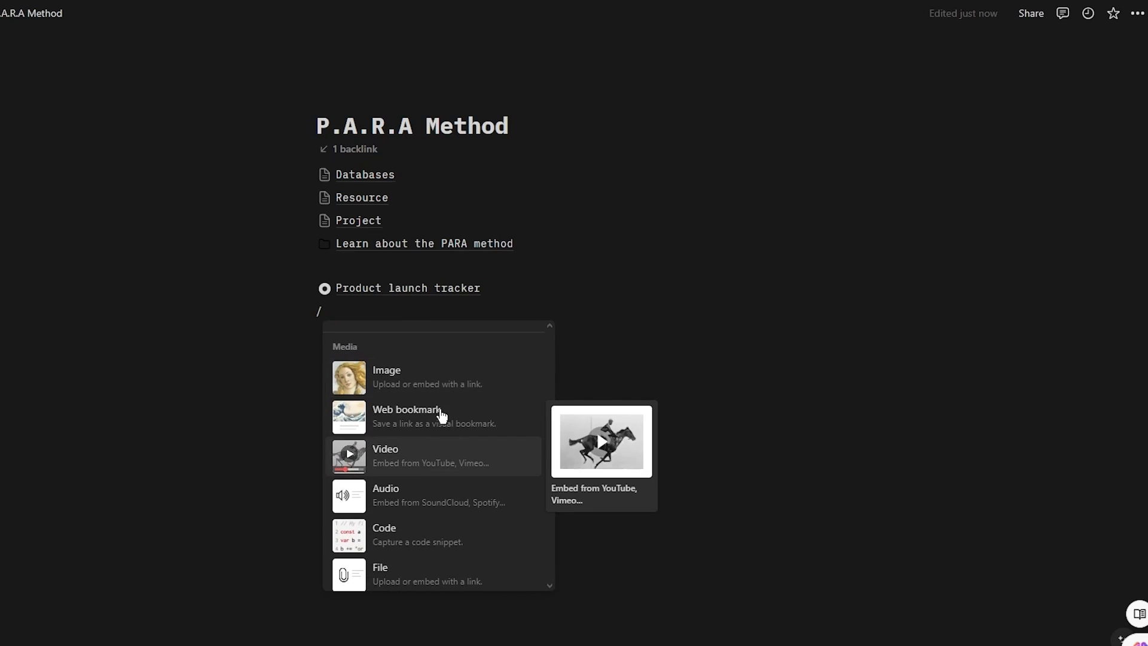
click(423, 379)
click(541, 384)
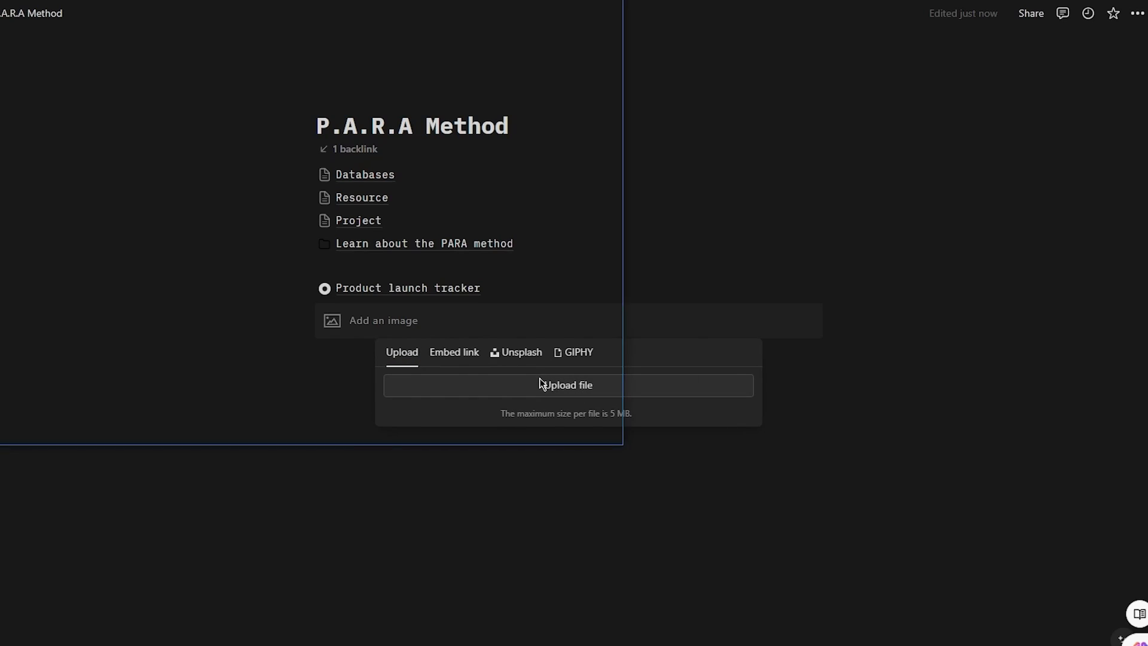
scroll(270, 140, down, 4)
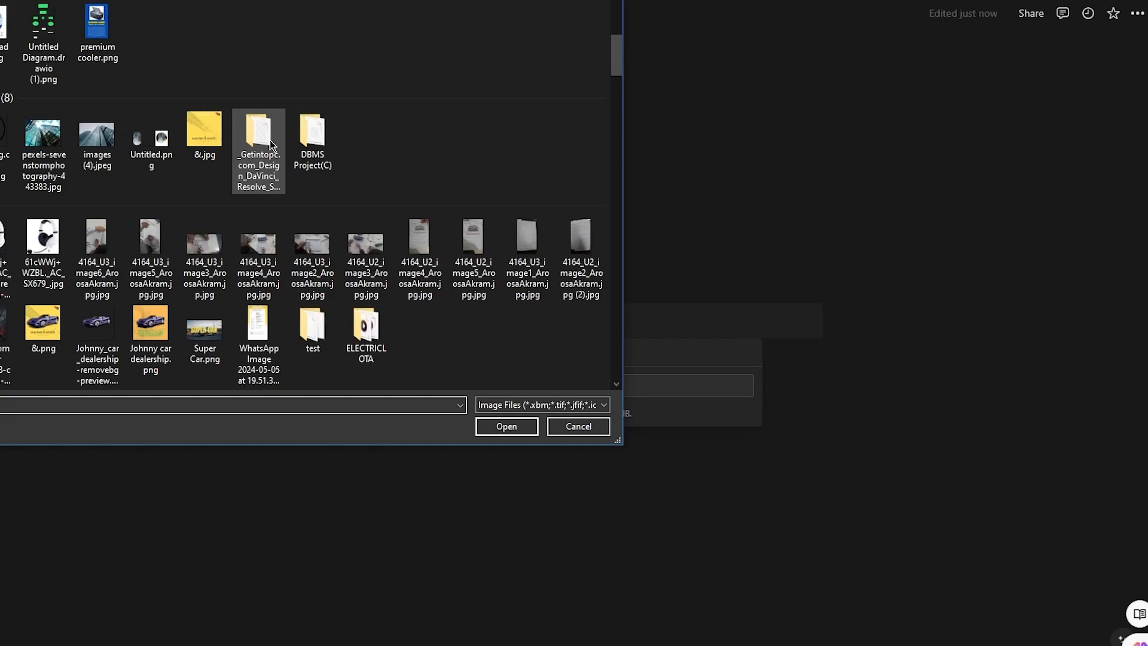
scroll(270, 140, down, 10)
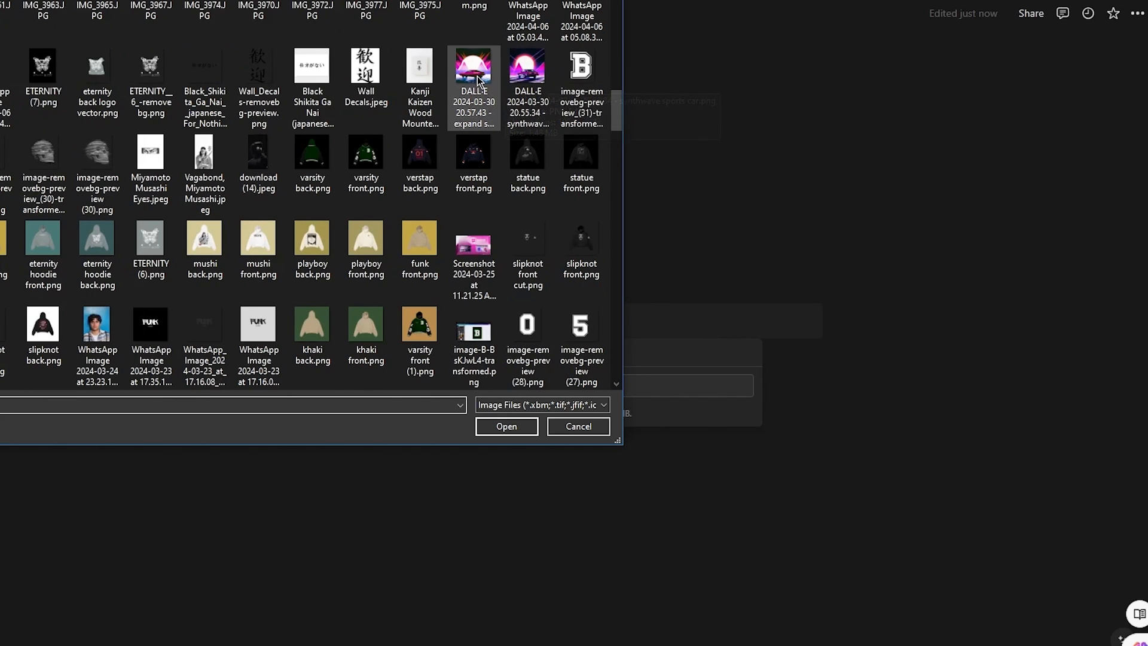
double_click(476, 84)
right_click(545, 414)
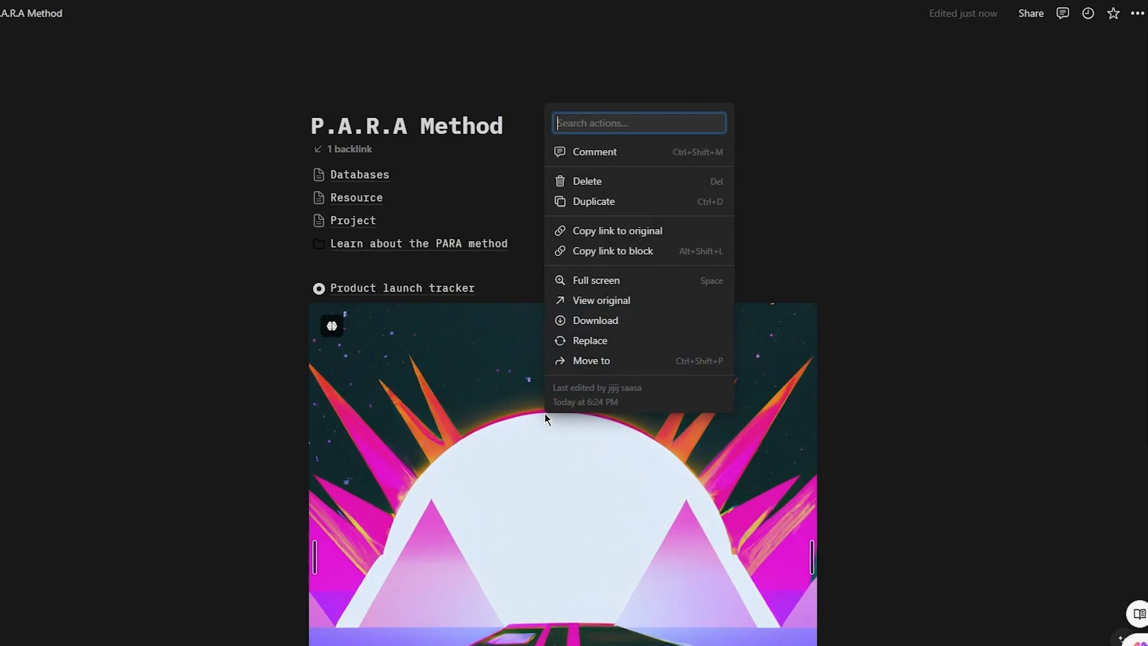
click(664, 499)
scroll(778, 504, down, 5)
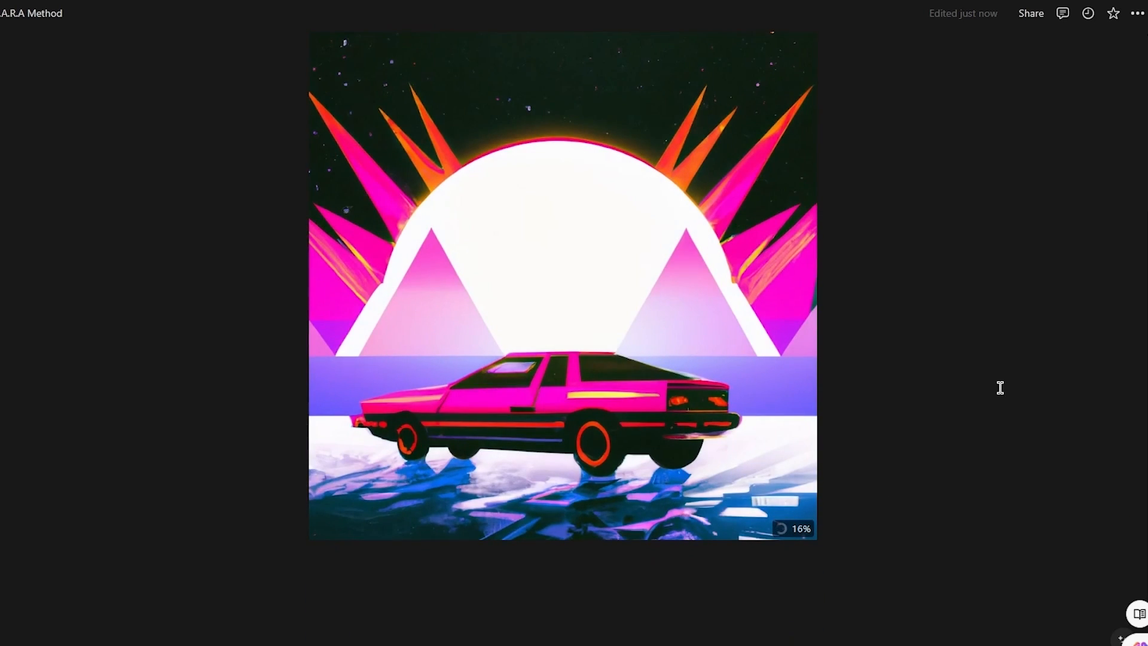
scroll(1000, 388, up, 5)
scroll(1000, 387, down, 5)
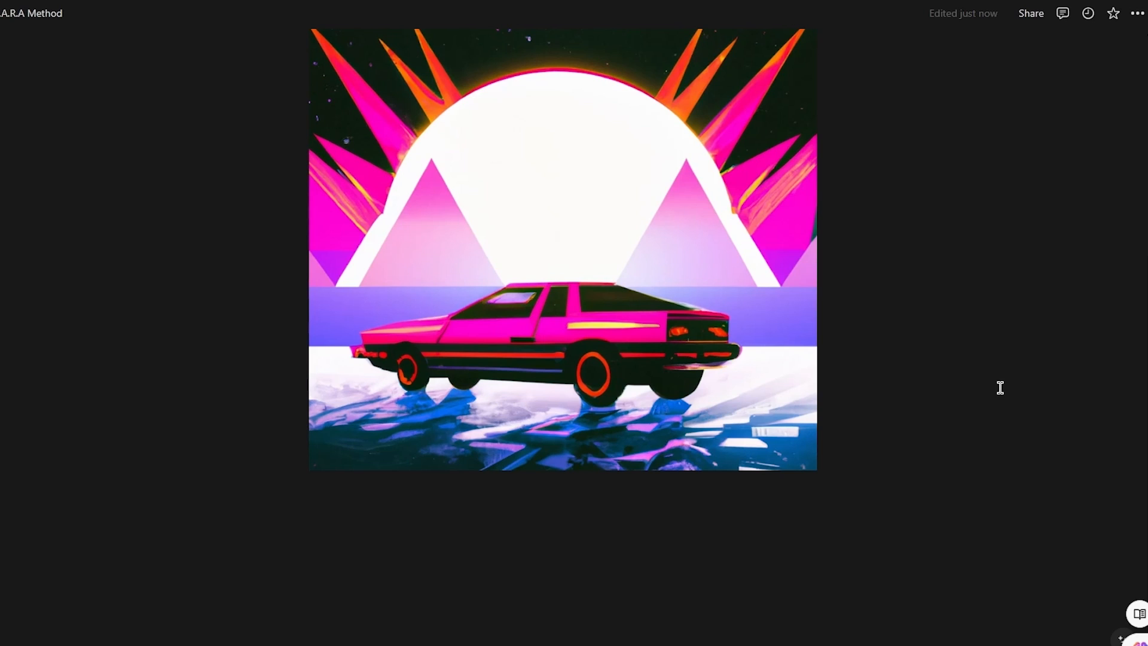
scroll(1000, 388, up, 5)
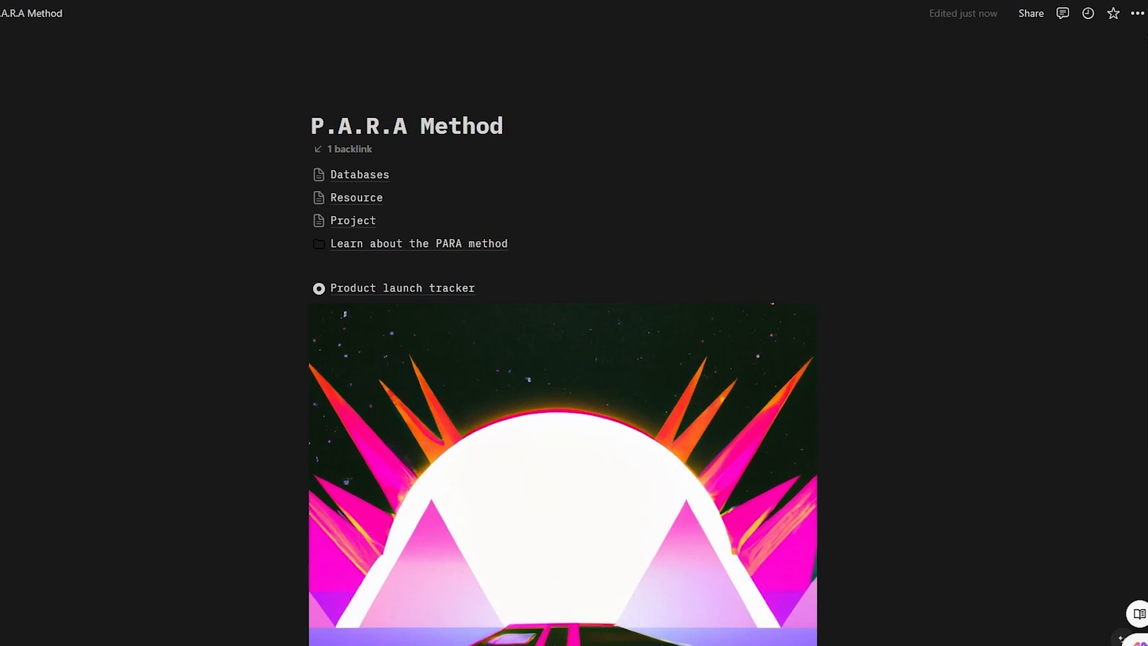
In the template gallery, open the second PARA Dashboard under More like this and examine its preview and description
click(419, 245)
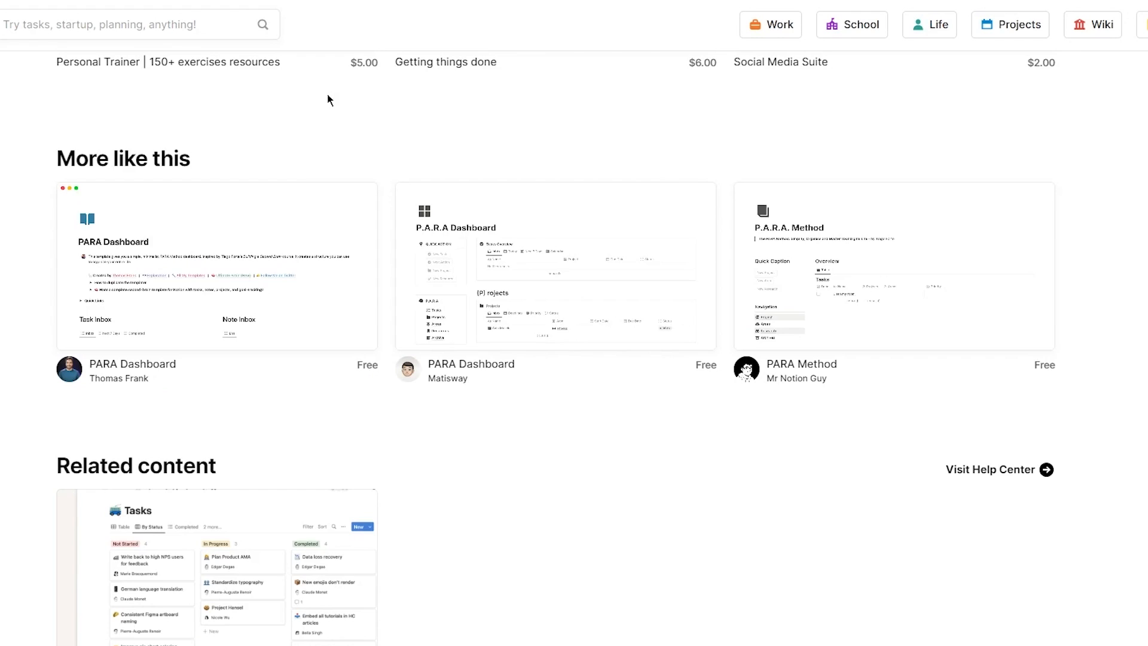
scroll(263, 319, down, 2)
click(583, 138)
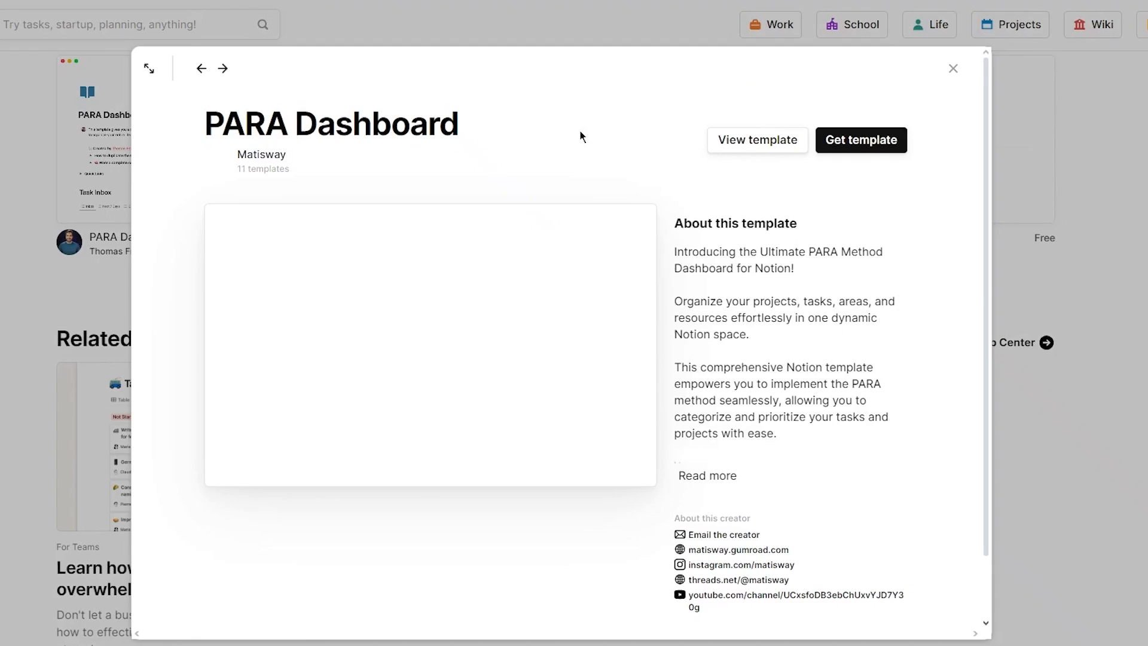
scroll(700, 339, down, 2)
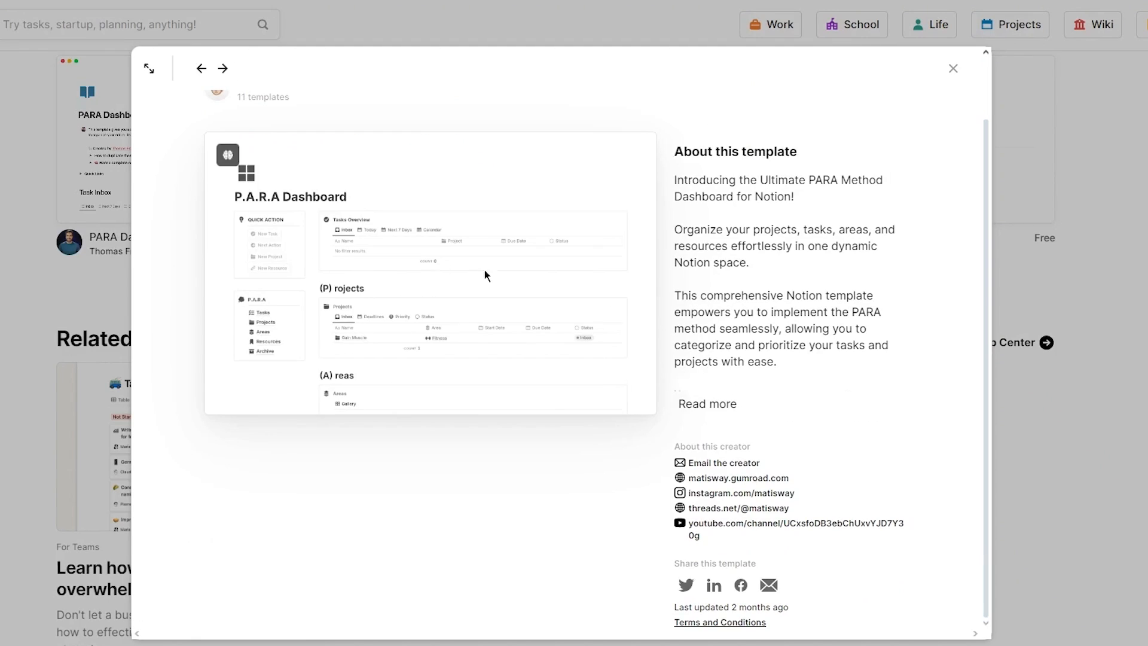
Get the PARA Dashboard template by Matisway and add it to the workspace's private pages
scroll(816, 209, up, 2)
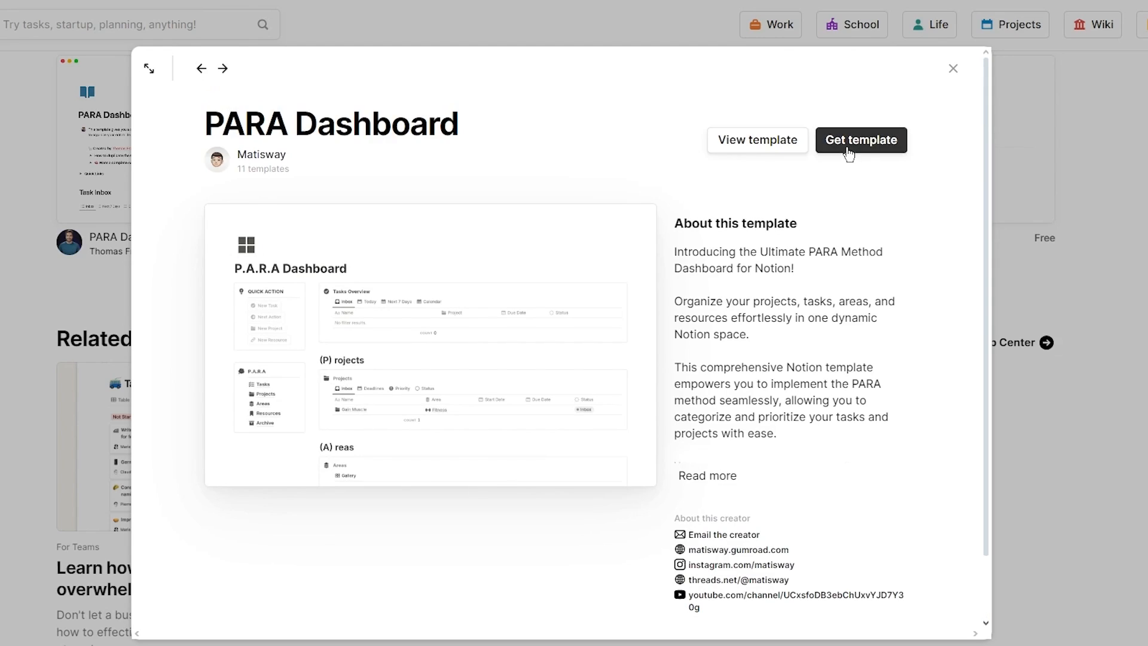
click(848, 142)
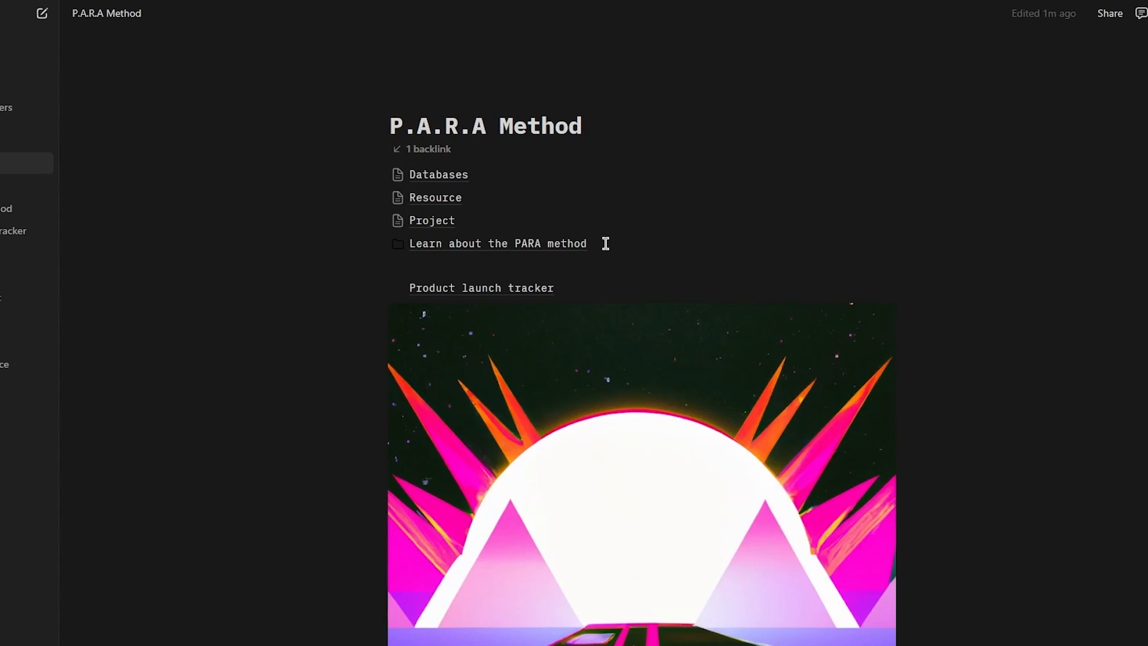
click(41, 171)
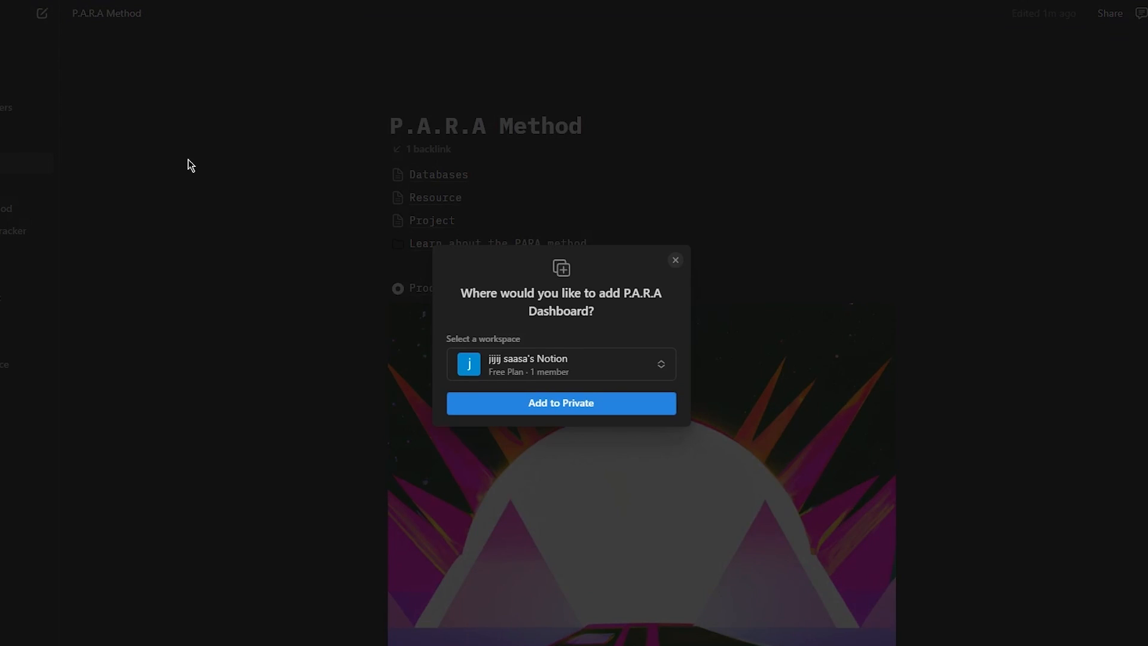
click(538, 404)
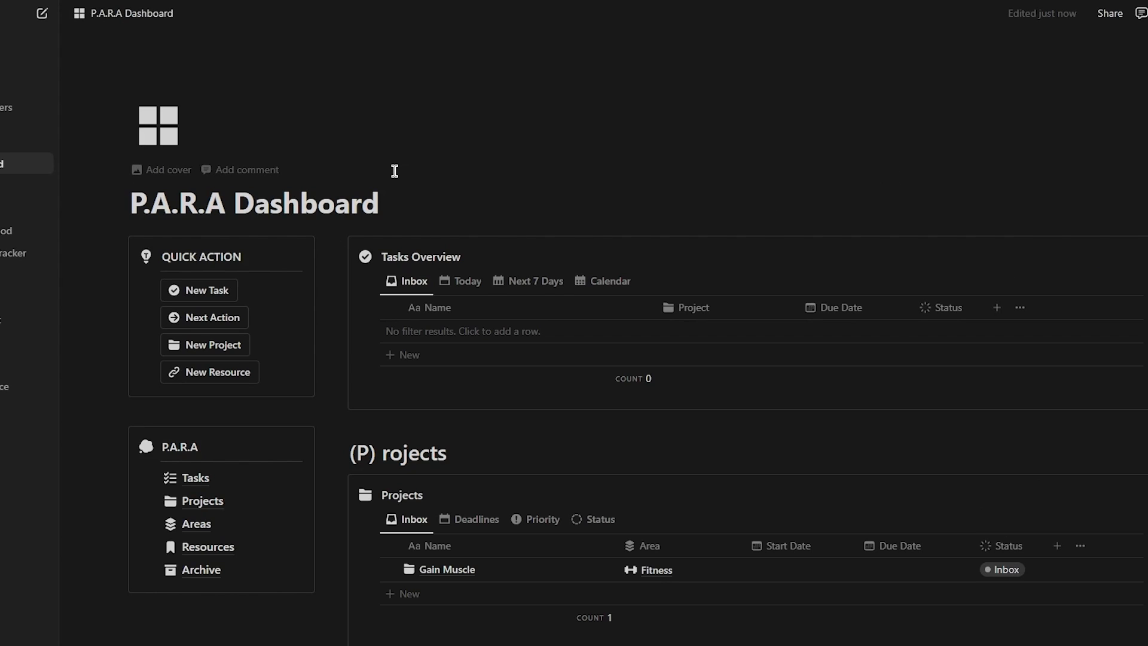
Examine the added P.A.R.A Dashboard from its quick actions and task overview down to the archive section
scroll(395, 171, down, 15)
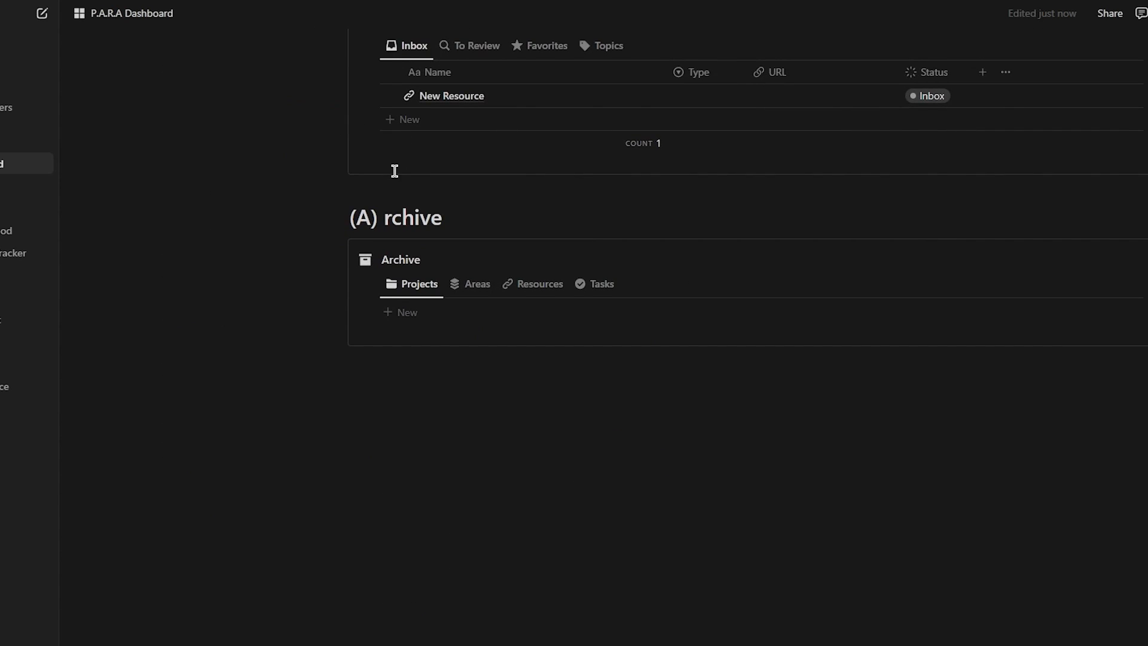
scroll(394, 171, up, 15)
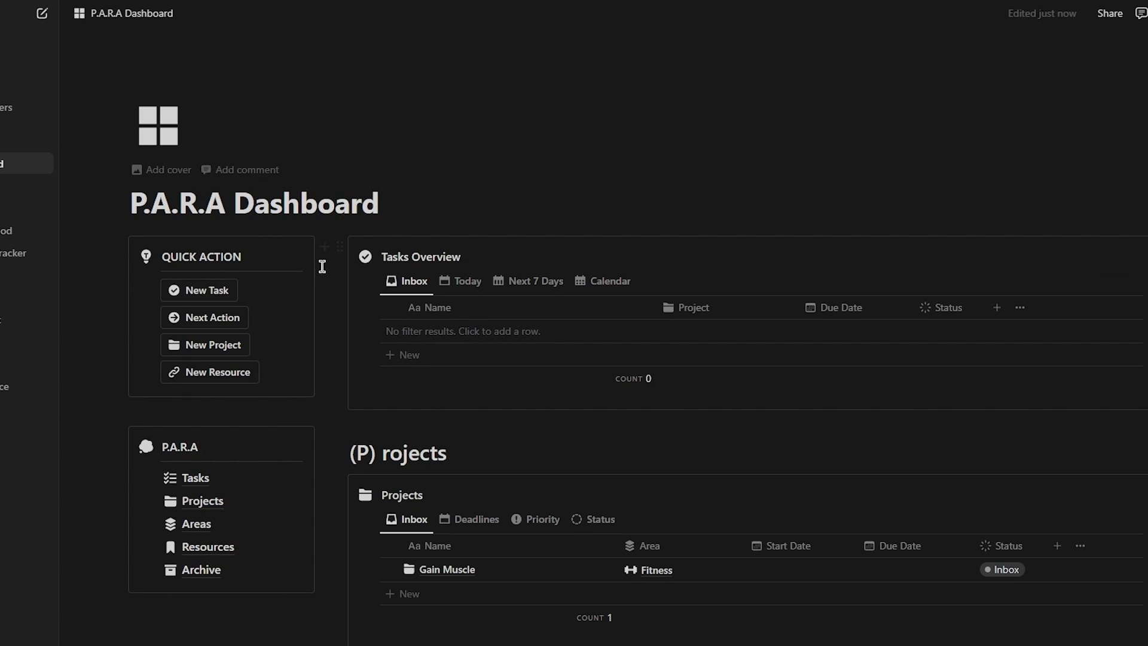
scroll(215, 429, down, 2)
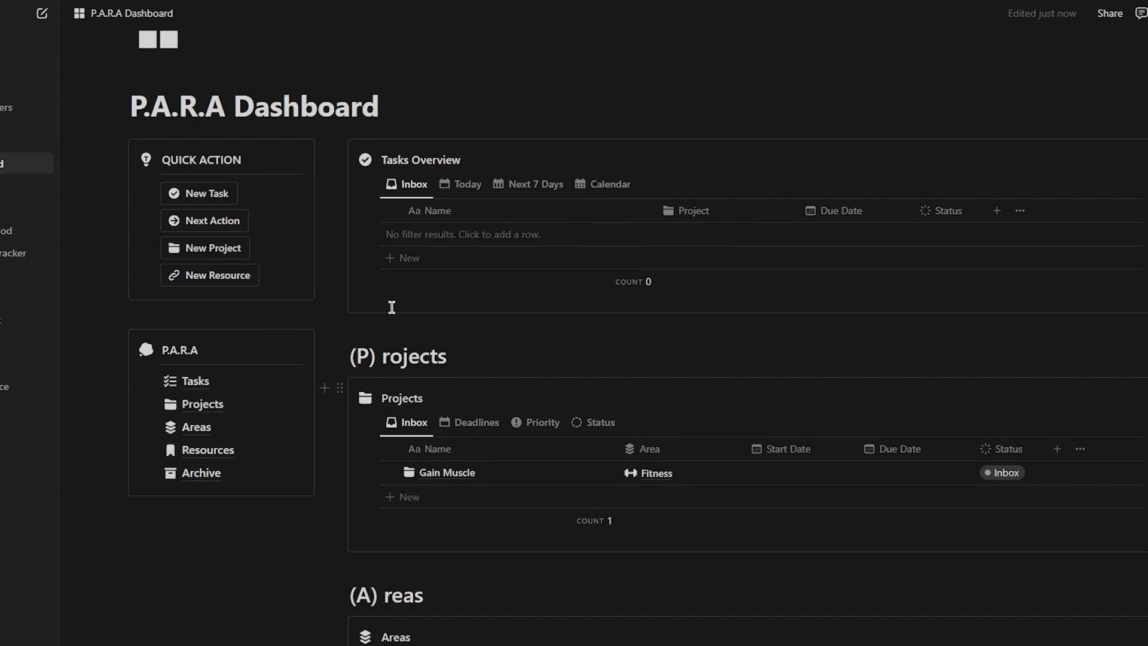
scroll(415, 259, down, 8)
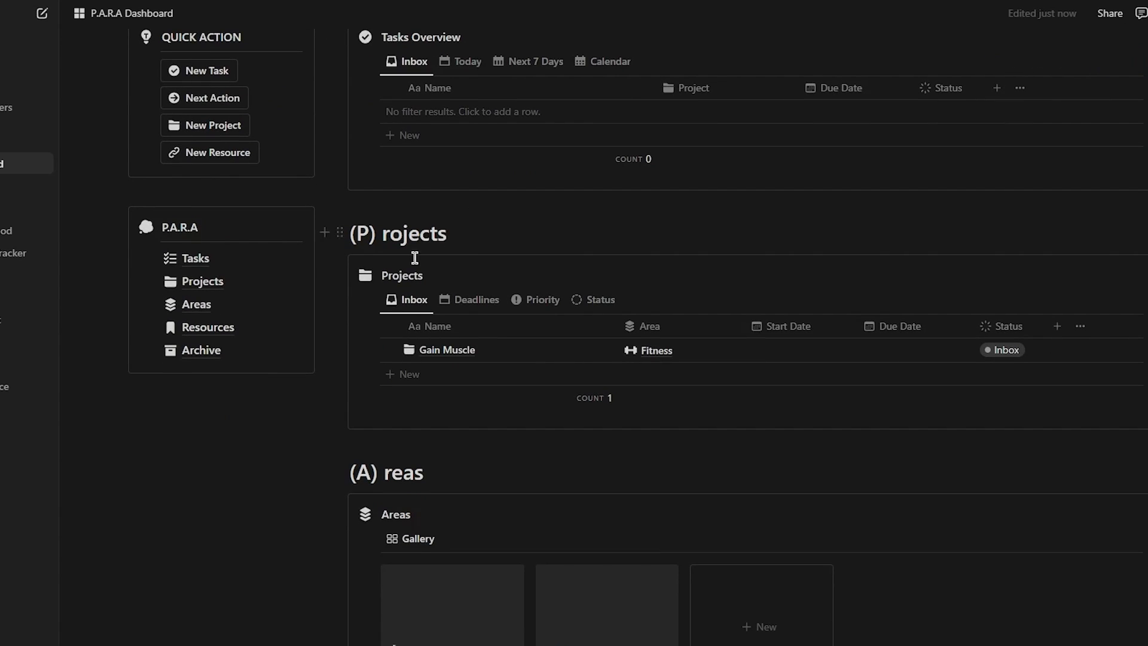
scroll(476, 264, down, 5)
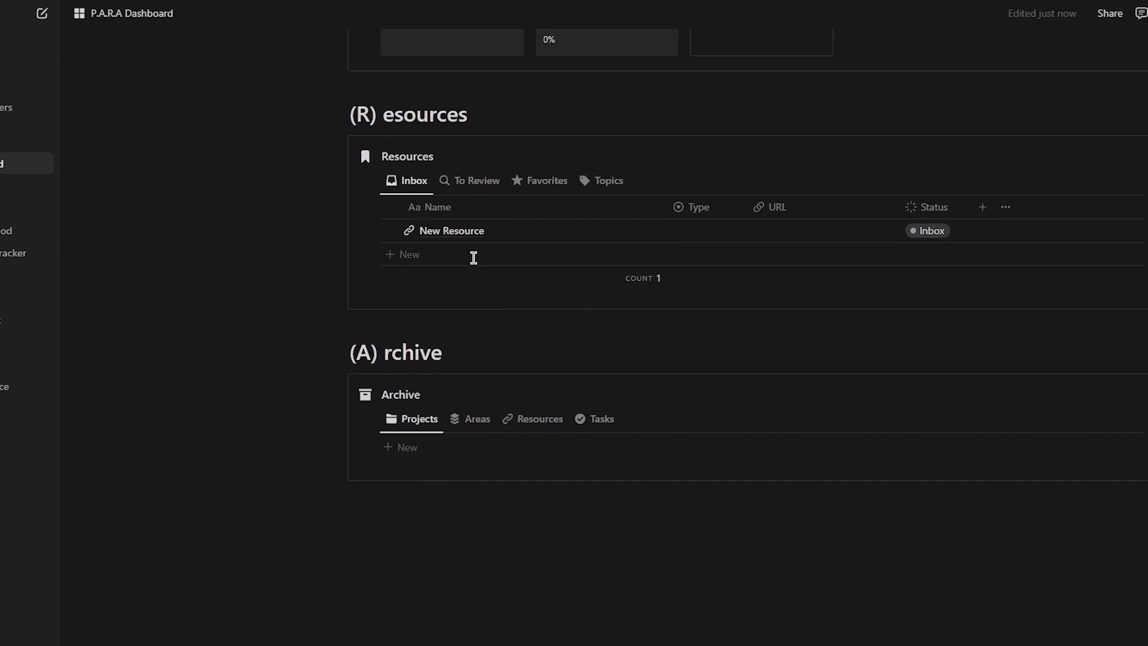
scroll(497, 236, down, 3)
scroll(495, 231, up, 15)
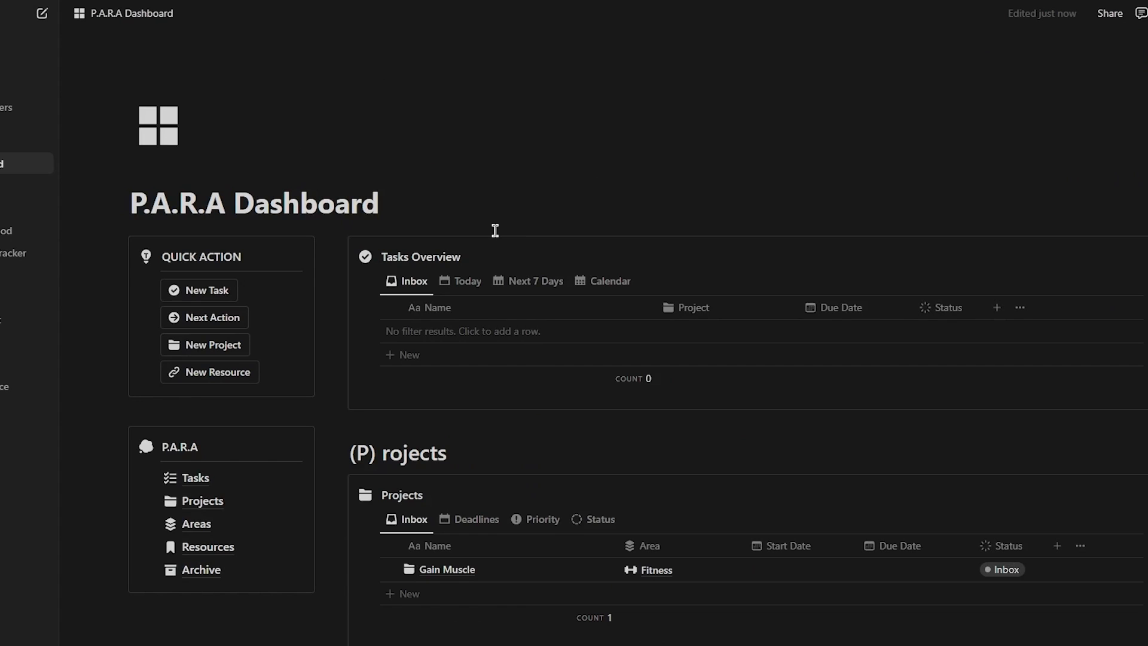
Create a new task and a next action with the dashboard's quick actions, closing each new page's preview
click(210, 291)
scroll(328, 336, down, 2)
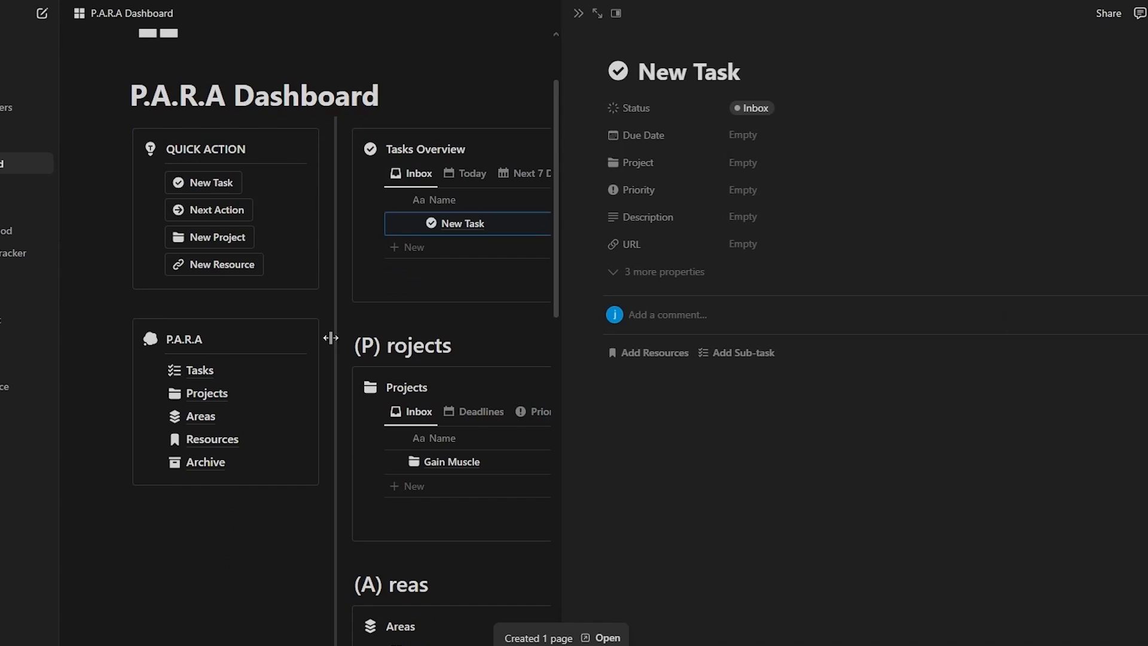
click(411, 100)
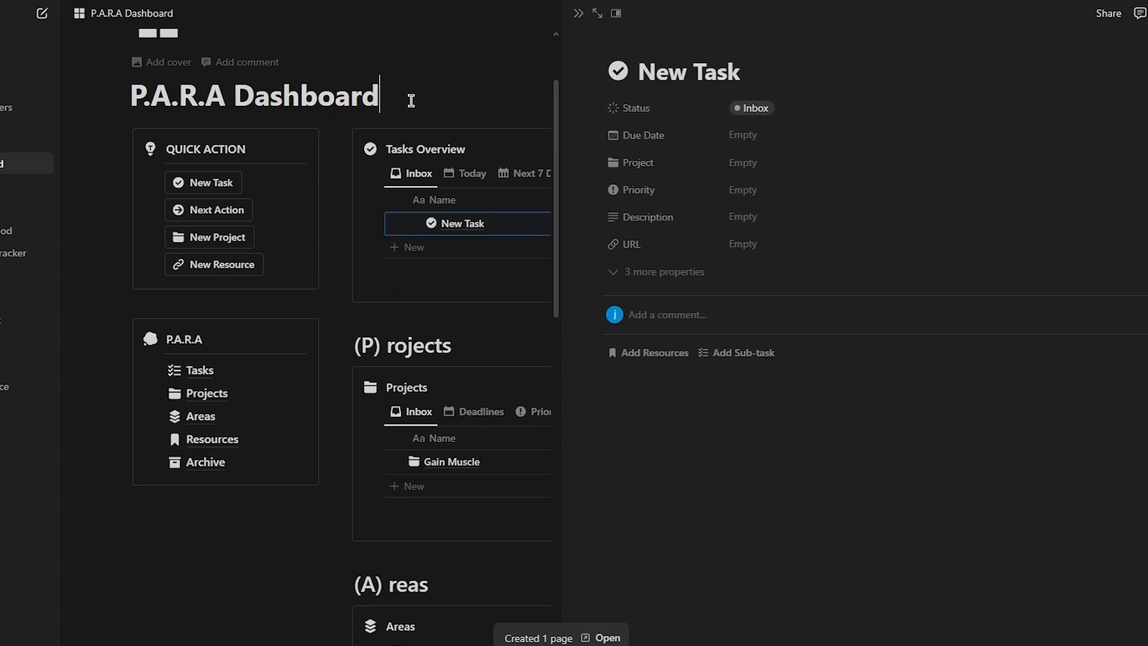
click(578, 13)
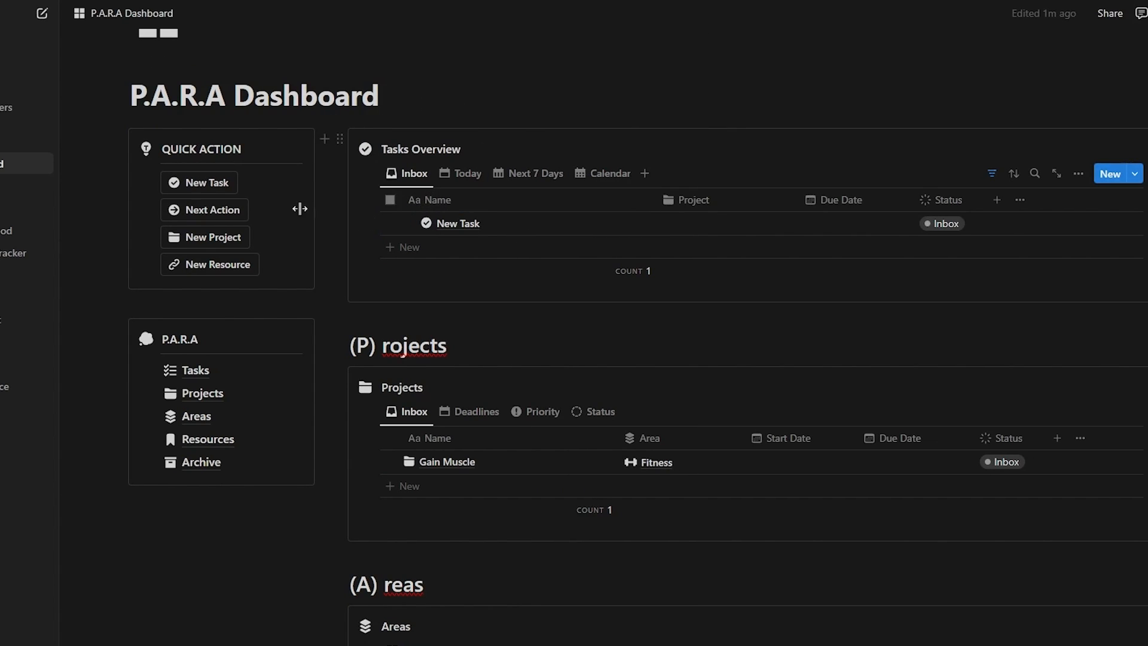
click(207, 211)
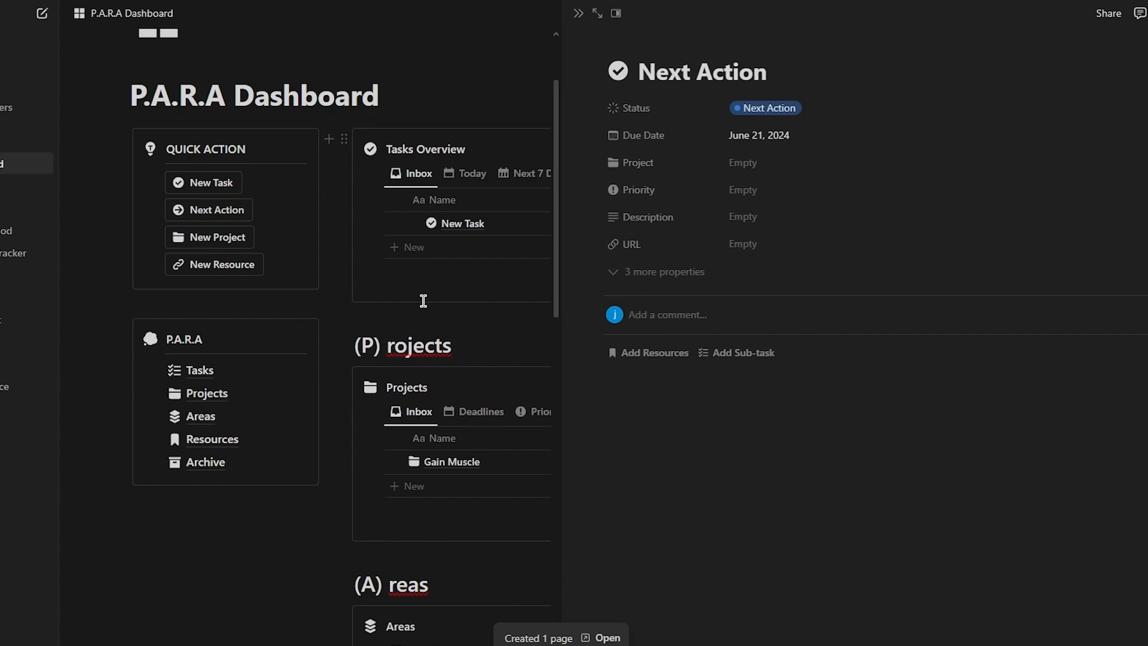
click(578, 14)
Create an untitled project and an untitled resource with the dashboard's quick actions, closing each preview
click(214, 238)
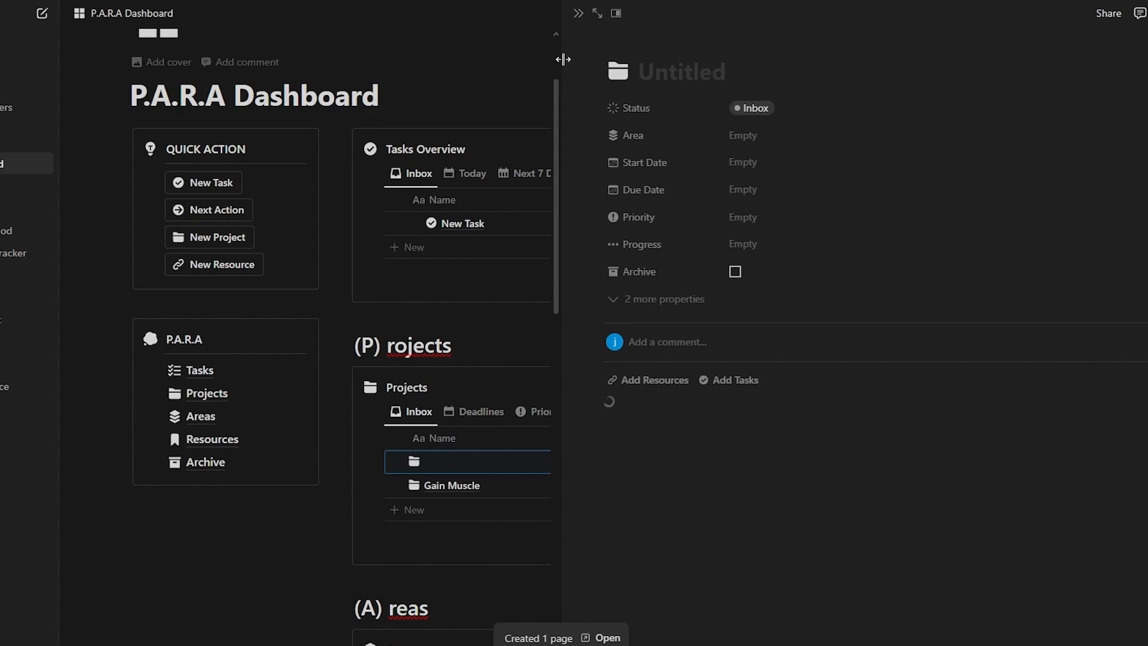
click(577, 16)
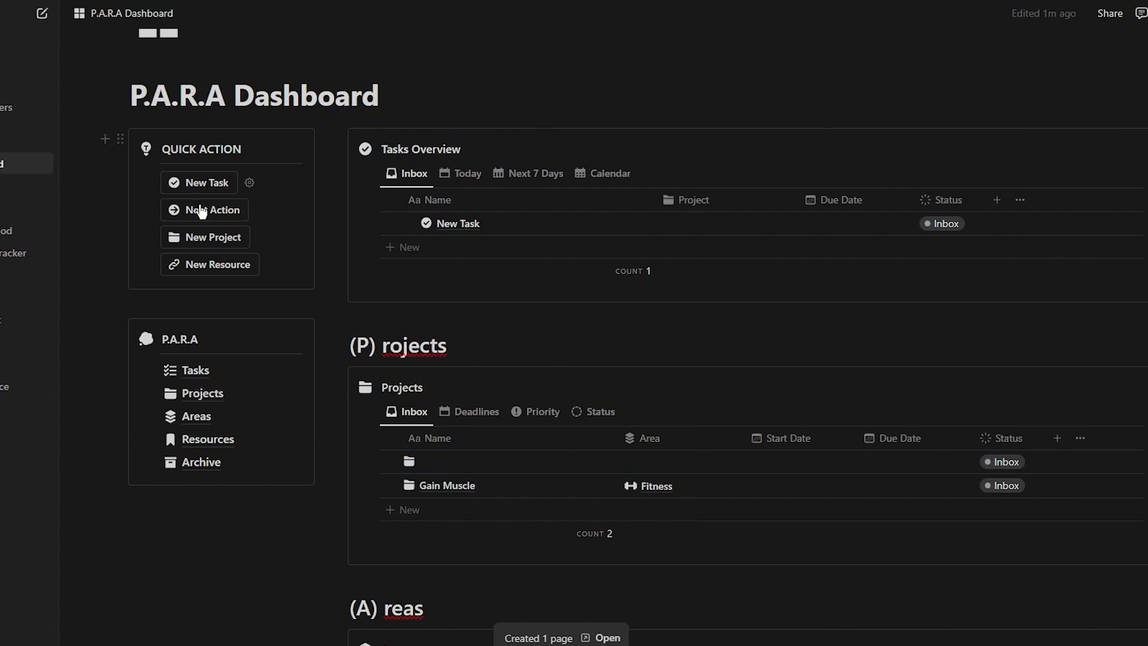
click(214, 267)
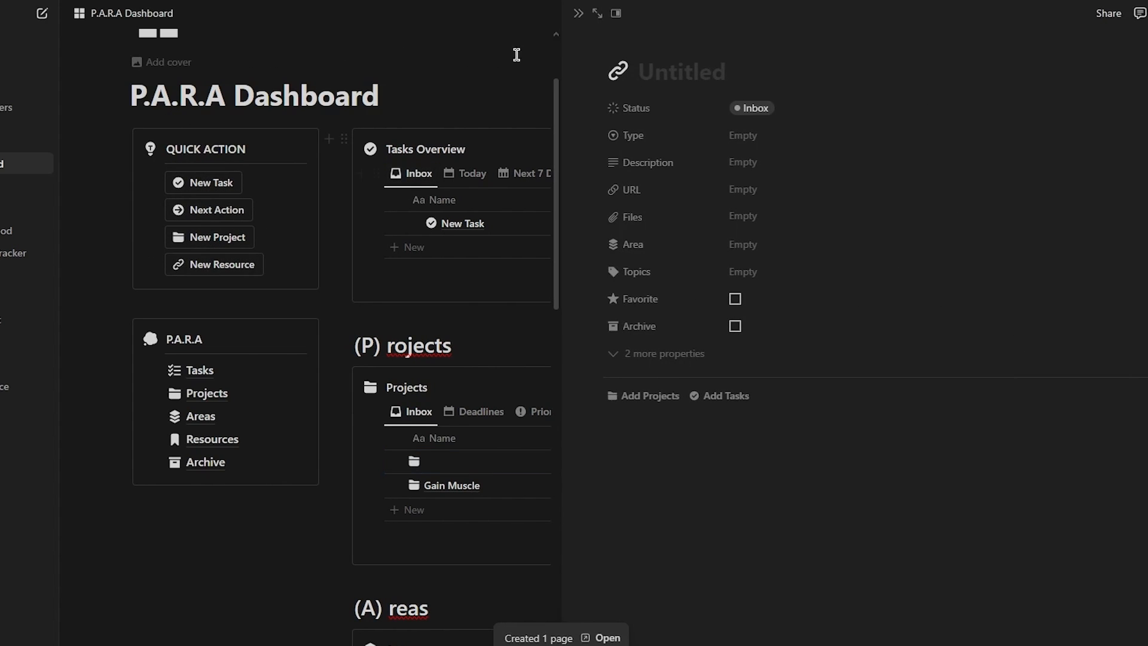
click(578, 14)
Check the dashboard's sections for the new entries, view the linked Tasks page and return to the P.A.R.A Dashboard
scroll(423, 73, down, 12)
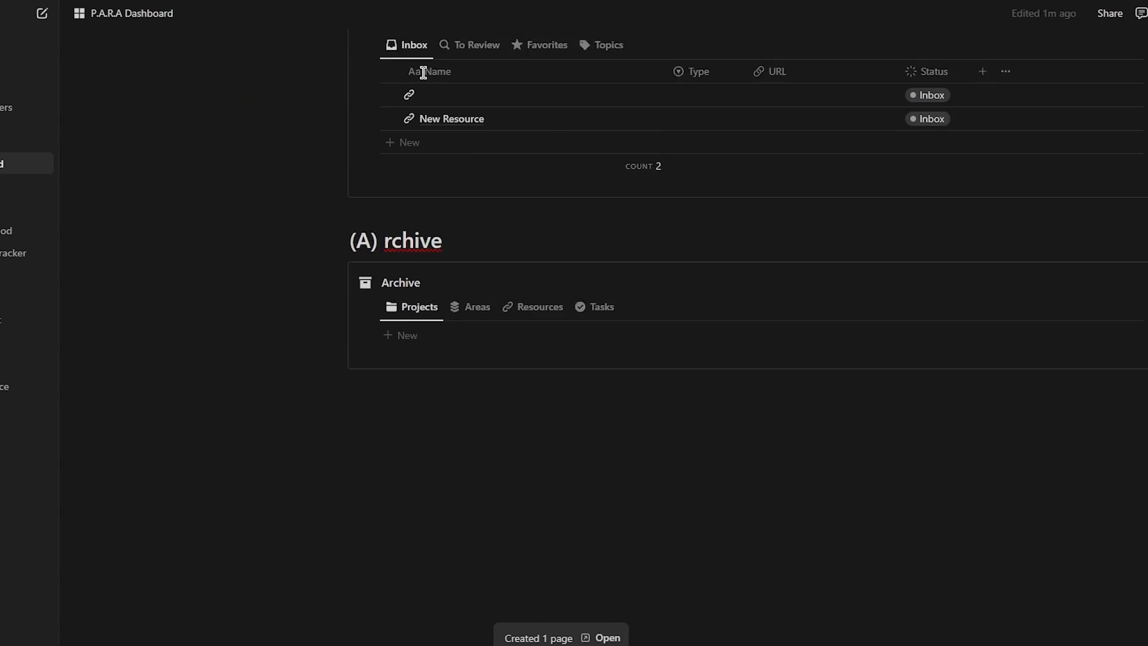
scroll(425, 79, up, 5)
scroll(425, 79, up, 7)
click(402, 157)
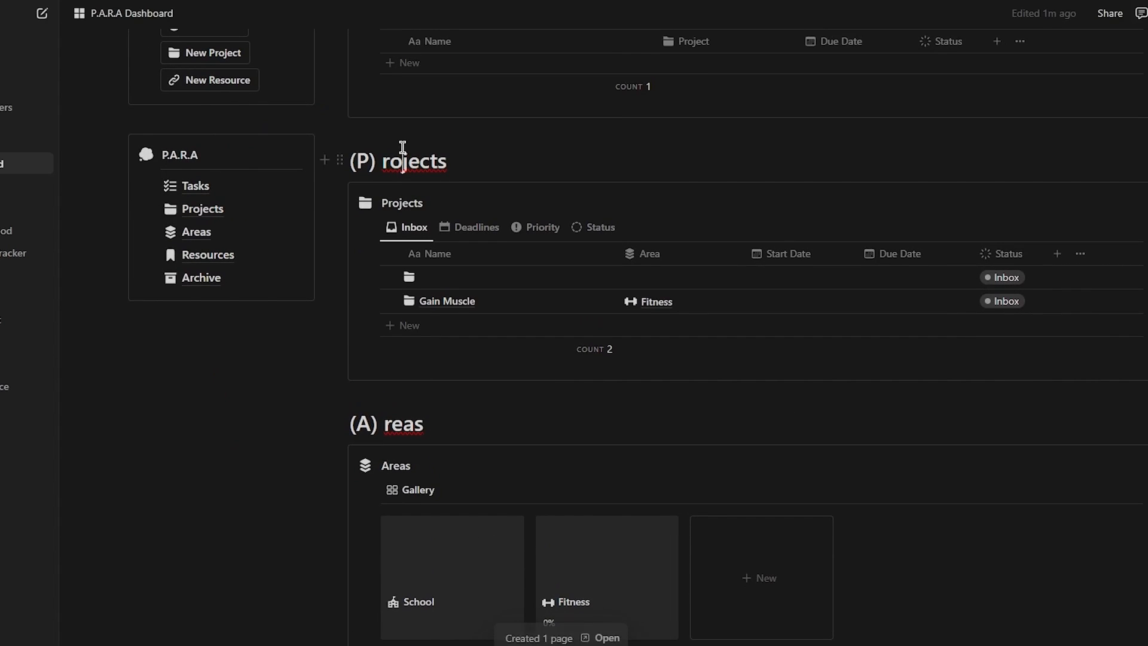
scroll(467, 189, up, 5)
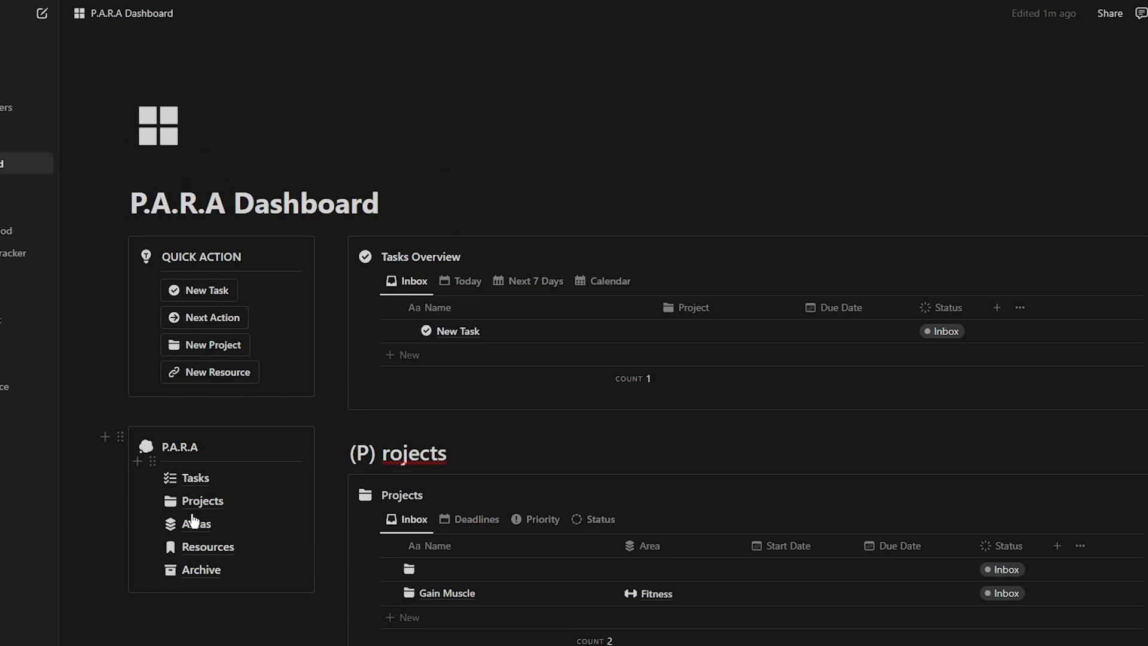
click(205, 479)
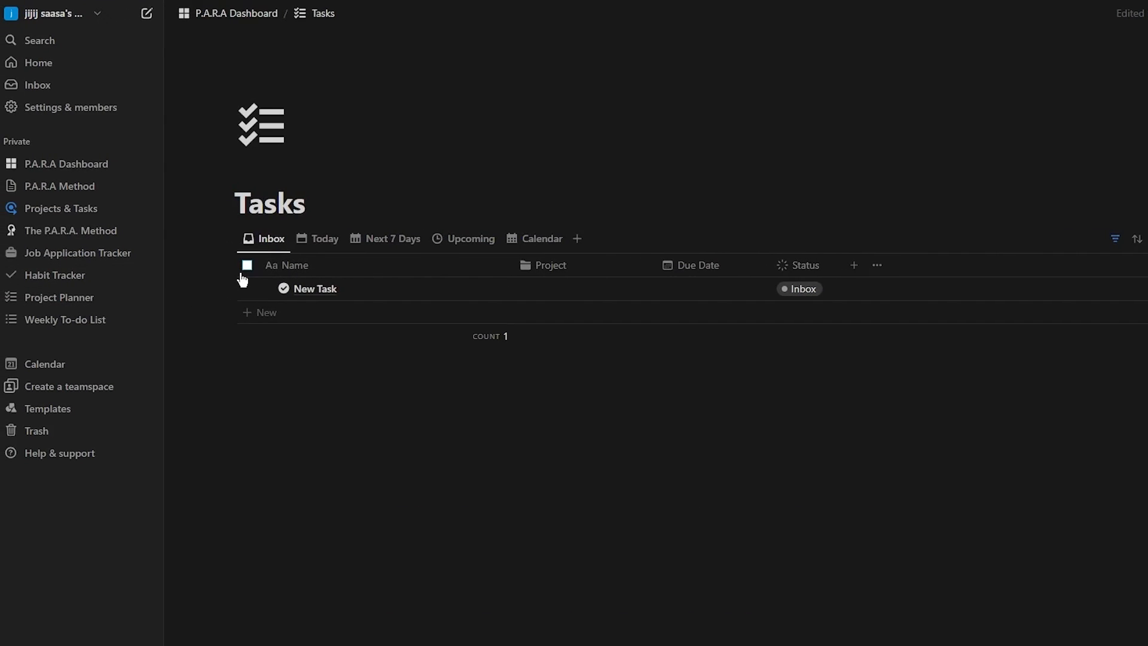
click(69, 171)
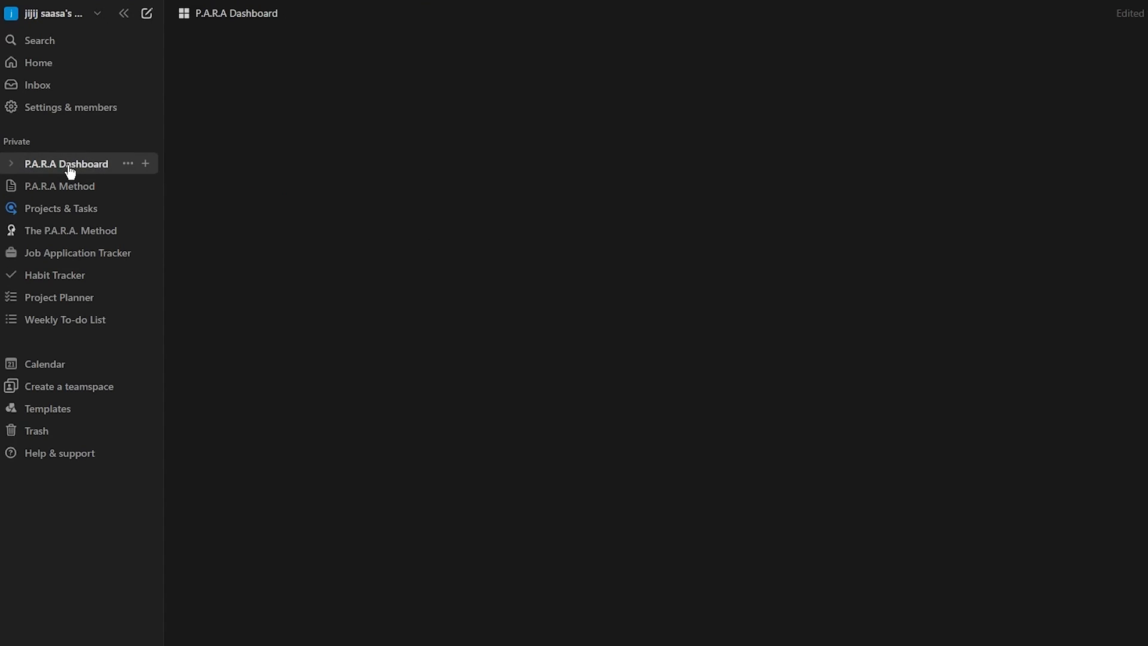
Review the P.A.R.A Dashboard's tasks, projects, areas, resources and archive sections once more
scroll(372, 317, down, 8)
scroll(374, 310, down, 8)
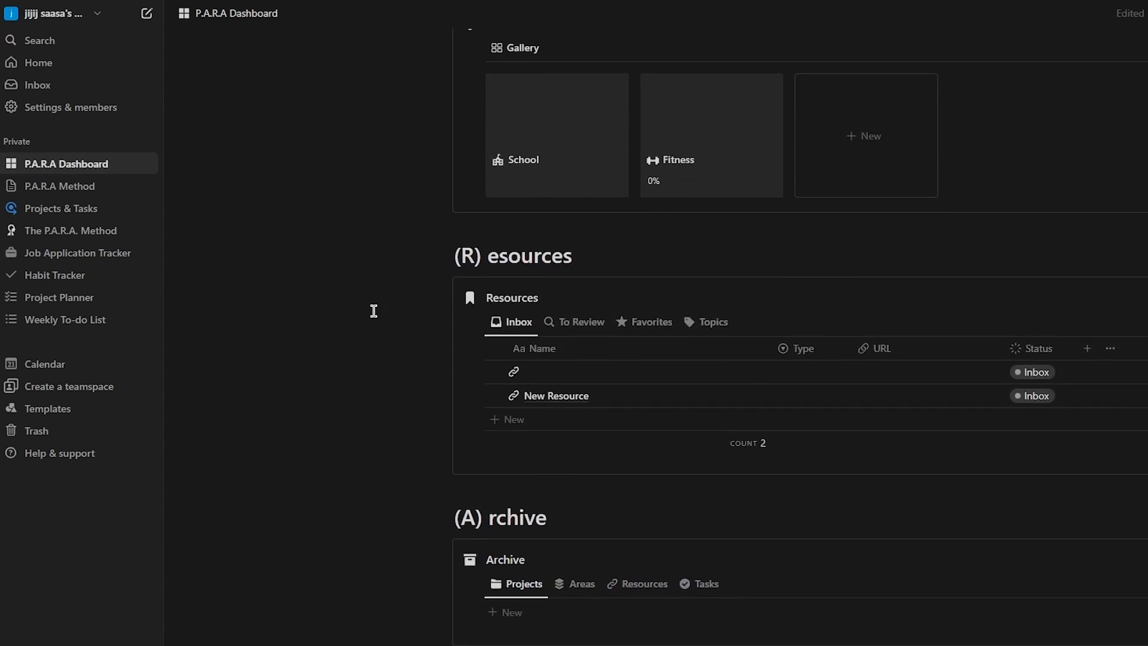
scroll(374, 311, up, 7)
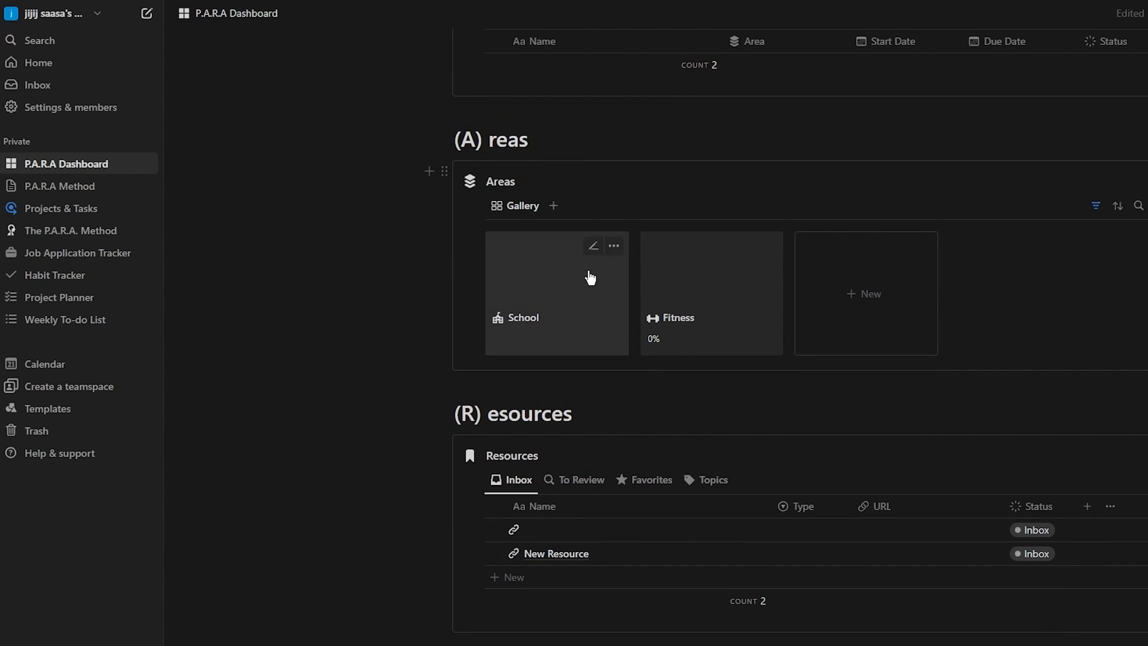
scroll(682, 291, up, 8)
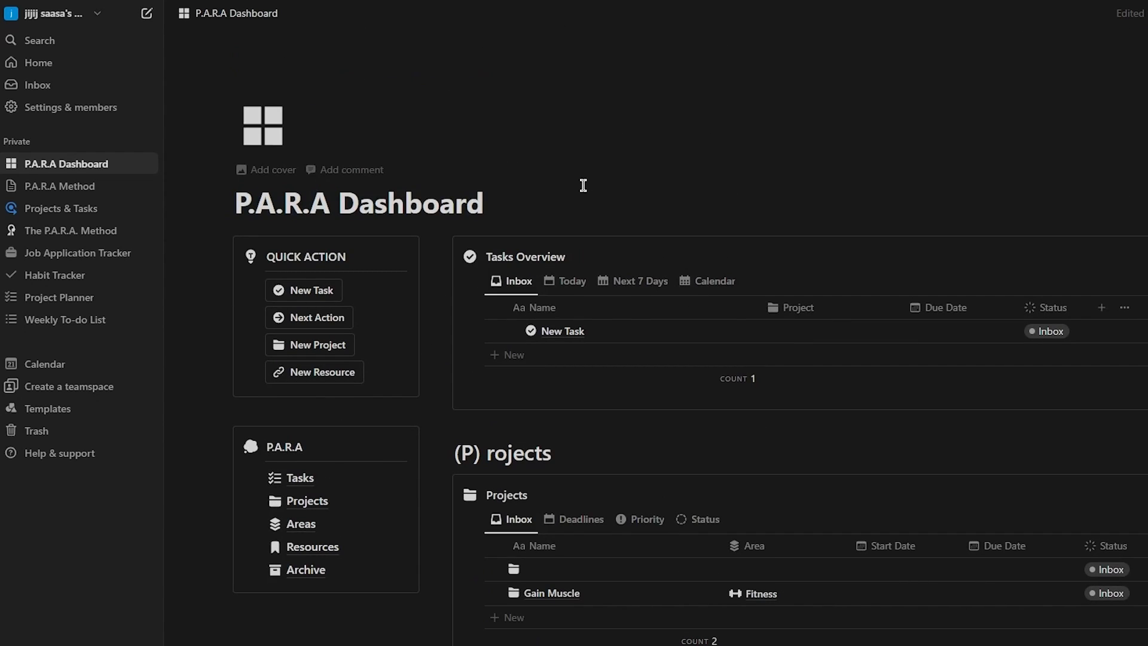
scroll(583, 186, down, 20)
scroll(583, 185, up, 20)
scroll(1140, 203, down, 20)
scroll(1140, 204, up, 5)
scroll(1140, 204, up, 20)
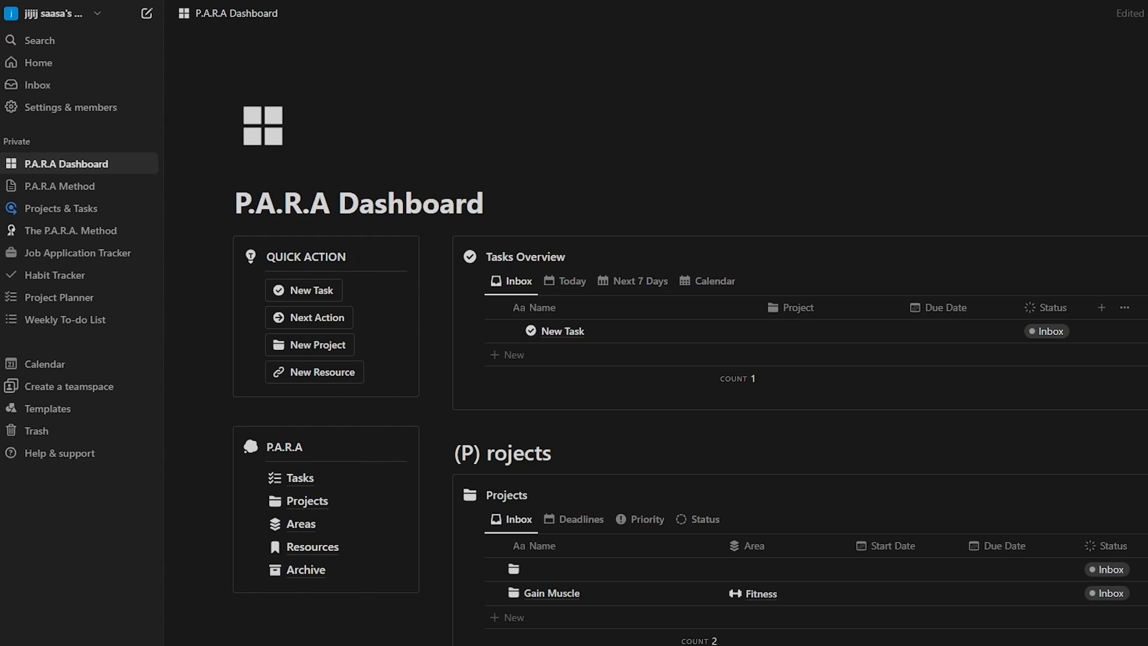
Search the web for "notion pricing" in a new browser tab and bring up Notion's pricing page
click(359, 0)
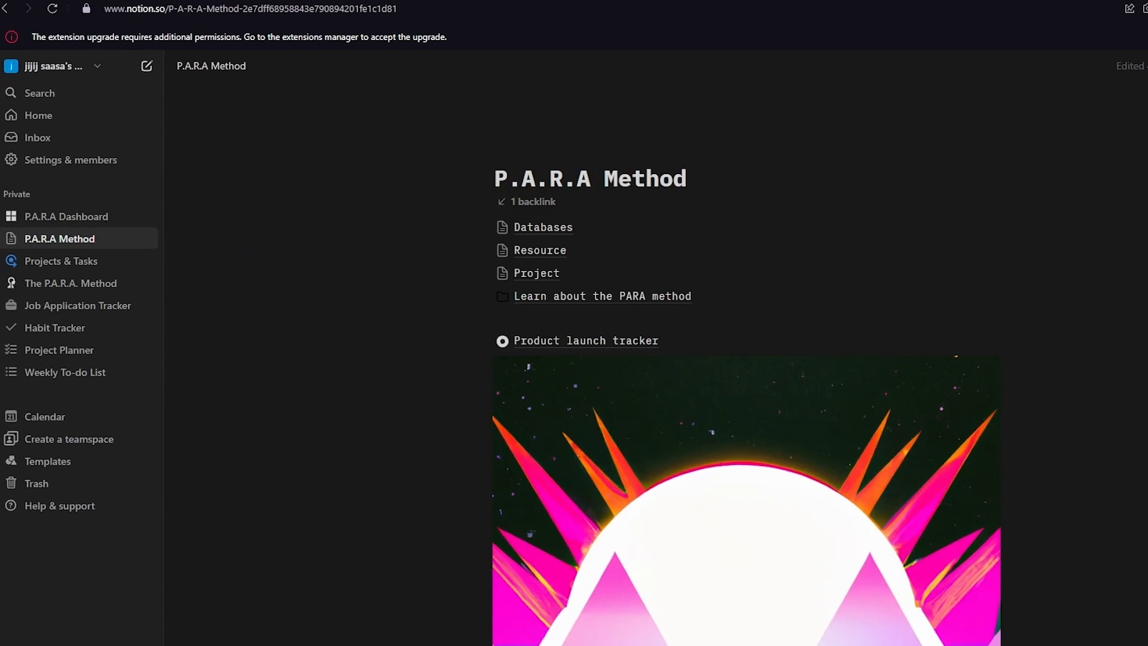
key(ctrl+t)
text(notion)
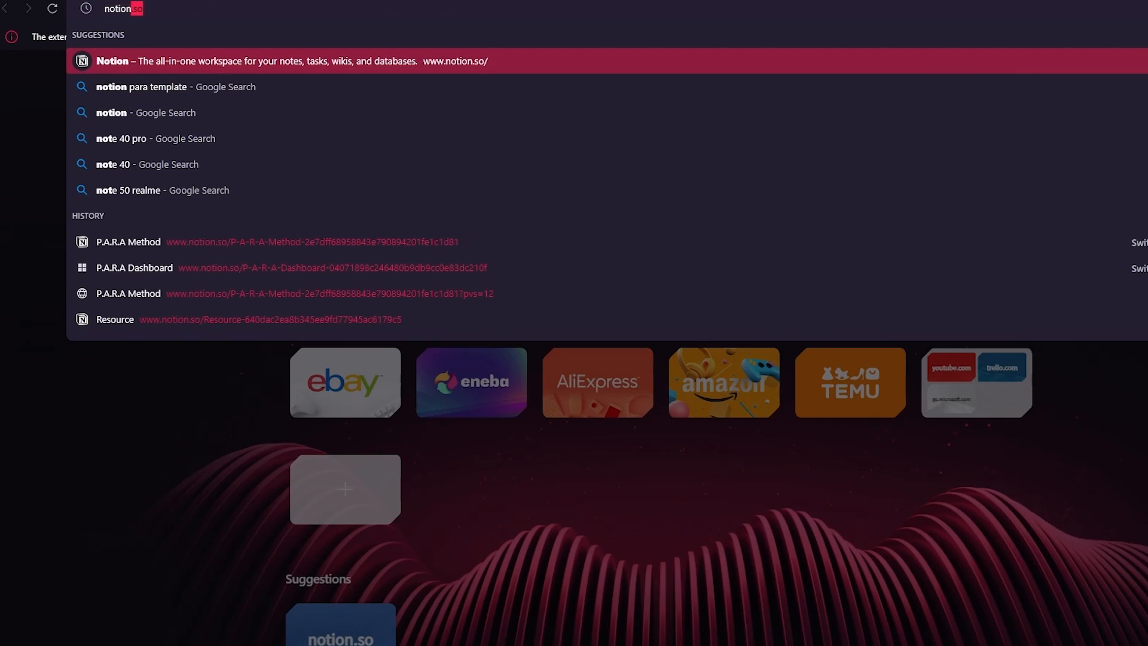
text( pr)
key(BackSpace)
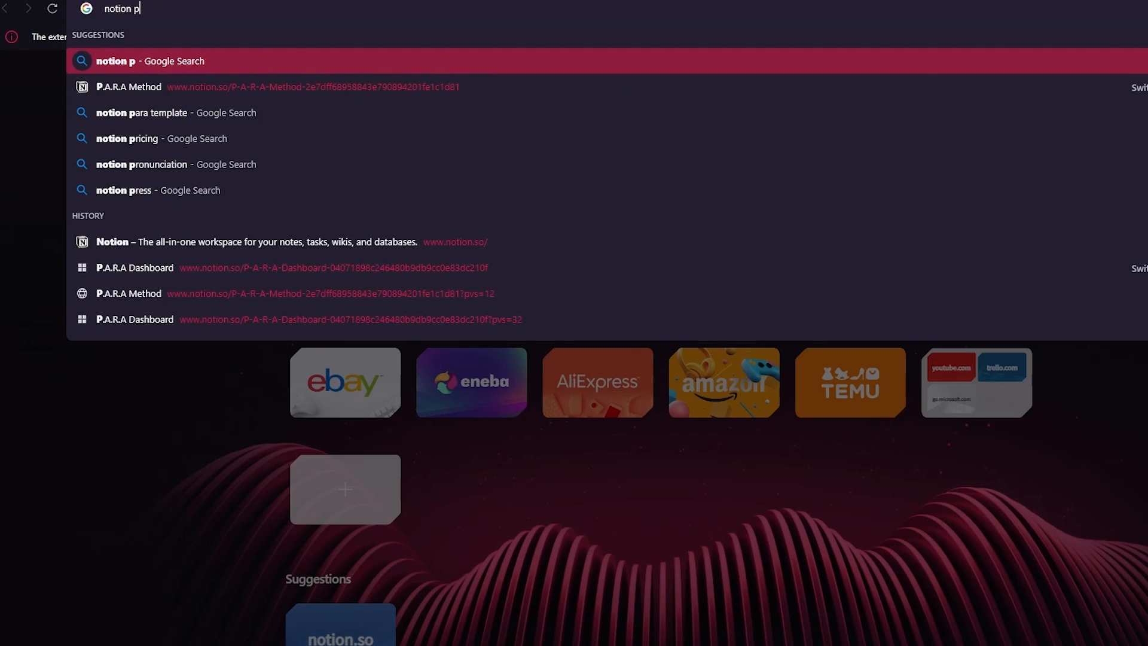
text(ricing)
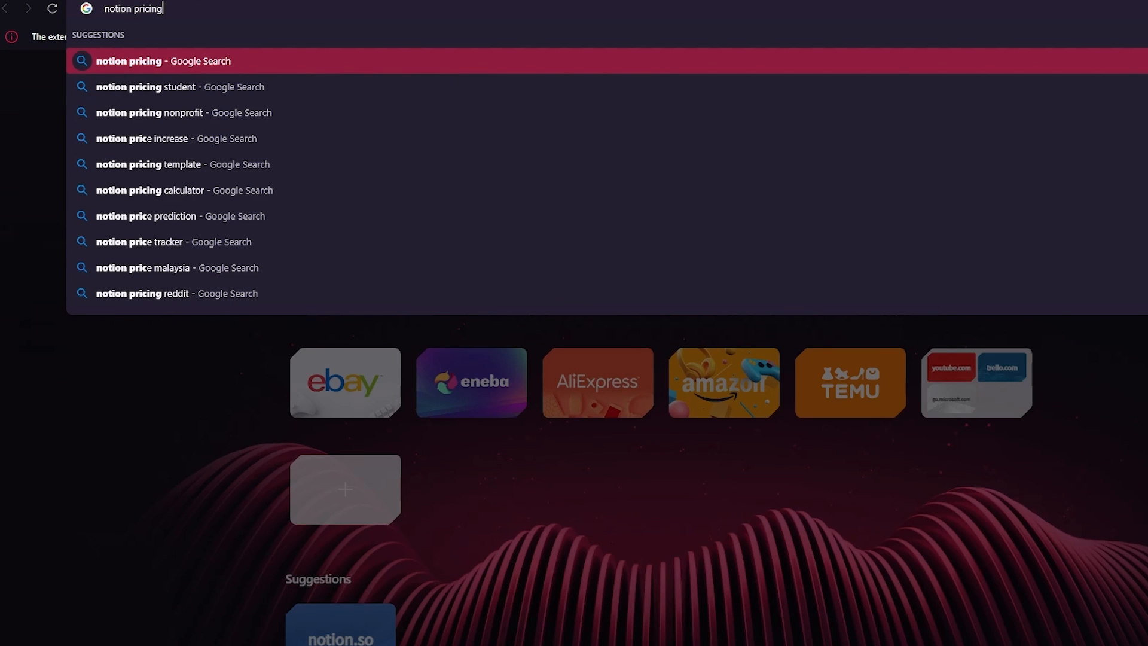
key(Return)
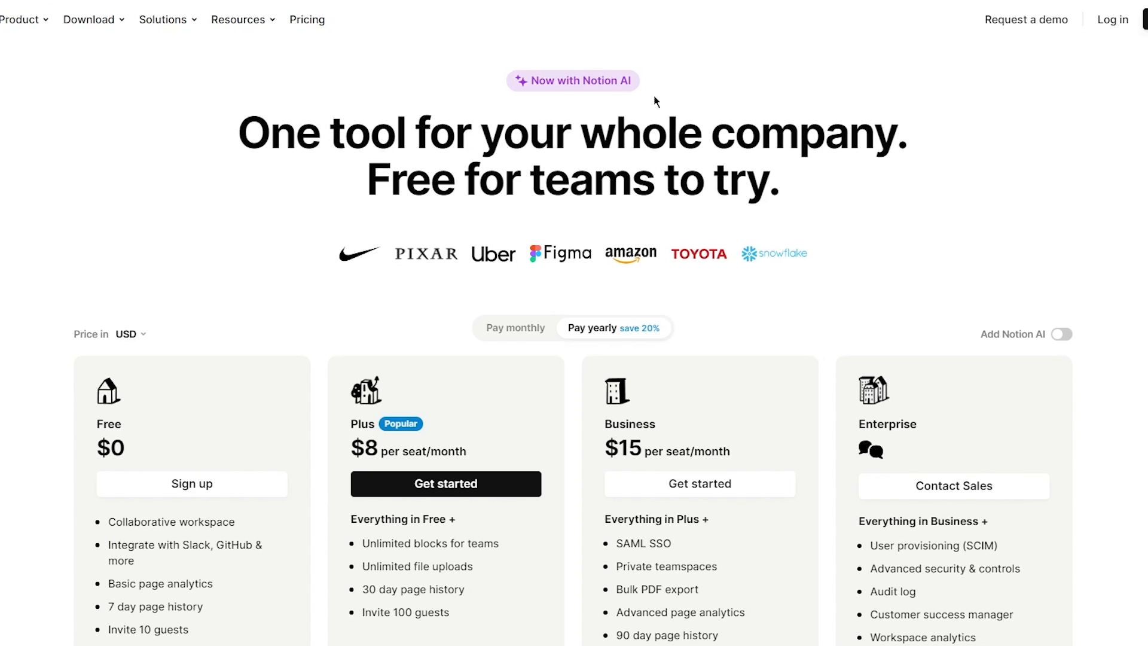
Compare the prices and features of Notion's Free, Plus, Business and Enterprise plans
scroll(290, 138, down, 2)
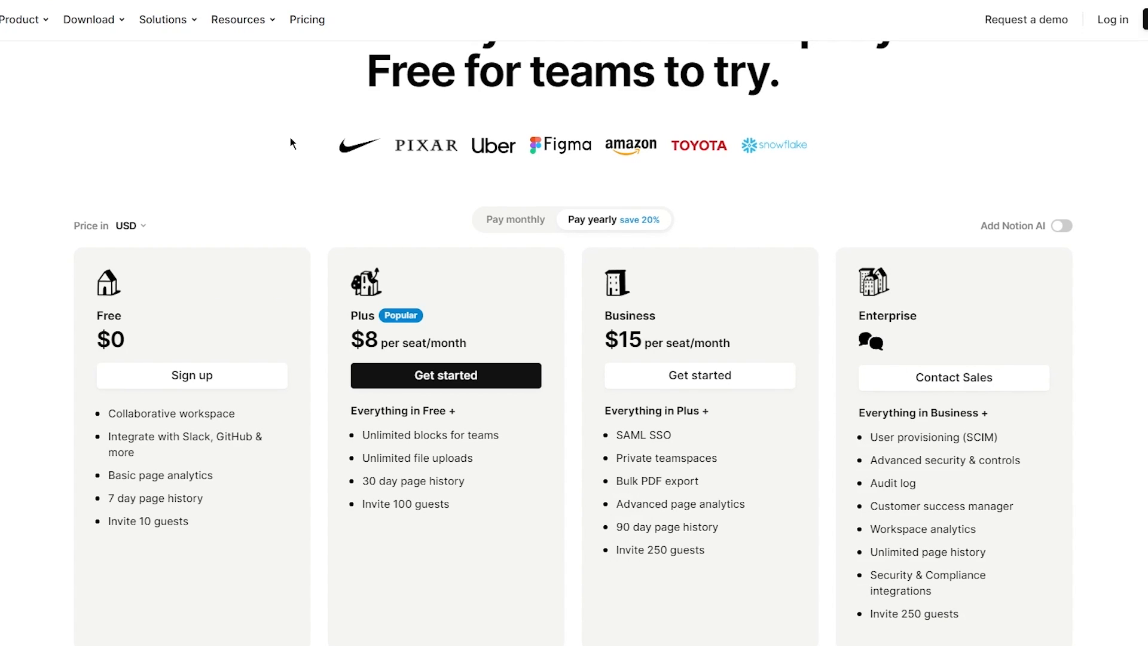
scroll(290, 144, down, 2)
scroll(38, 303, down, 3)
scroll(38, 303, up, 1)
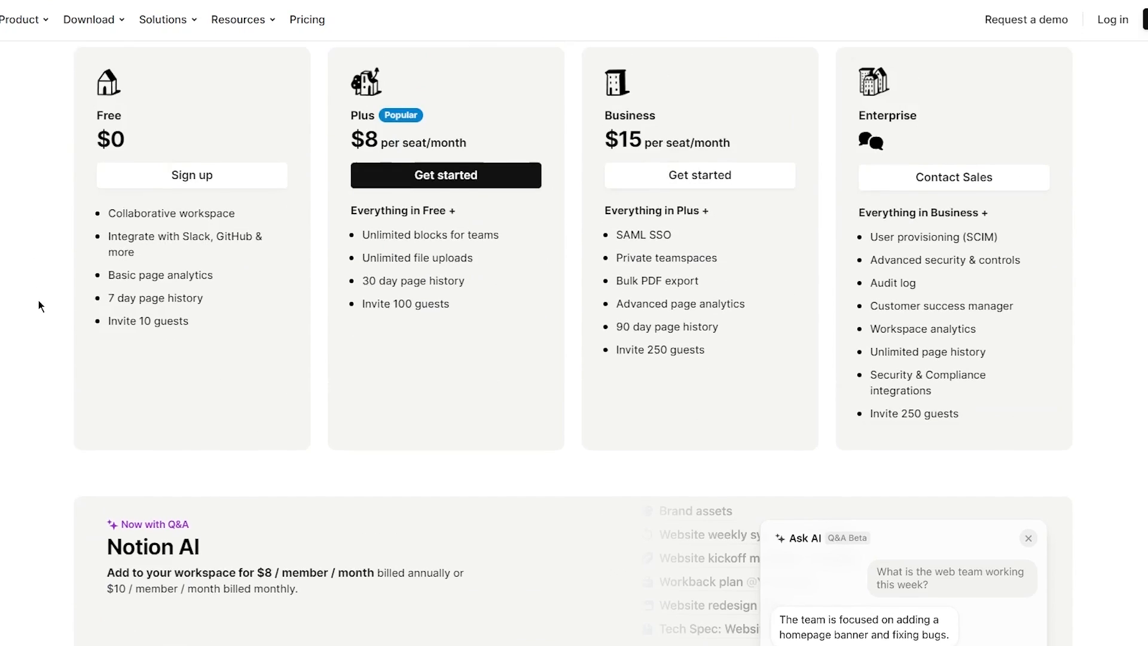
scroll(38, 305, up, 2)
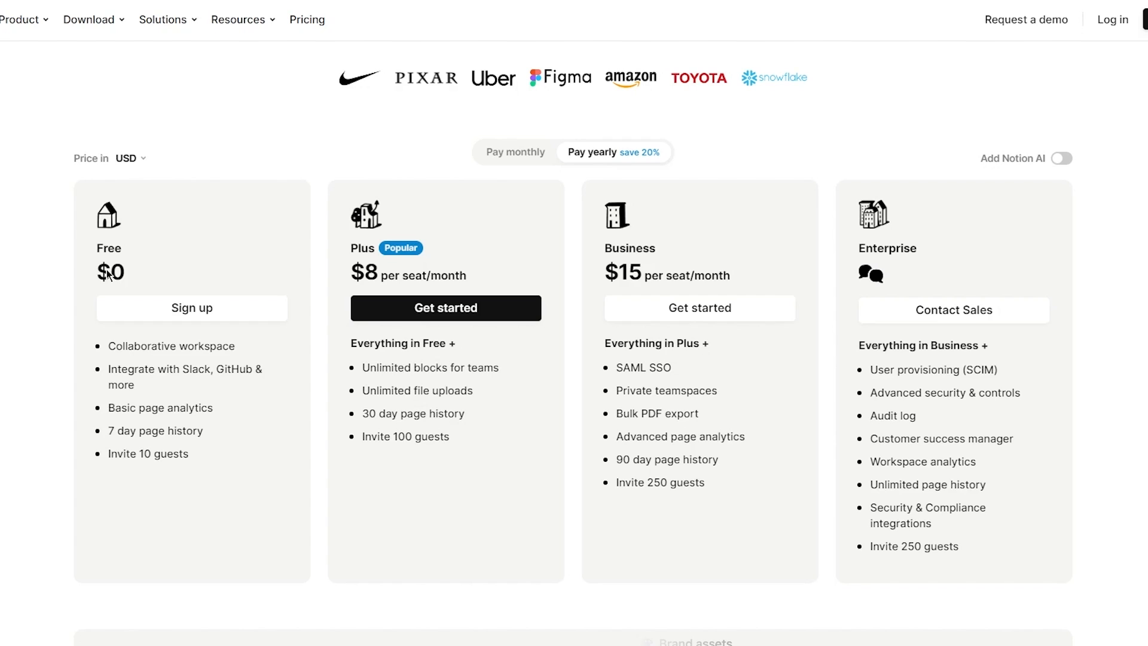
scroll(106, 274, down, 1)
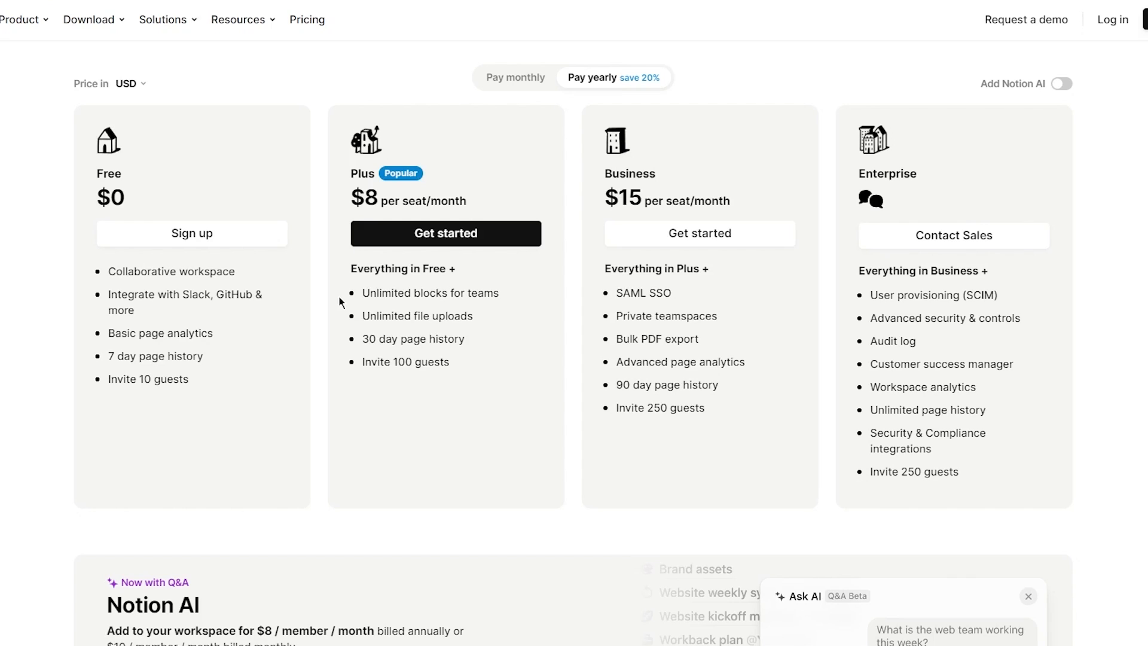
Examine the features of the Plus, Business and Enterprise plans and the Notion AI add-on pricing
mouse_move(372, 343)
mouse_move(622, 295)
scroll(595, 352, down, 1)
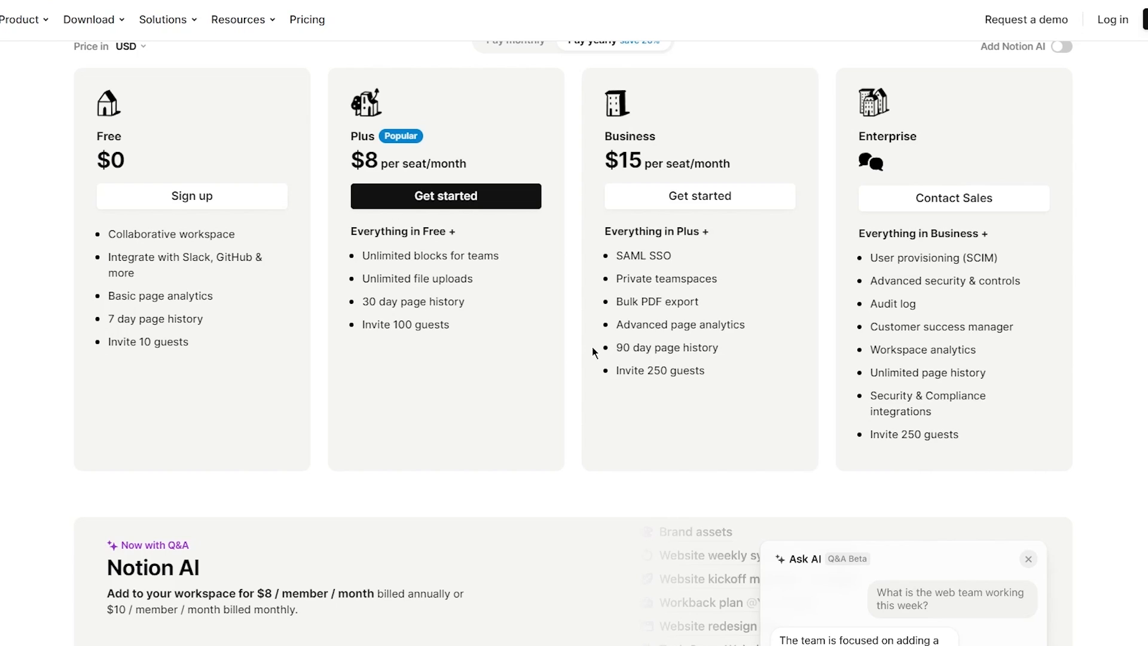
mouse_move(737, 375)
scroll(819, 273, down, 5)
scroll(820, 276, down, 1)
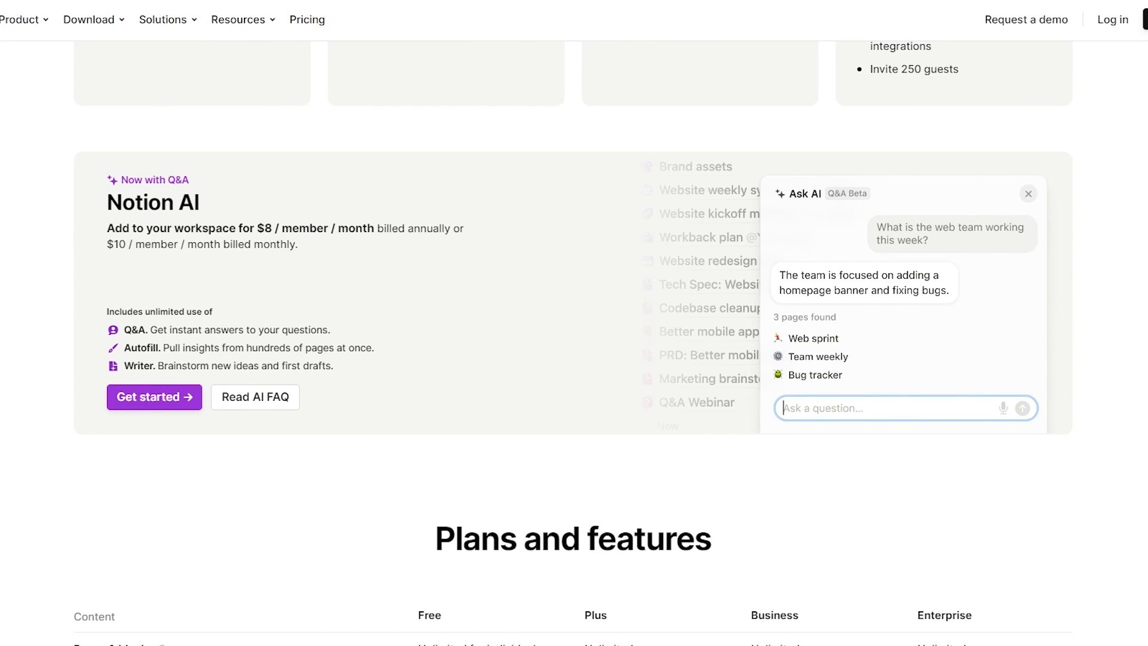
scroll(251, 261, down, 6)
scroll(252, 258, up, 3)
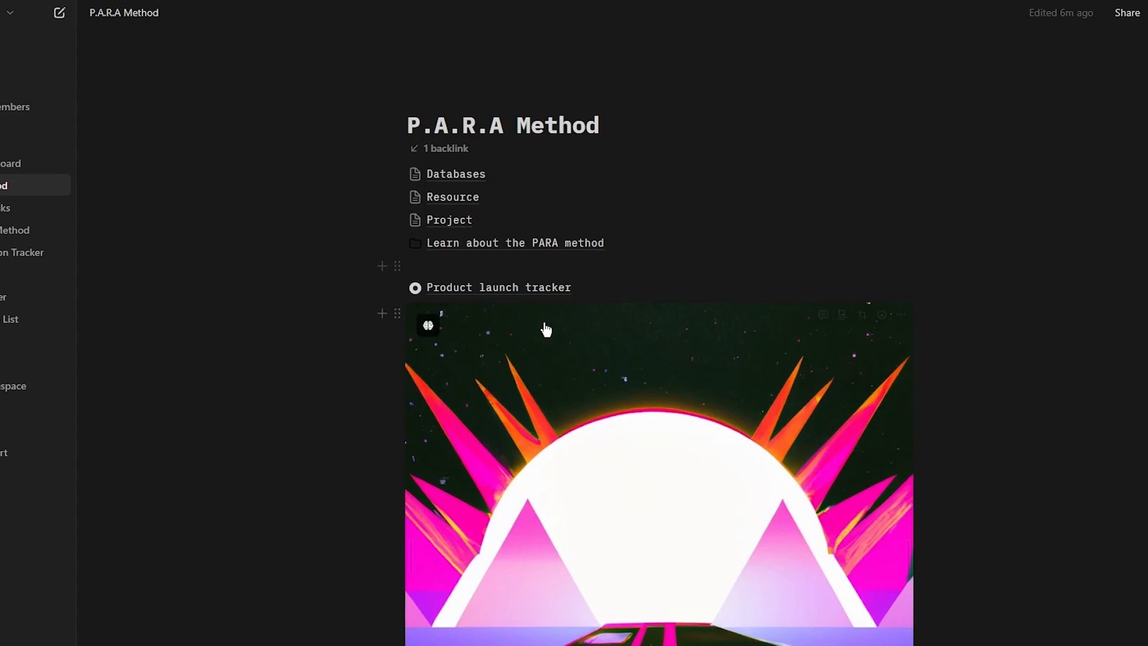
Bring up the AI writing options on the empty line of the P.A.R.A Method page, look through them and dismiss them
click(680, 265)
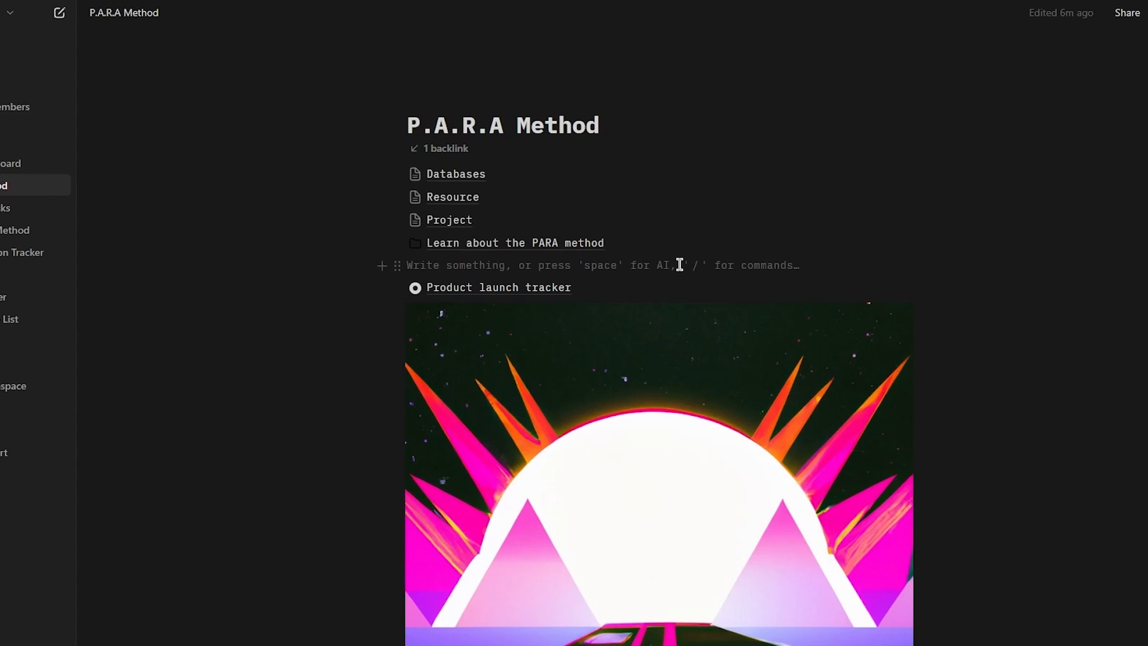
key(space)
scroll(500, 468, down, 6)
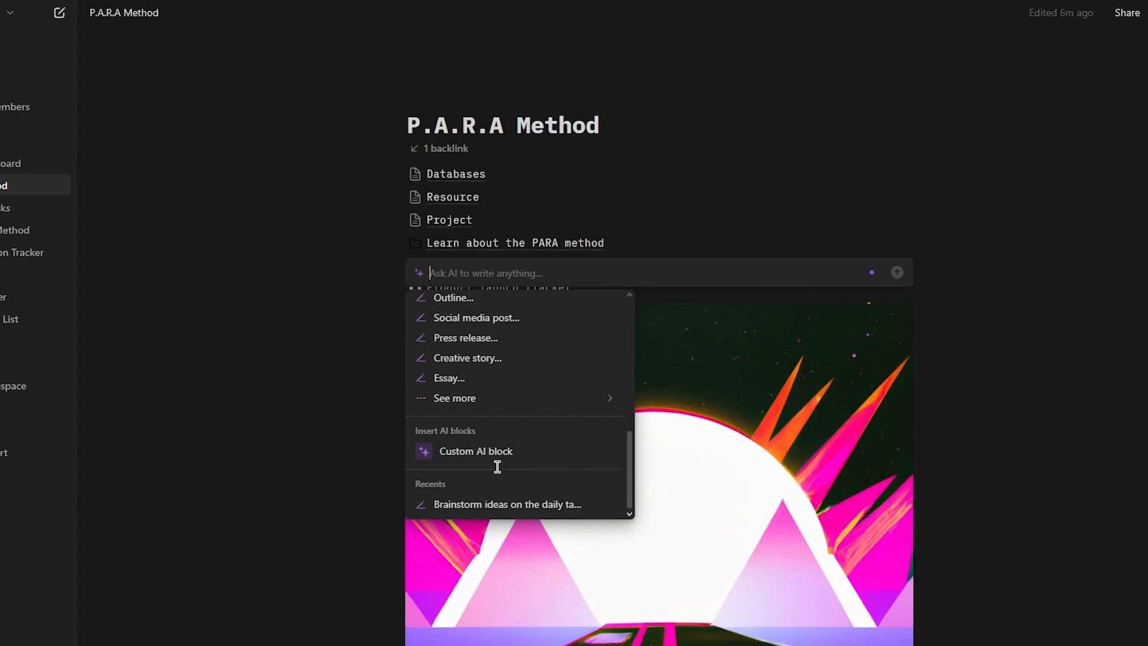
scroll(500, 469, up, 3)
scroll(500, 470, up, 3)
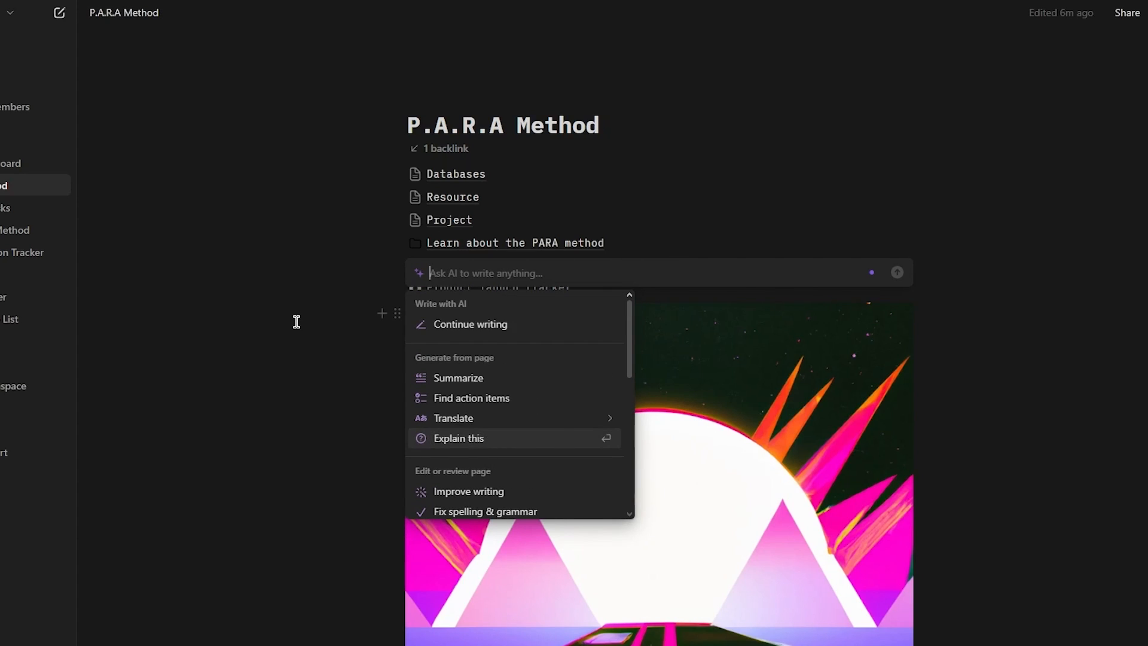
key(Escape)
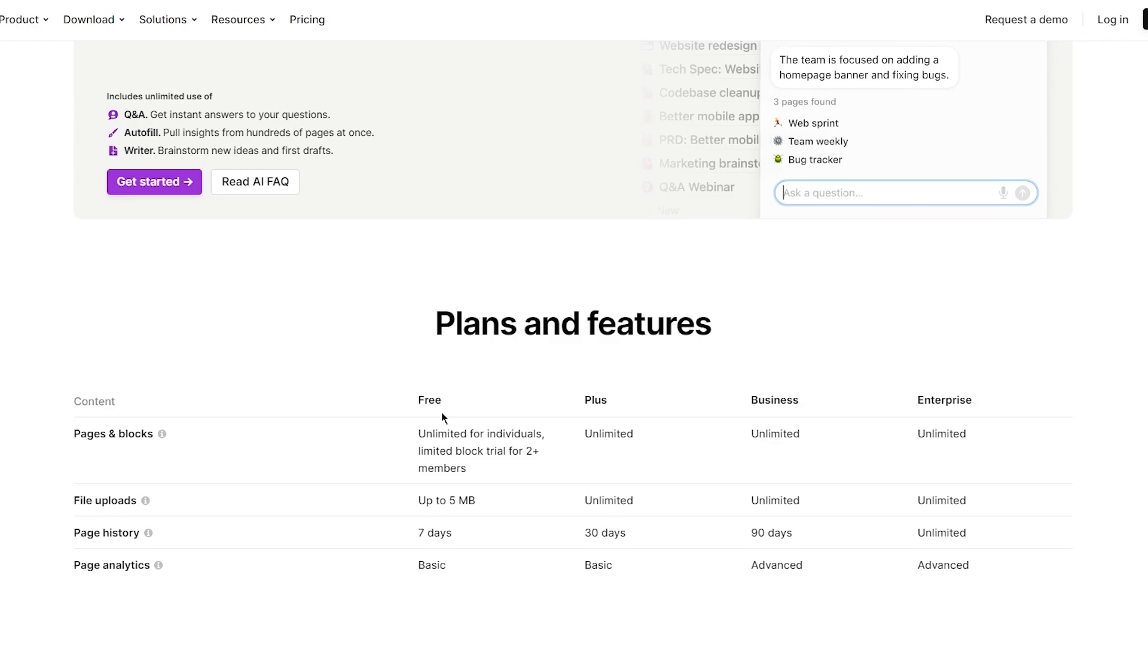
Examine the Plans and features comparison table and the rest of the pricing page, including the Solutions offered
scroll(442, 412, down, 2)
scroll(366, 396, down, 2)
mouse_move(361, 232)
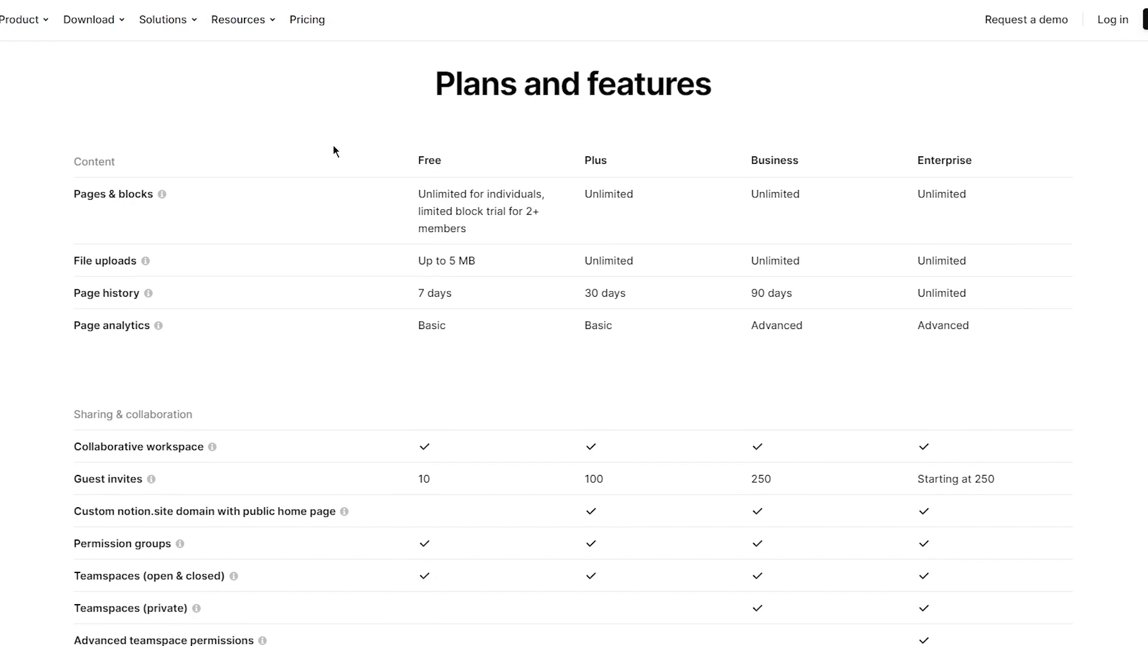
scroll(333, 145, down, 20)
scroll(333, 146, down, 14)
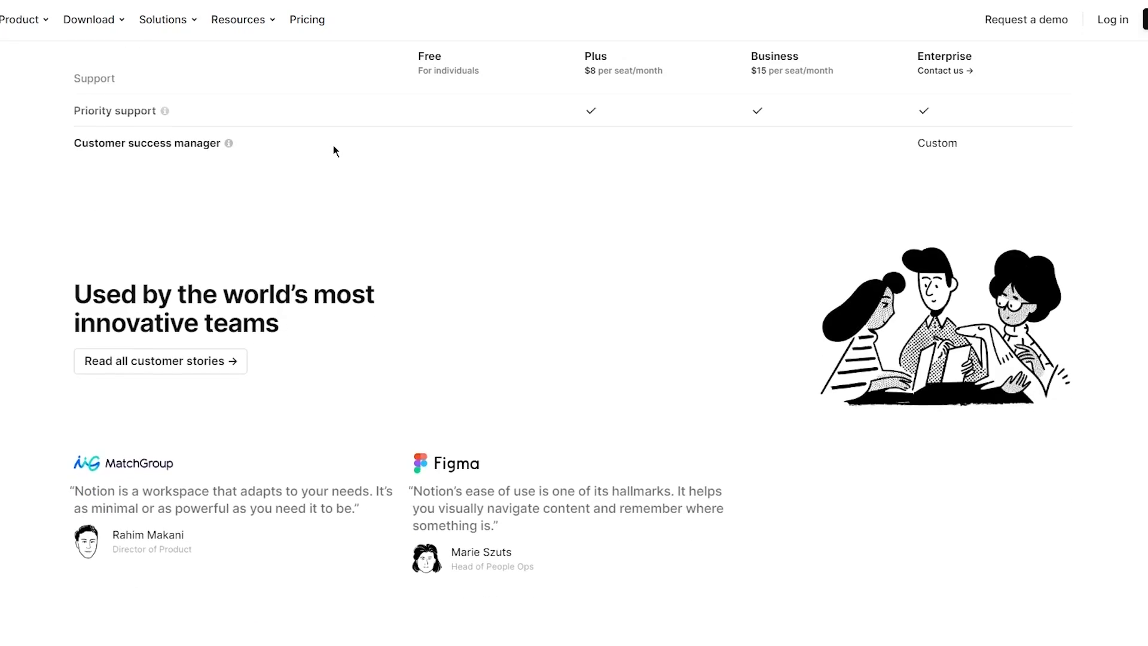
scroll(333, 146, up, 7)
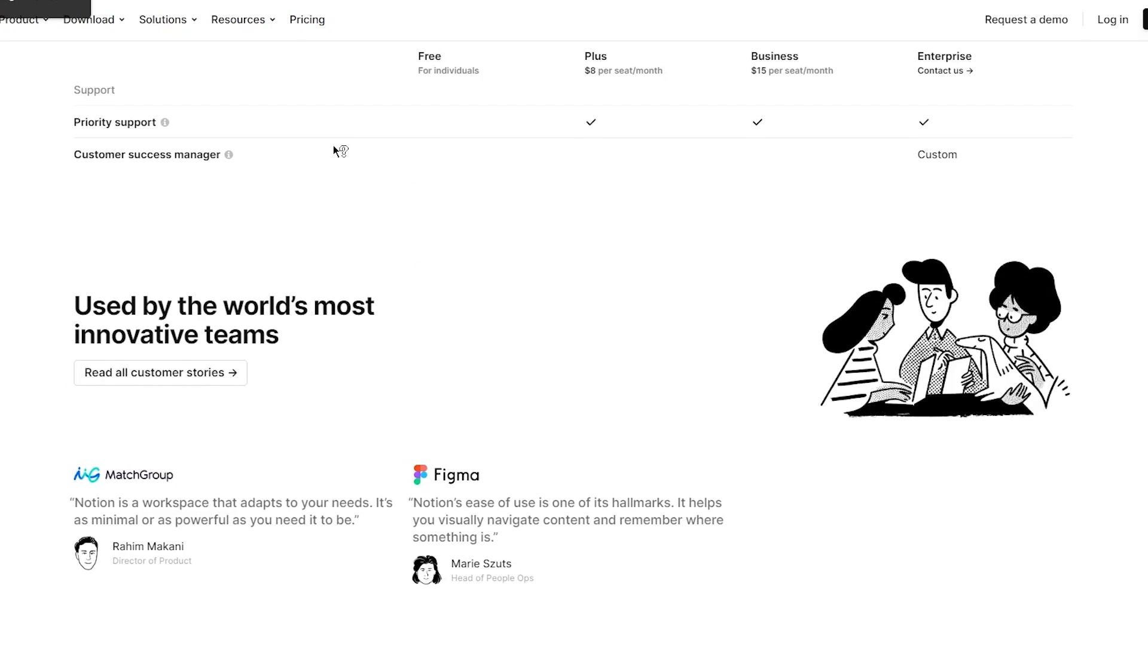
scroll(332, 145, down, 20)
scroll(334, 150, down, 9)
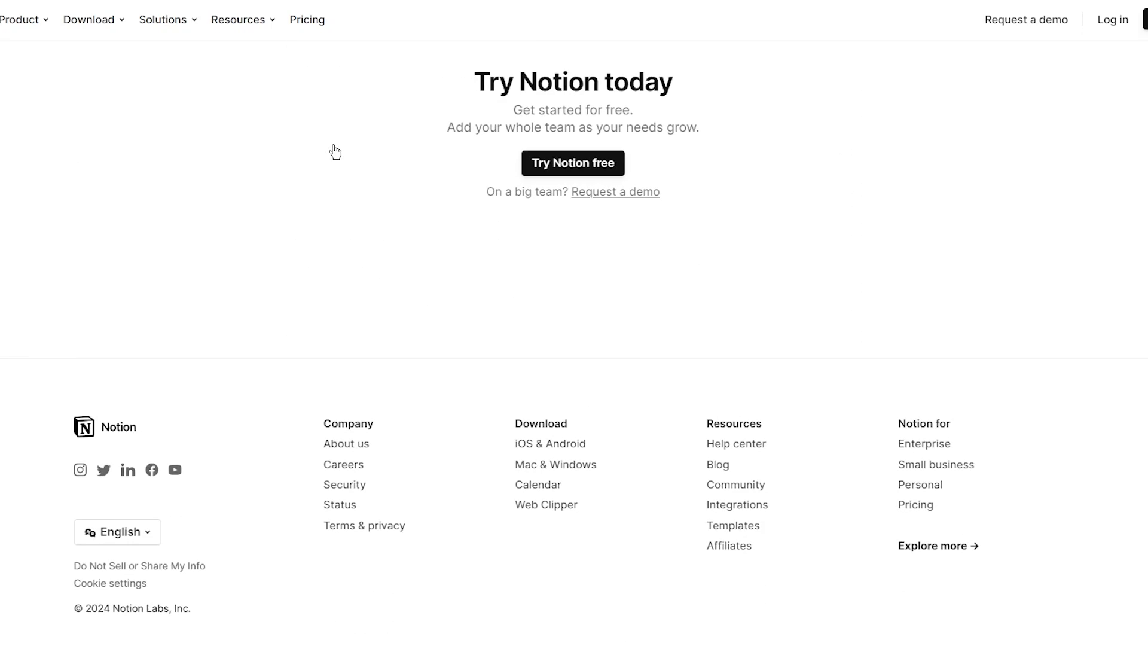
scroll(334, 149, up, 15)
scroll(332, 145, up, 20)
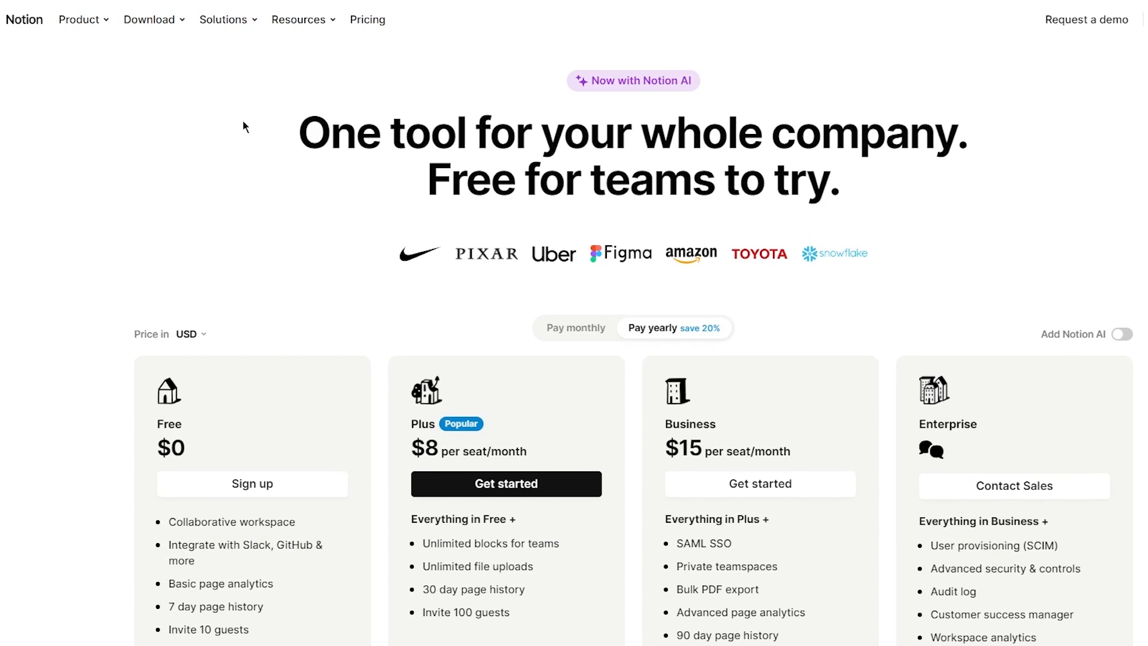
mouse_move(235, 20)
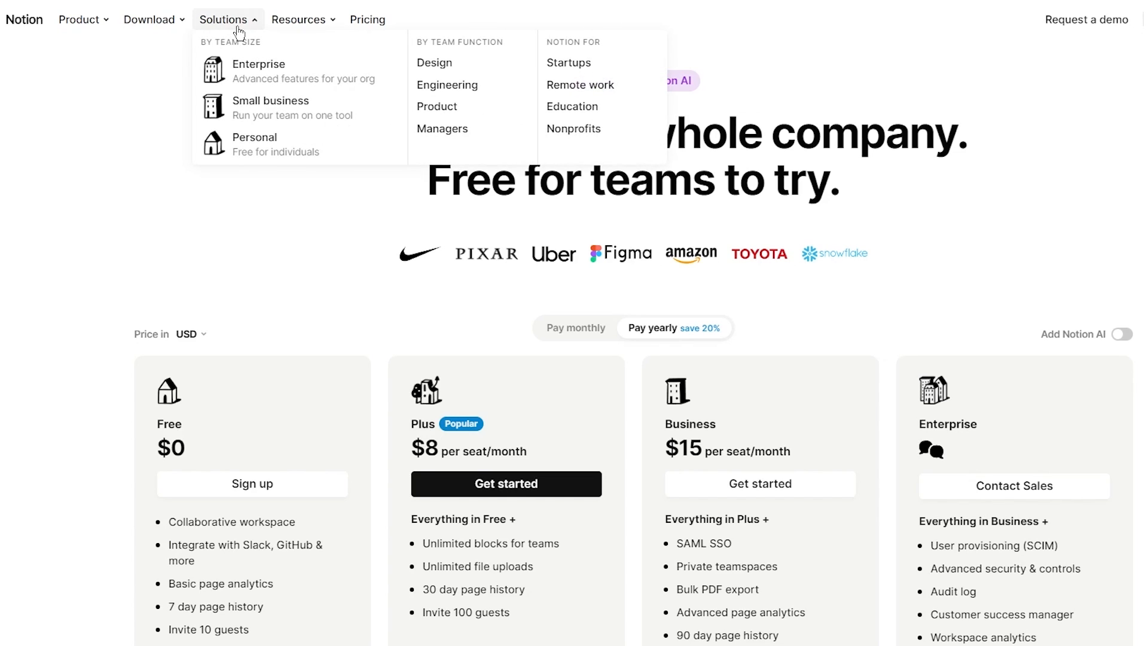
mouse_move(90, 15)
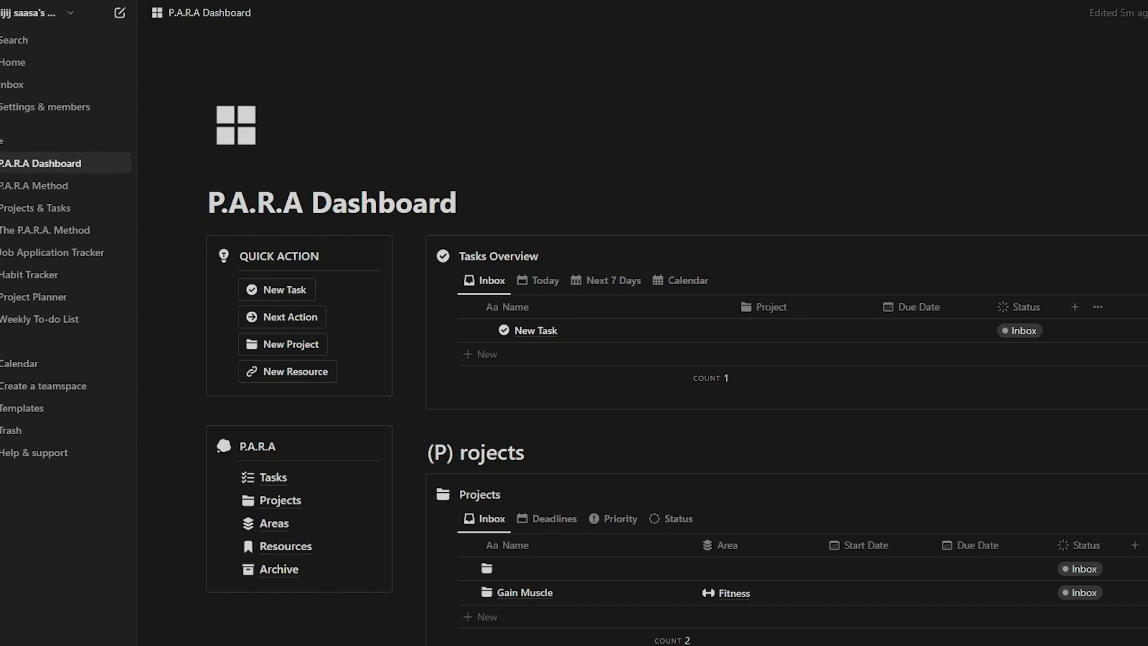
Look over the P.A.R.A Dashboard and the self-built P.A.R.A Method page from start to end
scroll(425, 131, down, 15)
scroll(425, 131, up, 15)
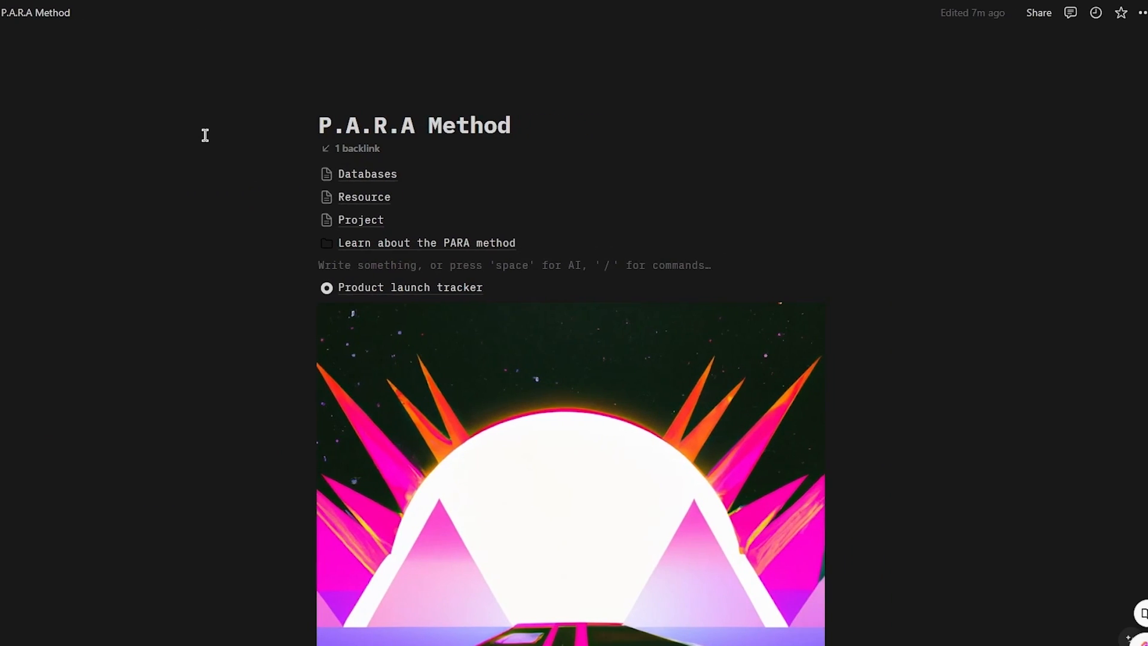
scroll(206, 136, down, 5)
scroll(205, 135, up, 5)
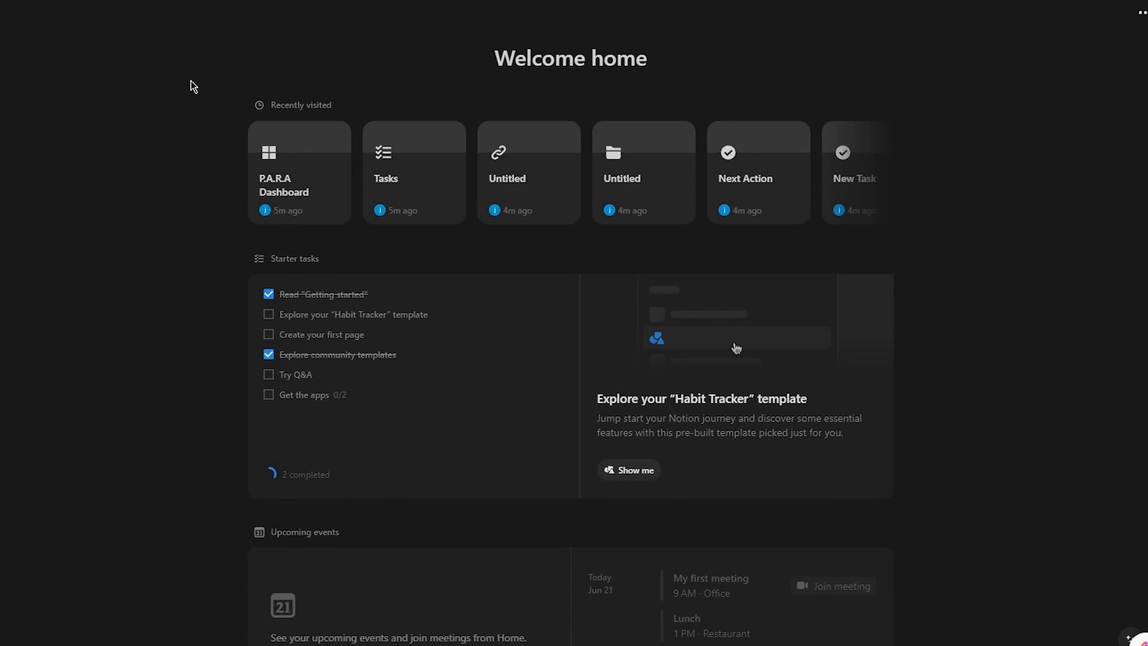
Look through the Home page's recently visited pages, starter tasks, upcoming events, home views, learning articles and featured templates
scroll(575, 302, down, 10)
scroll(576, 302, up, 4)
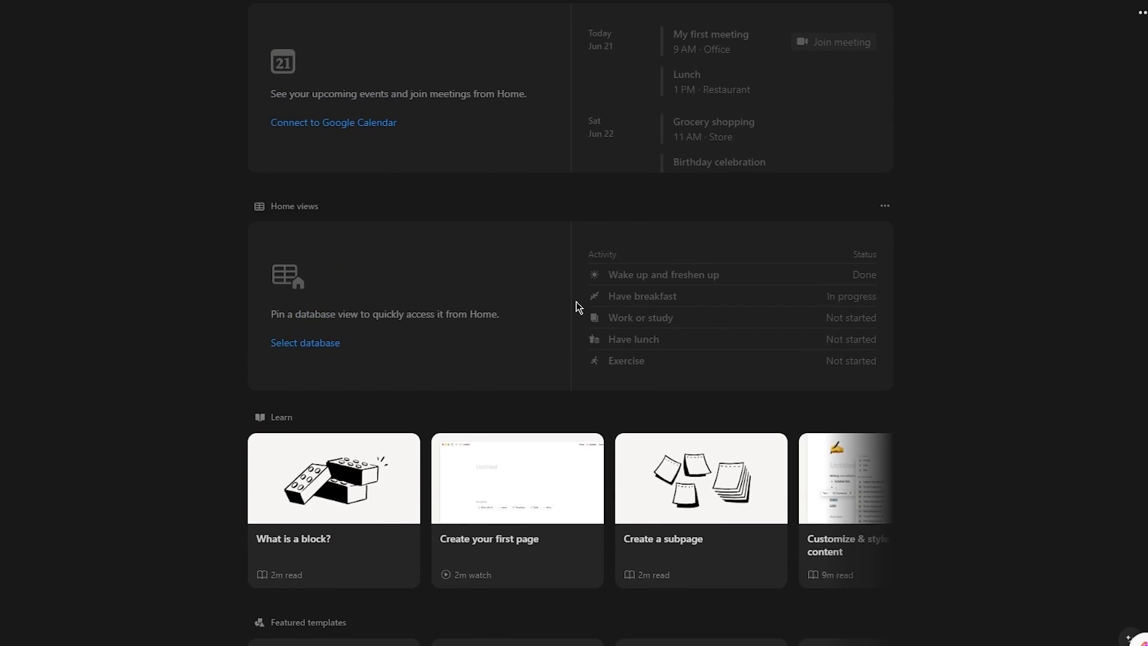
scroll(576, 302, up, 8)
scroll(474, 154, right, 10)
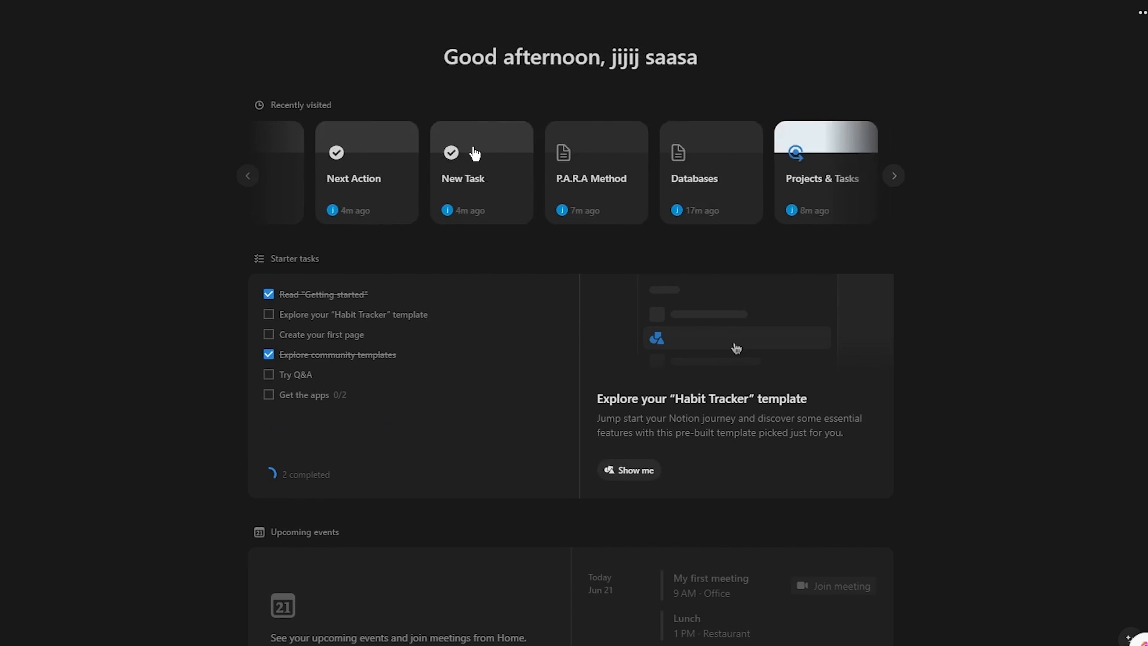
scroll(471, 153, right, 4)
scroll(472, 153, left, 12)
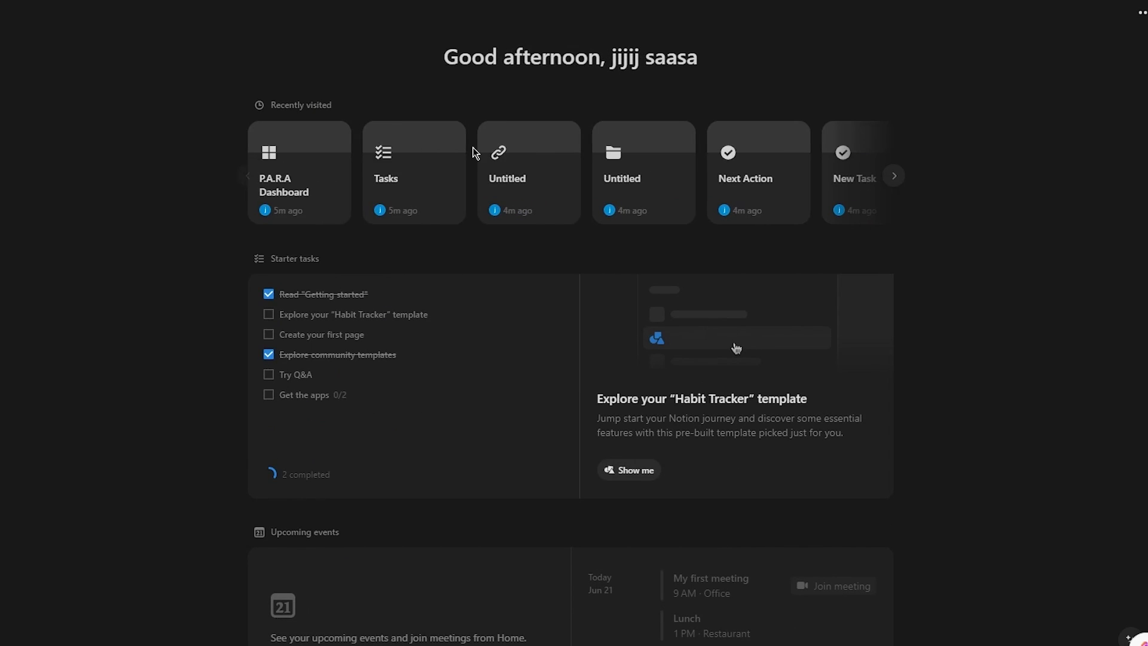
scroll(379, 153, right, 10)
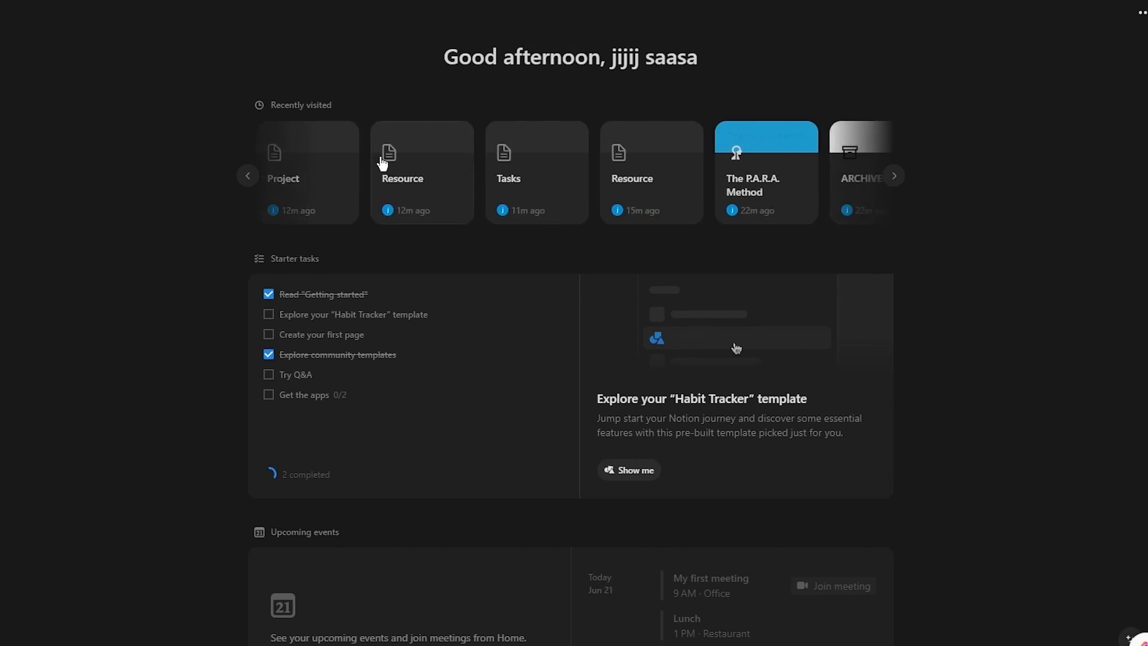
scroll(385, 154, left, 12)
scroll(494, 354, down, 12)
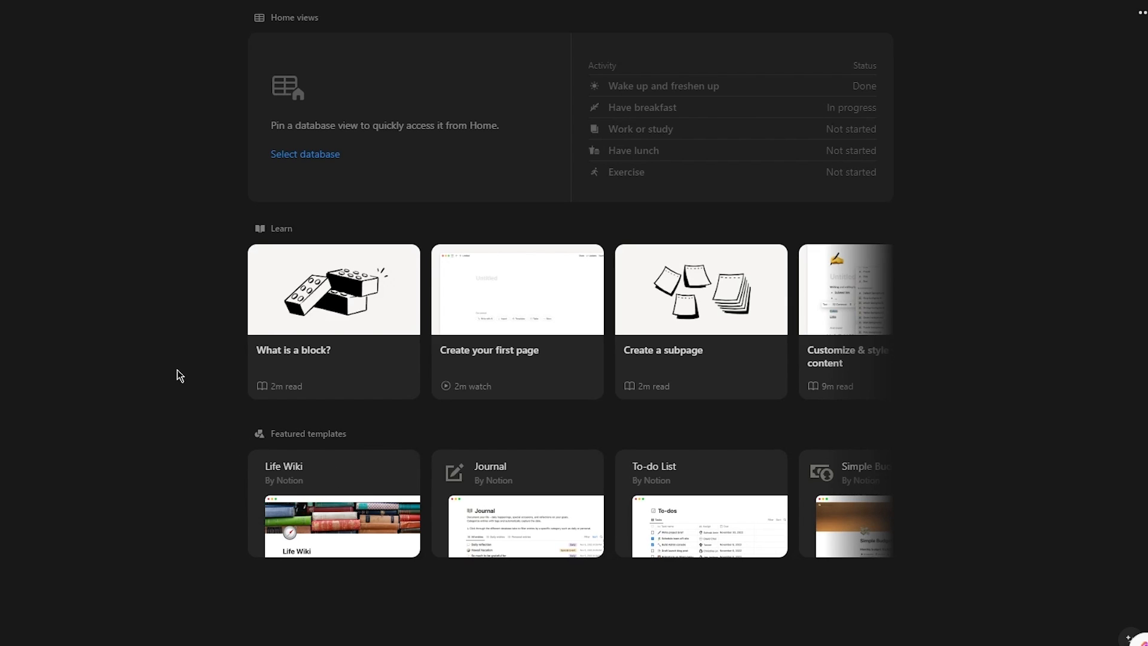
scroll(179, 375, up, 12)
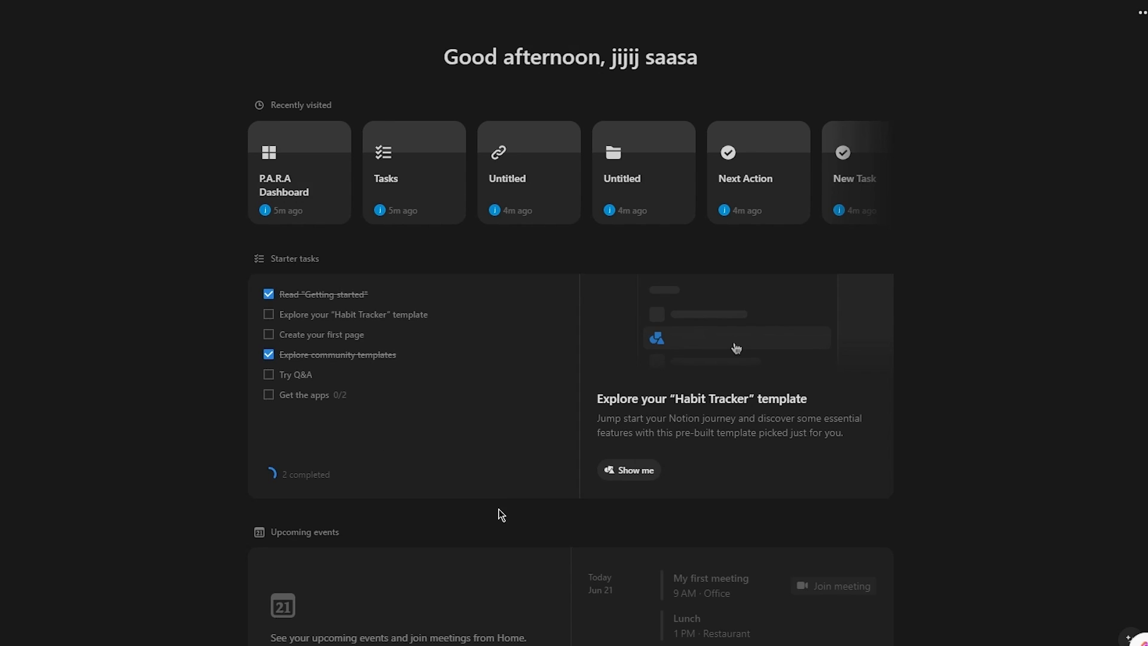
Show the sidebar beside the Home page and look through the Learn and Featured templates sections
key(ctrl+backslash)
scroll(538, 341, down, 8)
scroll(609, 342, down, 4)
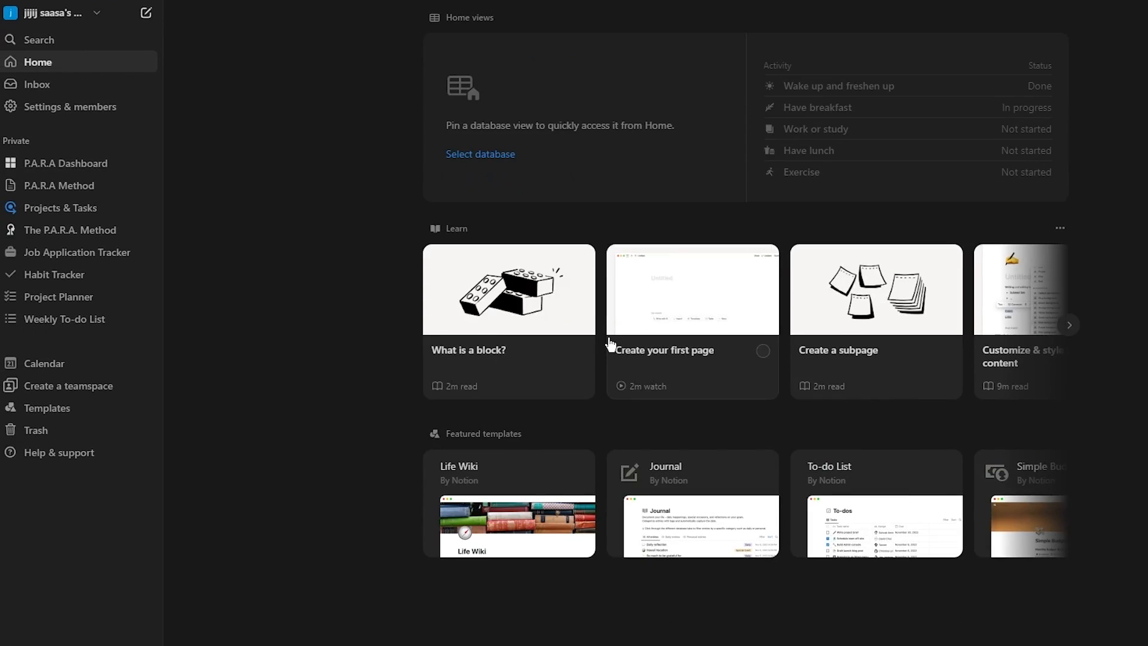
scroll(608, 341, right, 3)
scroll(609, 342, up, 10)
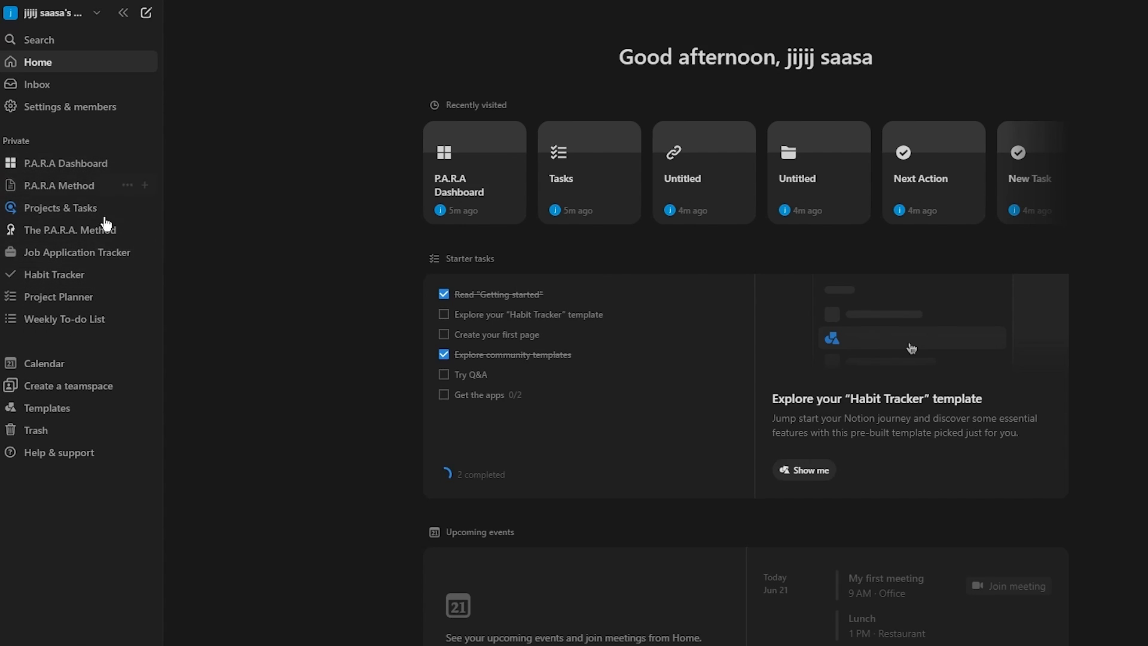
View the Notion Calendar introduction and close it without connecting an account
click(62, 371)
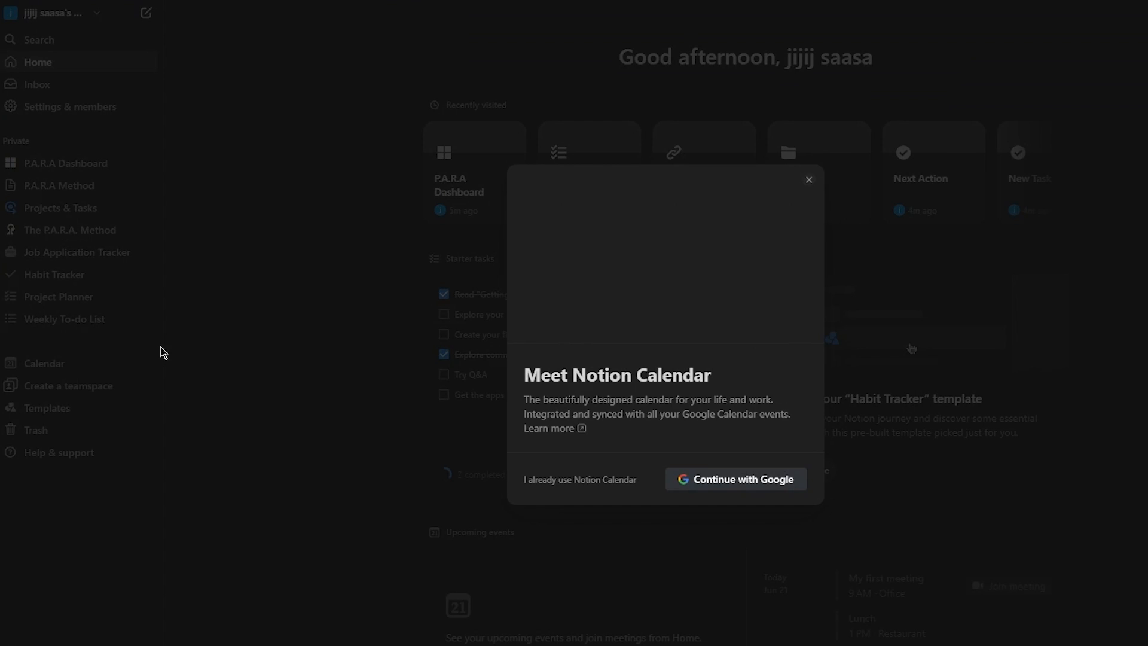
click(809, 179)
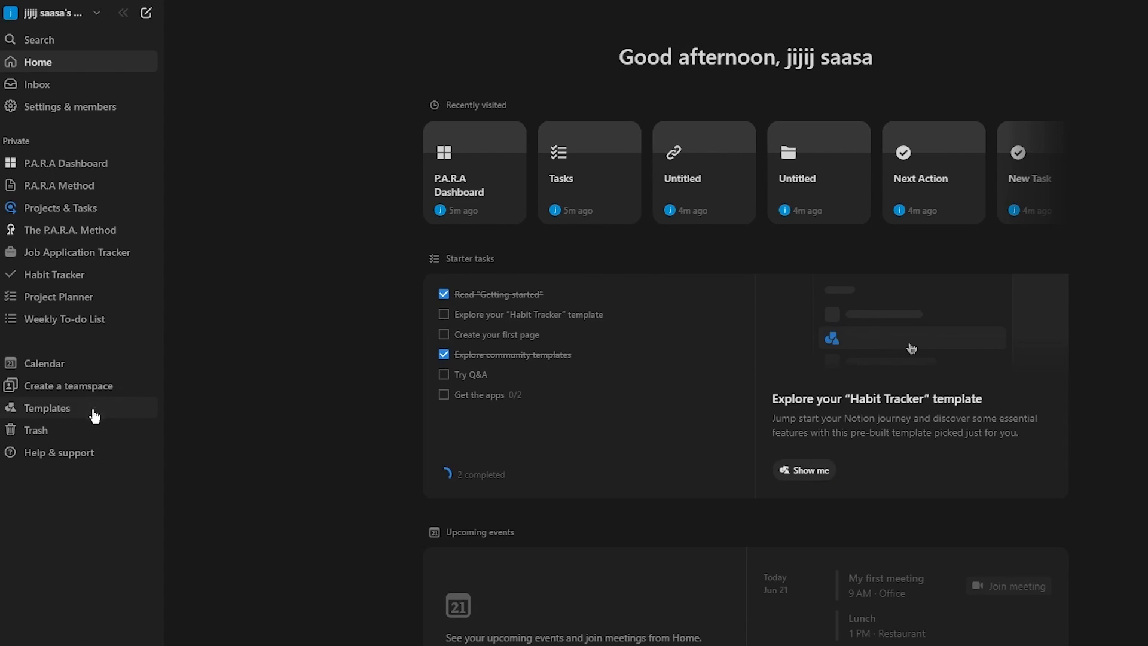
Create a new teamspace named "johns store" and skip inviting people to it
click(76, 392)
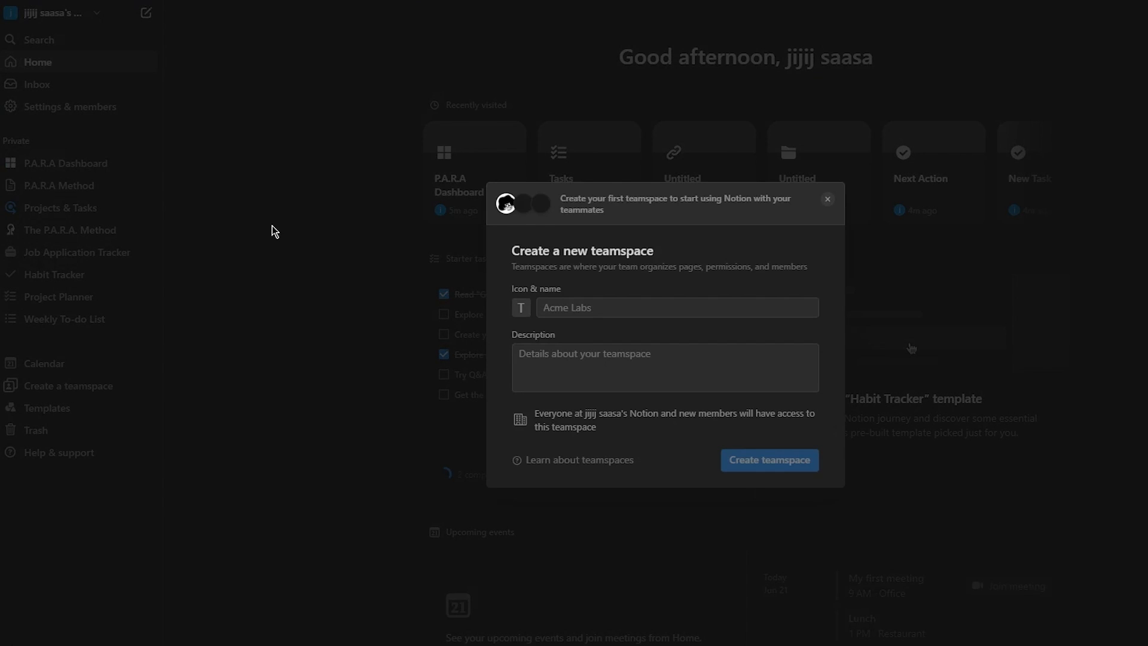
click(568, 308)
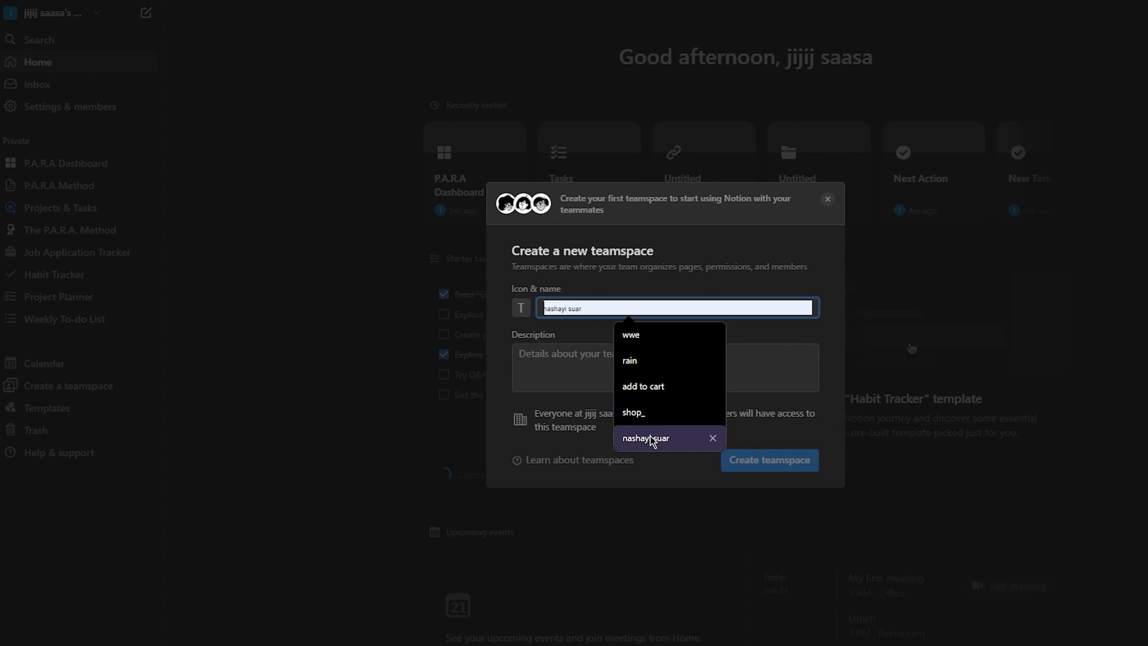
text(johns s)
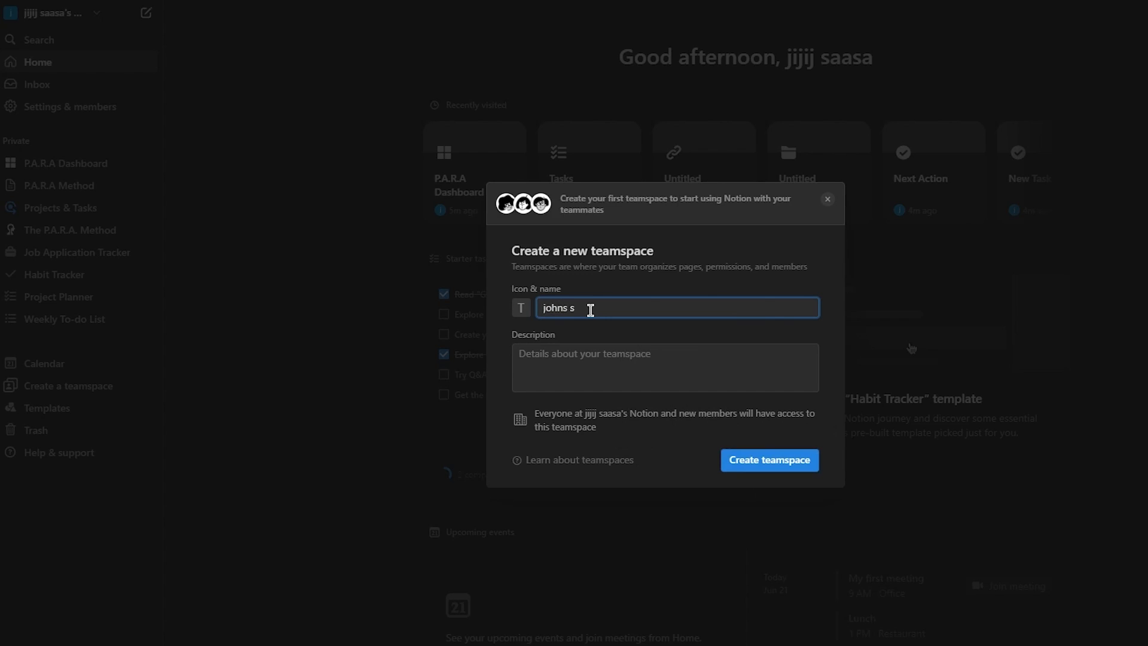
text(tore)
click(727, 460)
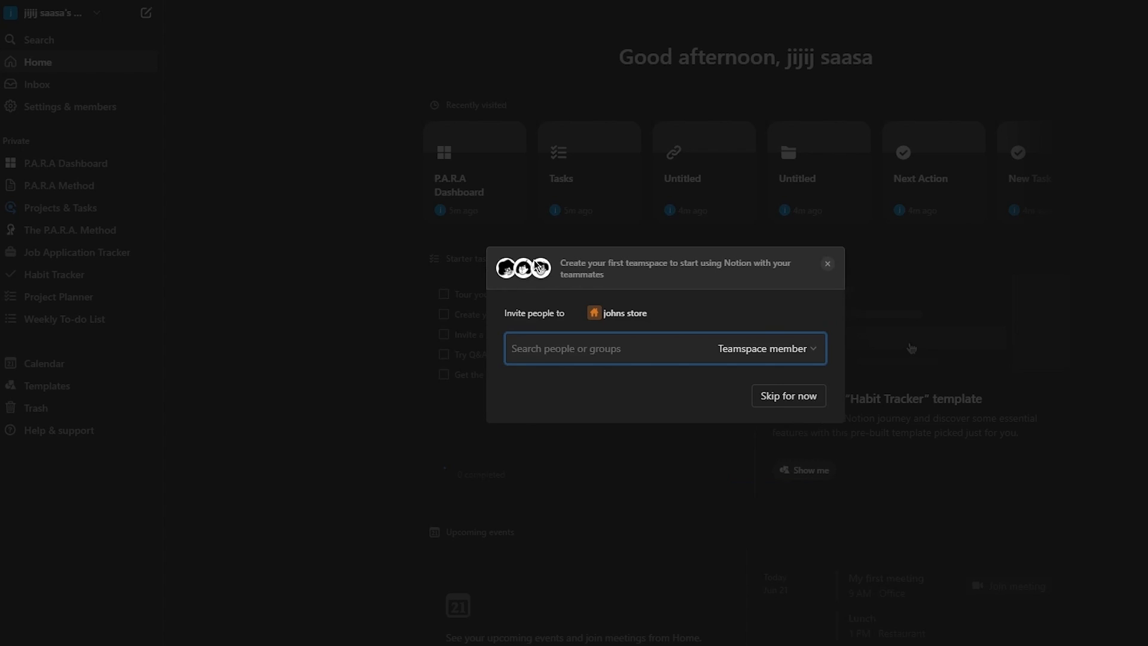
click(785, 397)
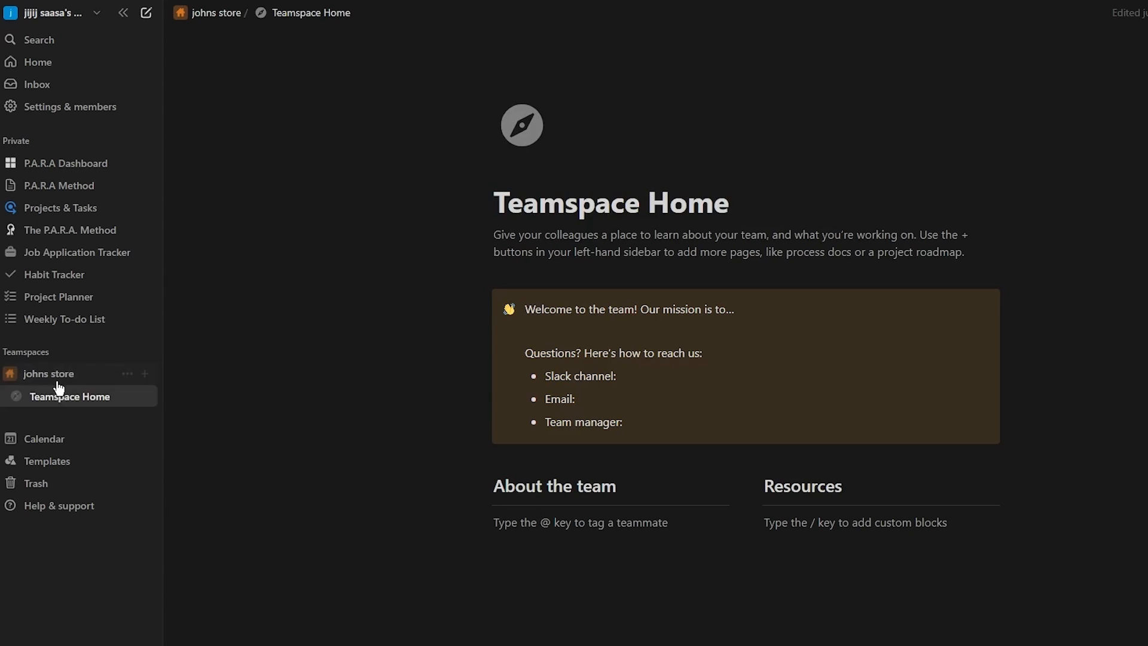
Move the P.A.R.A Dashboard from the private pages into Teamspace Home, open it there and look it over
drag(77, 166, 74, 397)
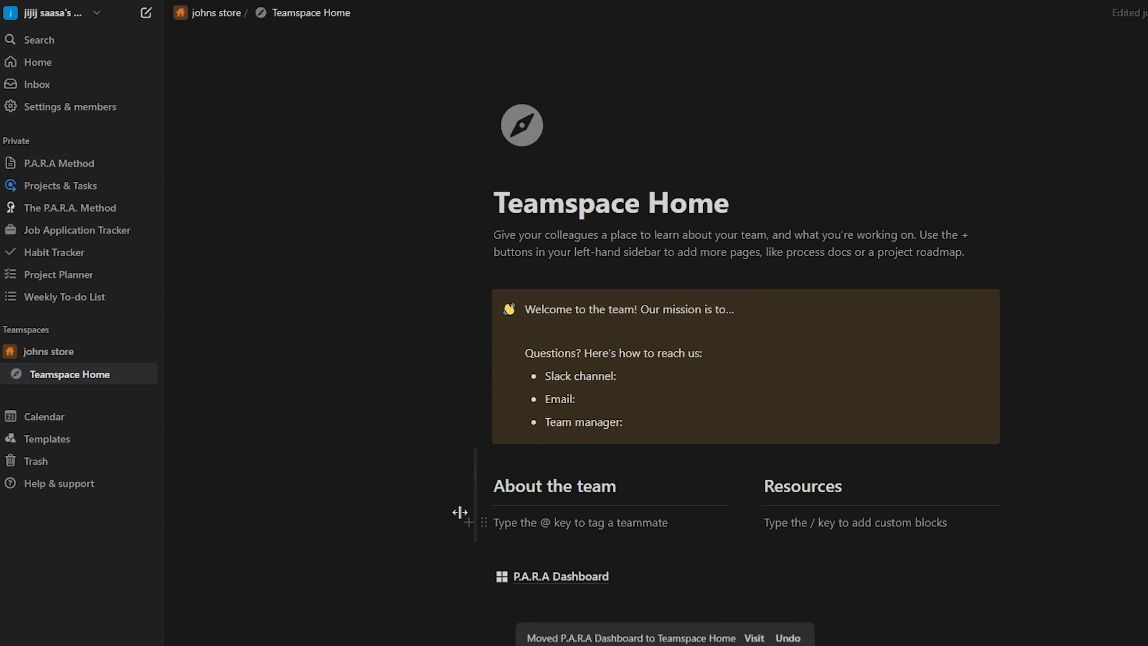
click(562, 577)
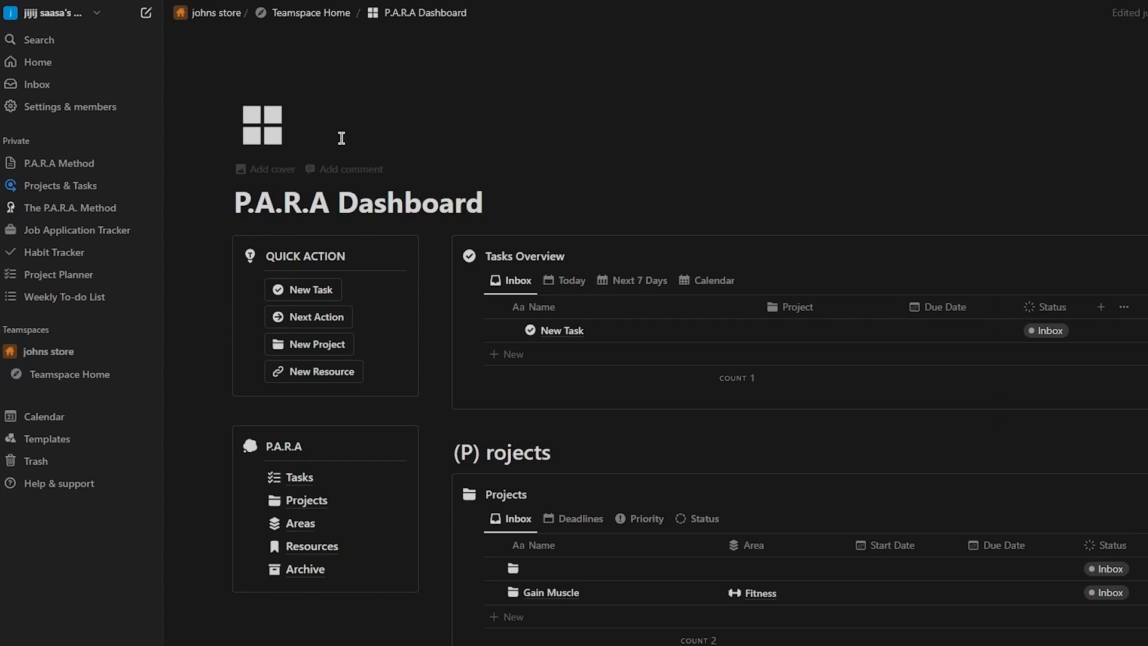
scroll(519, 387, down, 8)
scroll(517, 383, down, 9)
scroll(515, 385, up, 17)
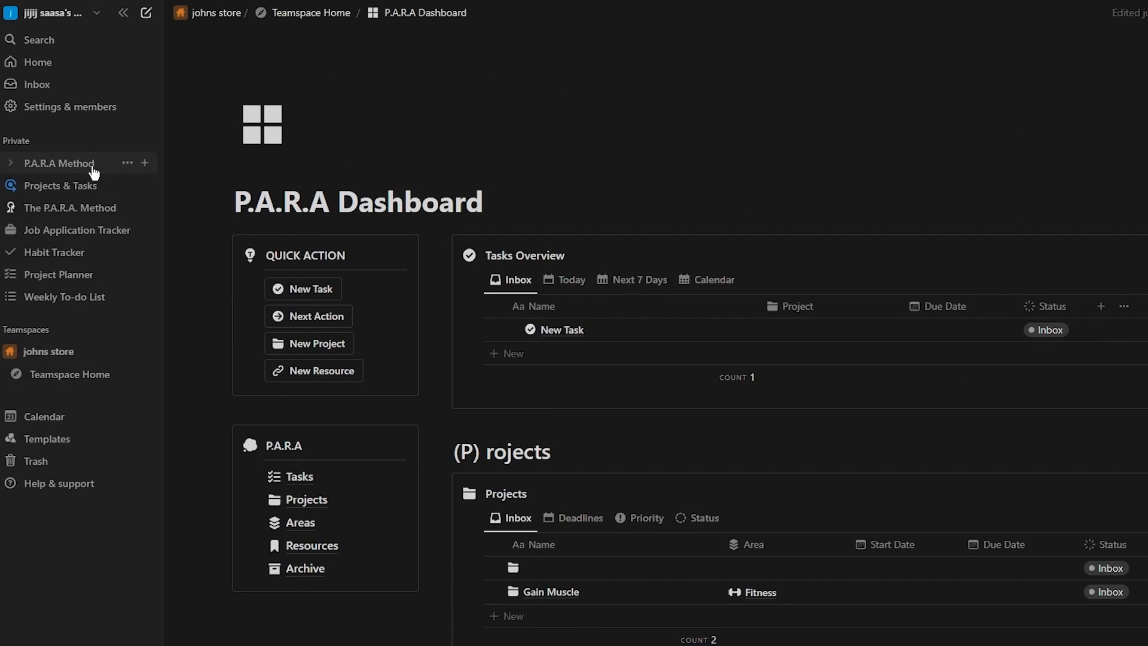
Move the P.A.R.A Method page from the private pages into the johns store teamspace
drag(92, 168, 74, 399)
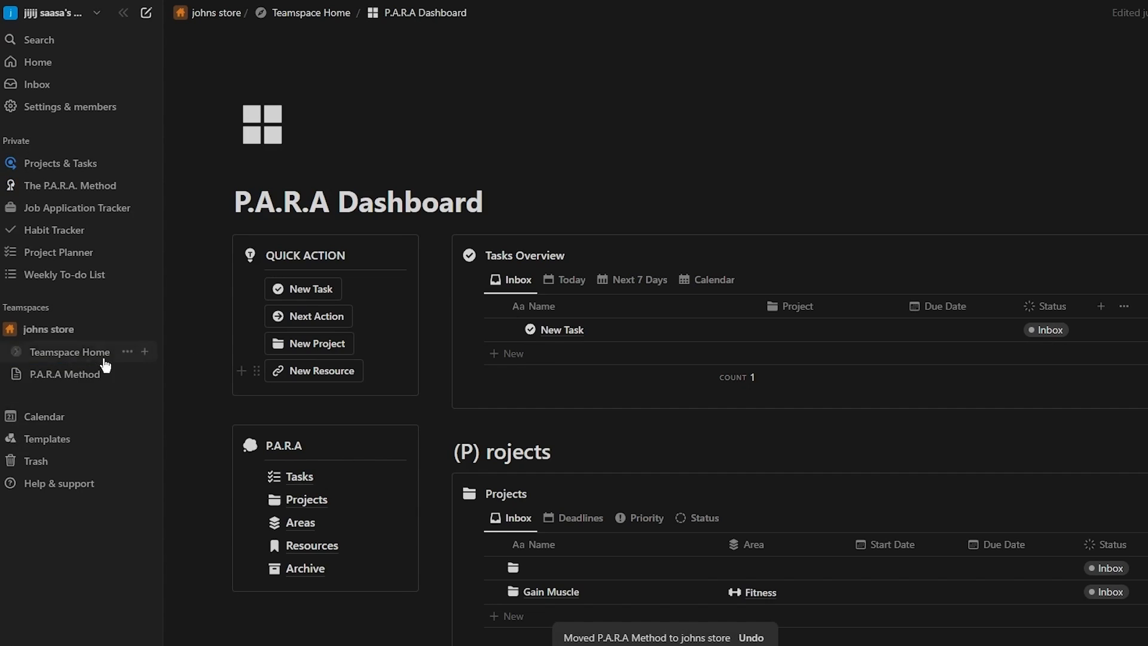
Move the P.A.R.A Dashboard out of Teamspace Home and the private Projects & Tasks page directly into the johns store teamspace
click(67, 351)
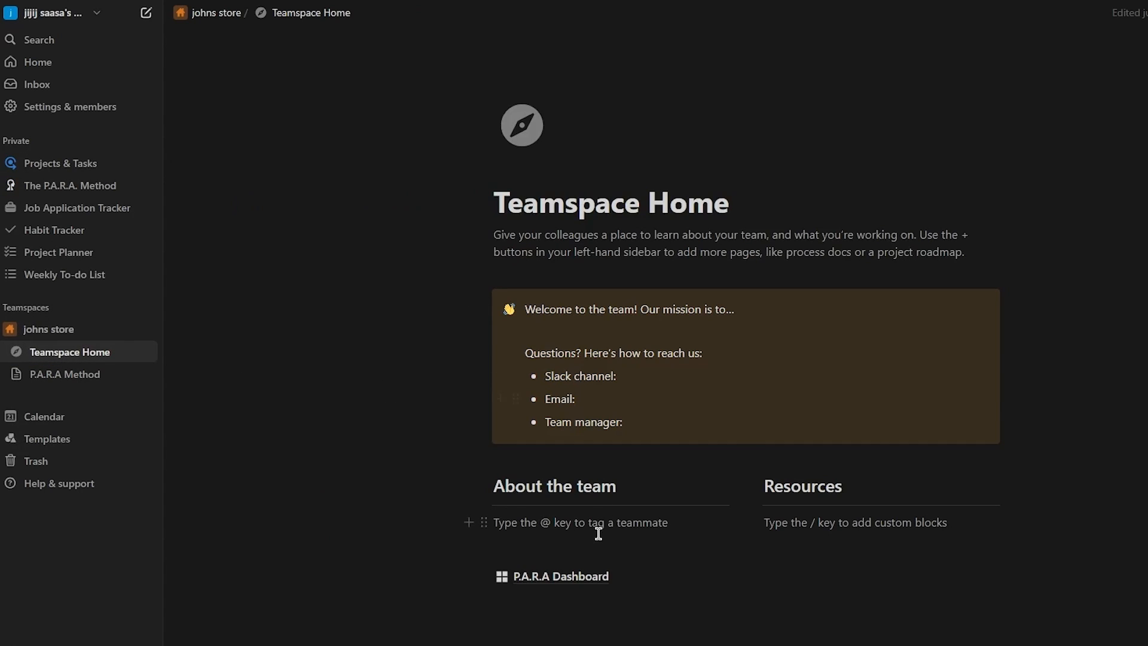
drag(569, 584, 88, 398)
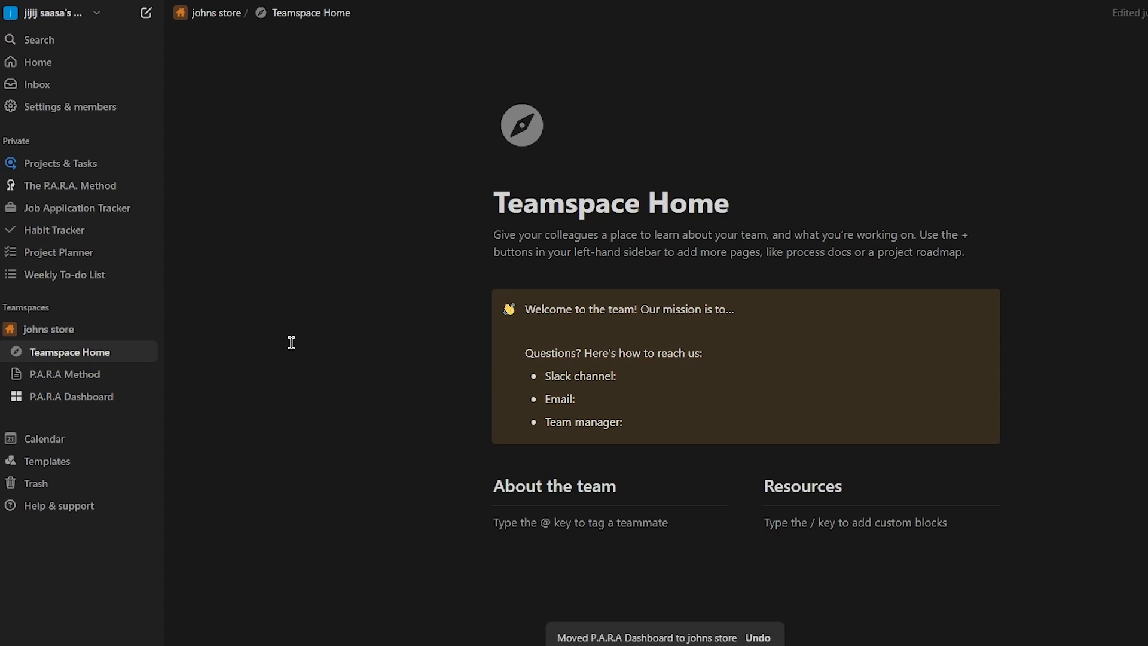
drag(31, 168, 79, 420)
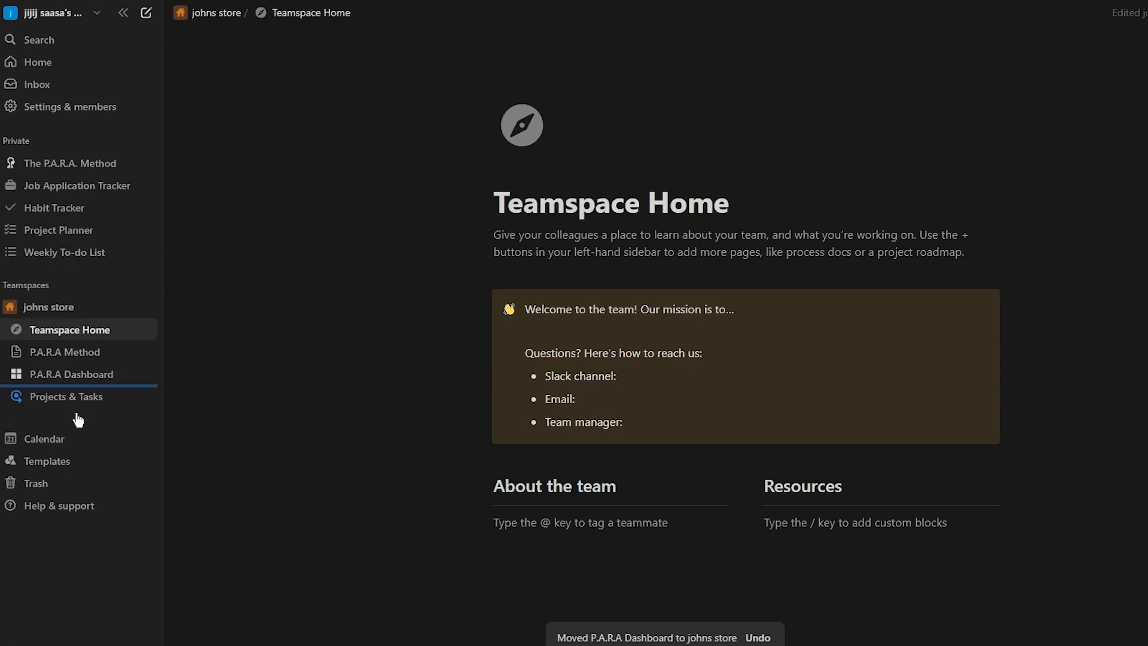
Open the P.A.R.A Method page and review the johns store teamspace's member, general and security settings
click(82, 353)
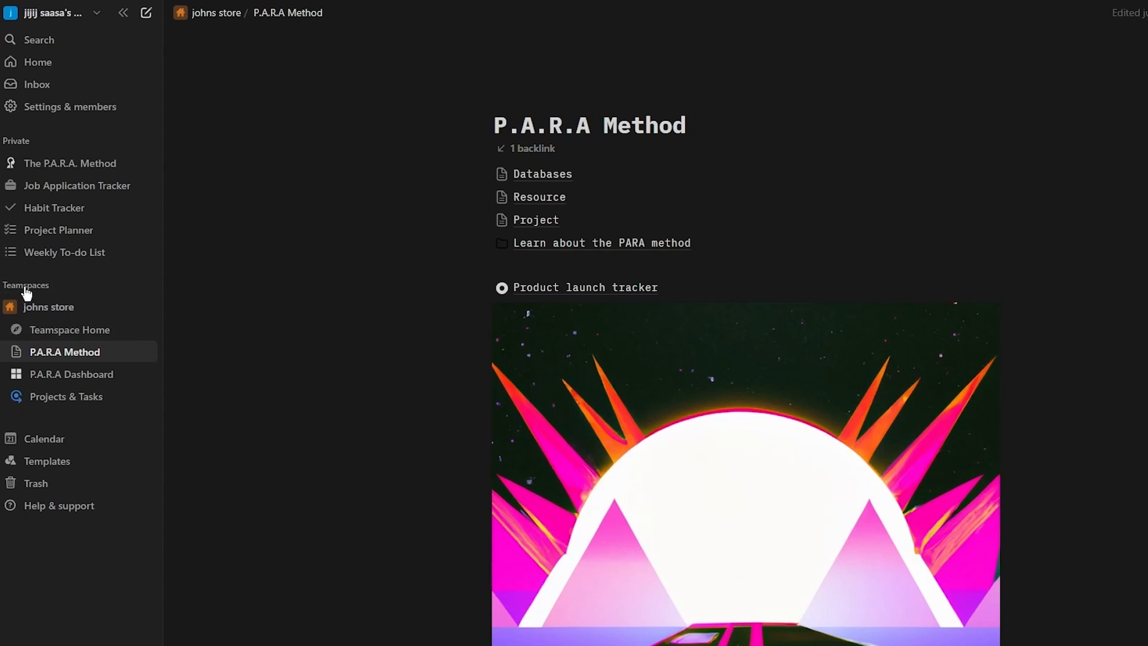
click(128, 307)
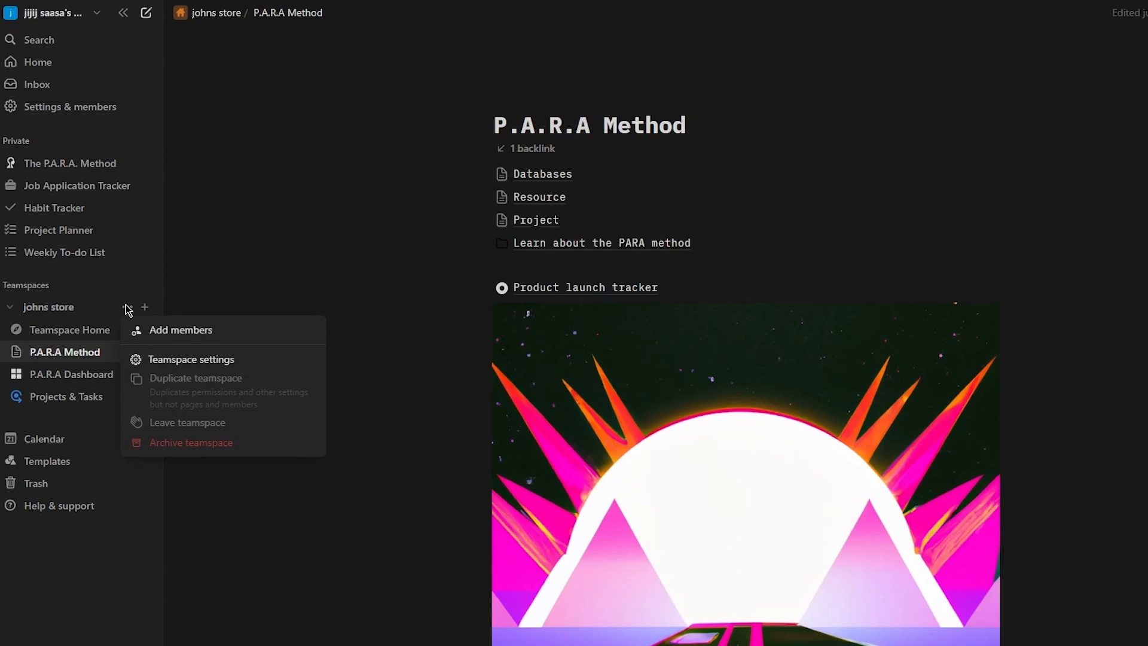
click(196, 359)
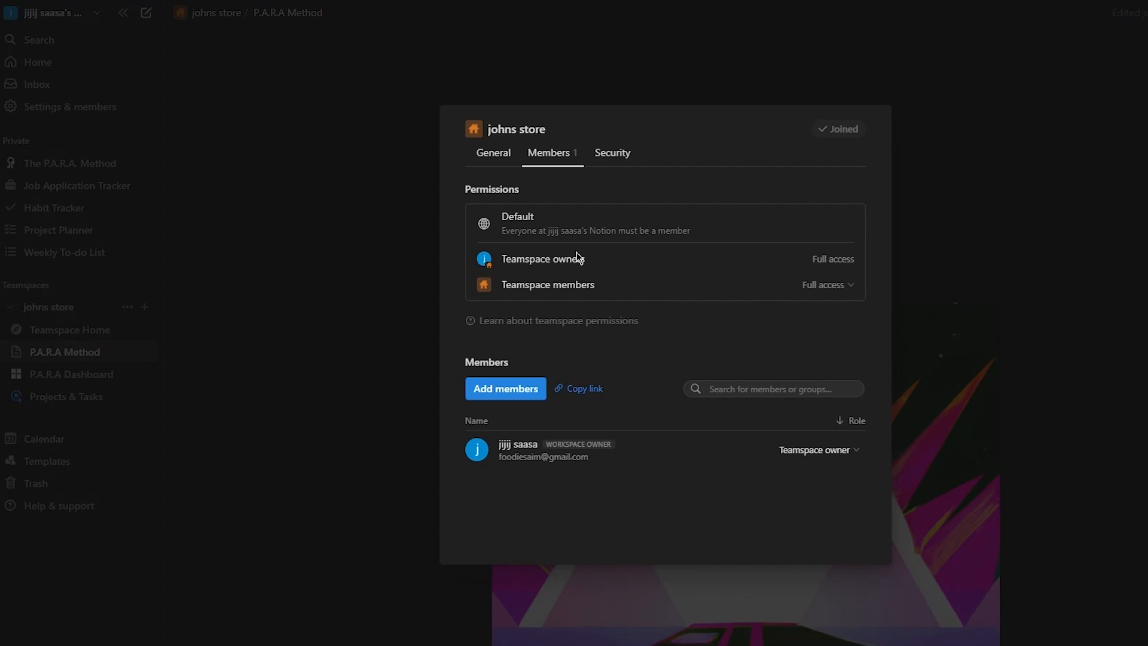
click(491, 153)
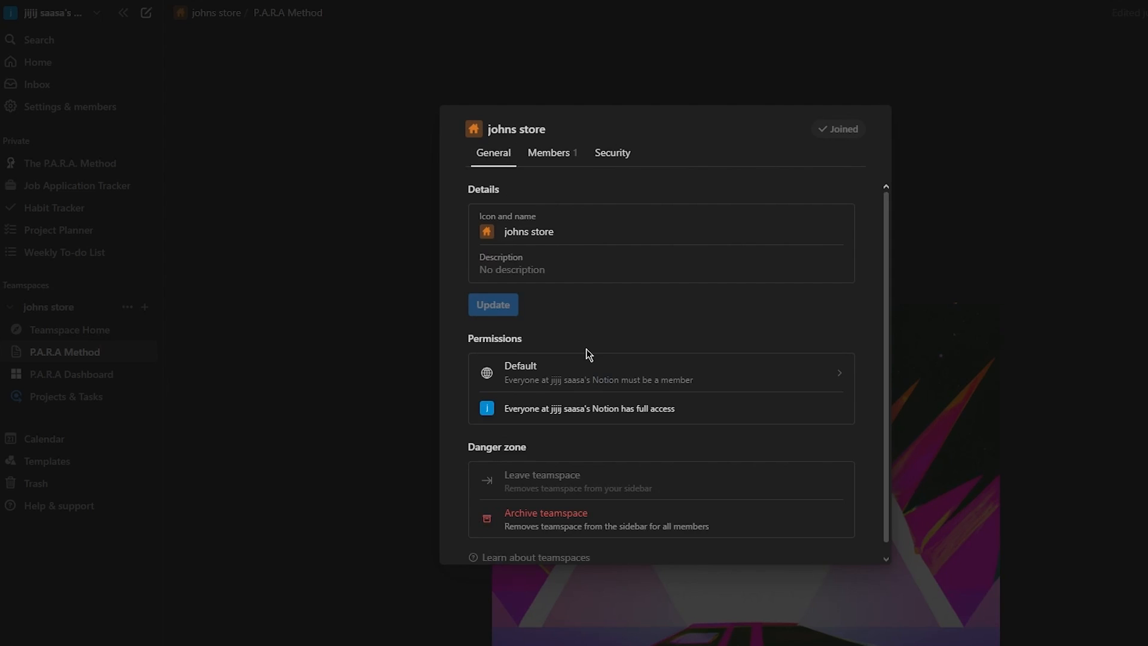
scroll(586, 350, down, 1)
click(594, 154)
click(315, 211)
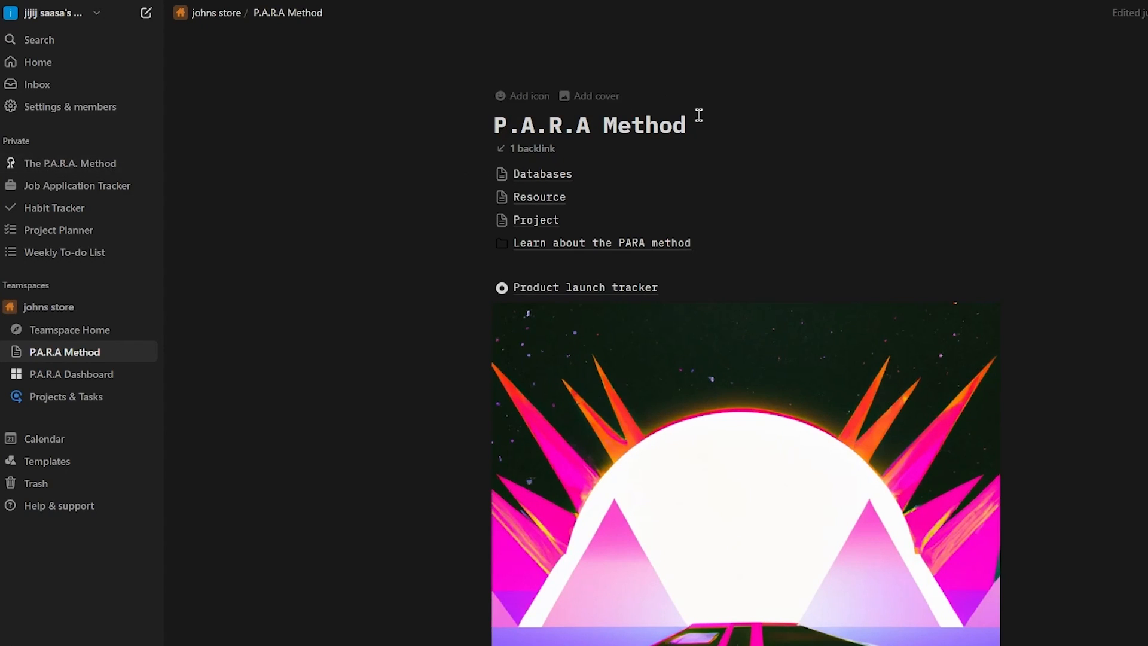
Add a cover image to the P.A.R.A Method page and try its reposition option
click(601, 91)
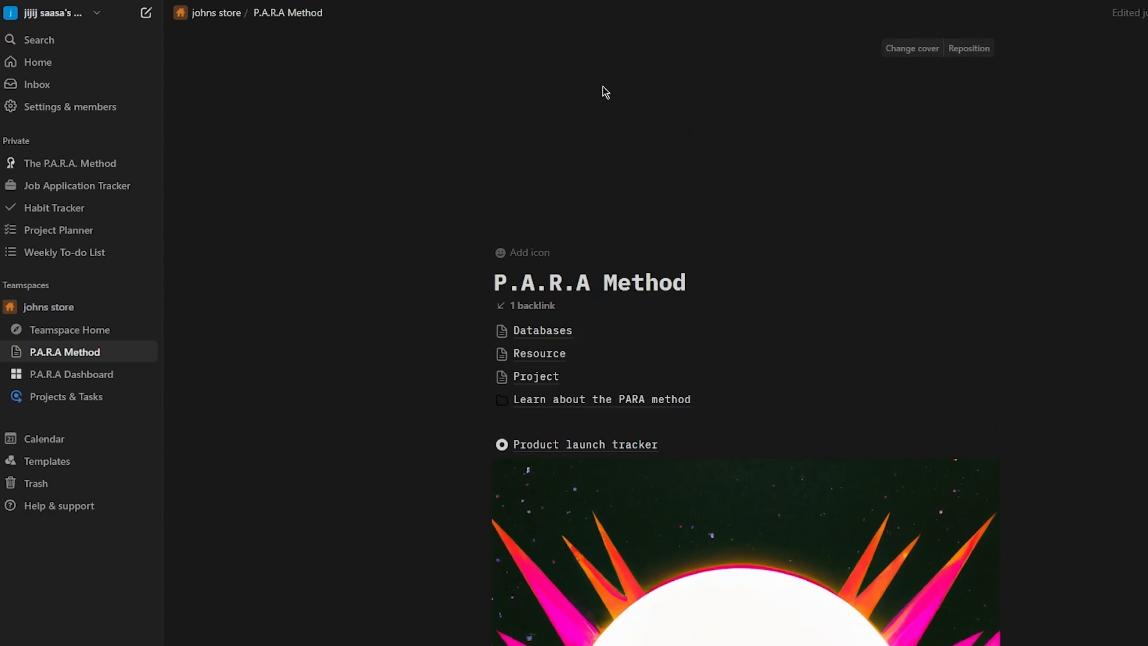
click(84, 316)
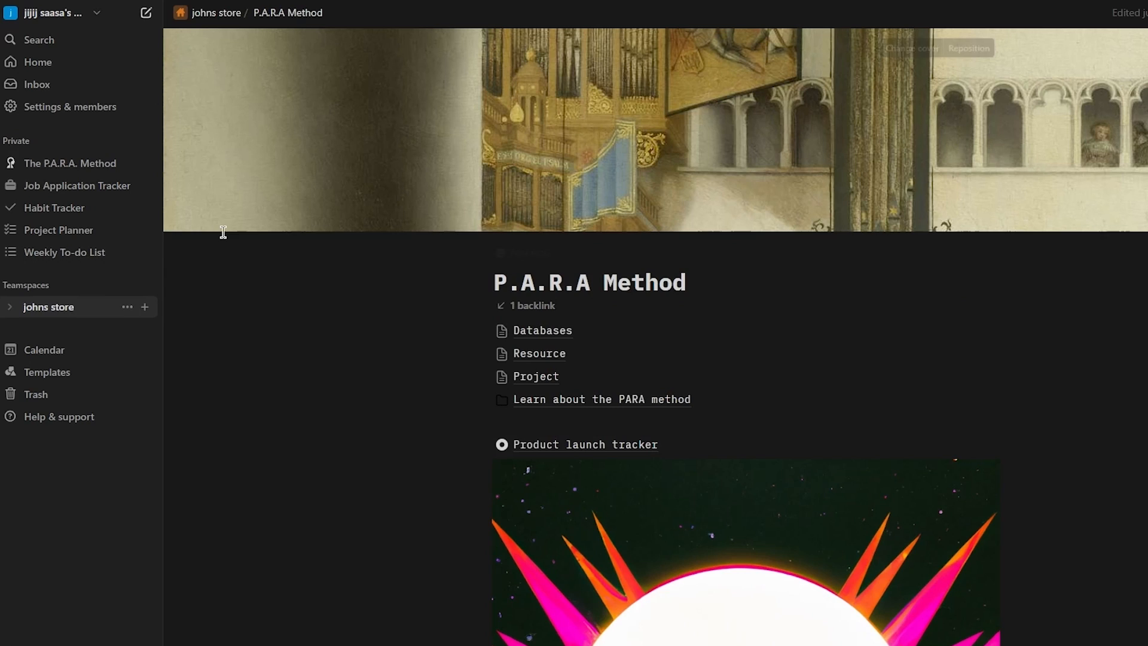
click(57, 311)
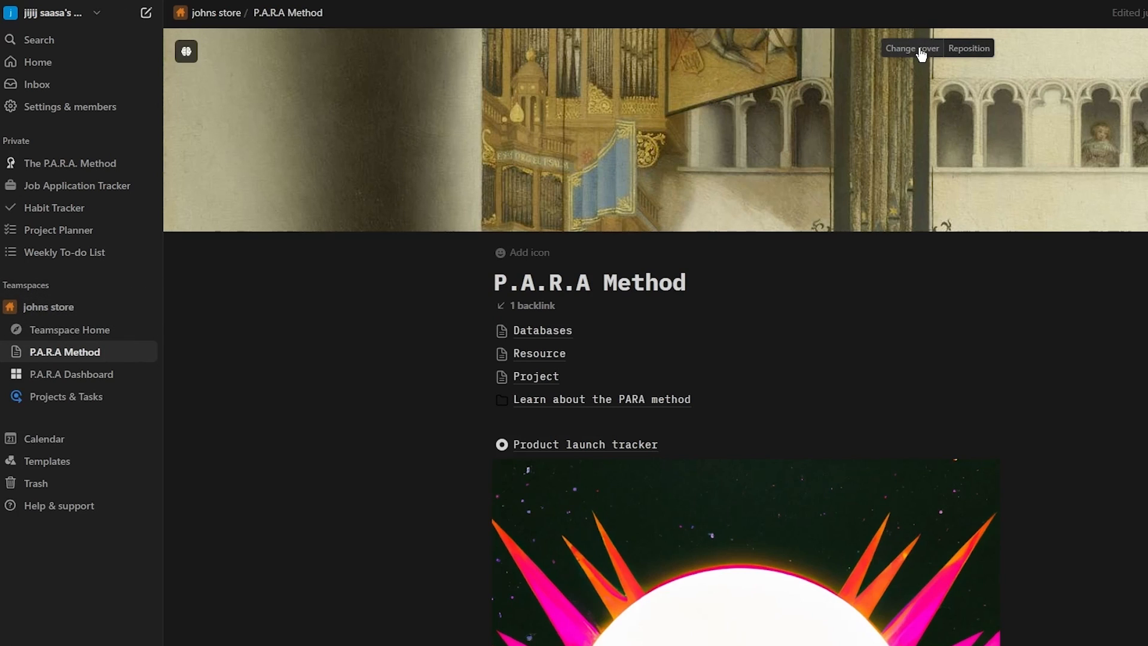
click(969, 49)
click(977, 49)
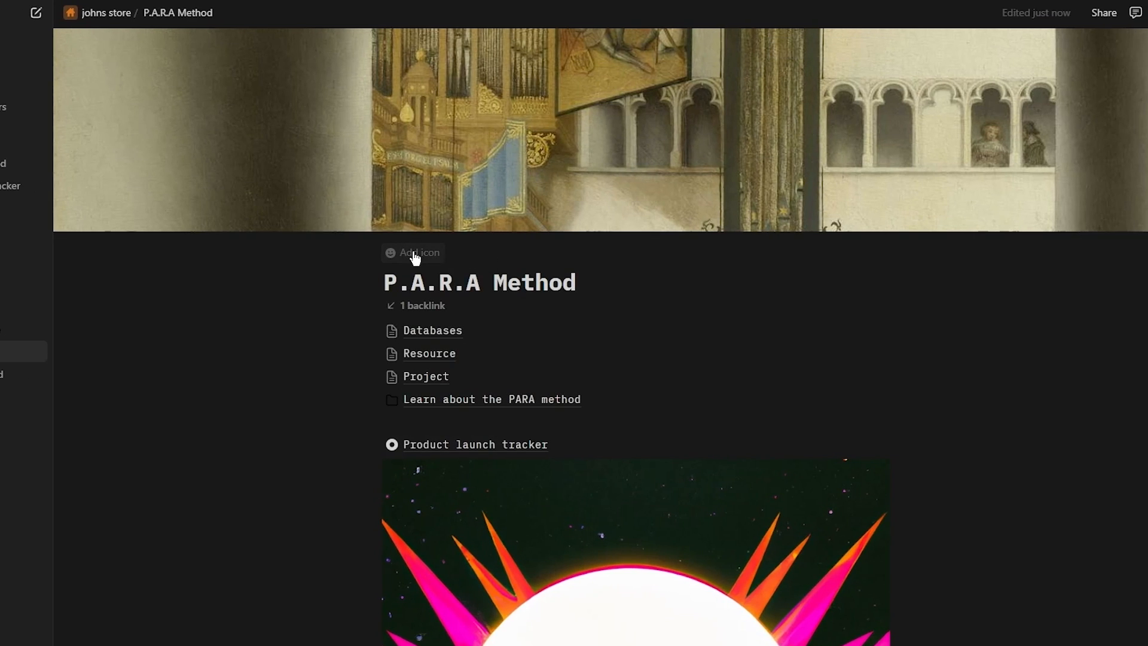
Set the blue freezing-face emoji as the P.A.R.A Method page's icon and delete the empty line above Product launch tracker
click(415, 253)
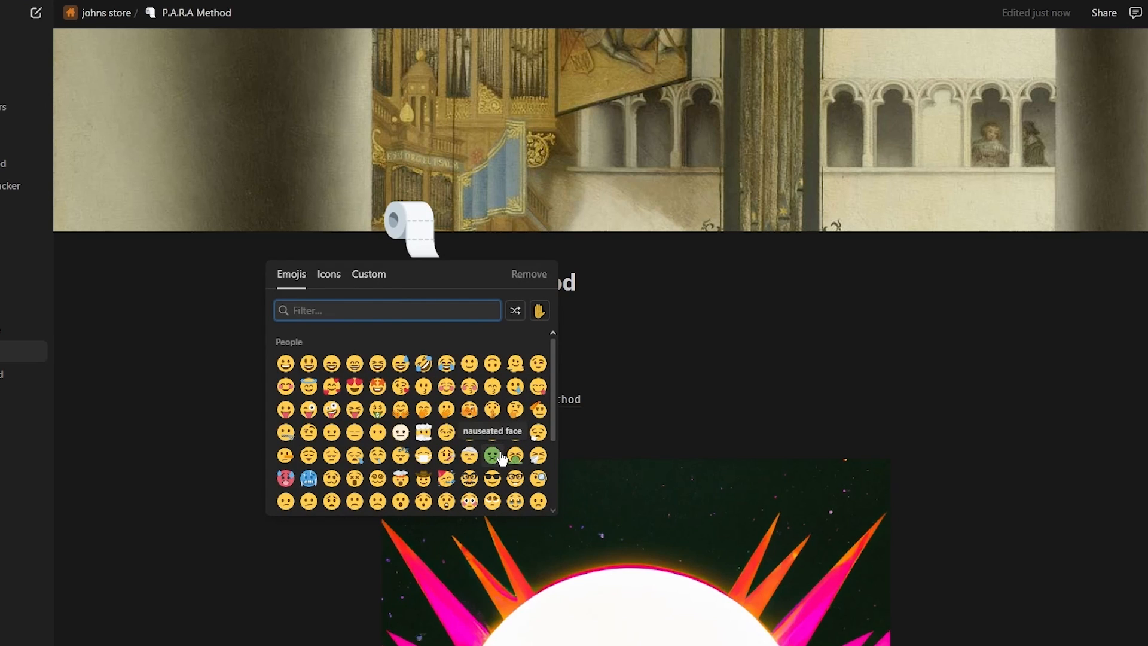
click(309, 479)
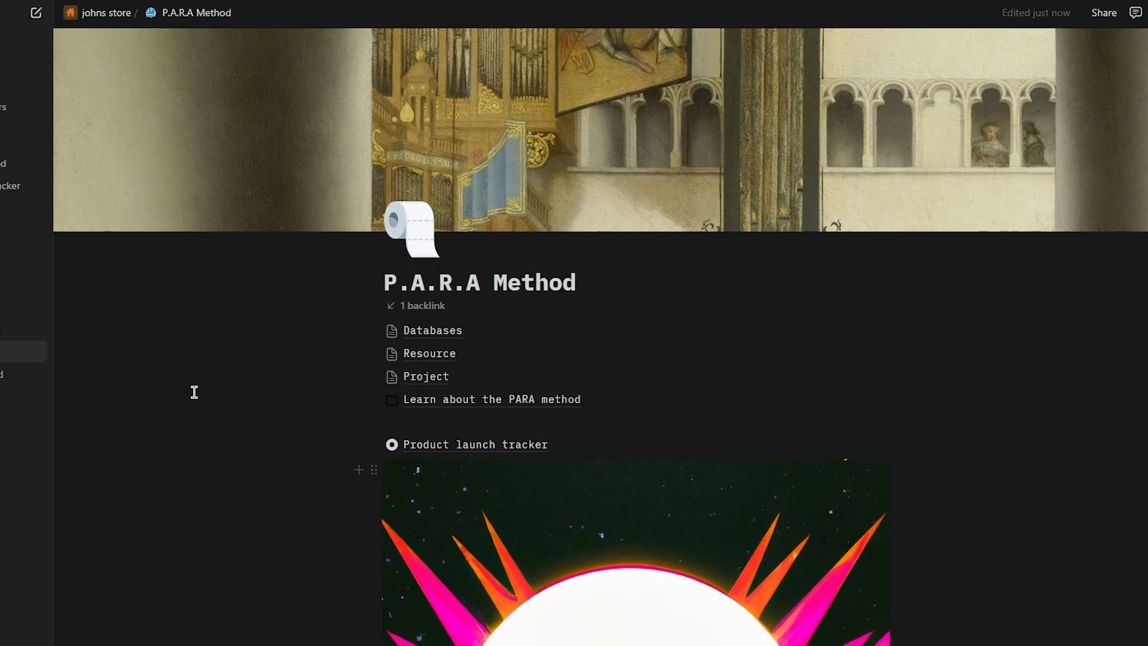
scroll(189, 387, down, 9)
scroll(189, 387, up, 9)
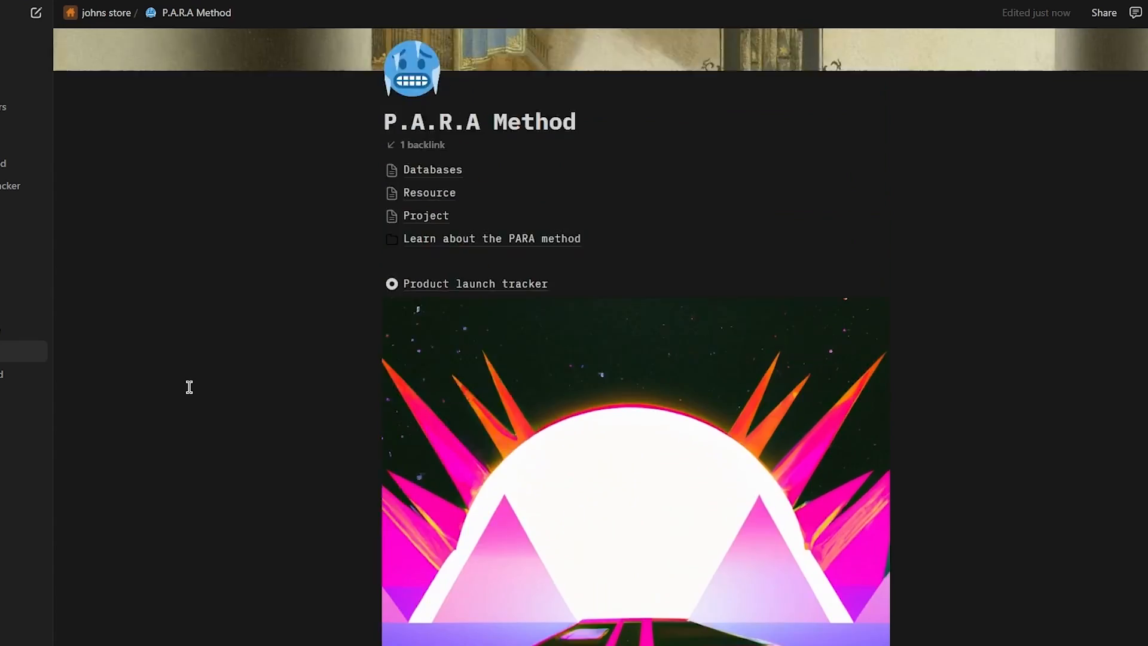
click(773, 228)
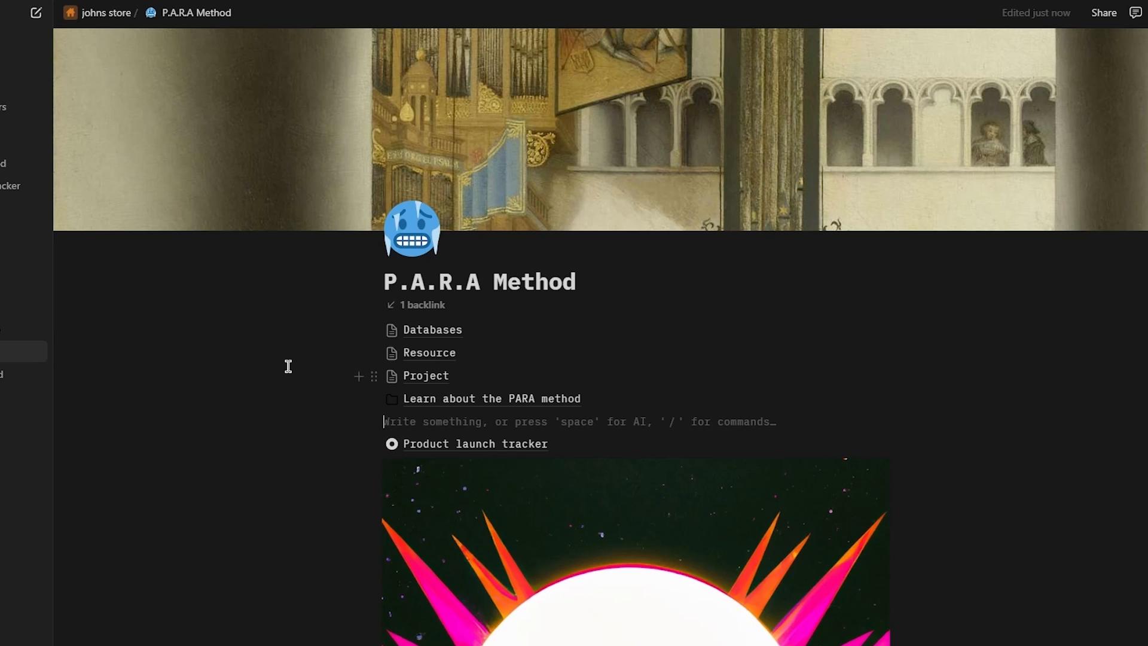
key(BackSpace)
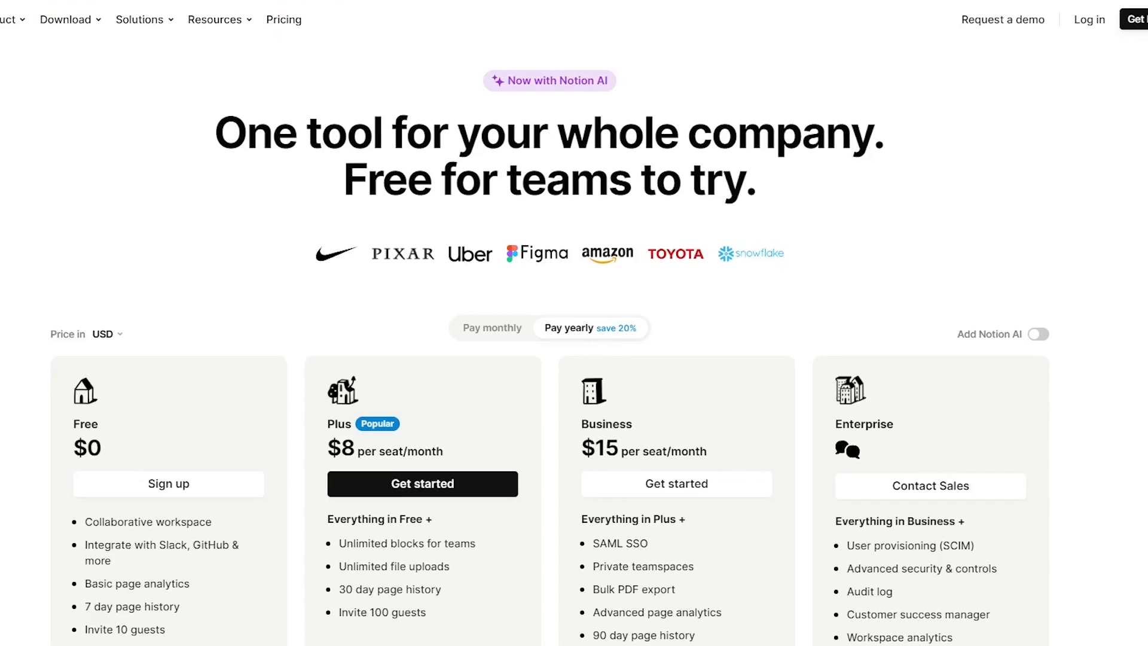
Search Google for "para method" and read the answer to "What is the para method?"
text(para m)
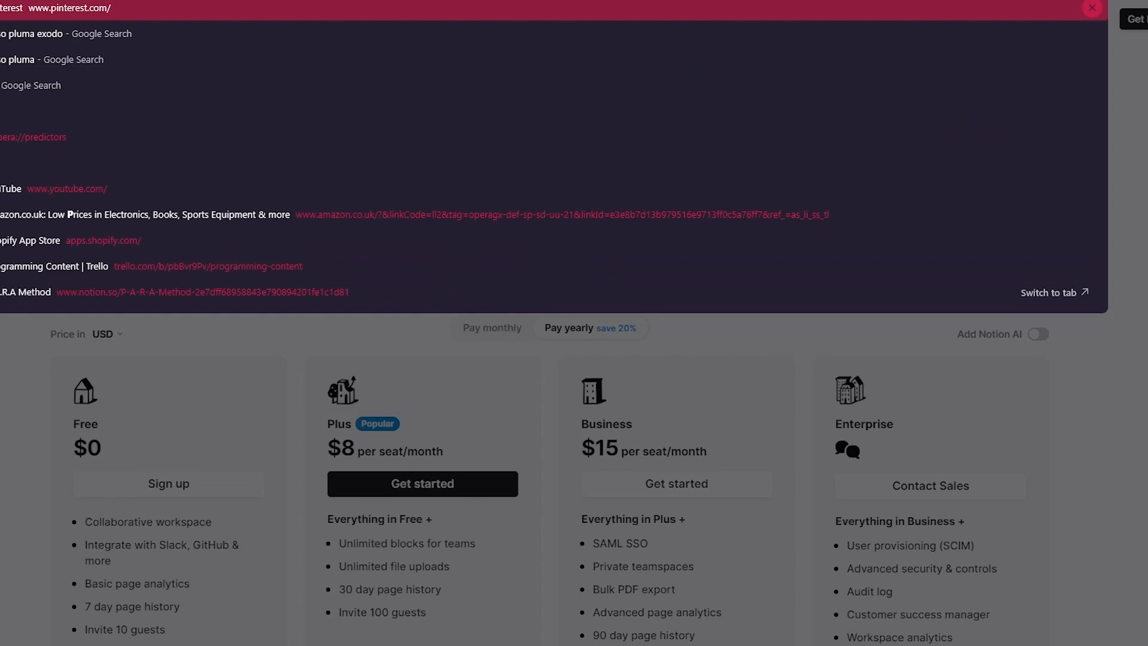
text(ethod)
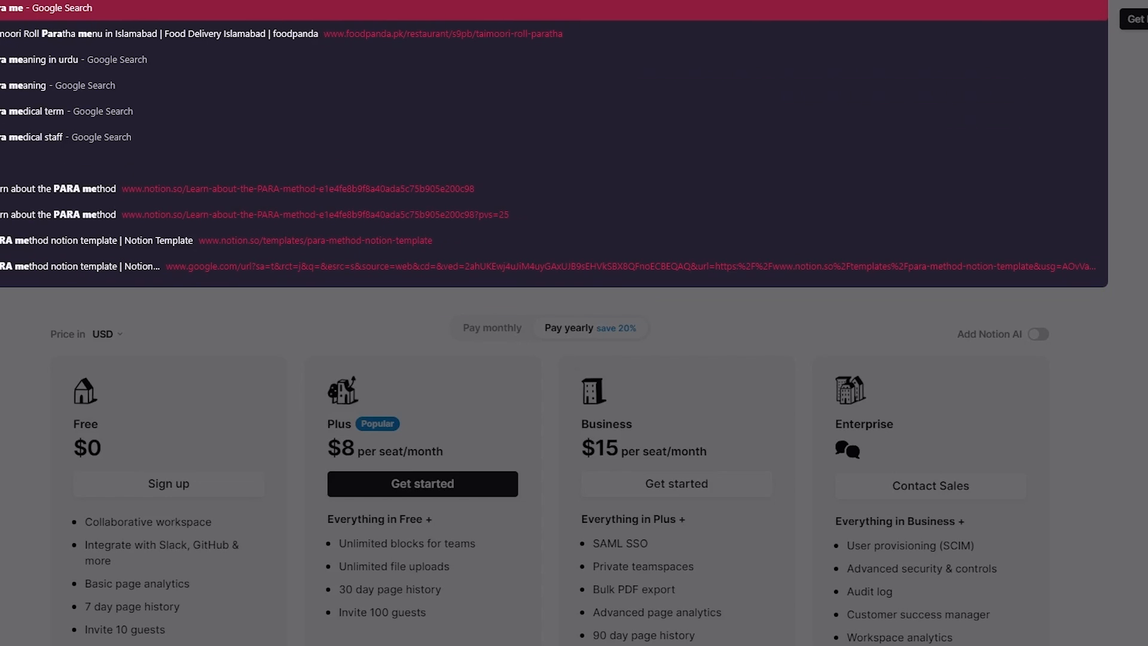
key(Return)
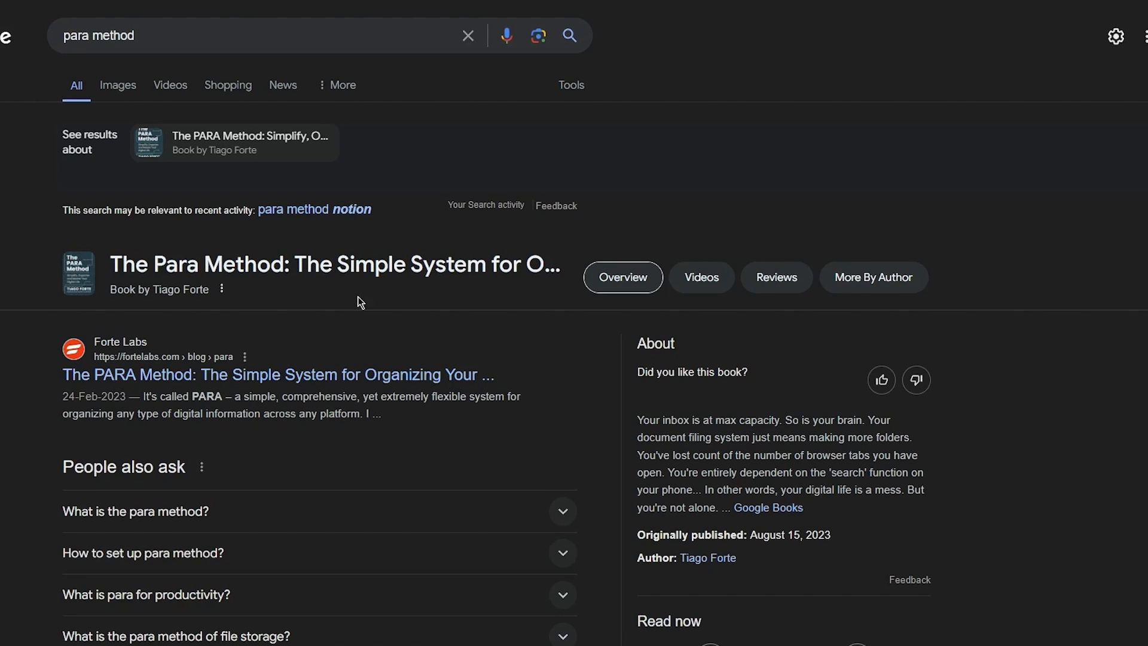
scroll(382, 311, down, 5)
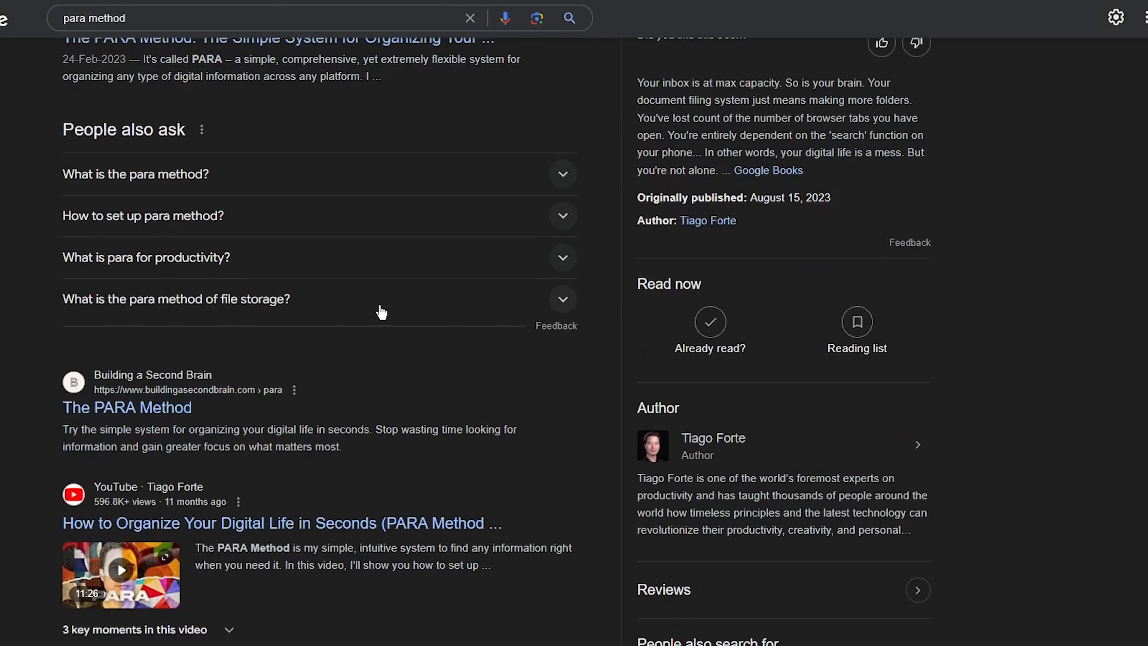
click(276, 174)
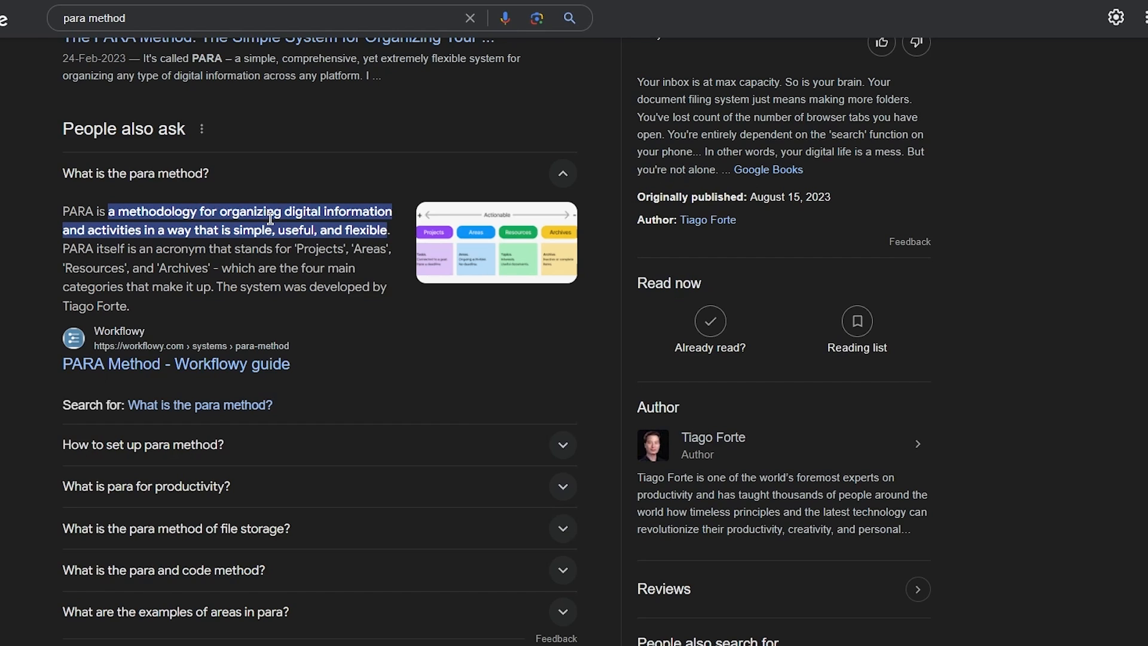
scroll(271, 219, up, 5)
scroll(271, 222, down, 3)
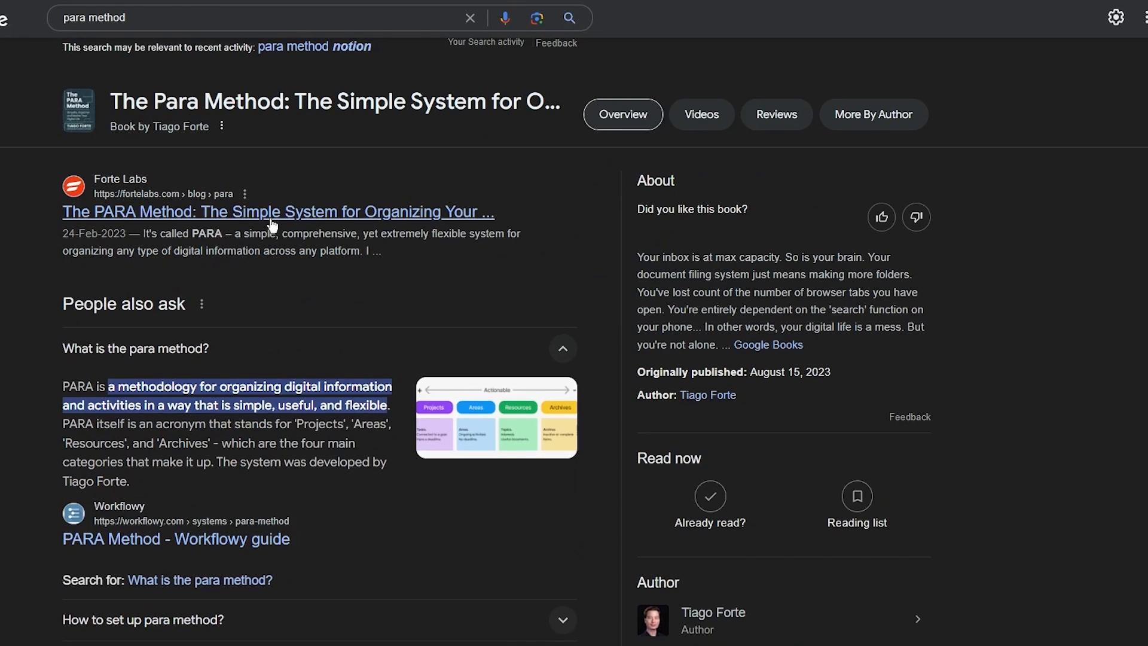
click(515, 431)
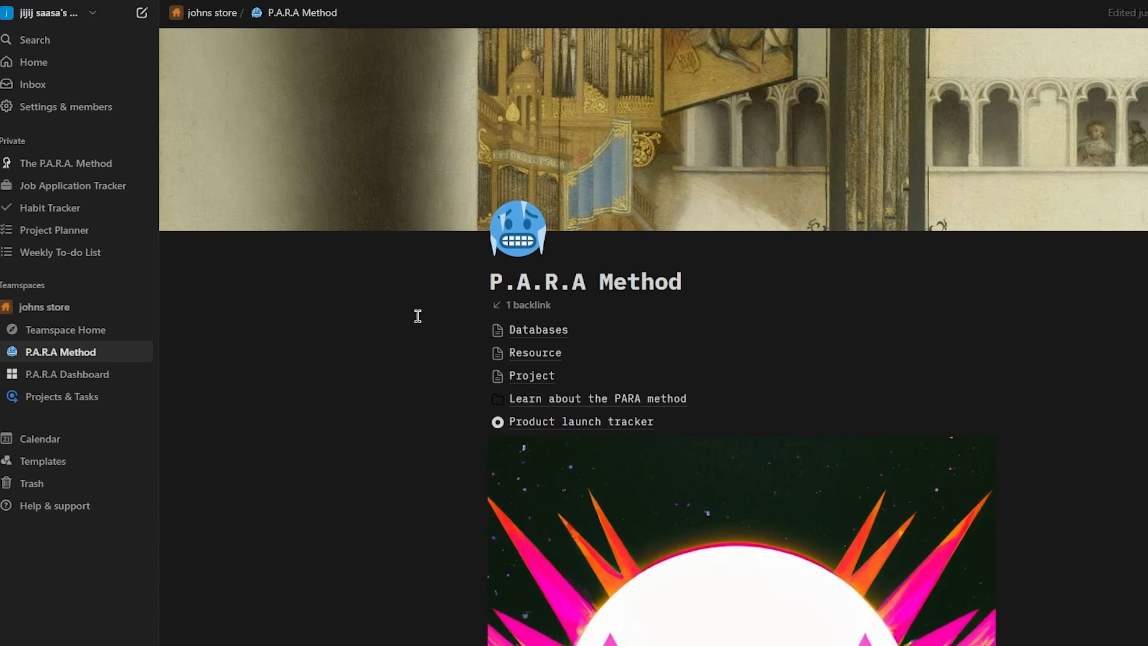
Open Notion's template gallery and look through the Work templates, from the suggested ones to the Individuals category
click(43, 461)
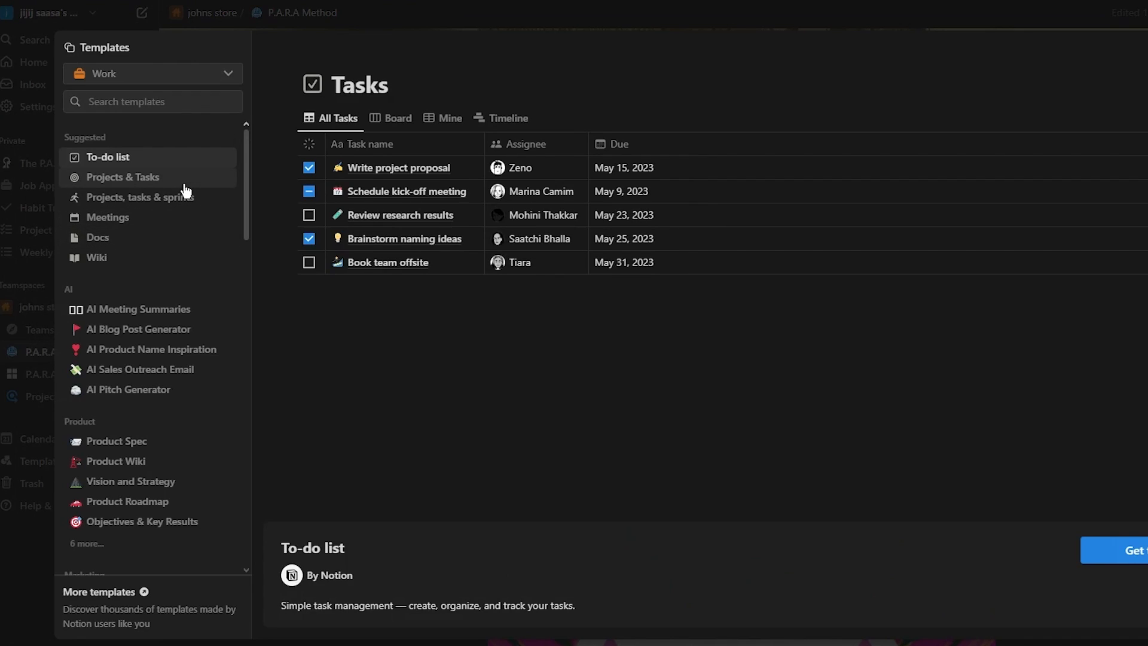
scroll(146, 362, down, 15)
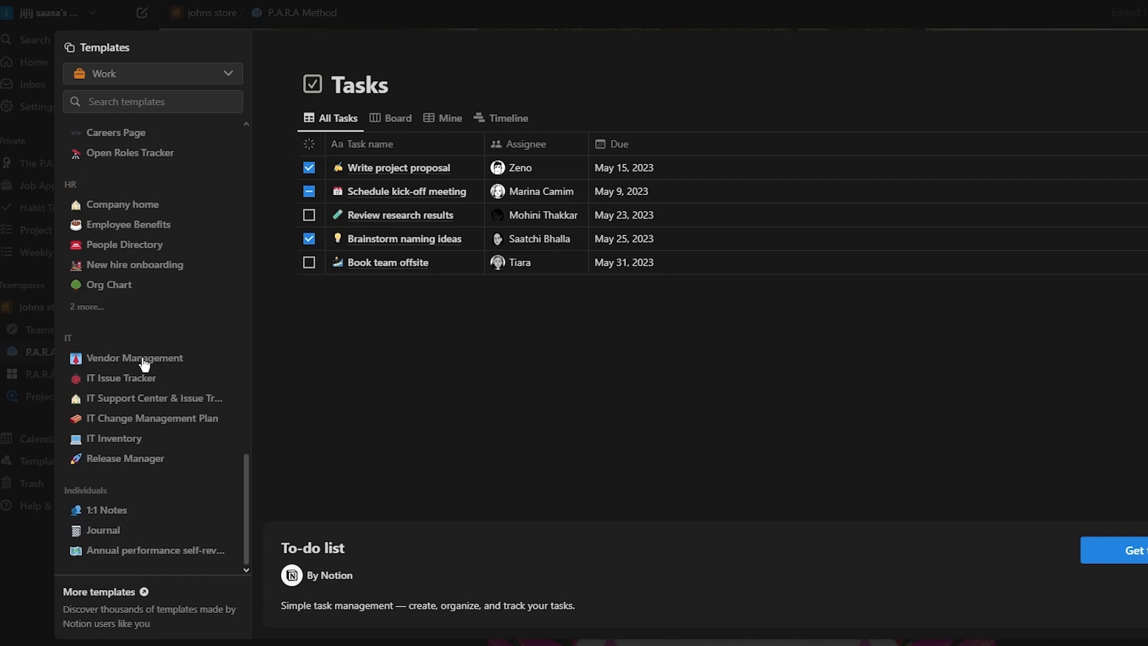
scroll(143, 362, up, 15)
scroll(71, 285, down, 2)
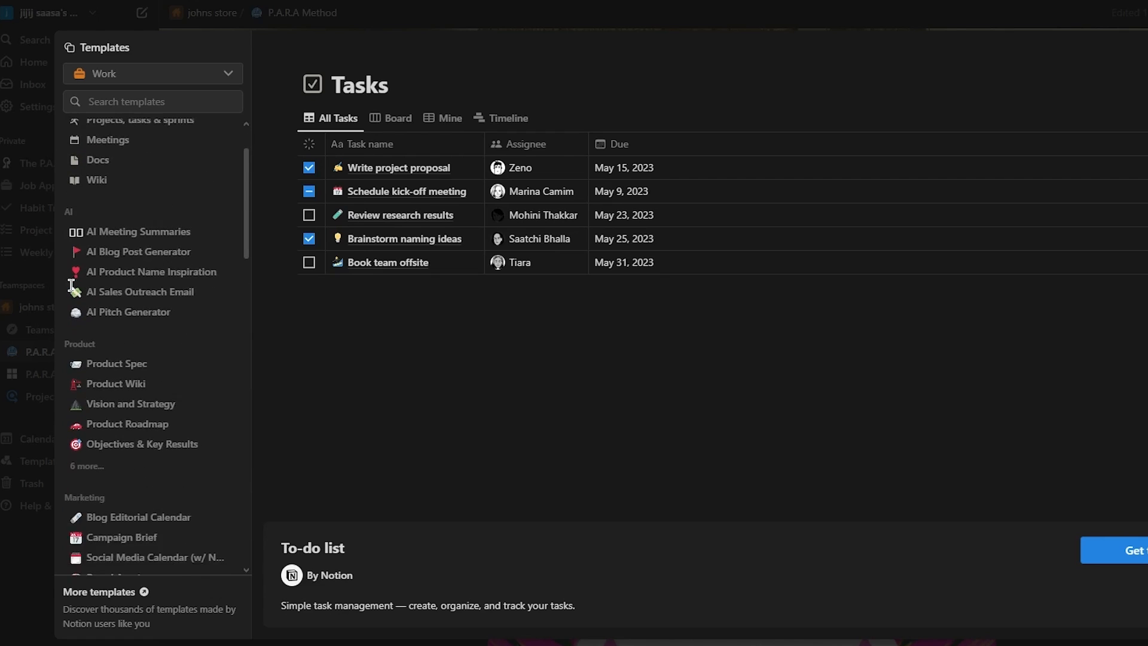
scroll(71, 285, down, 1)
scroll(90, 302, down, 5)
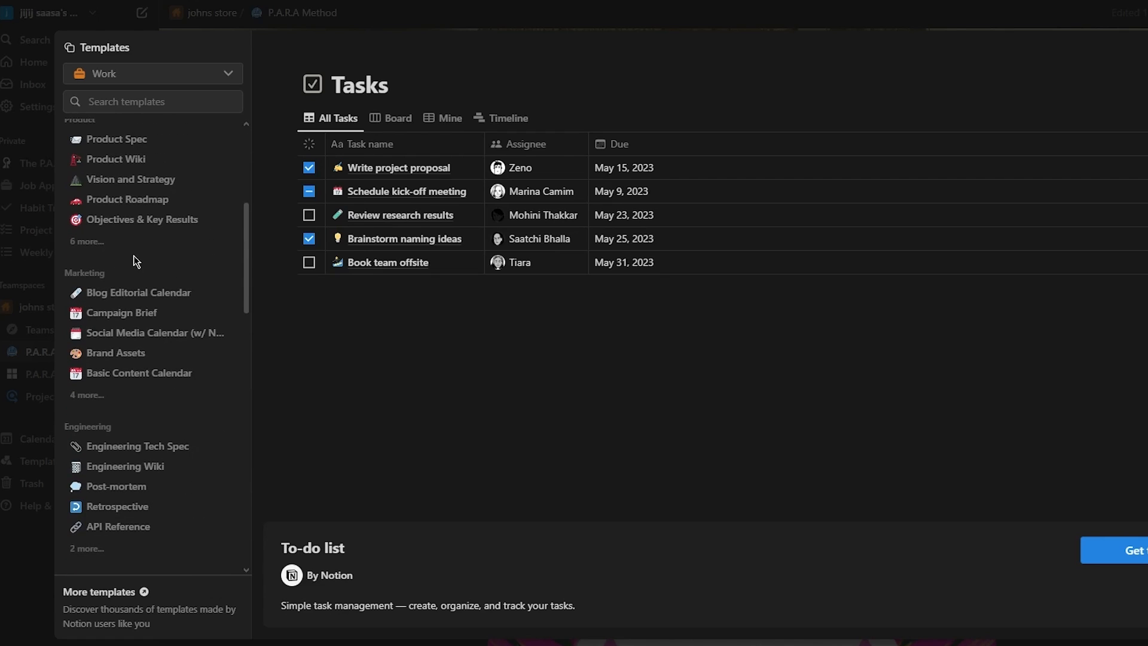
scroll(134, 256, down, 8)
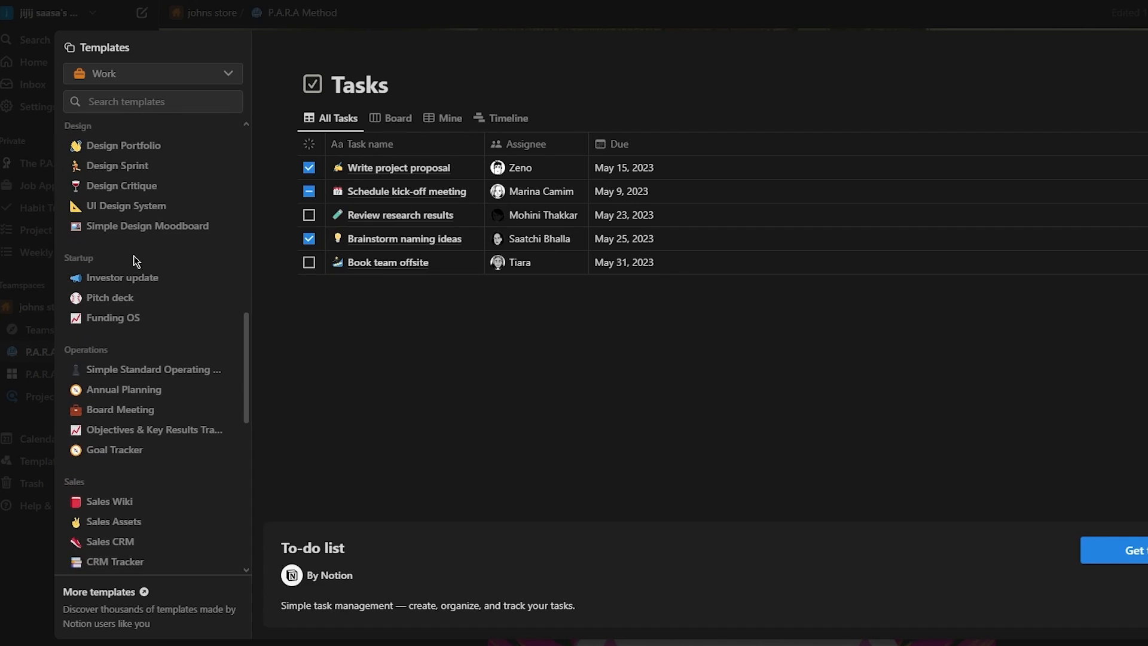
scroll(134, 256, down, 3)
scroll(134, 258, down, 2)
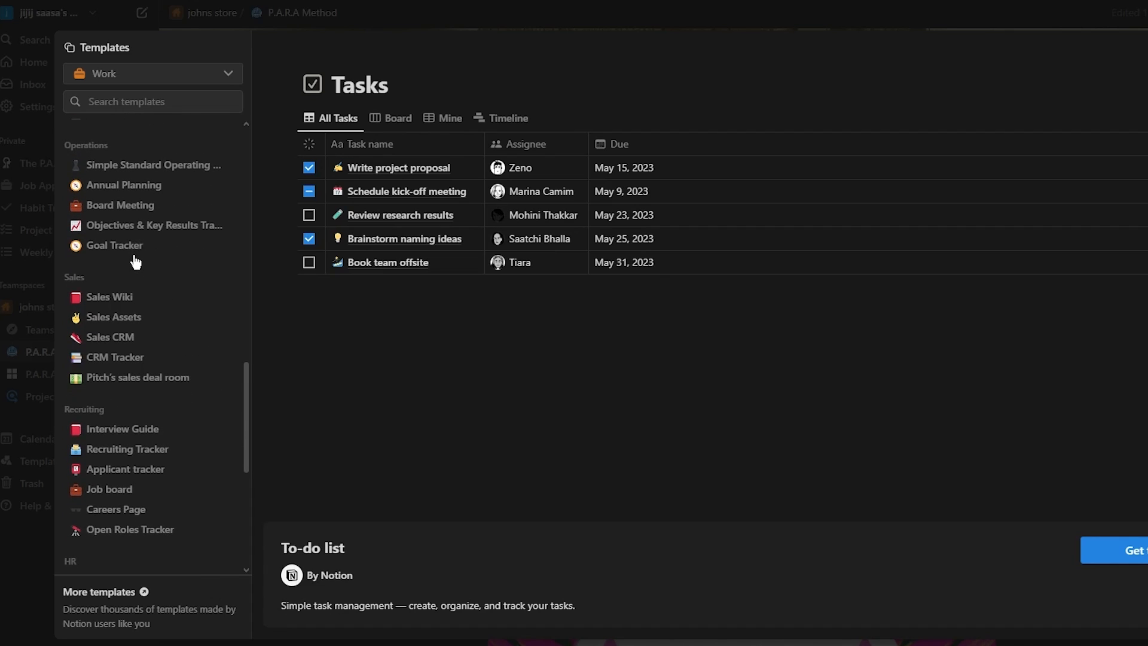
scroll(136, 262, down, 4)
scroll(136, 262, down, 2)
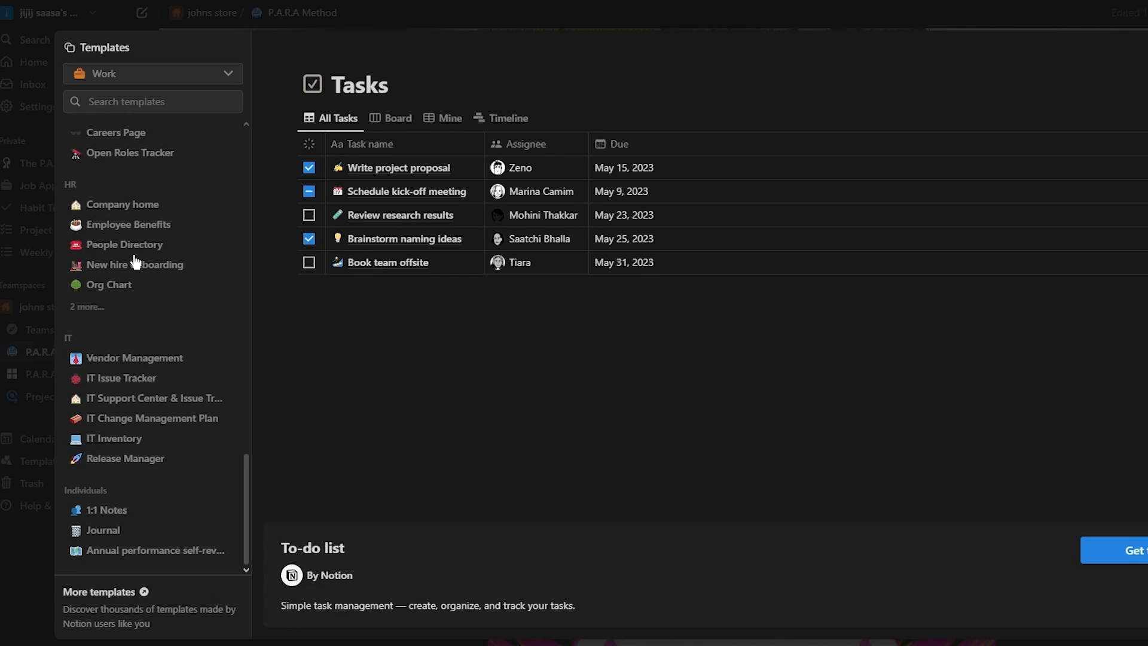
Preview the Campaign Brief template from the Marketing category and read through its content
scroll(136, 224, up, 15)
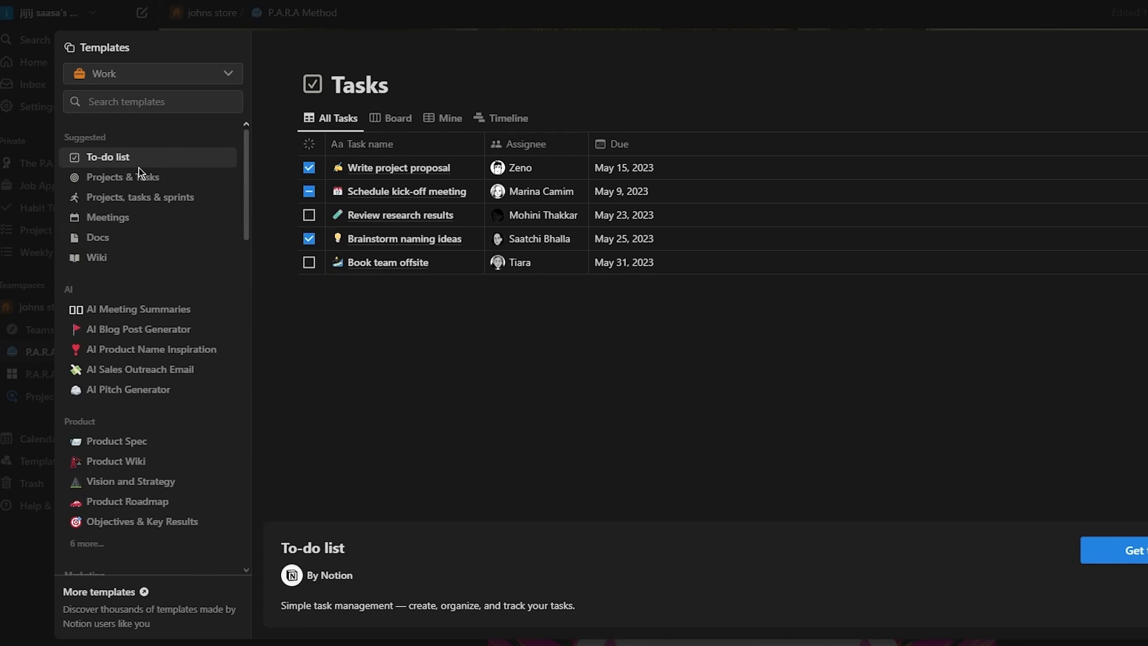
scroll(139, 167, down, 4)
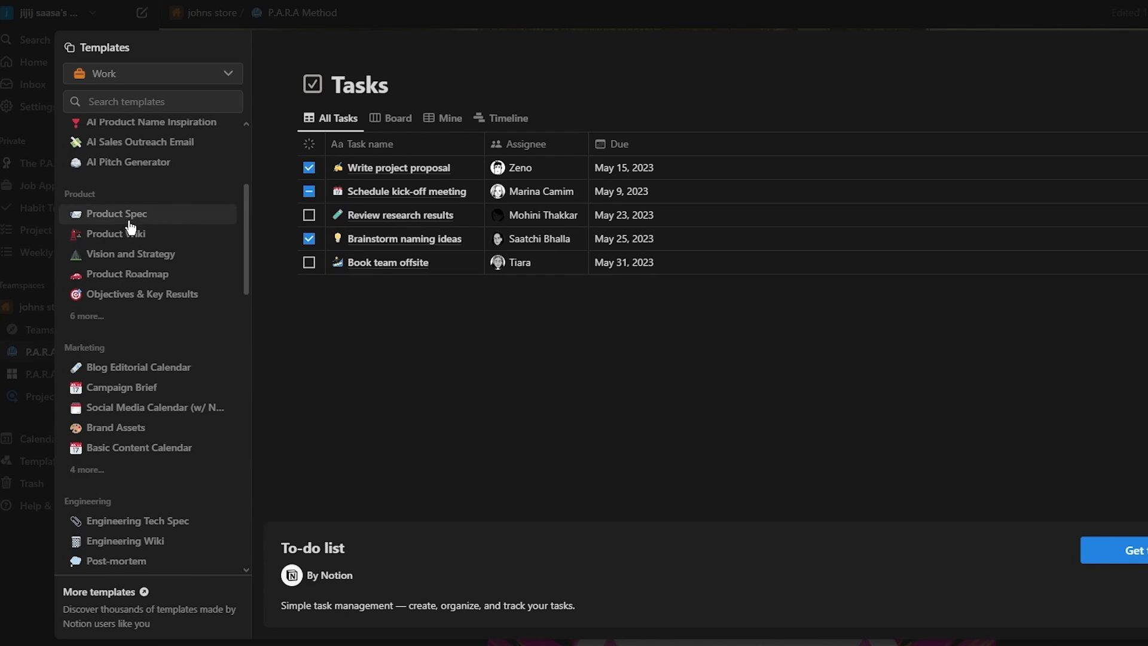
click(160, 397)
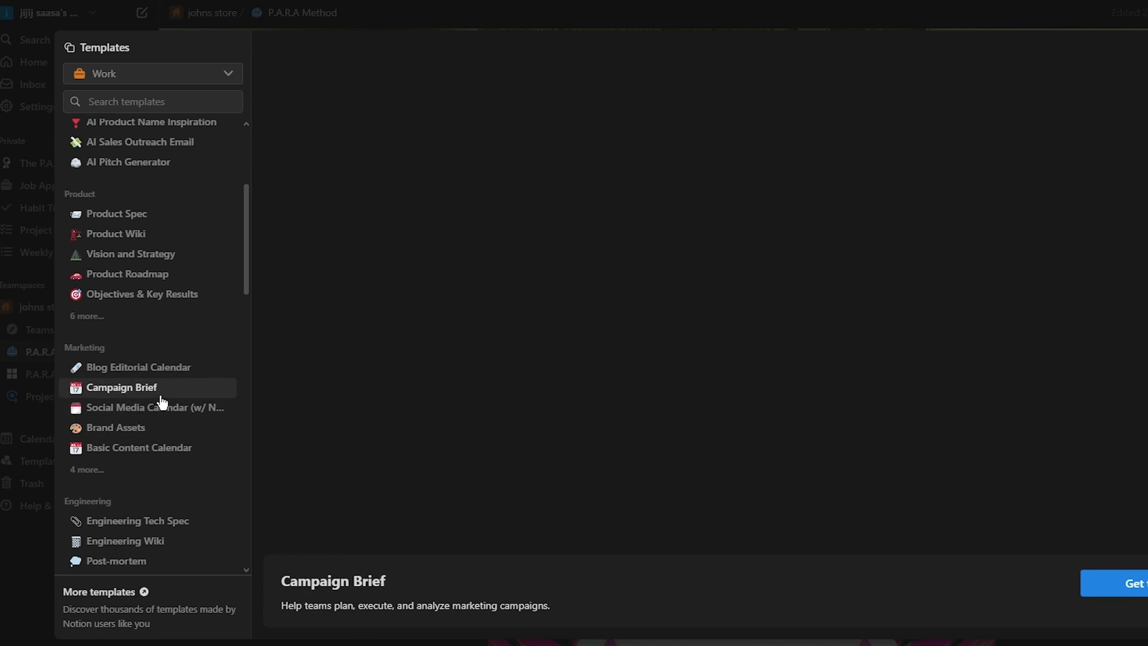
scroll(911, 368, down, 10)
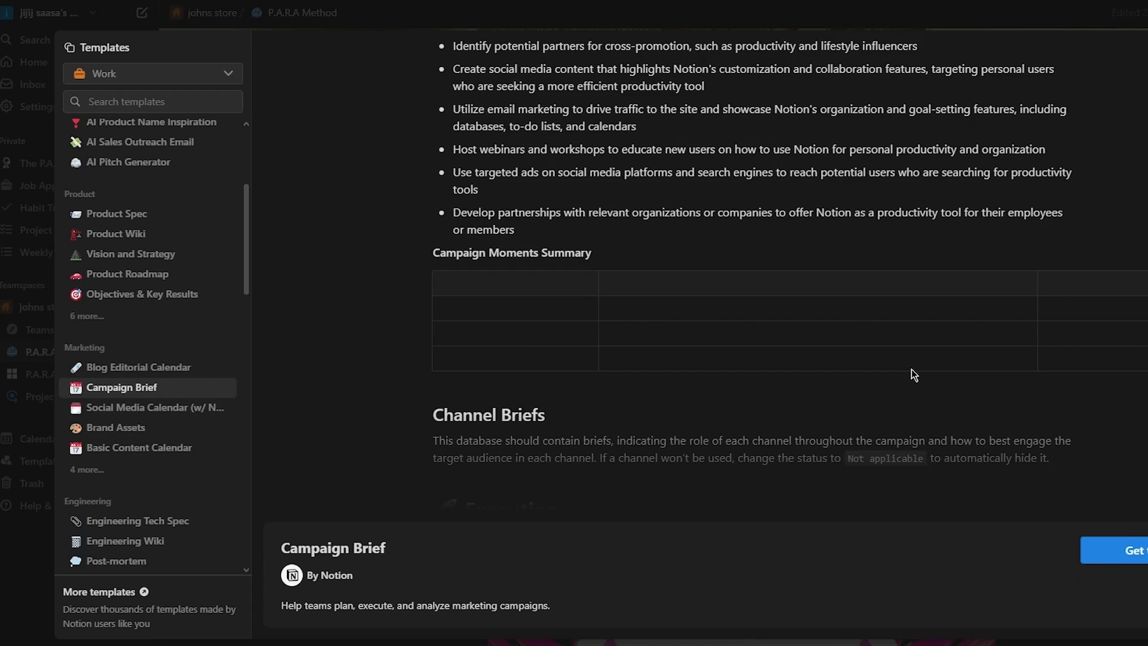
Return to the start of the Campaign Brief preview and switch the template gallery to the Projects category
scroll(911, 368, up, 10)
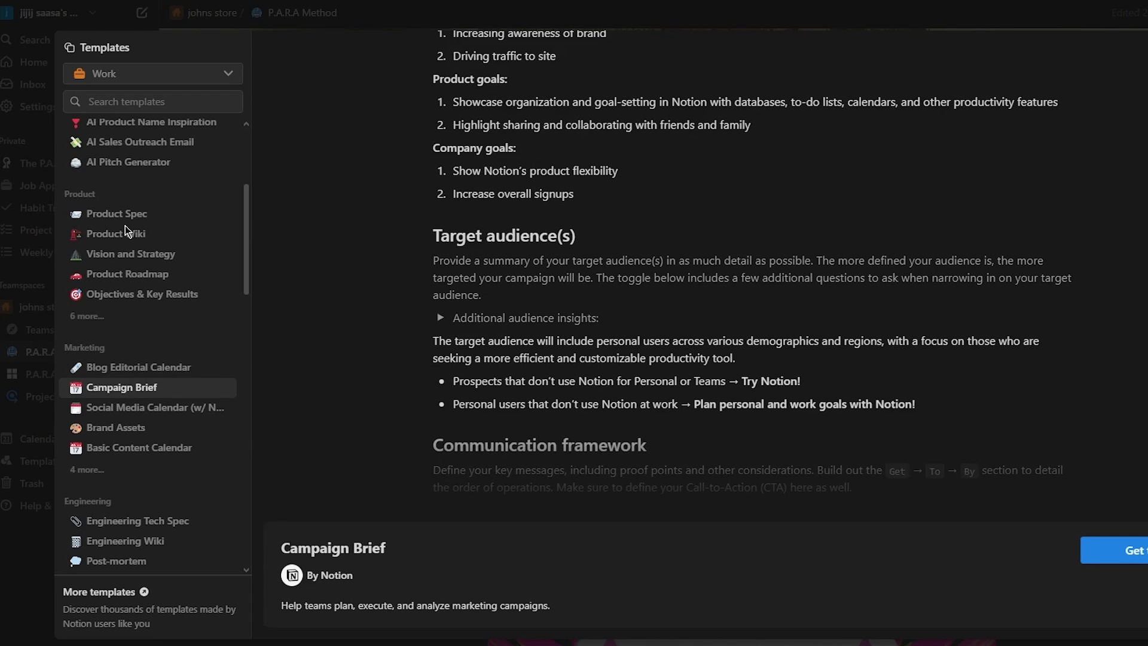
scroll(138, 231, up, 3)
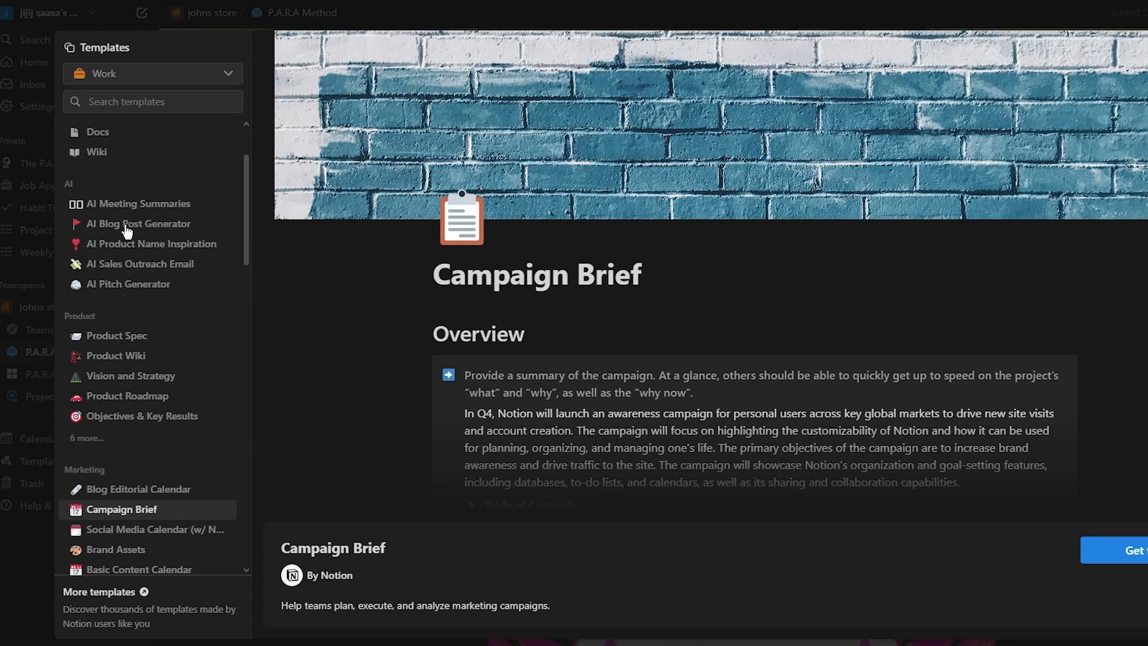
click(153, 79)
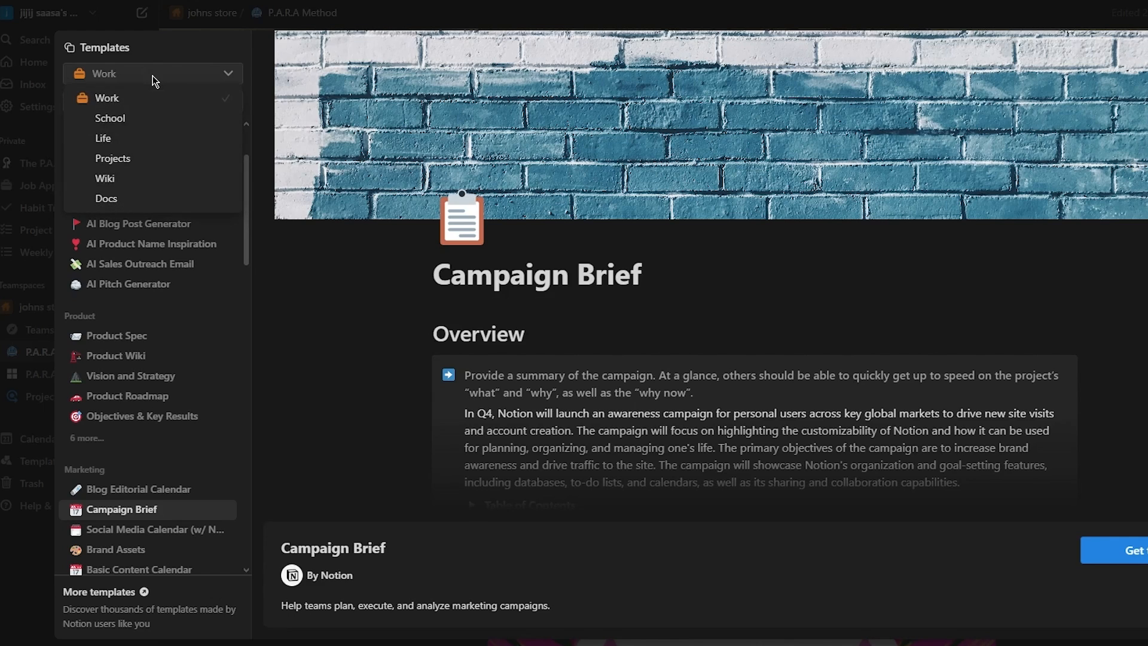
click(122, 157)
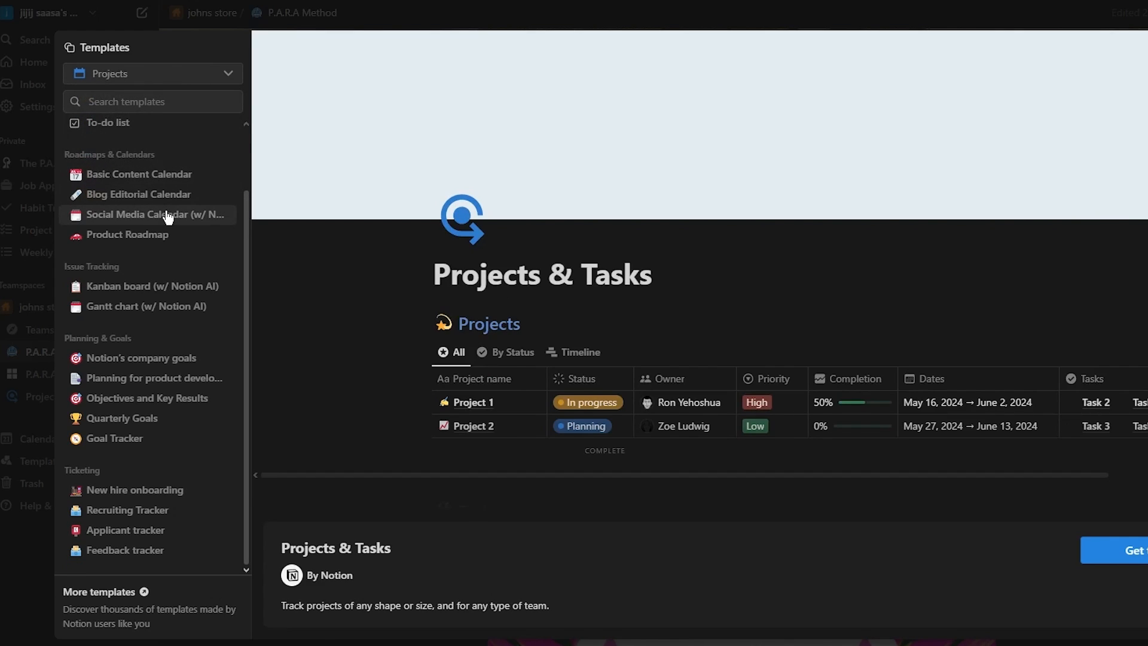
Add the Kanban board (w/ Notion AI) template from Issue Tracking to the johns store teamspace
click(159, 295)
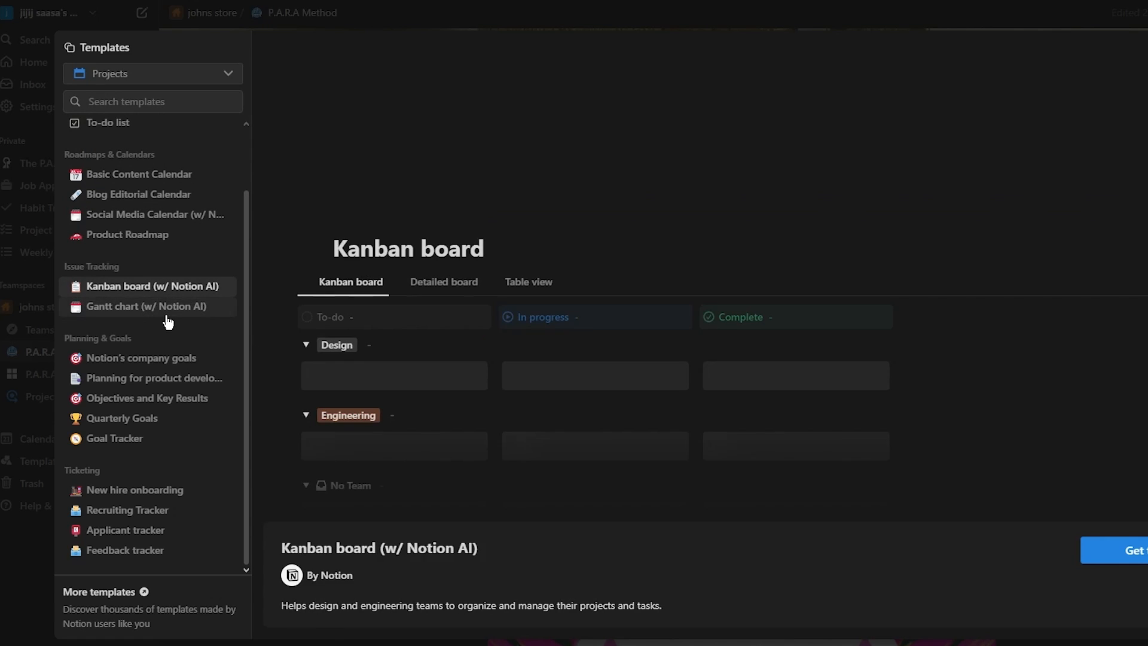
click(1141, 558)
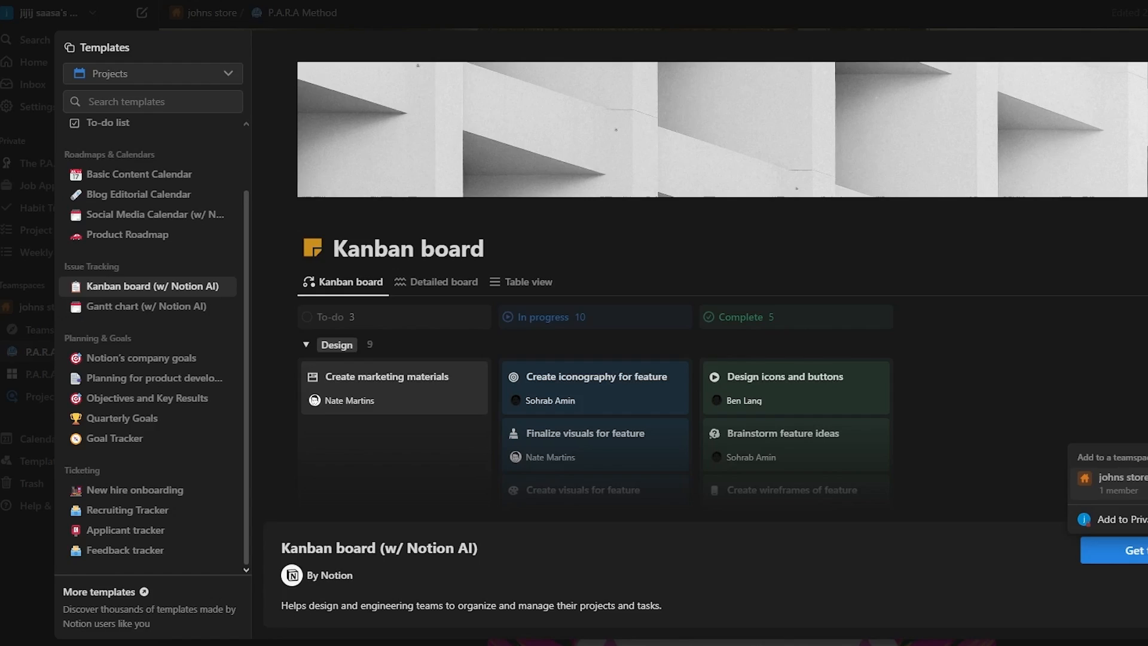
click(1112, 482)
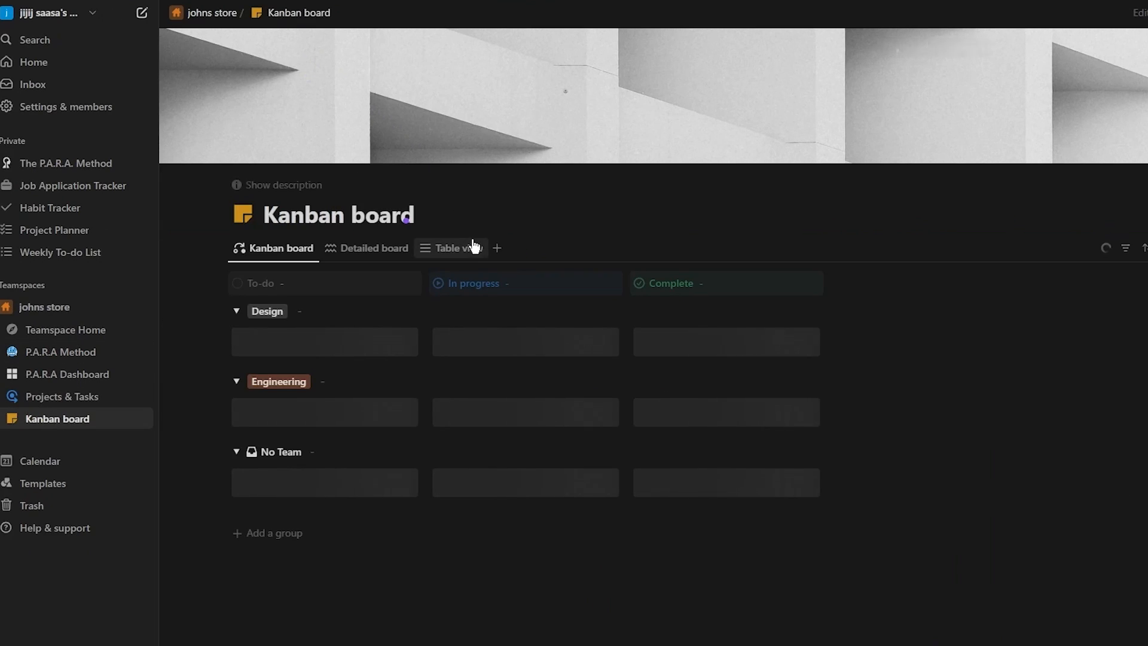
In the Design group, move the Create iconography for feature card to To-do and the Create visuals for feature card to Complete
scroll(568, 281, down, 2)
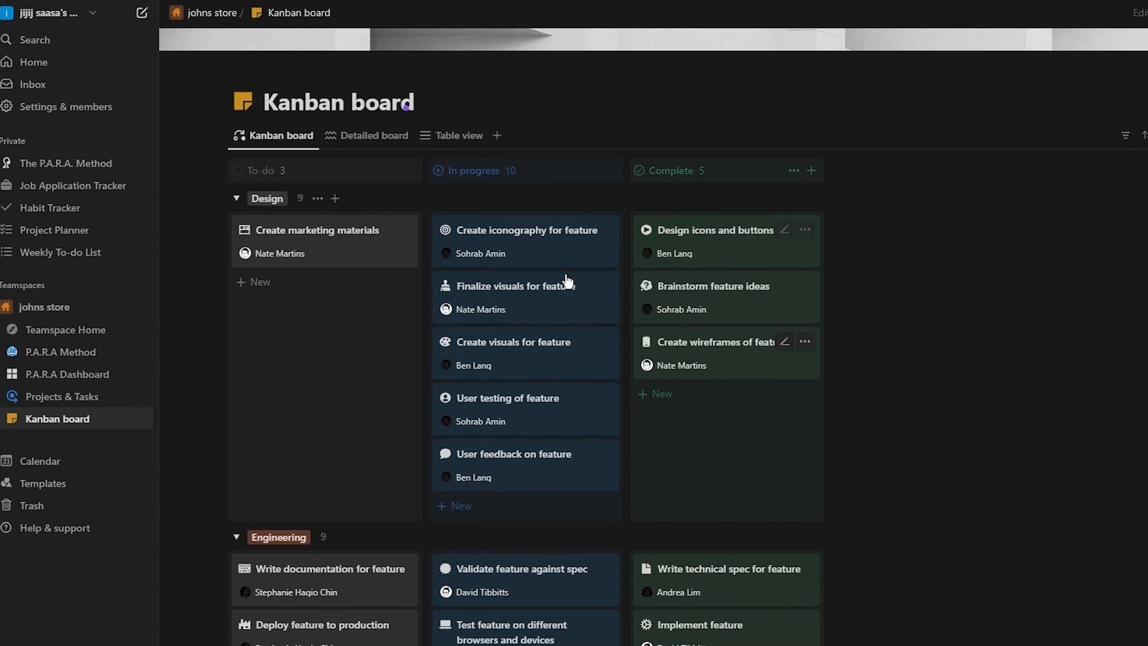
drag(526, 264, 300, 354)
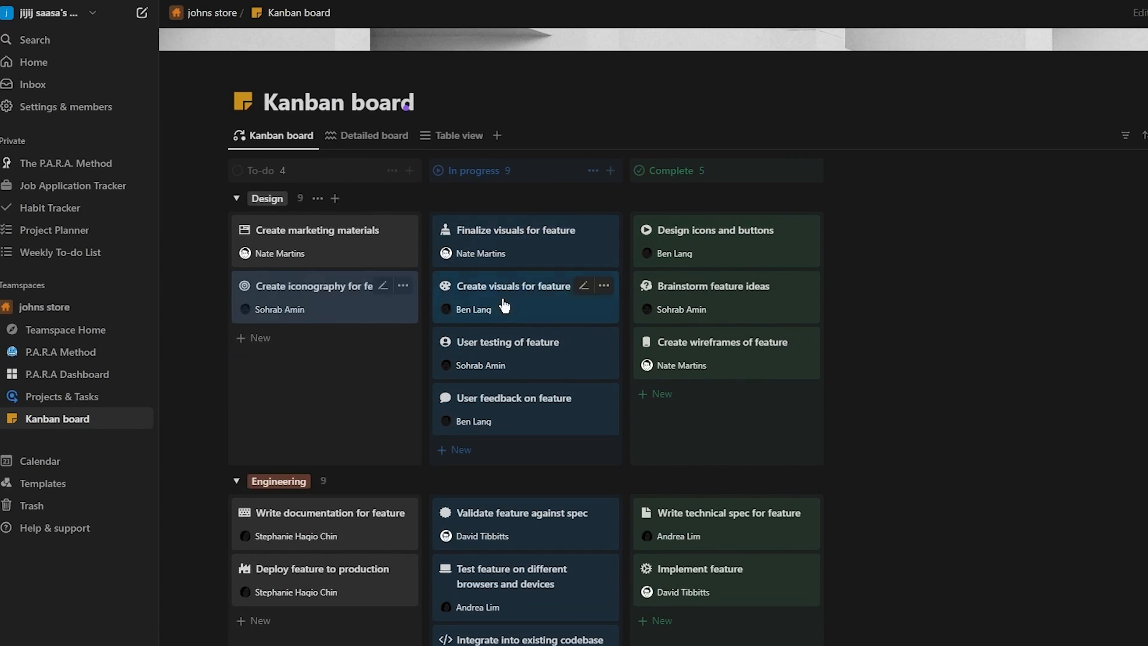
drag(506, 305, 759, 391)
Move Integrate into existing codebase to Complete in the Engineering group, and User feedback on feature to Engineering's To-do
scroll(826, 400, down, 3)
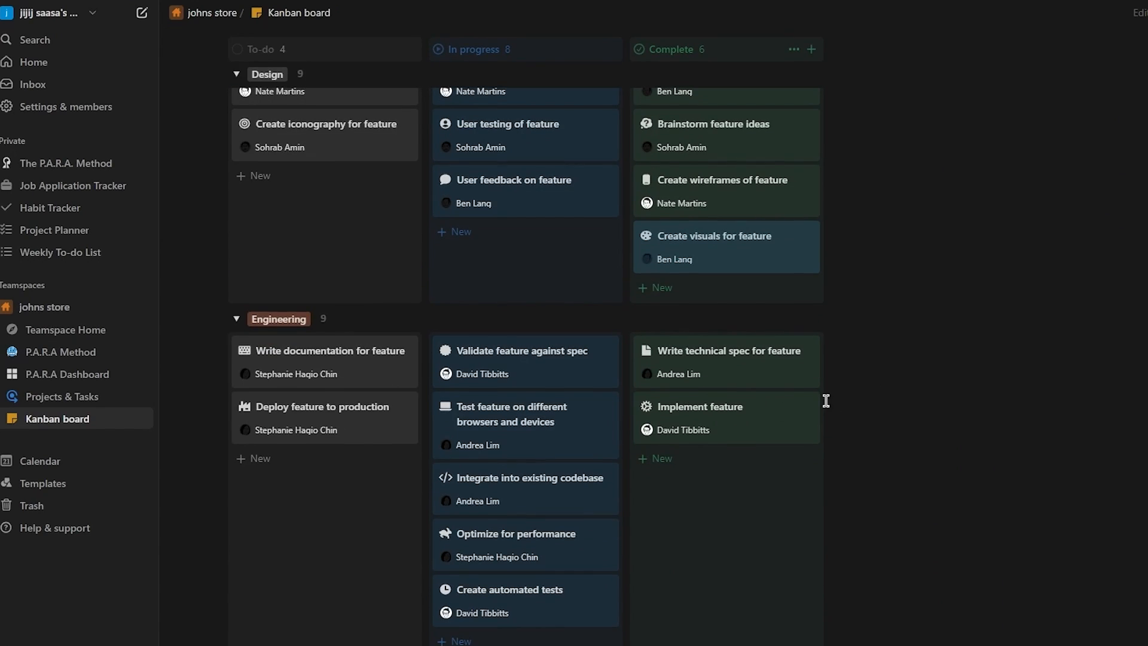
drag(526, 485, 753, 479)
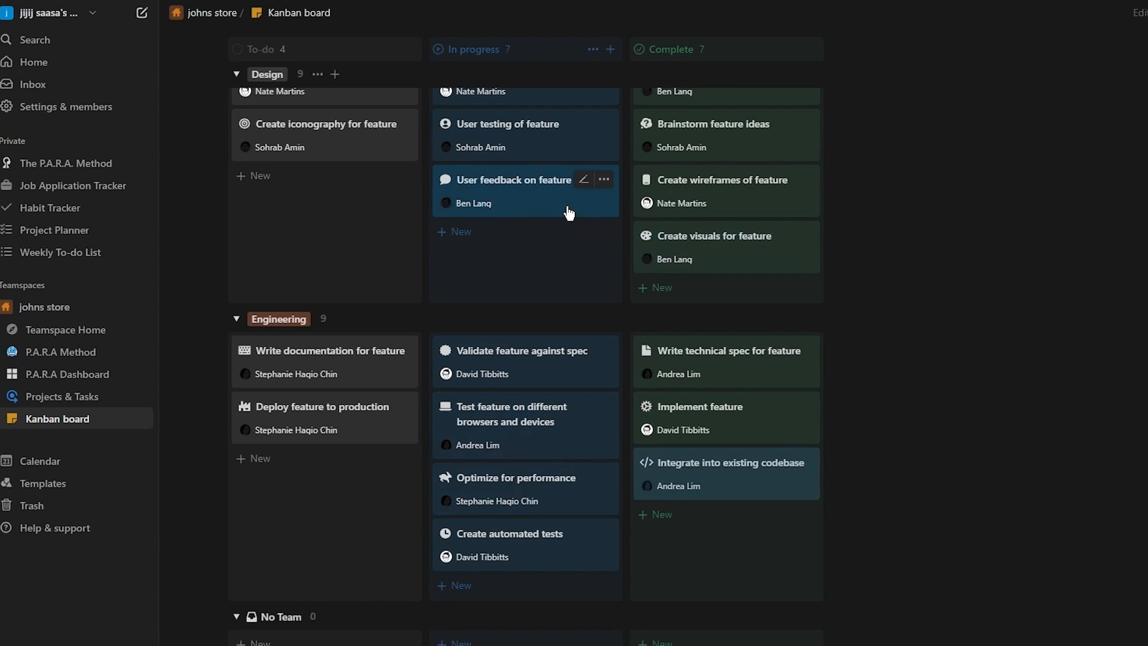
drag(568, 213, 335, 494)
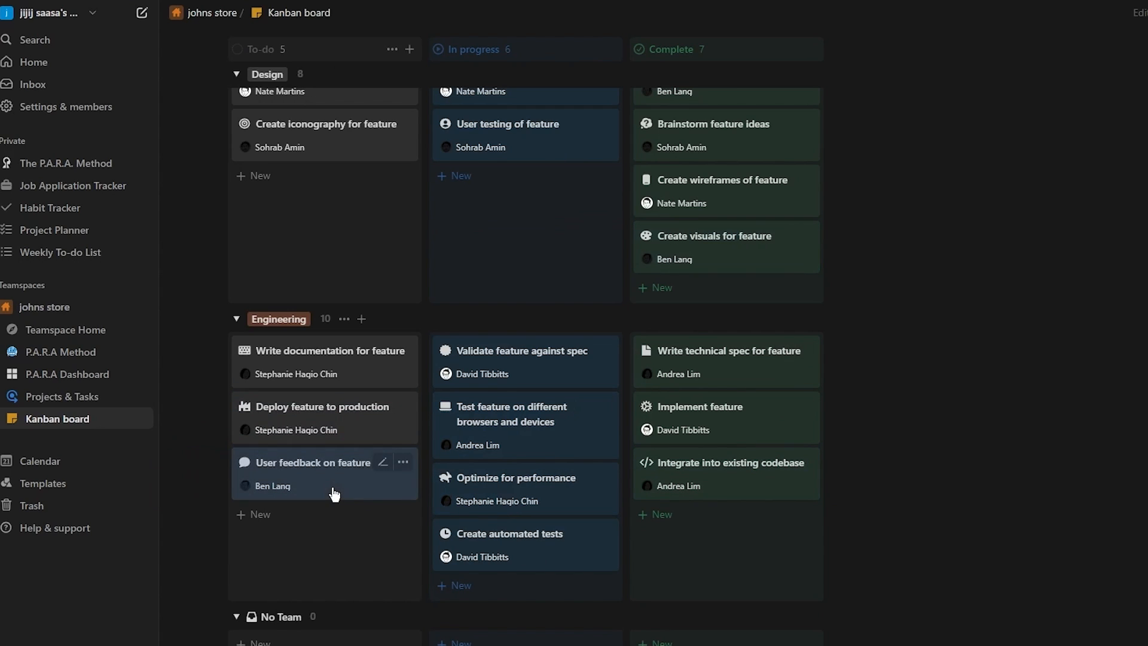
Move the Create visuals for feature card to Engineering's To-do and the Create wireframes of feature card to Engineering's Complete
drag(643, 234, 328, 538)
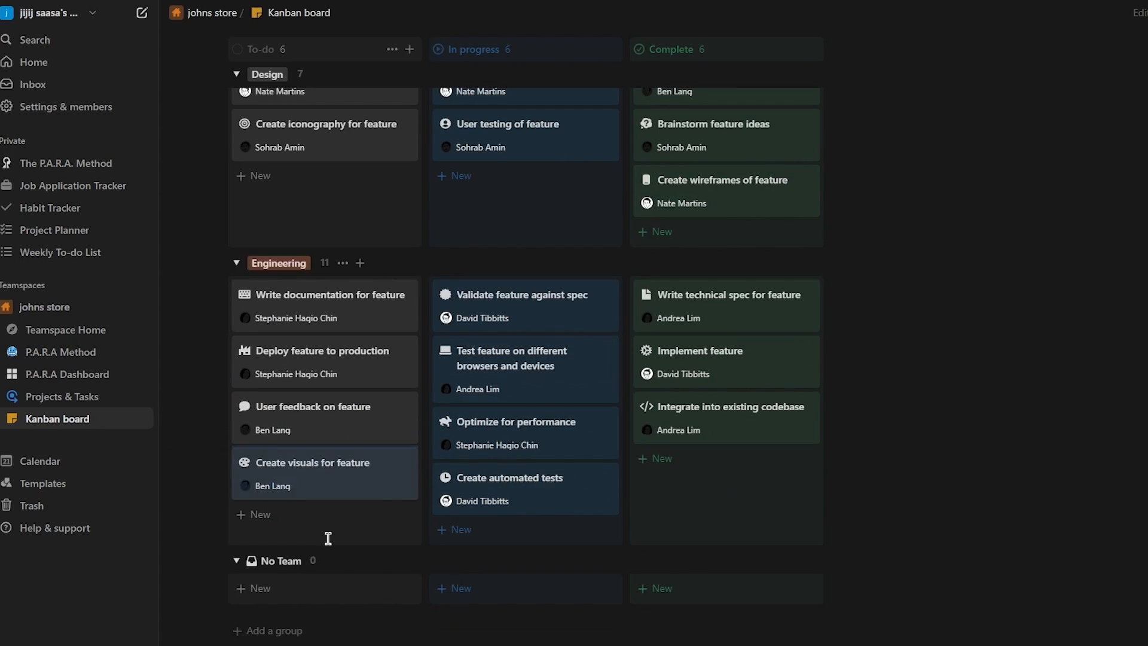
scroll(529, 494, down, 2)
scroll(529, 492, up, 5)
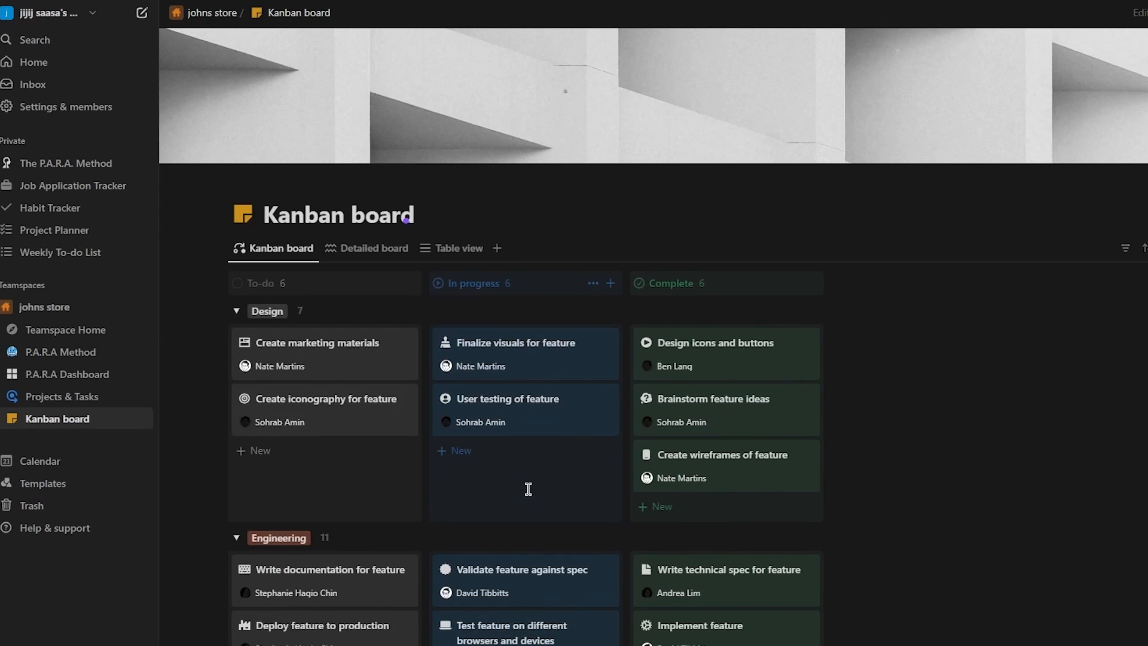
scroll(861, 377, down, 5)
scroll(861, 377, up, 3)
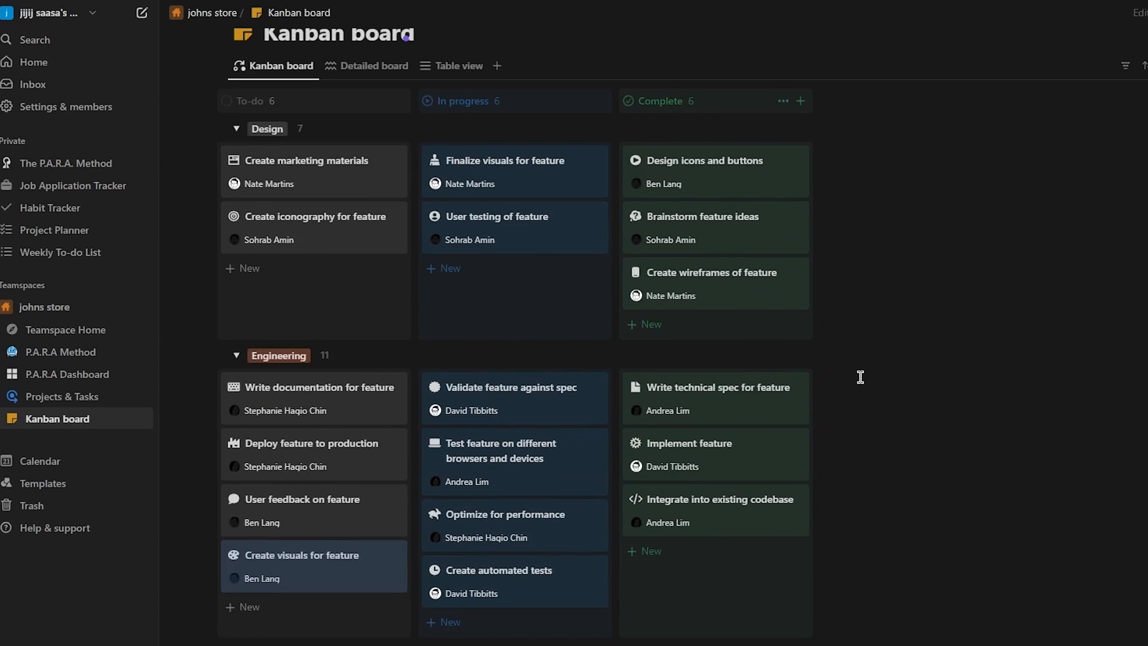
drag(733, 302, 703, 584)
scroll(942, 419, up, 3)
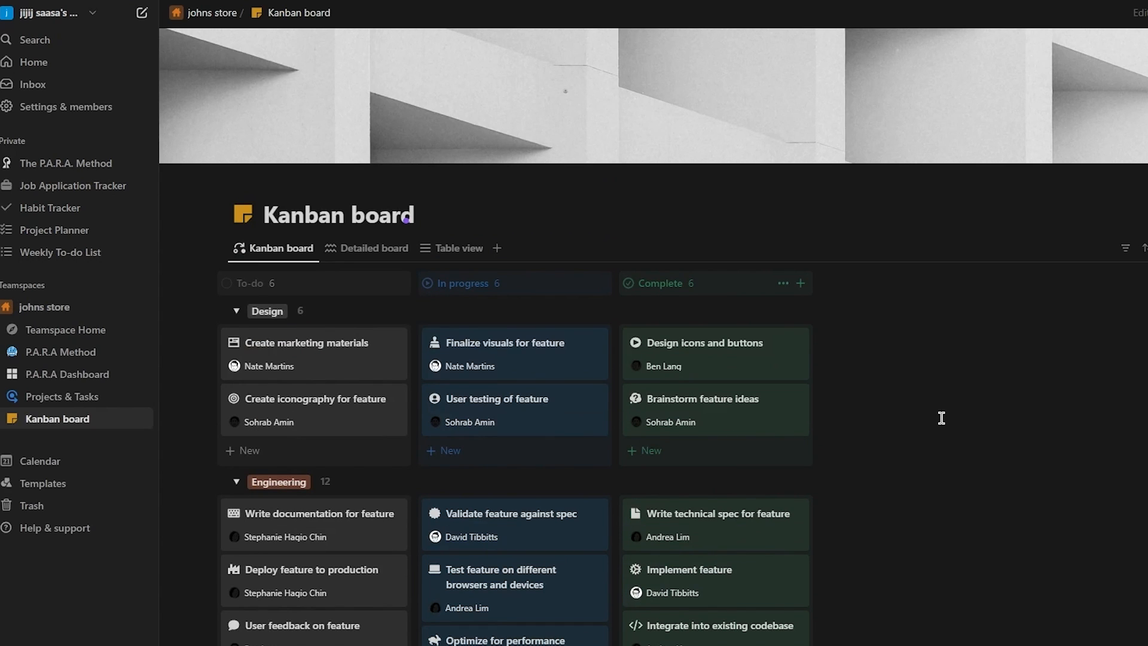